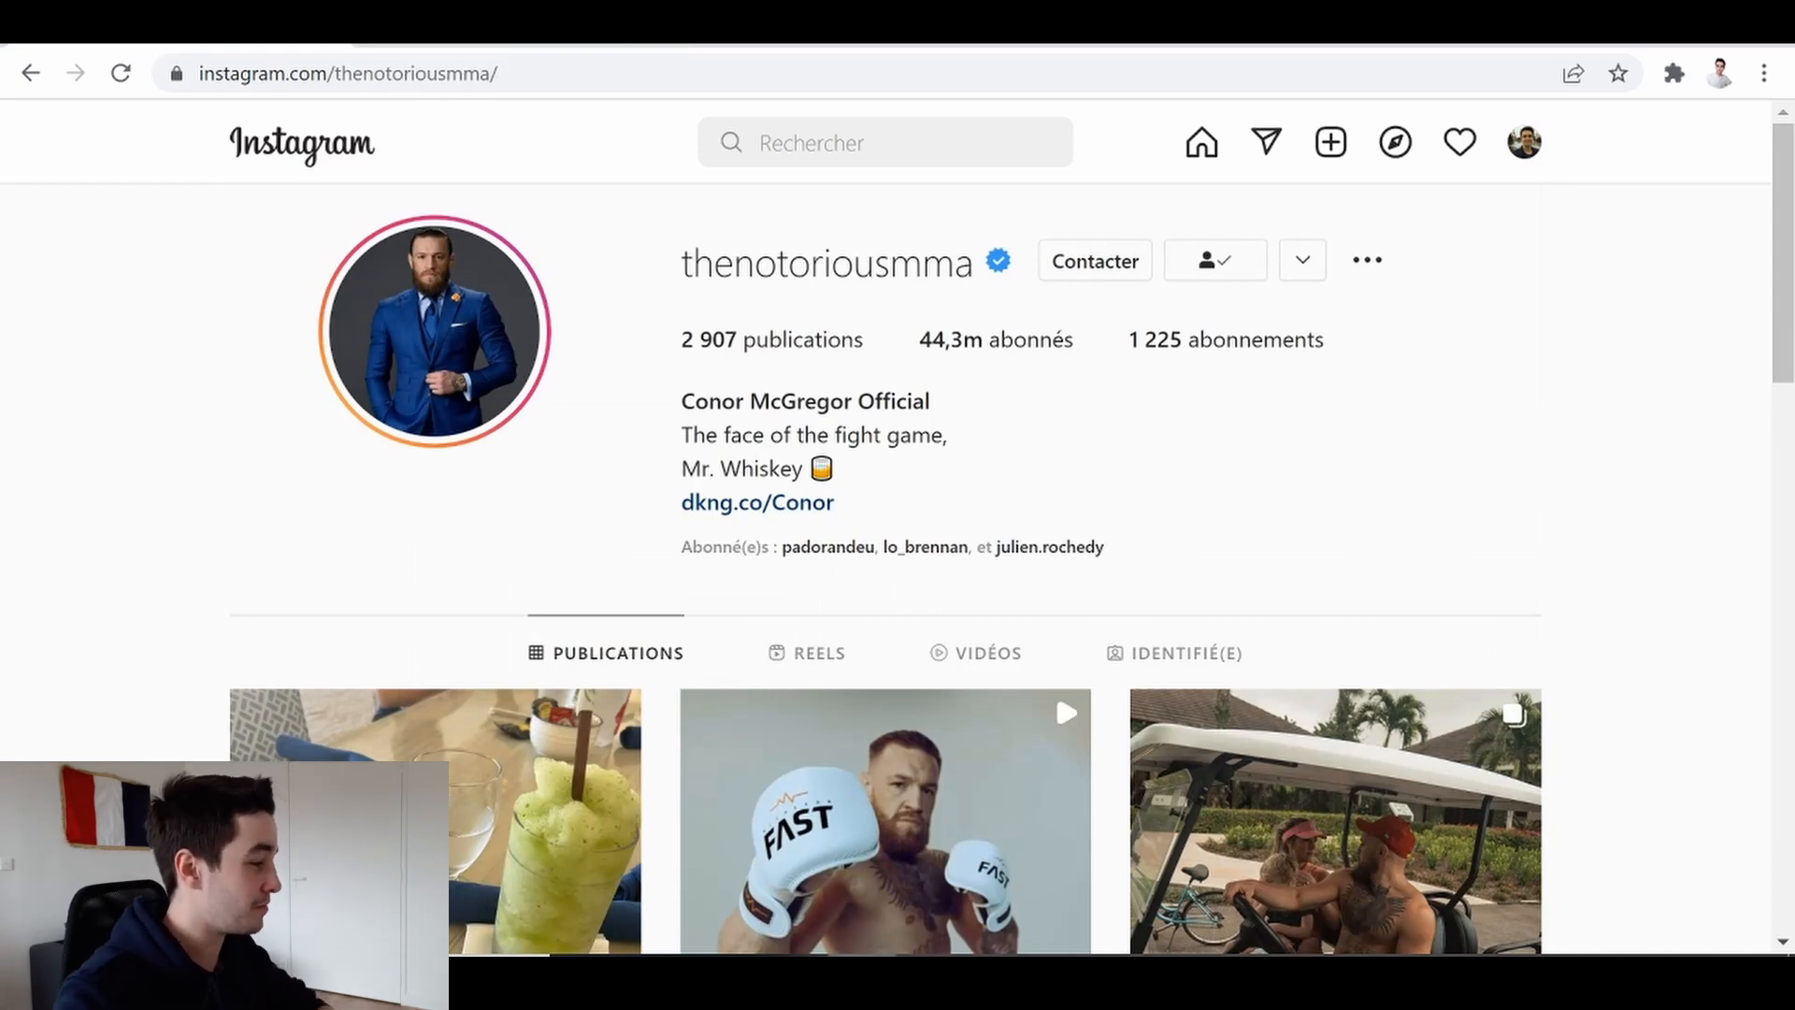
Open the Data Miner extension on the Instagram profile page and start creating a new recipe
click(1675, 73)
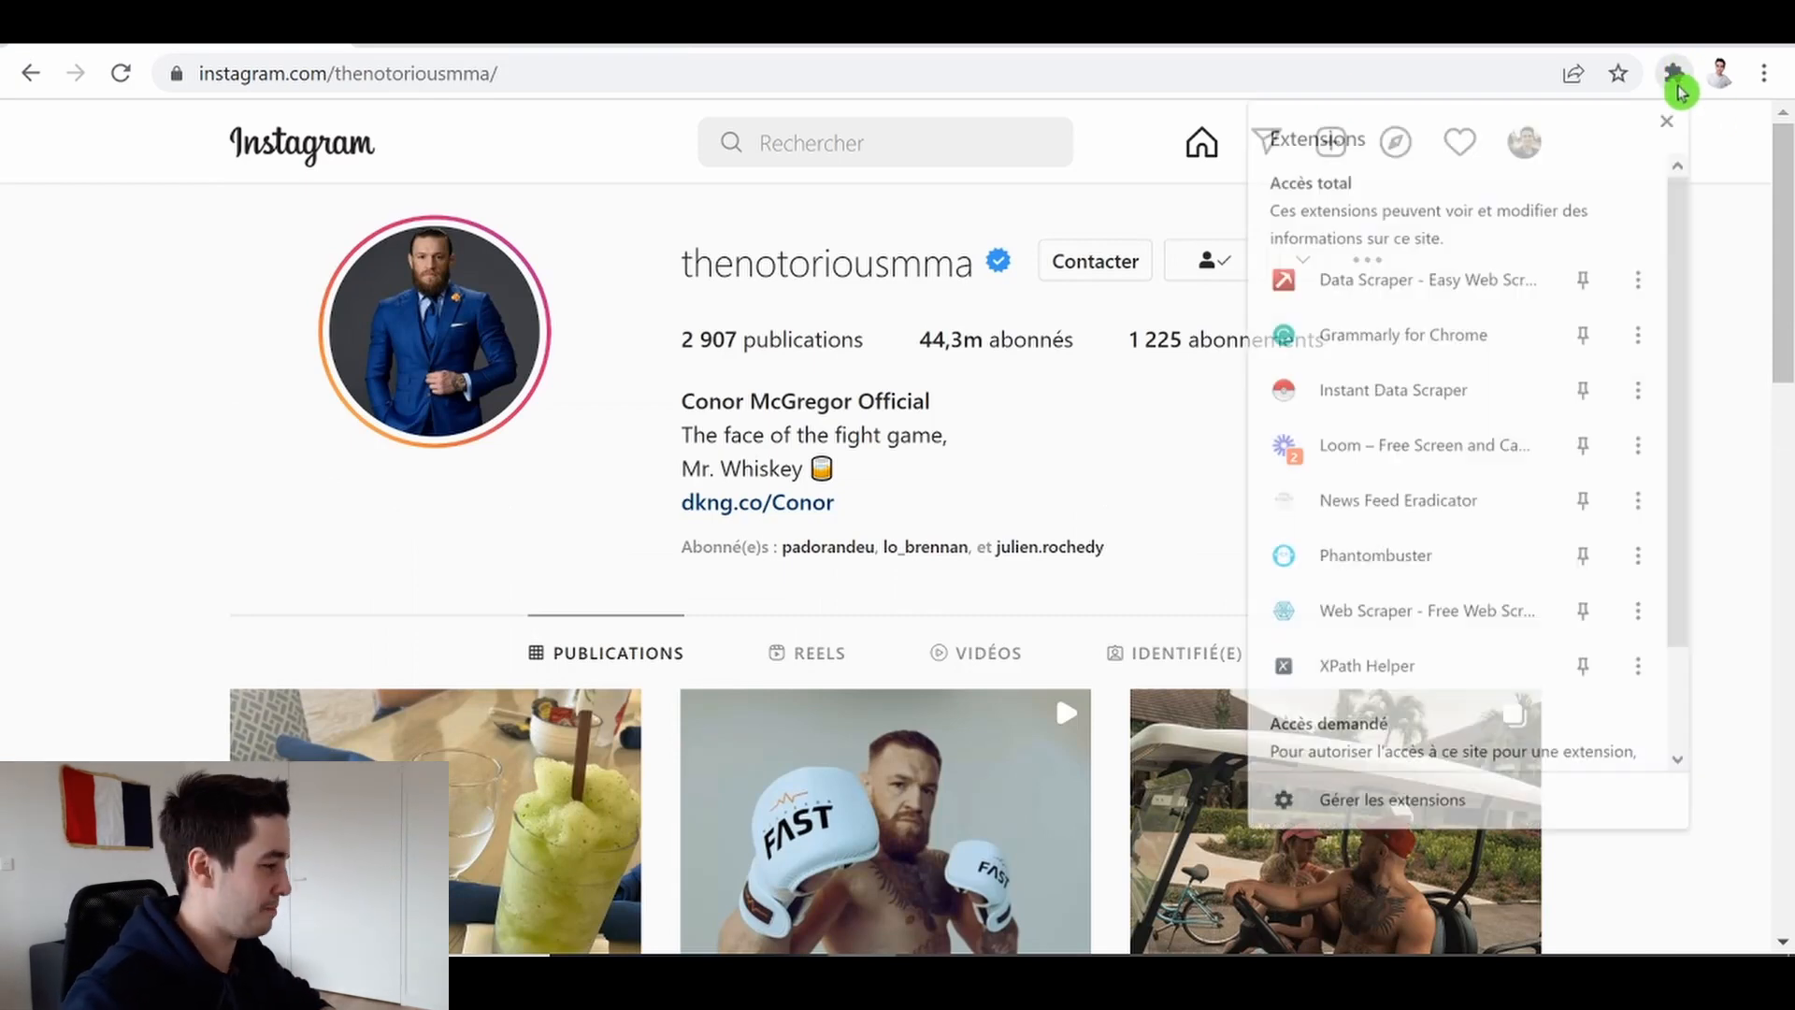
click(1382, 273)
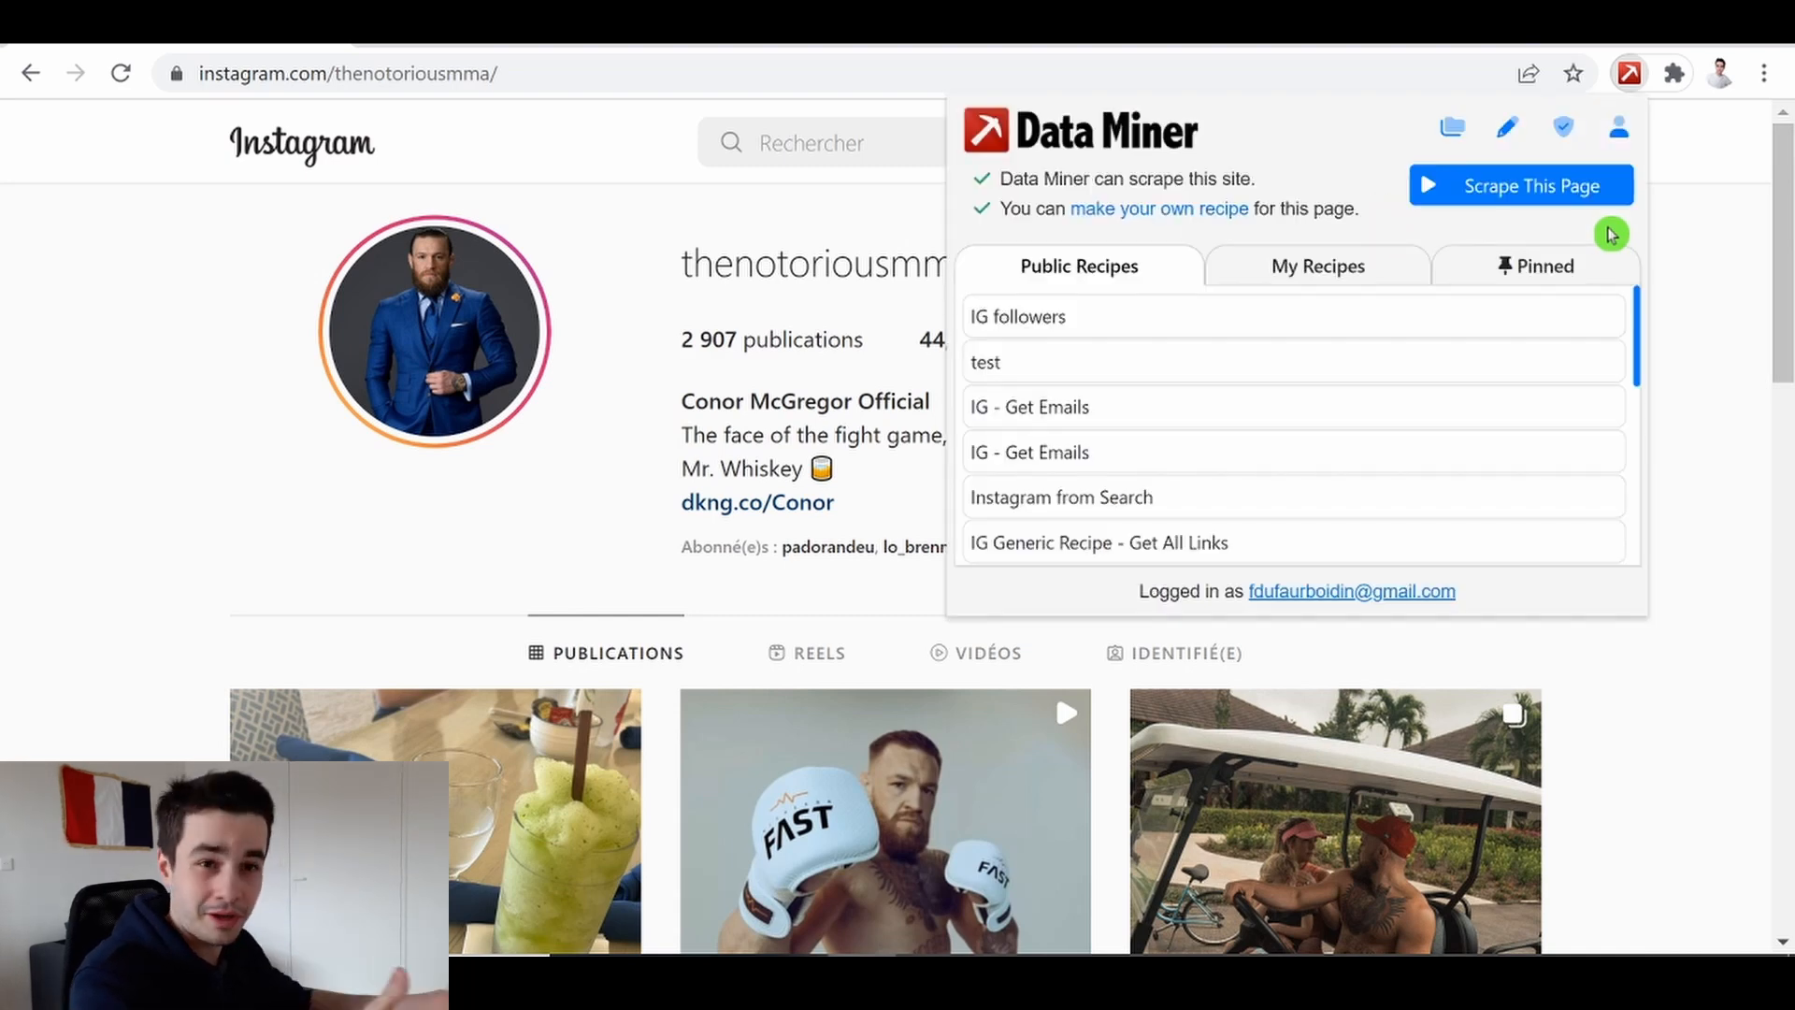
click(1513, 136)
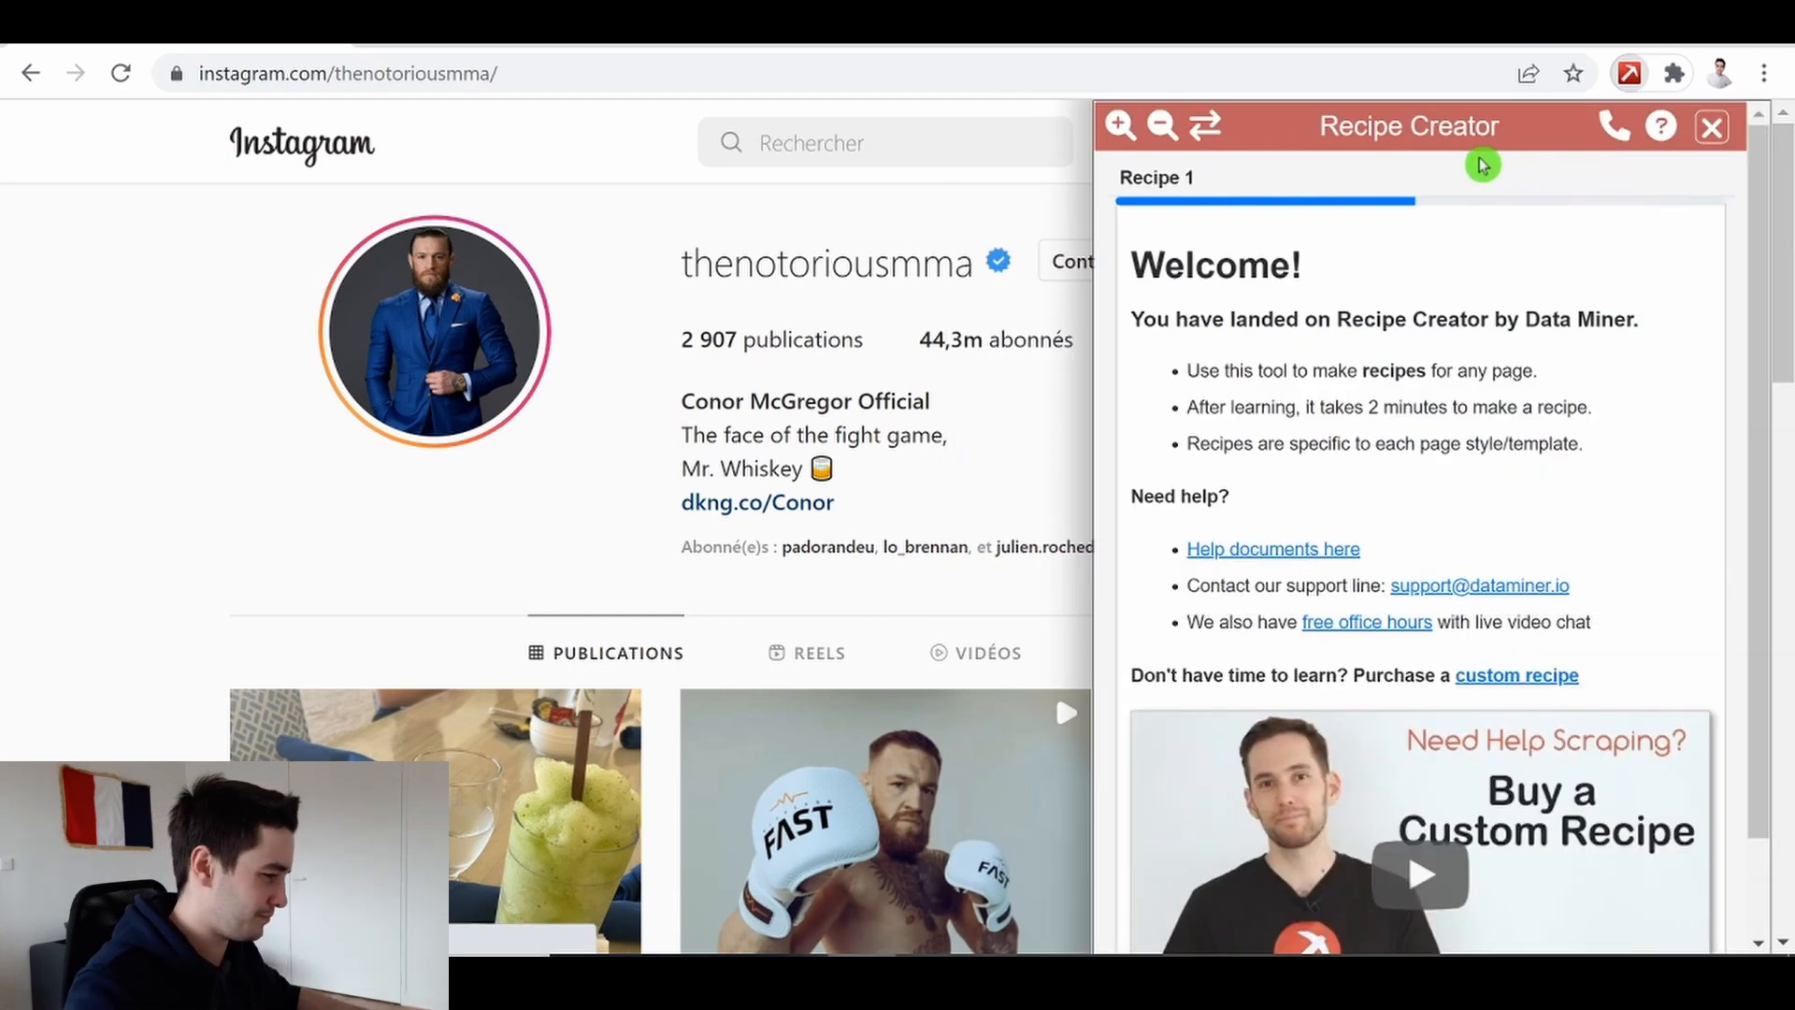
Set the recipe type to Details / Profile Page: one row
click(1215, 257)
scroll(1220, 511, down, 2)
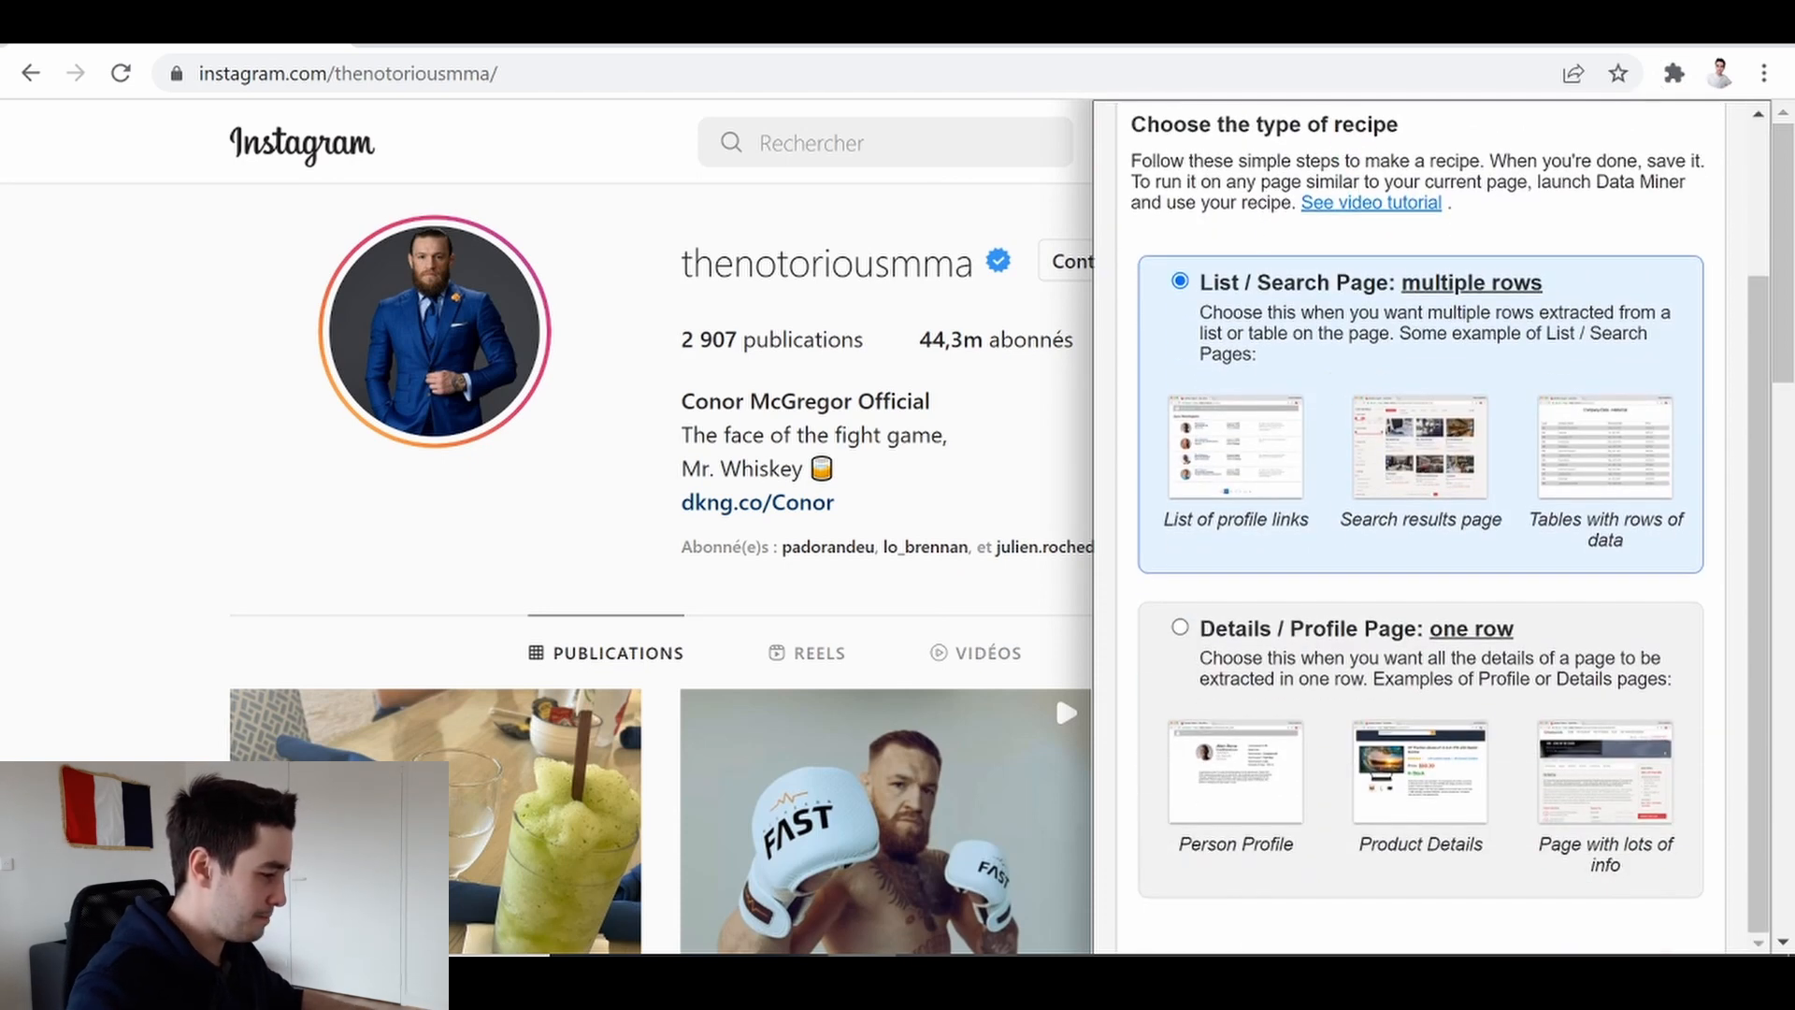
click(1592, 627)
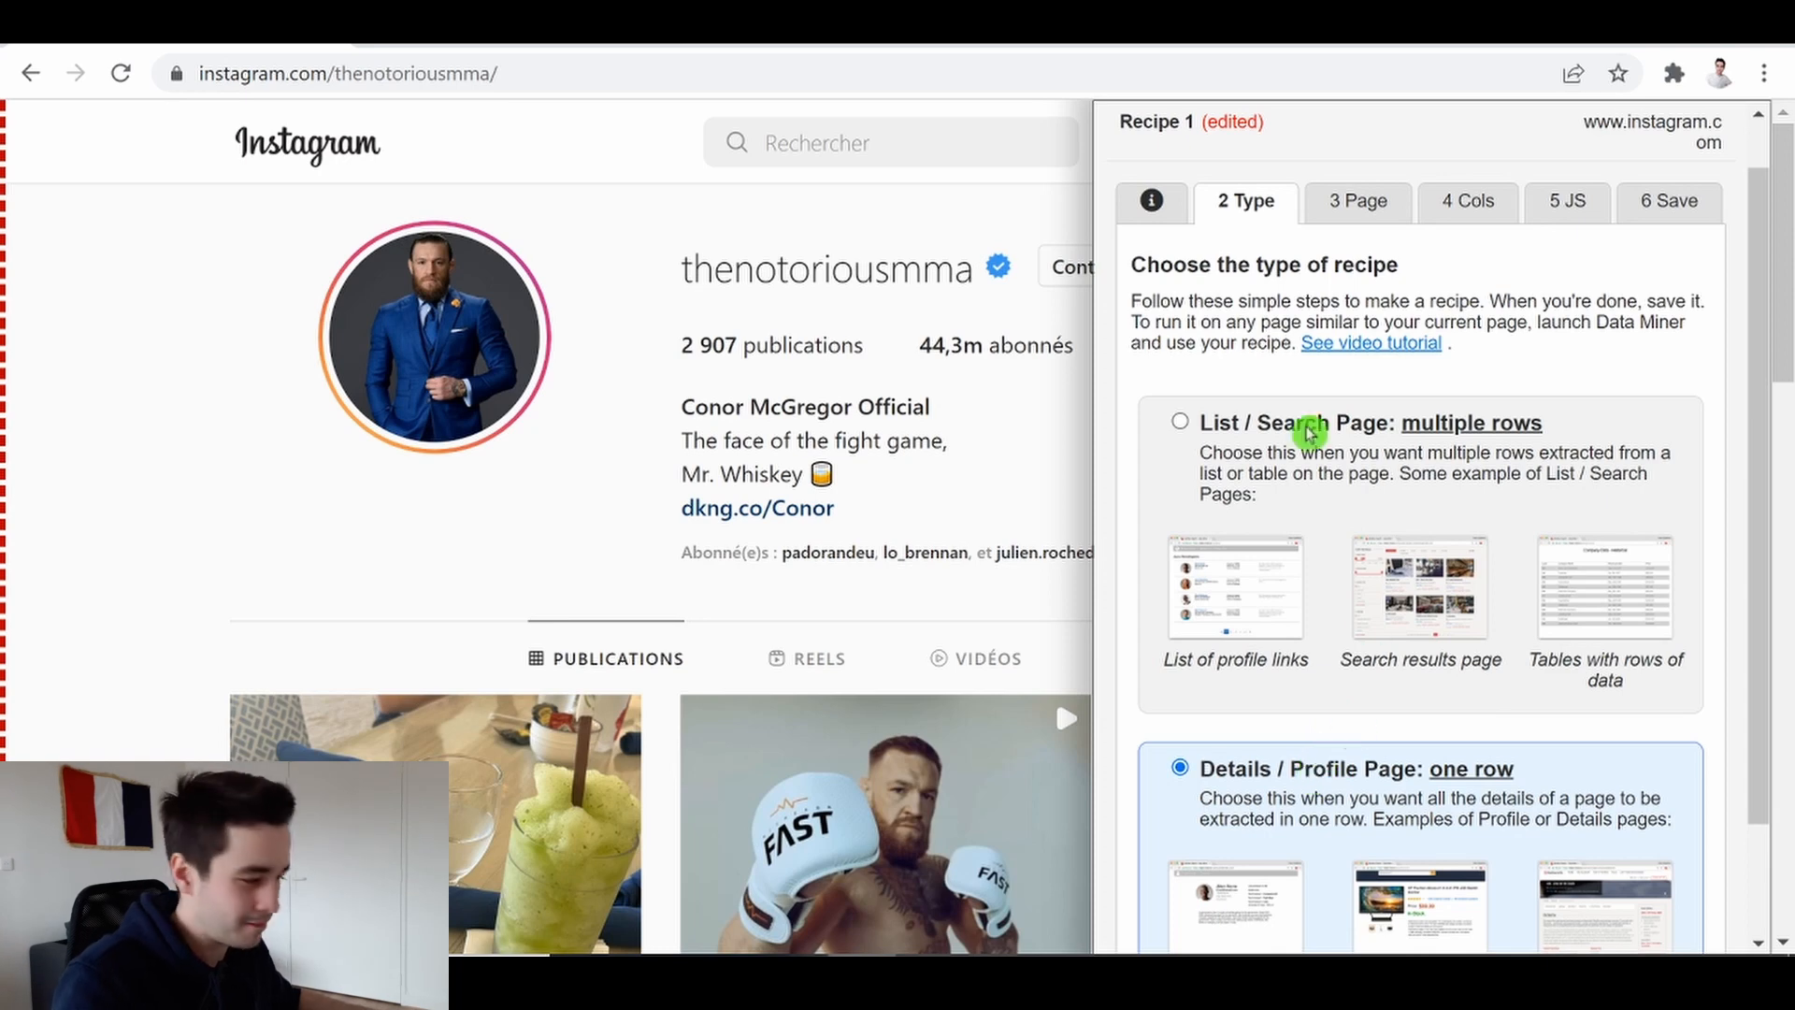
click(1196, 432)
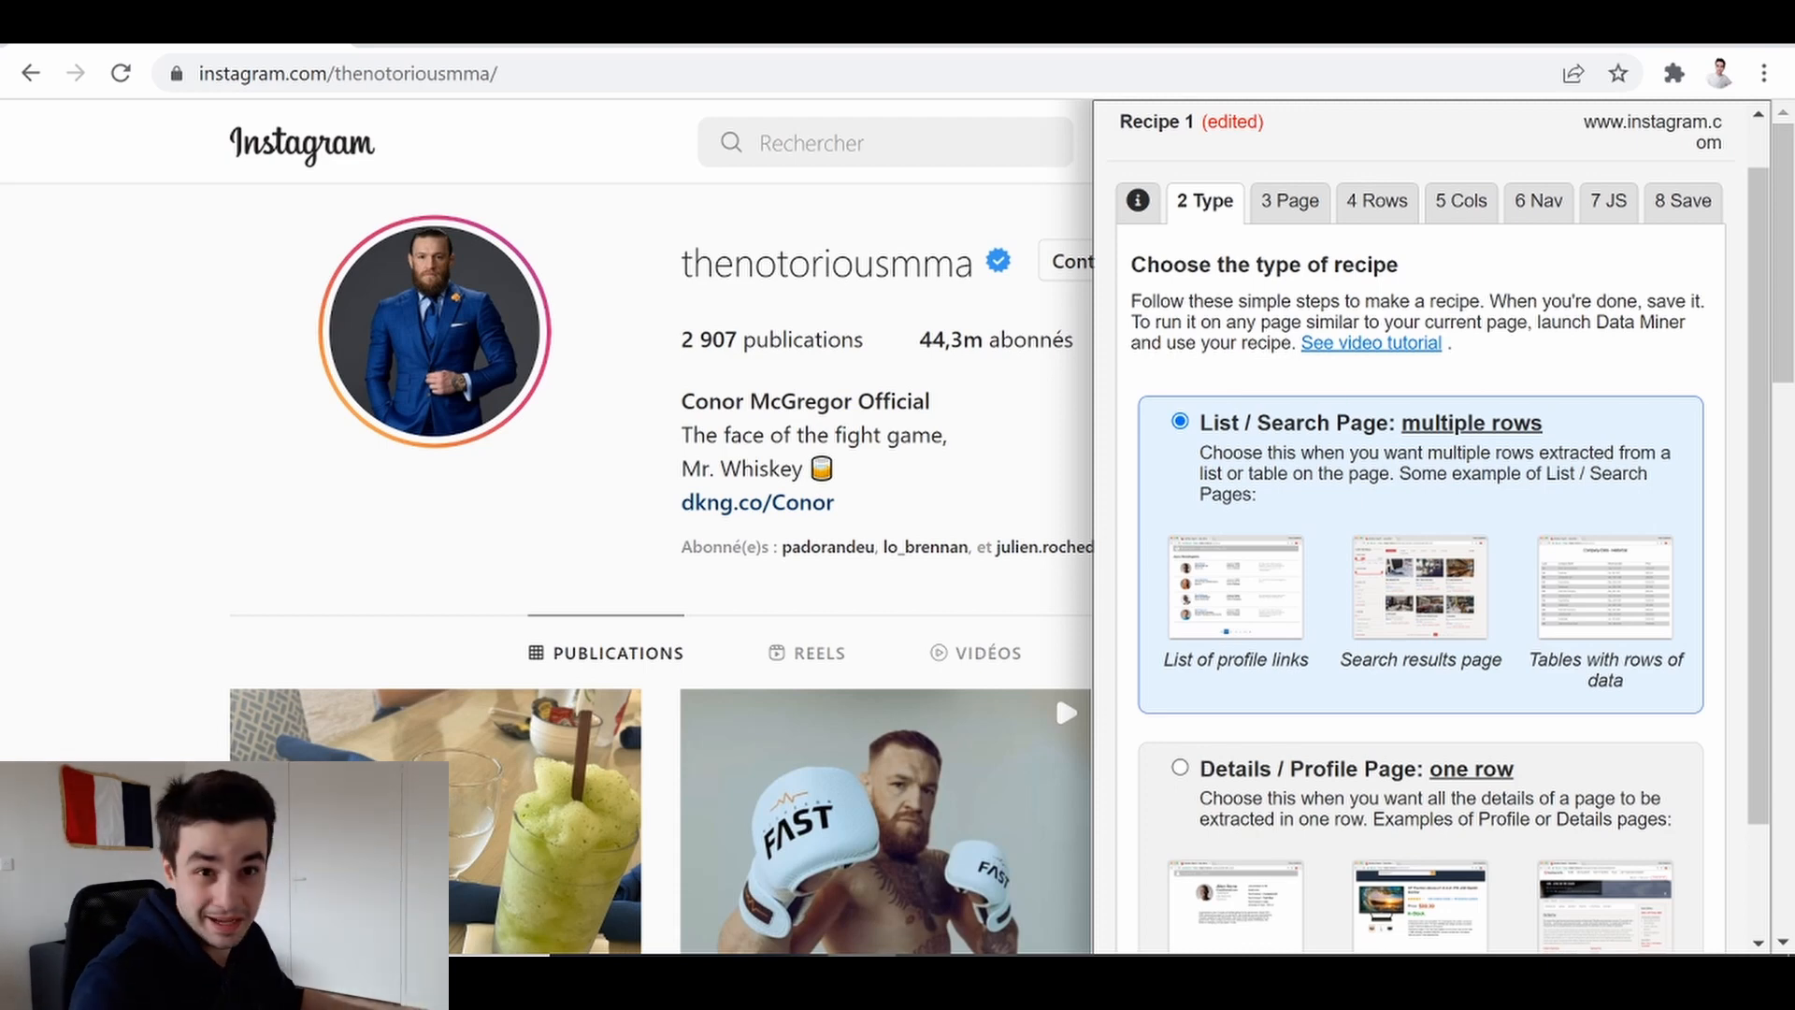
scroll(1554, 393, down, 2)
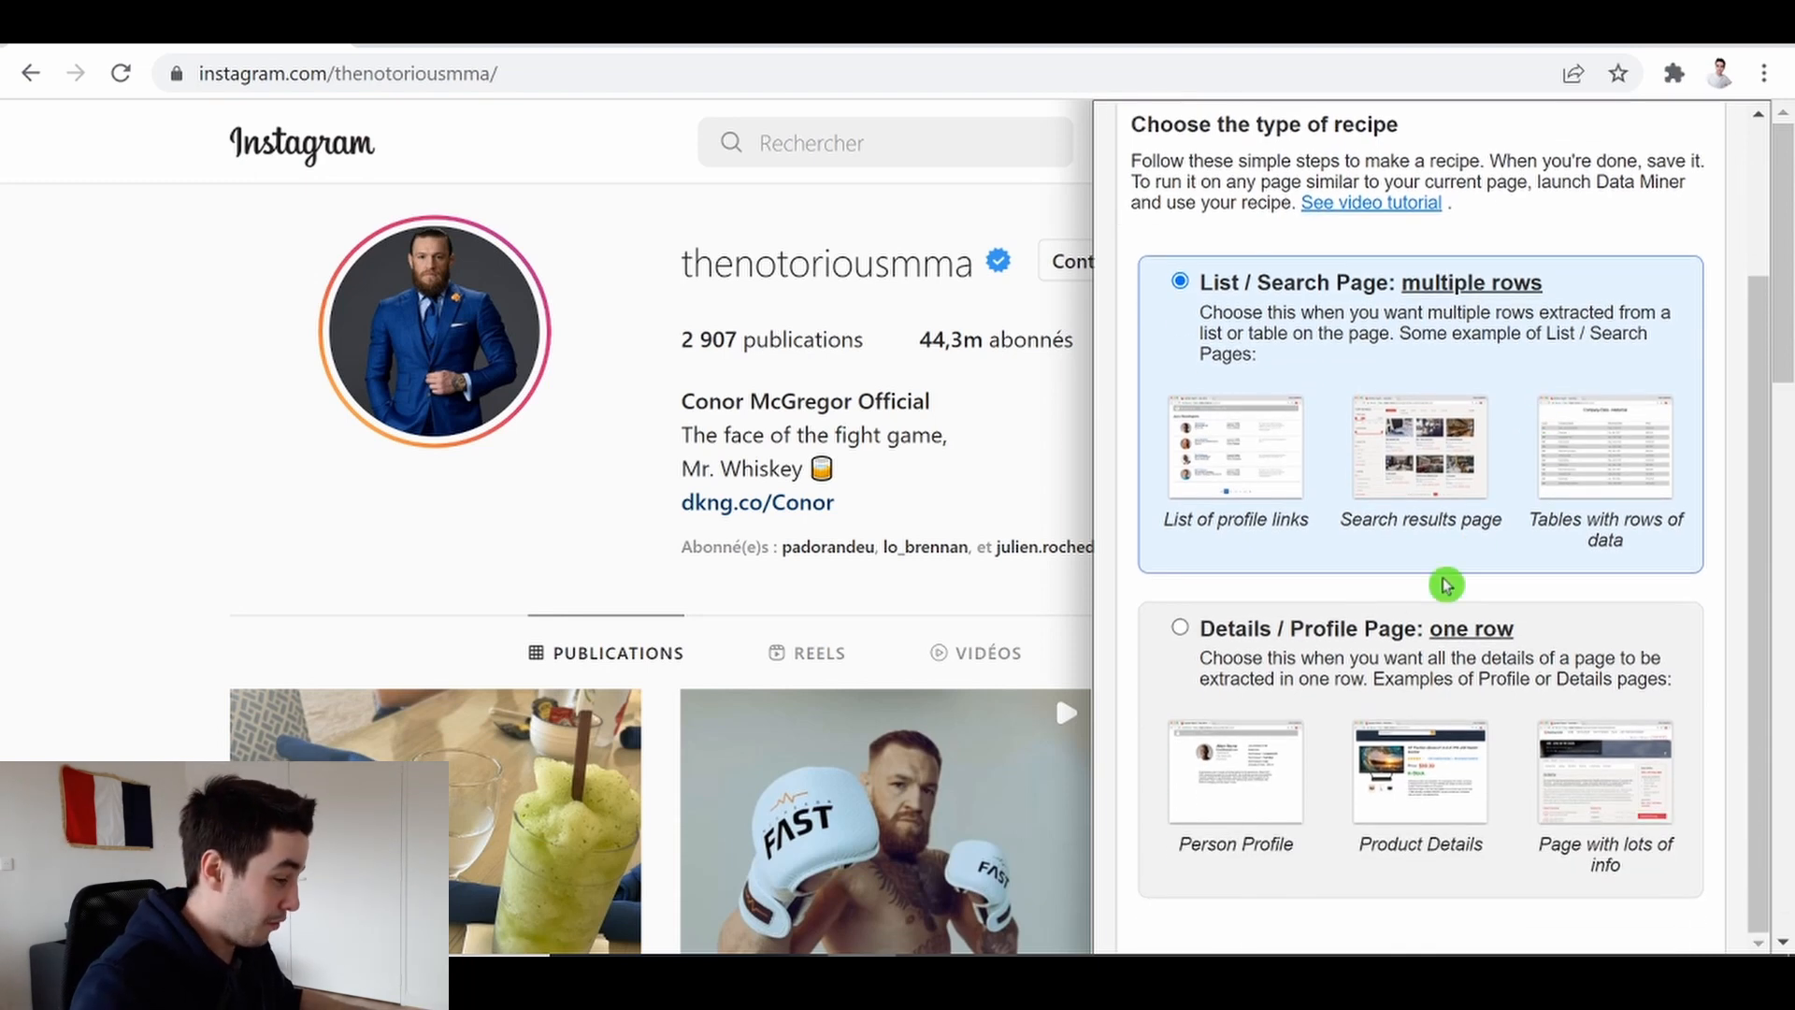
click(1251, 633)
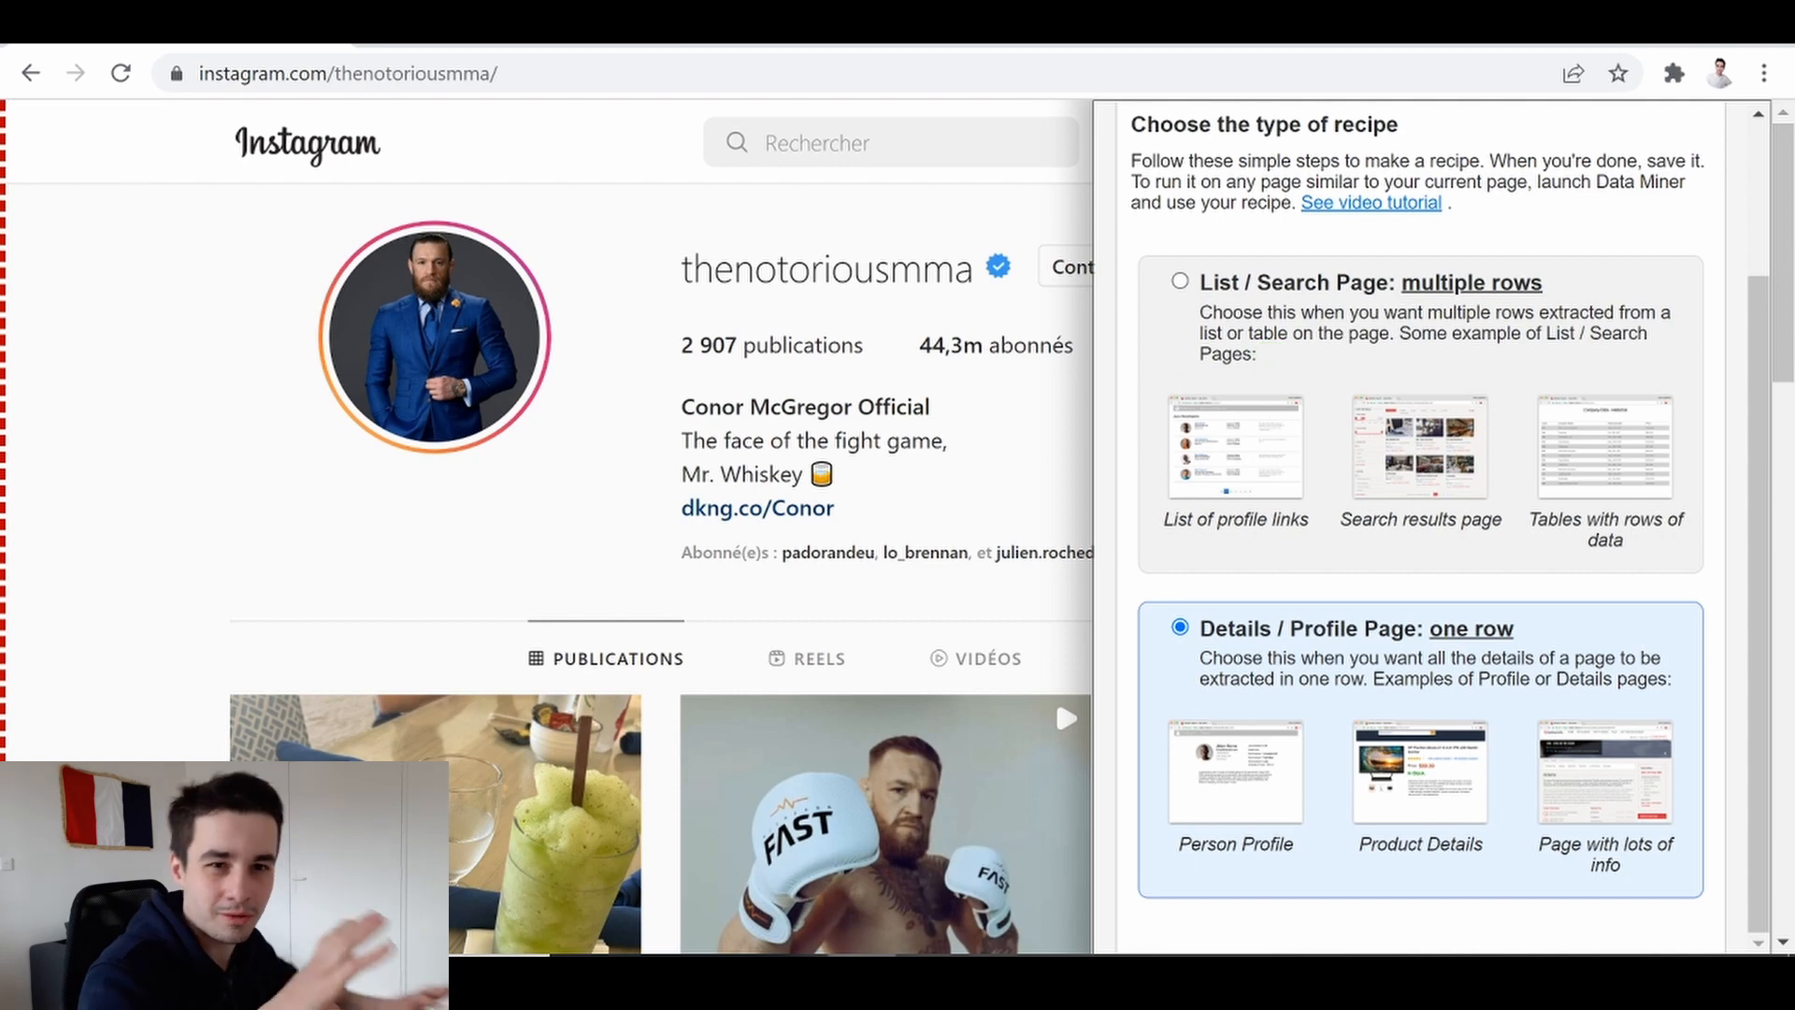
Move to the Cols stage and add a new column named Pseudo
scroll(1373, 262, up, 3)
click(1372, 261)
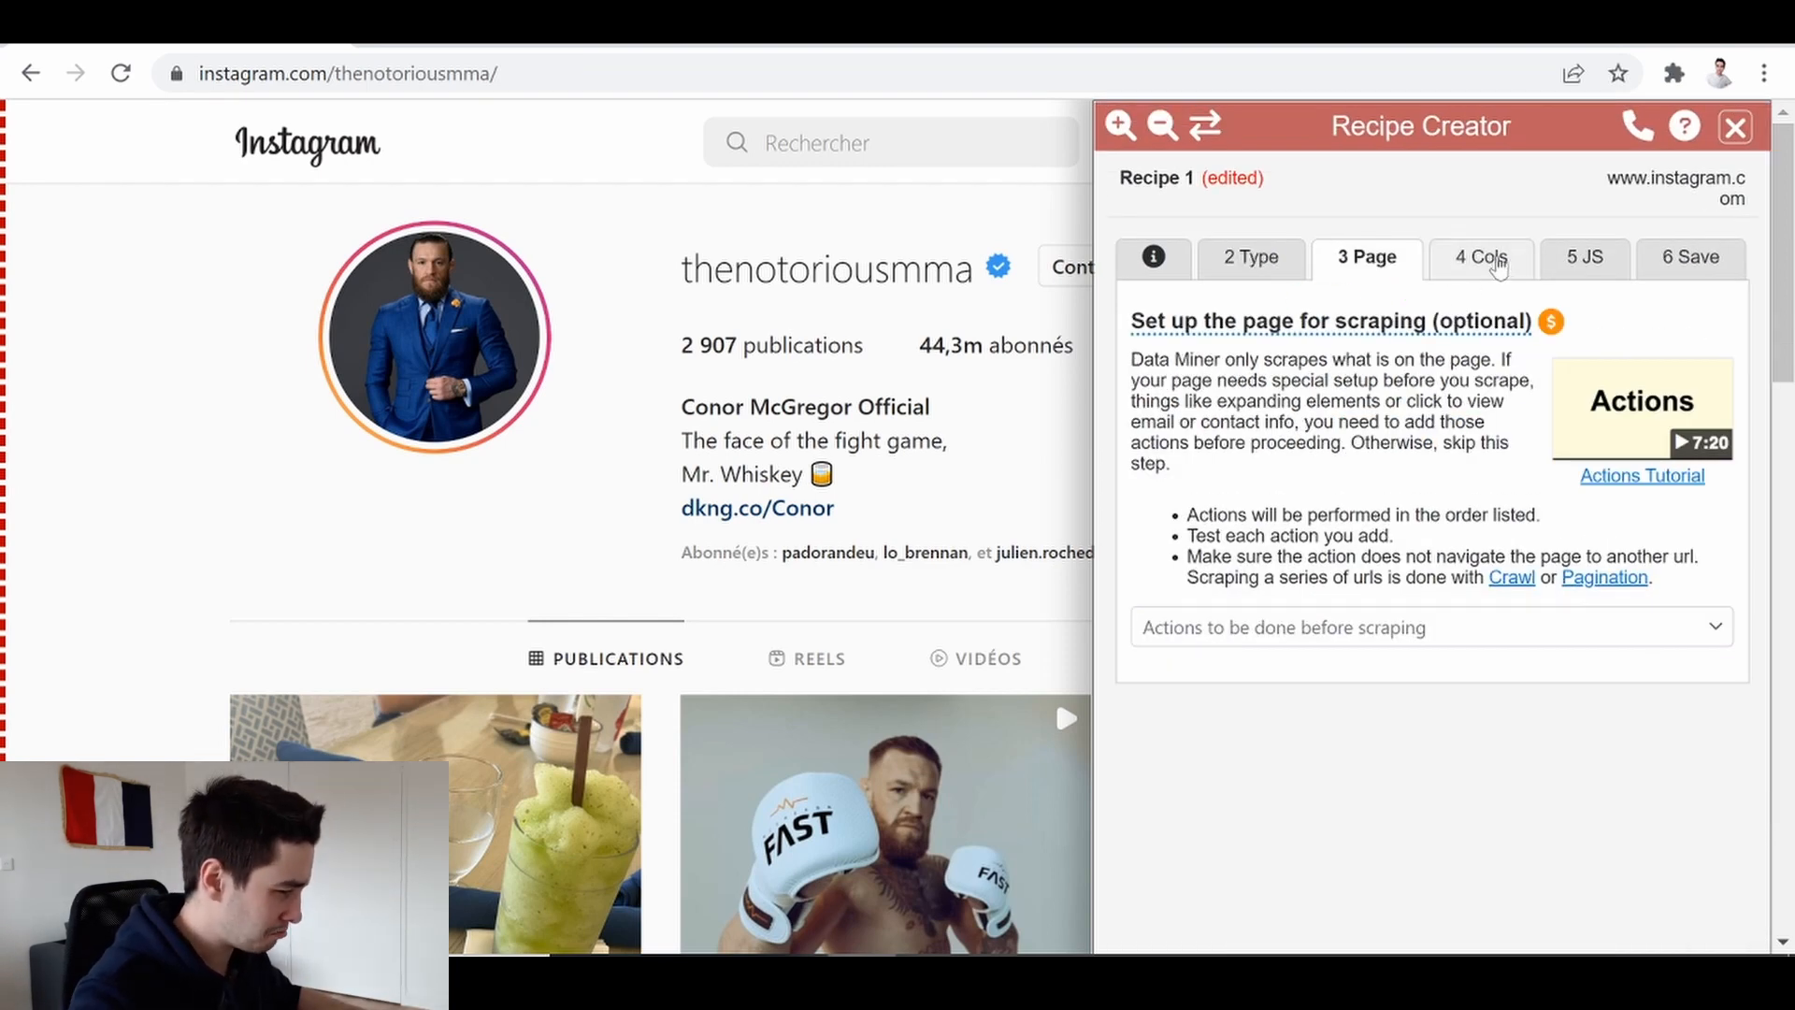
click(1494, 262)
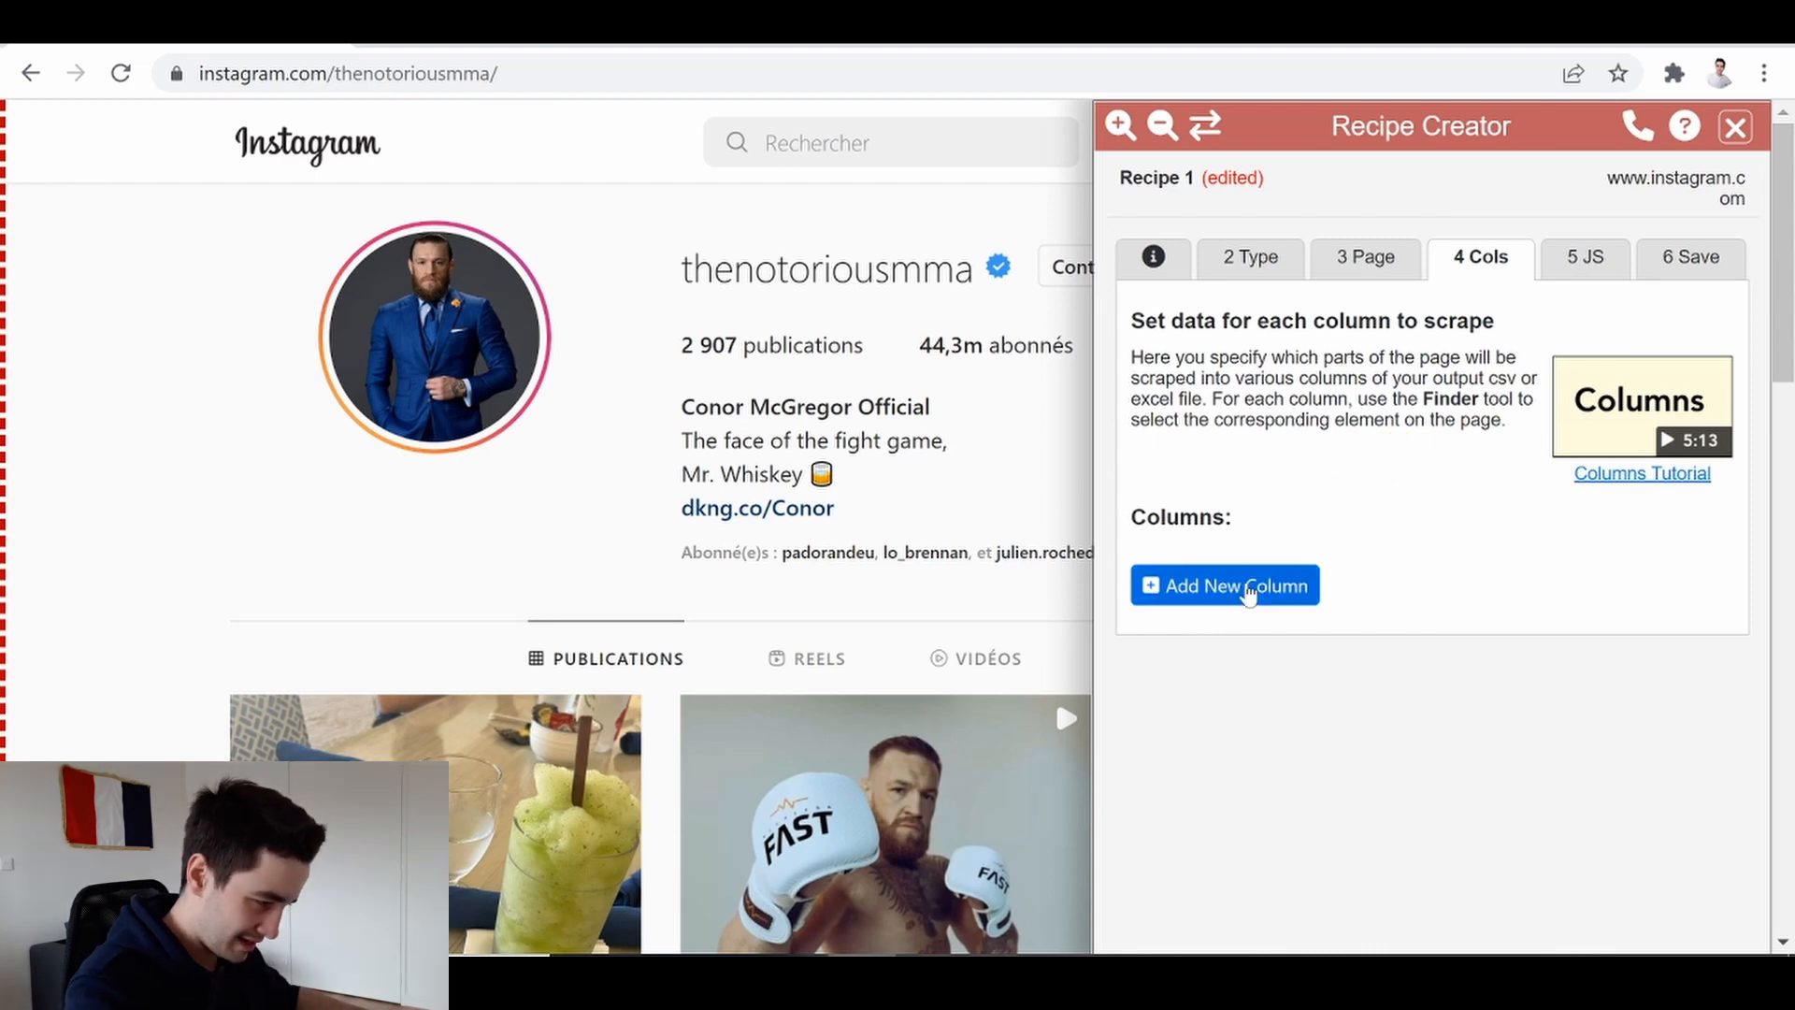
click(1249, 588)
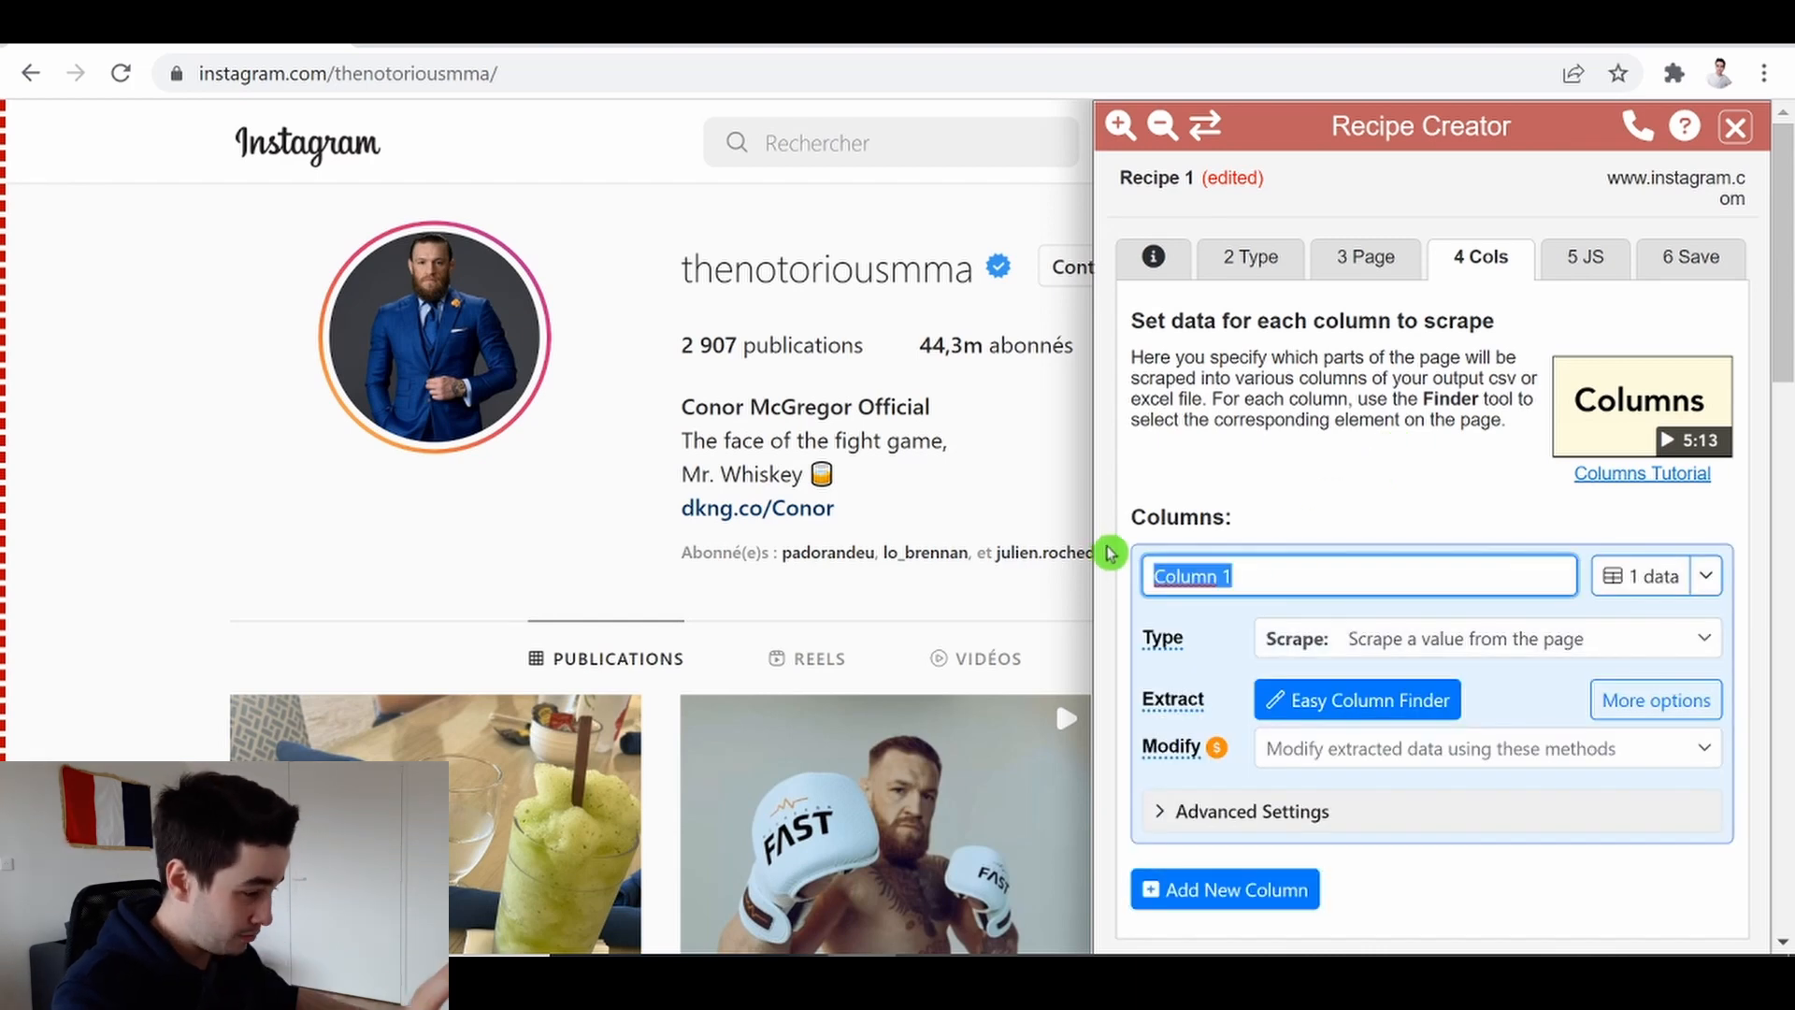
text(Pseudo)
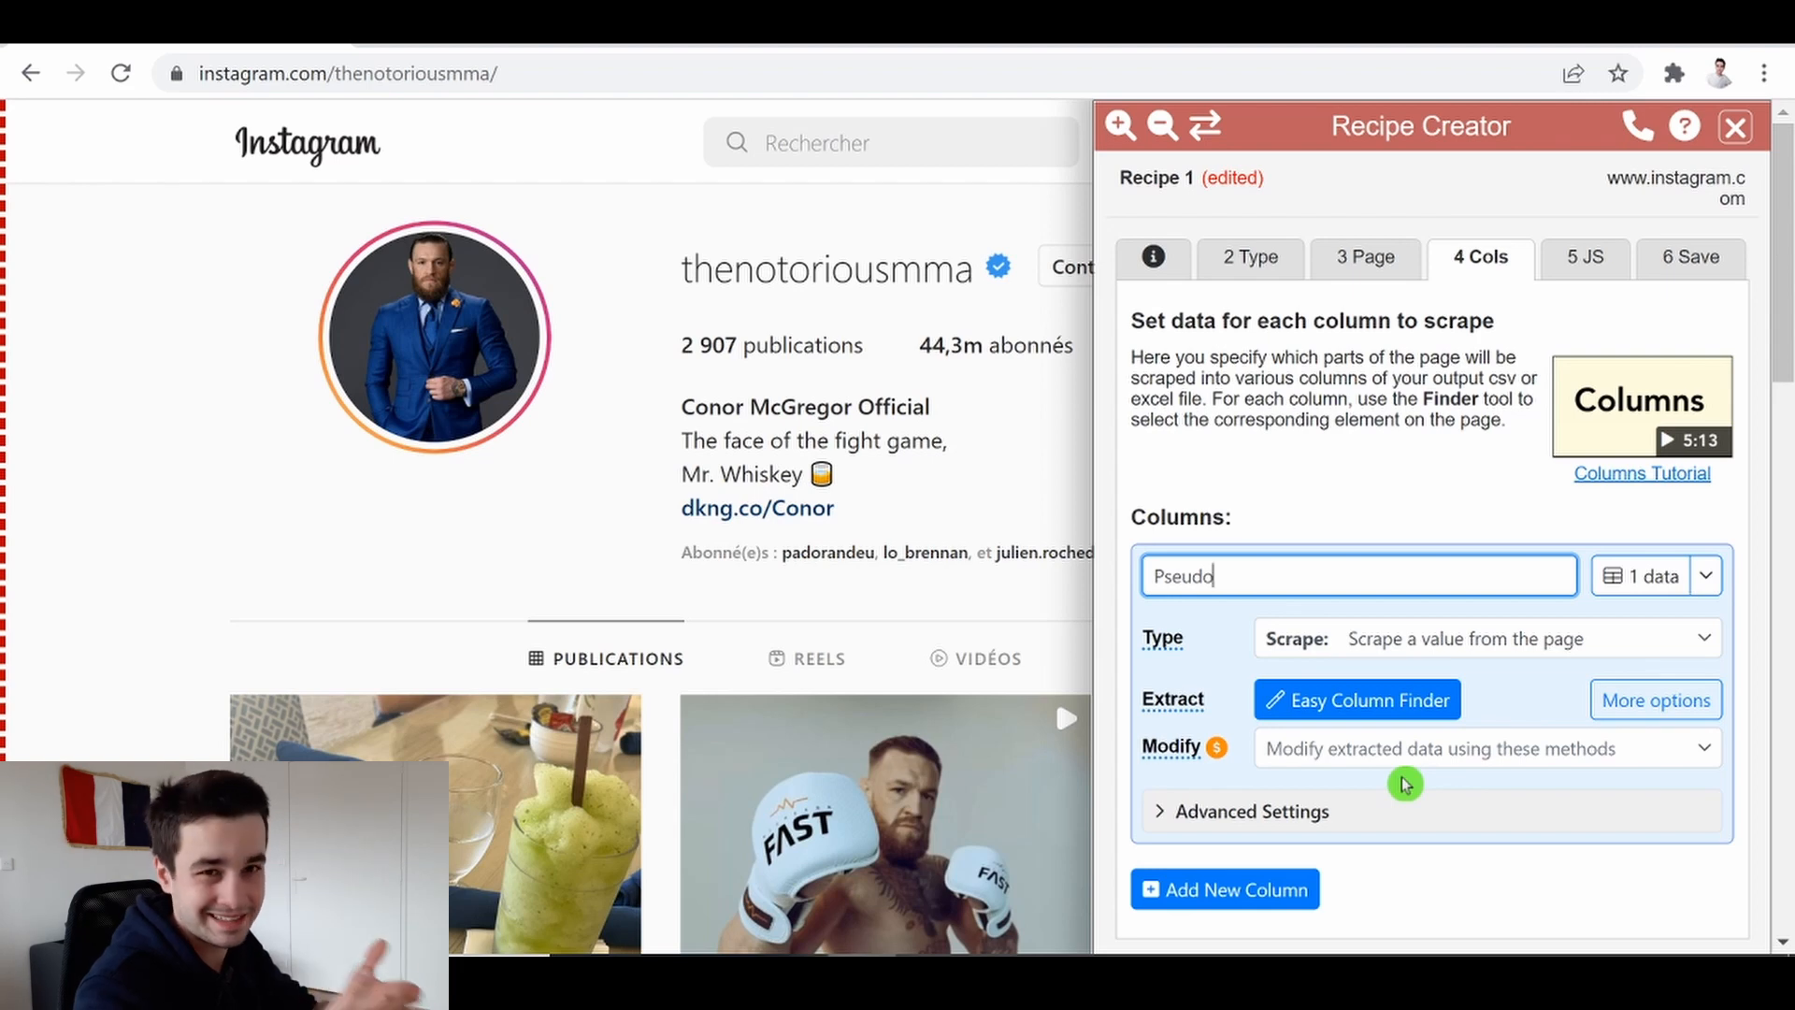
Open the Advanced Finder for the Pseudo column and select the profile's username heading on the page
click(1259, 810)
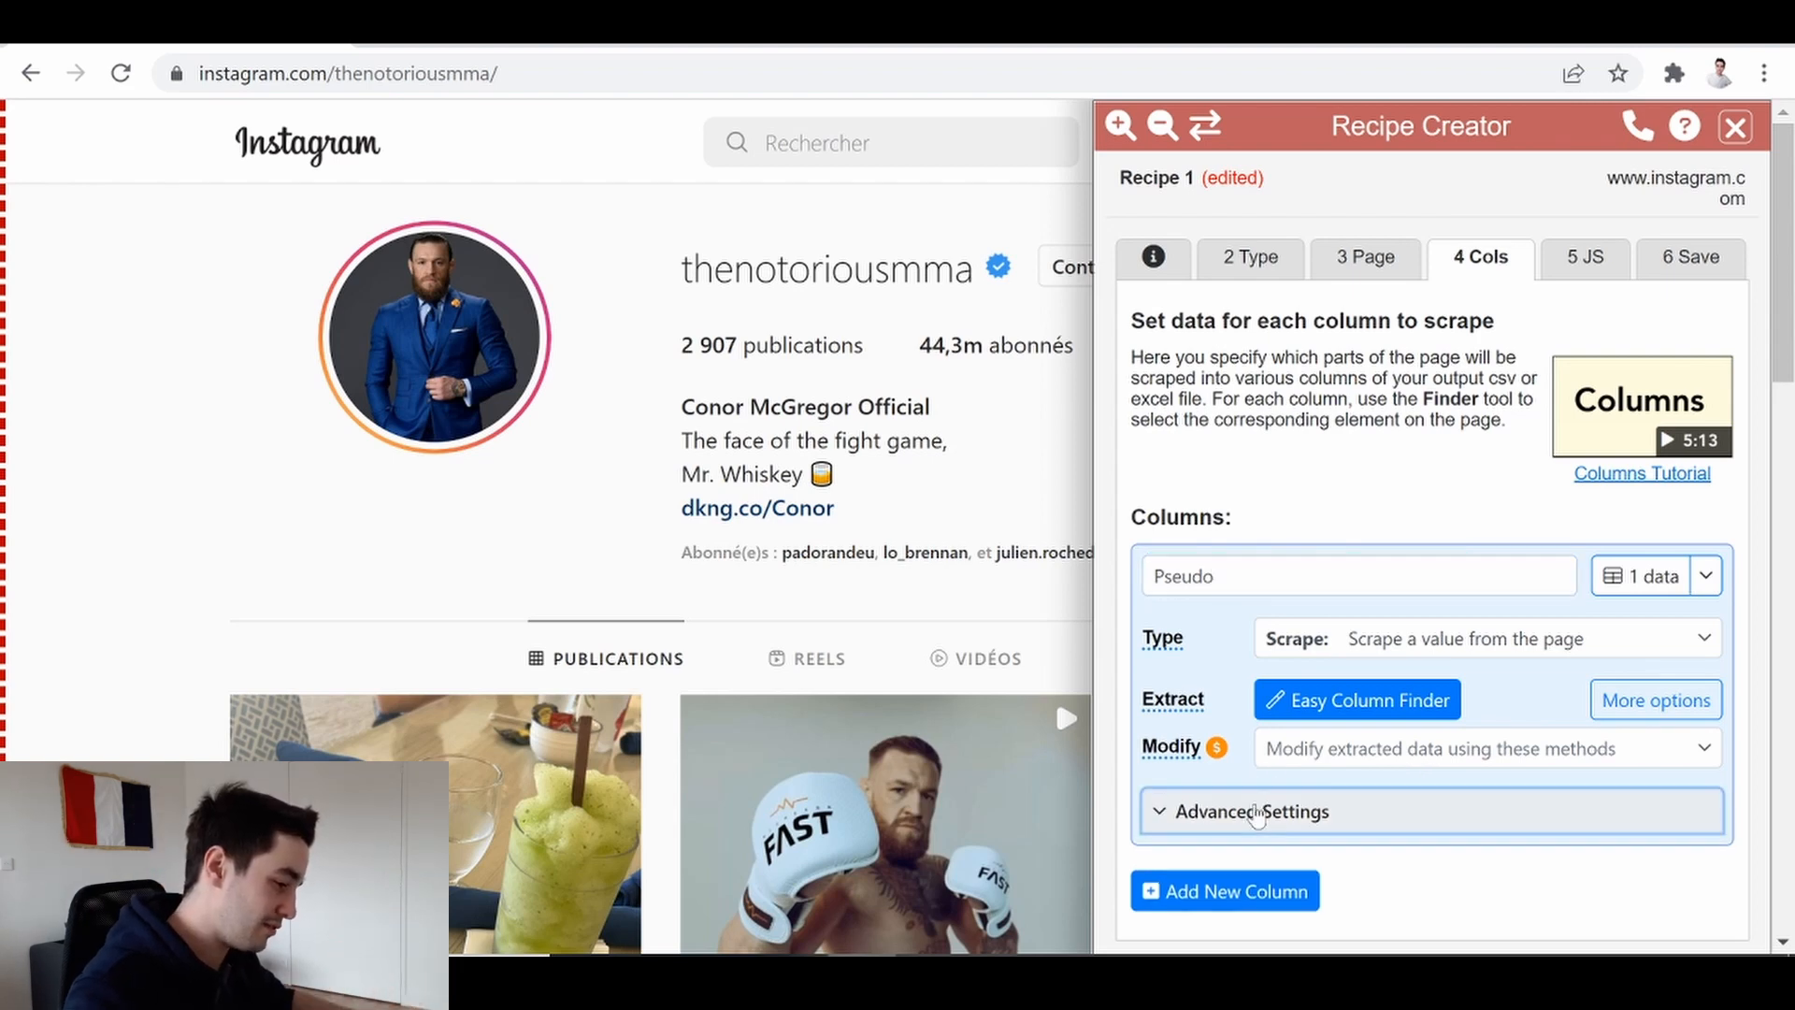
scroll(1496, 748, down, 2)
click(1604, 800)
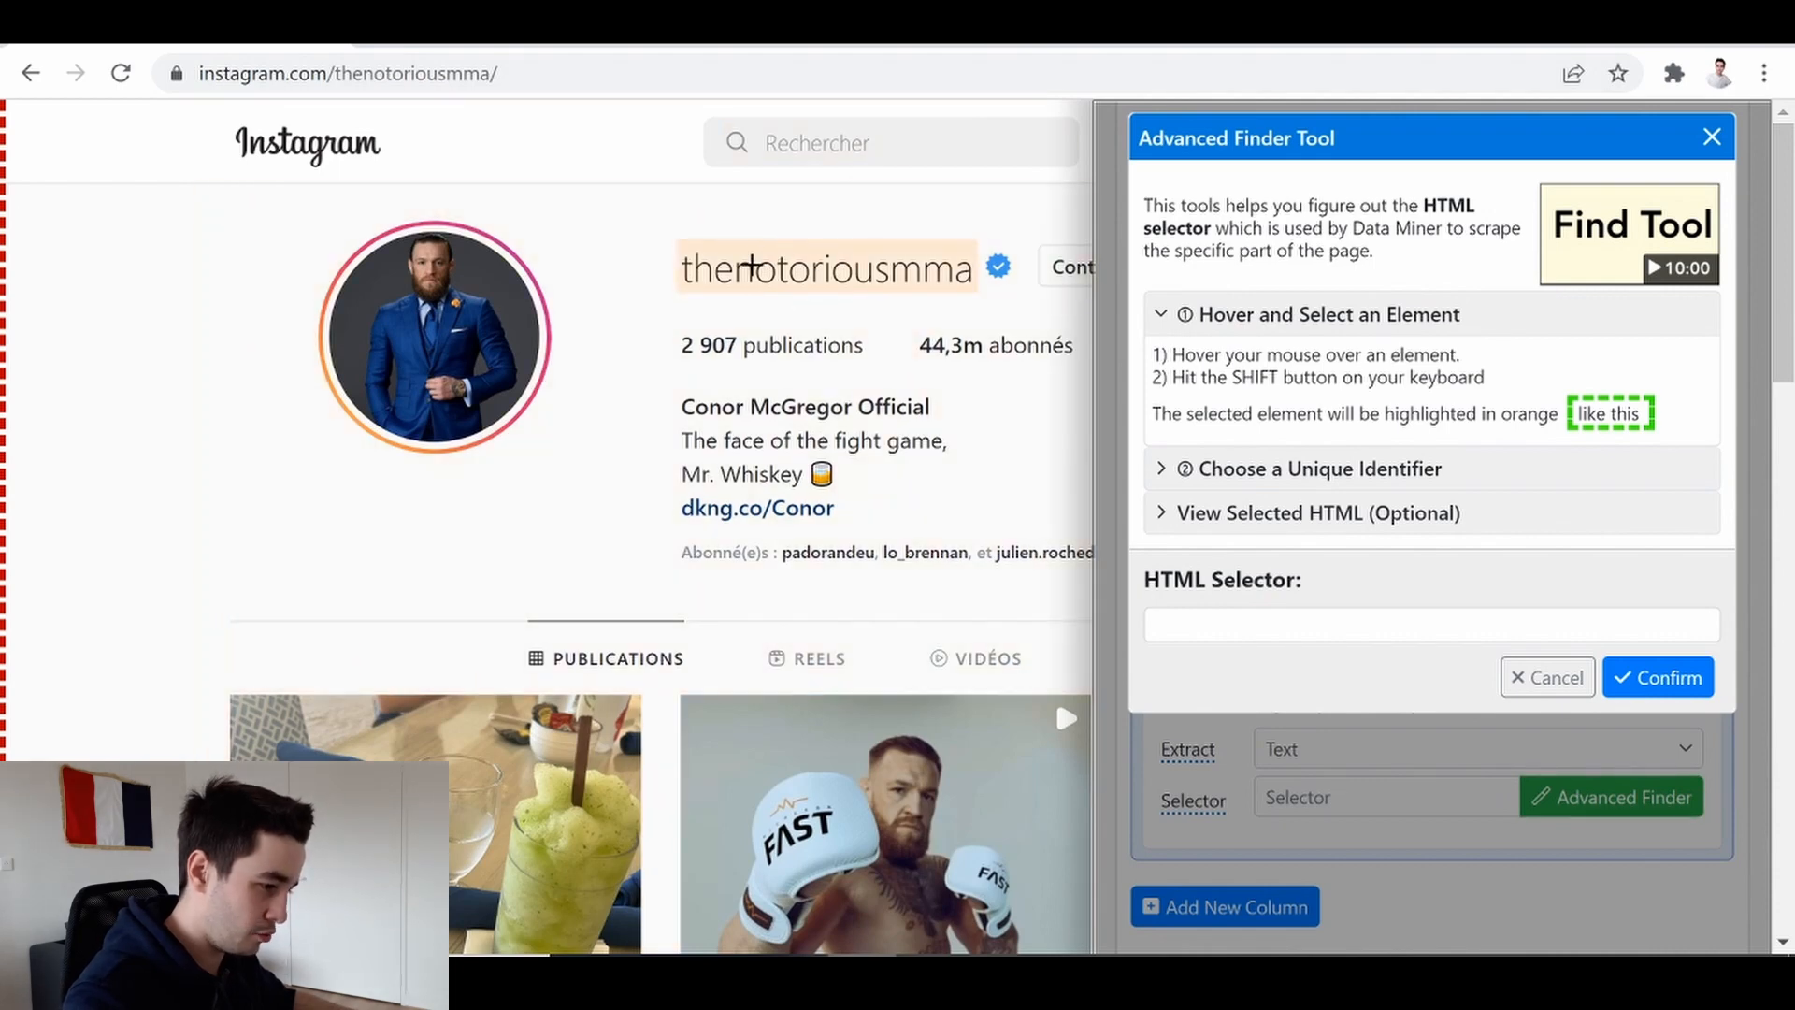
key(shift)
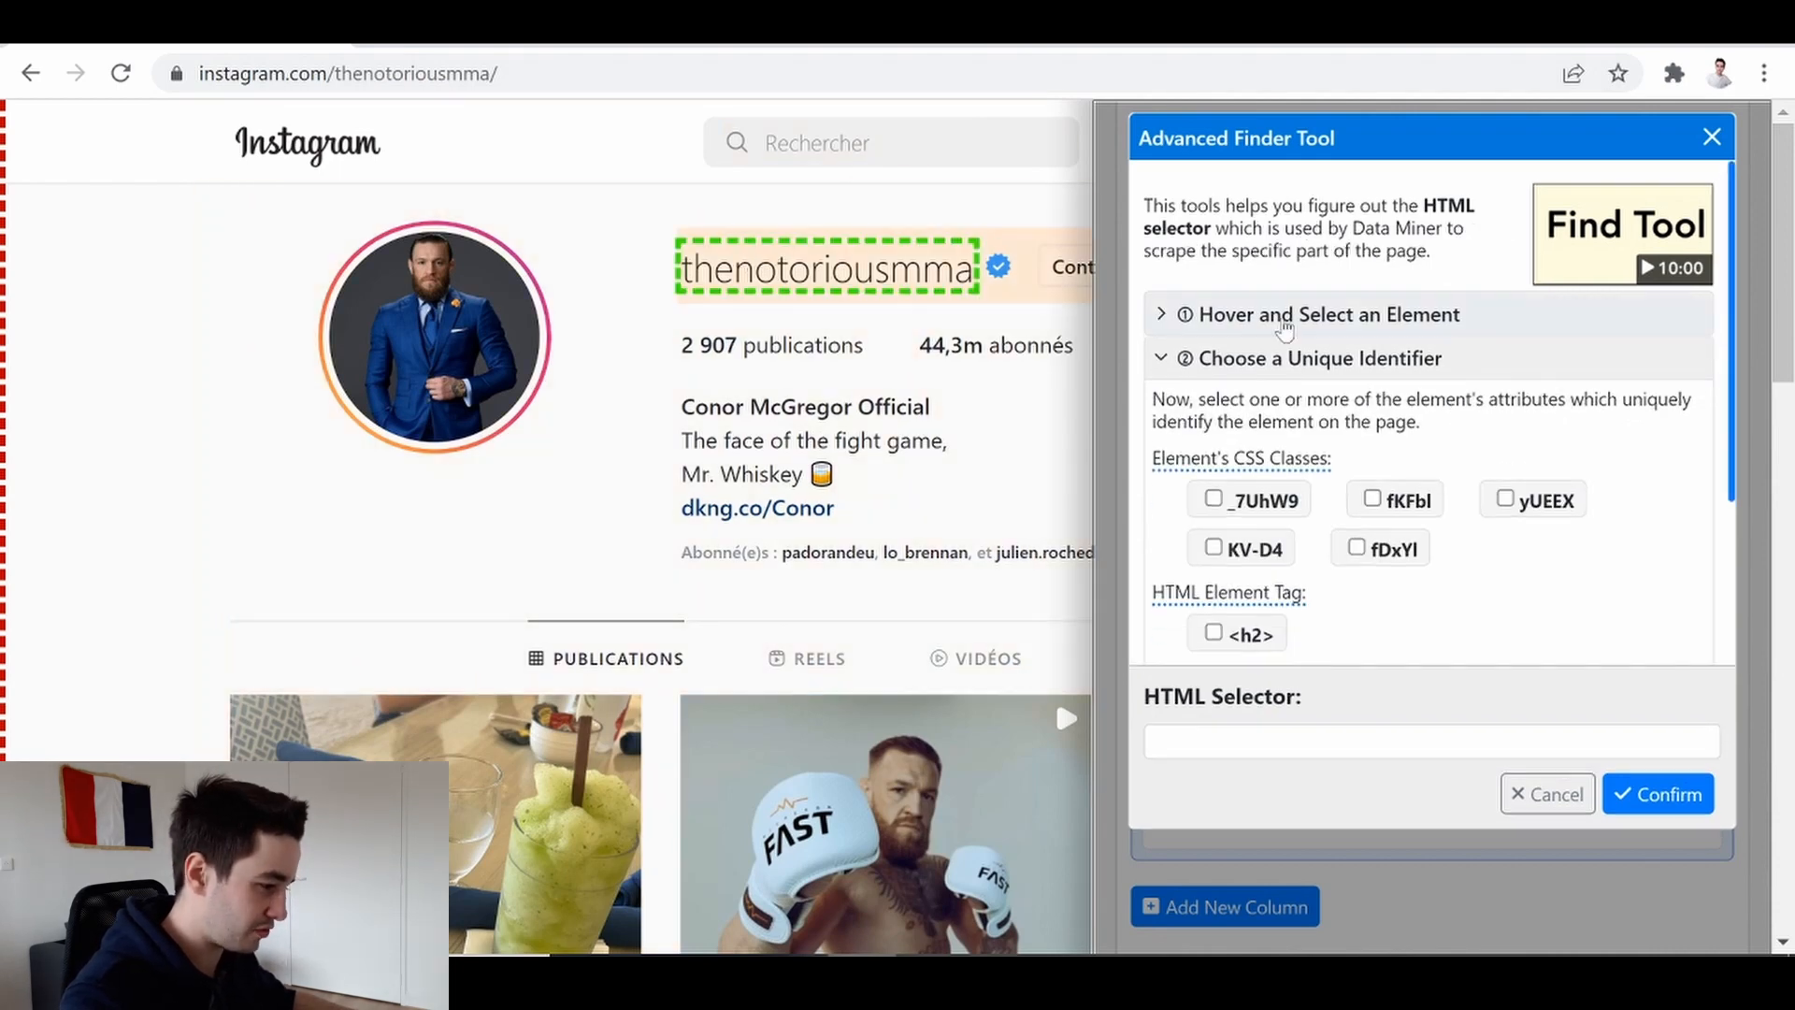
Expand the selected element's HTML and inspect its class attribute
scroll(1474, 480, down, 3)
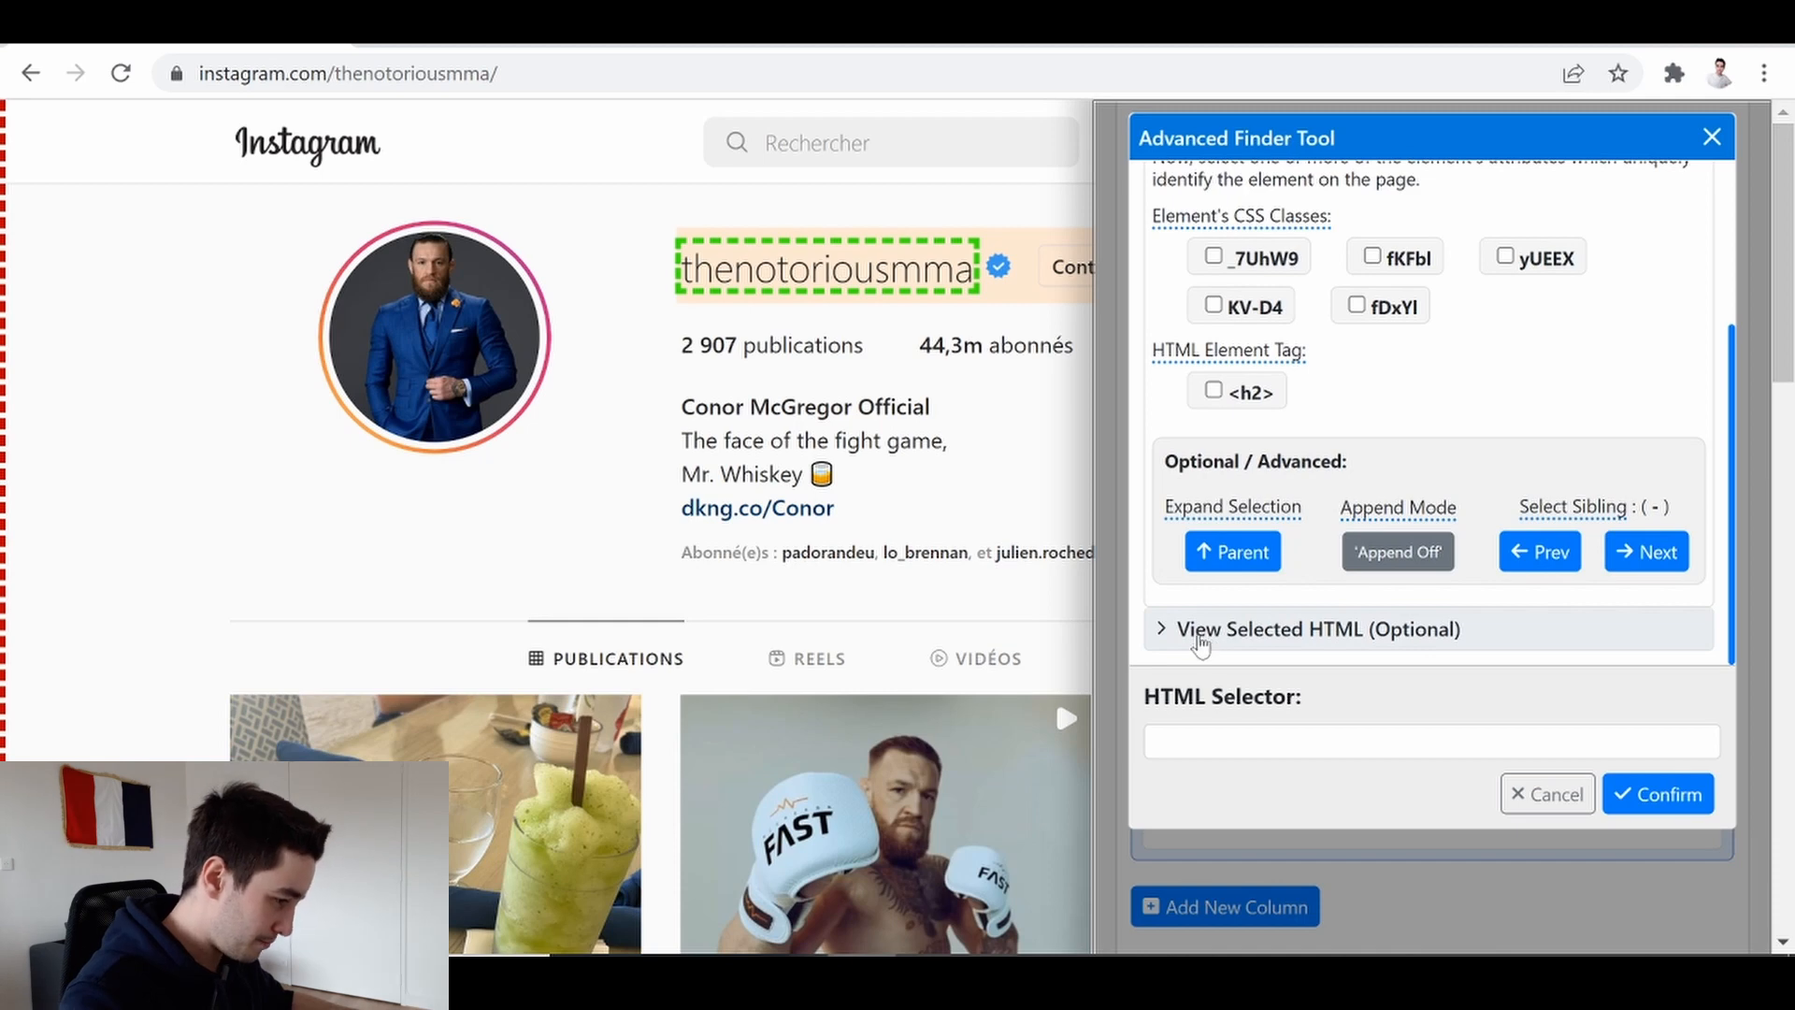
click(1201, 630)
scroll(1314, 532, down, 1)
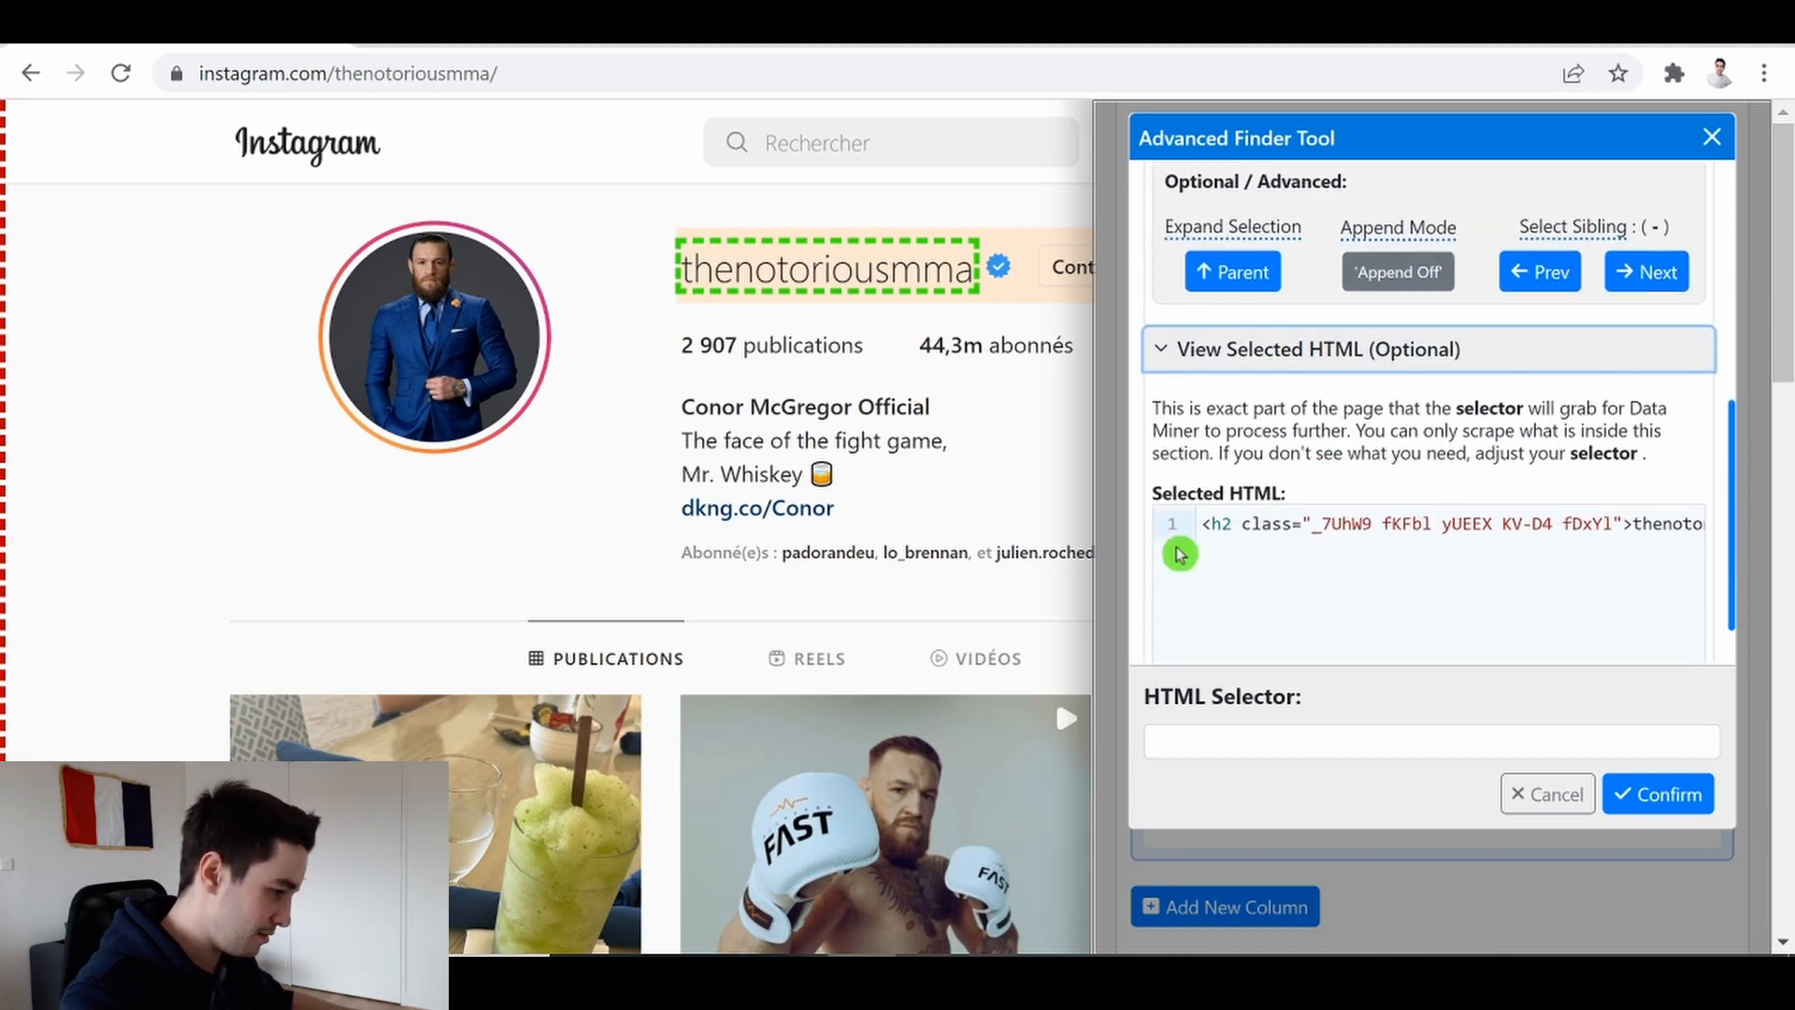
drag(1203, 524, 1700, 524)
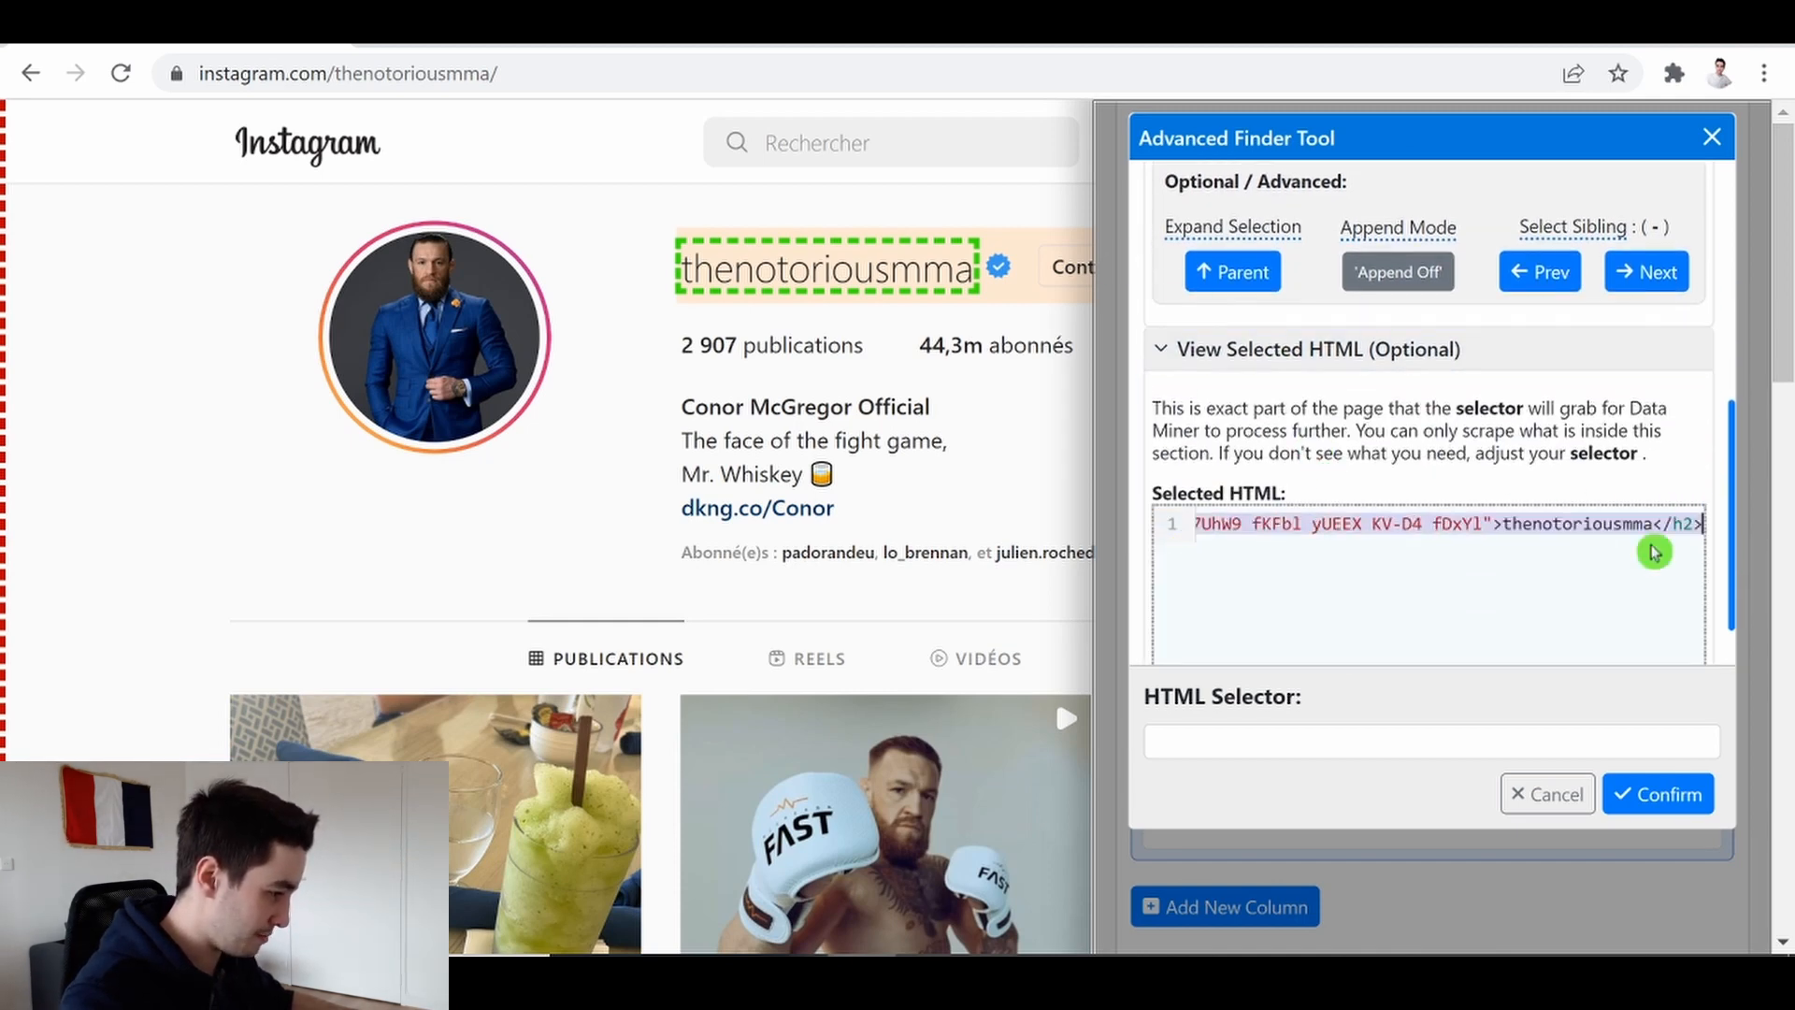
click(1468, 742)
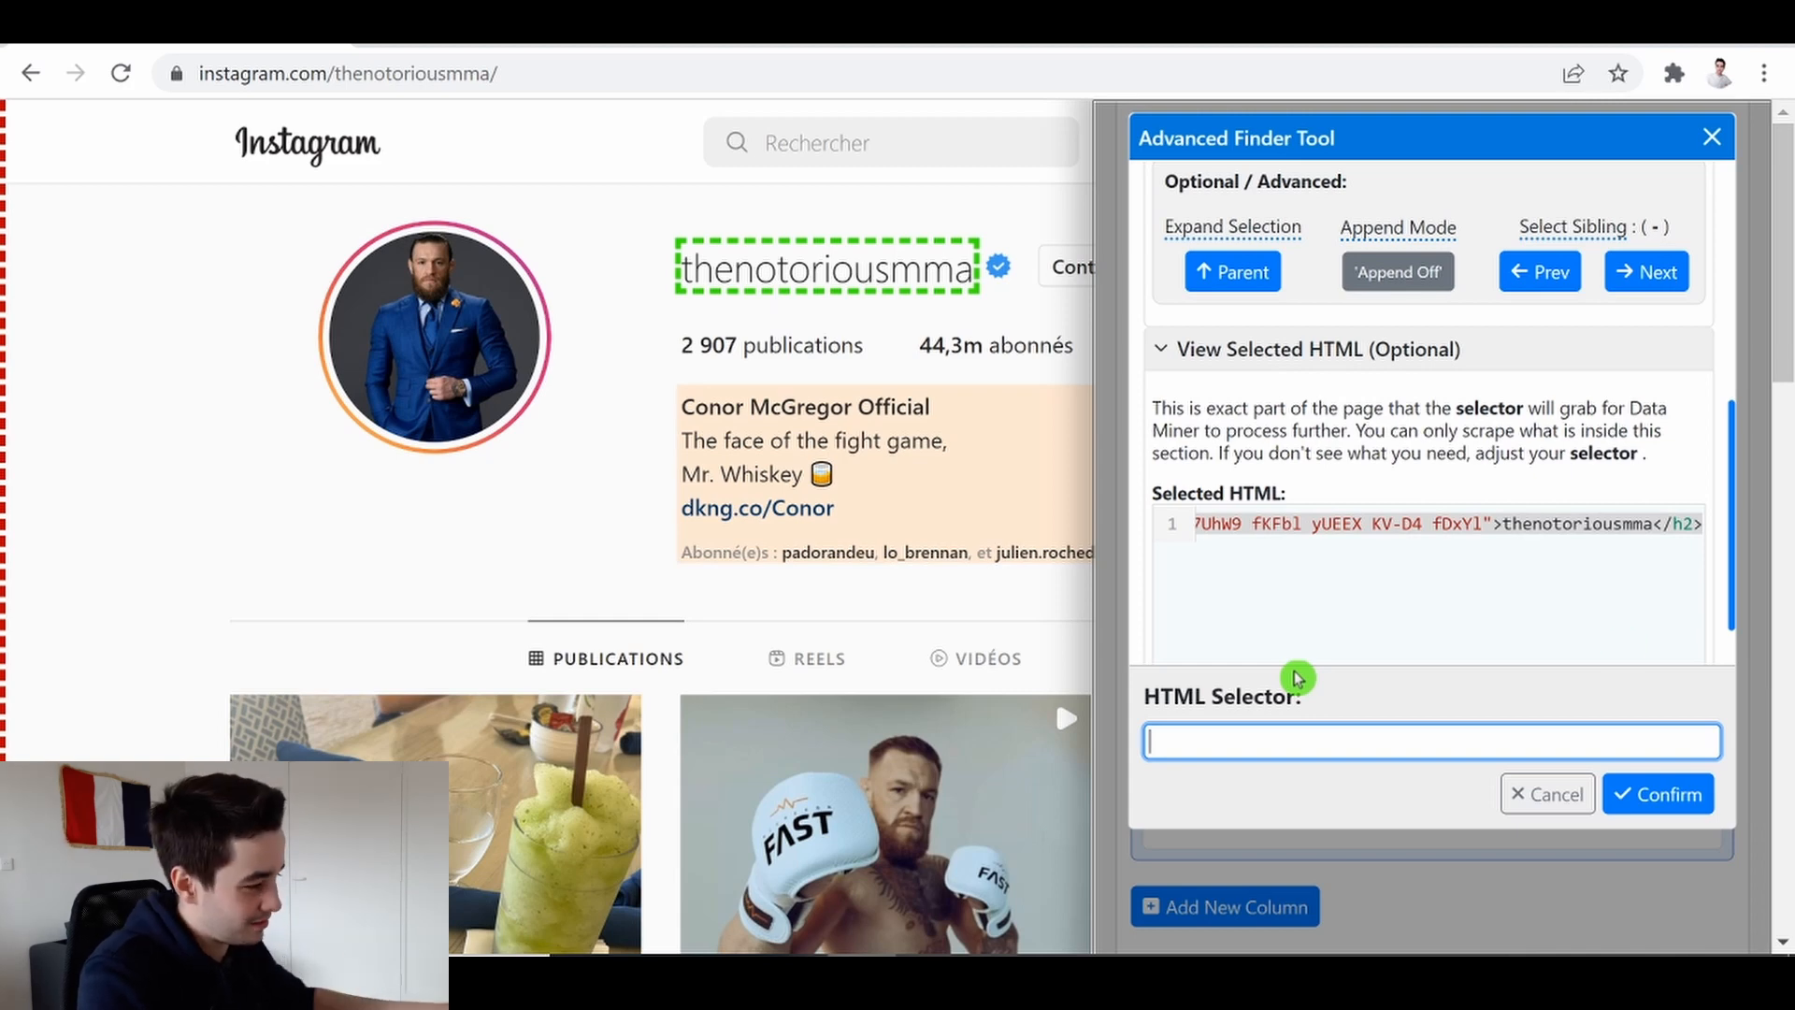
Copy the heading's class attribute into the HTML Selector as [class="_7UhW9 fKFbl yUEEX KV-D4 fDxYl"] and confirm
click(1370, 561)
drag(1372, 523, 1422, 524)
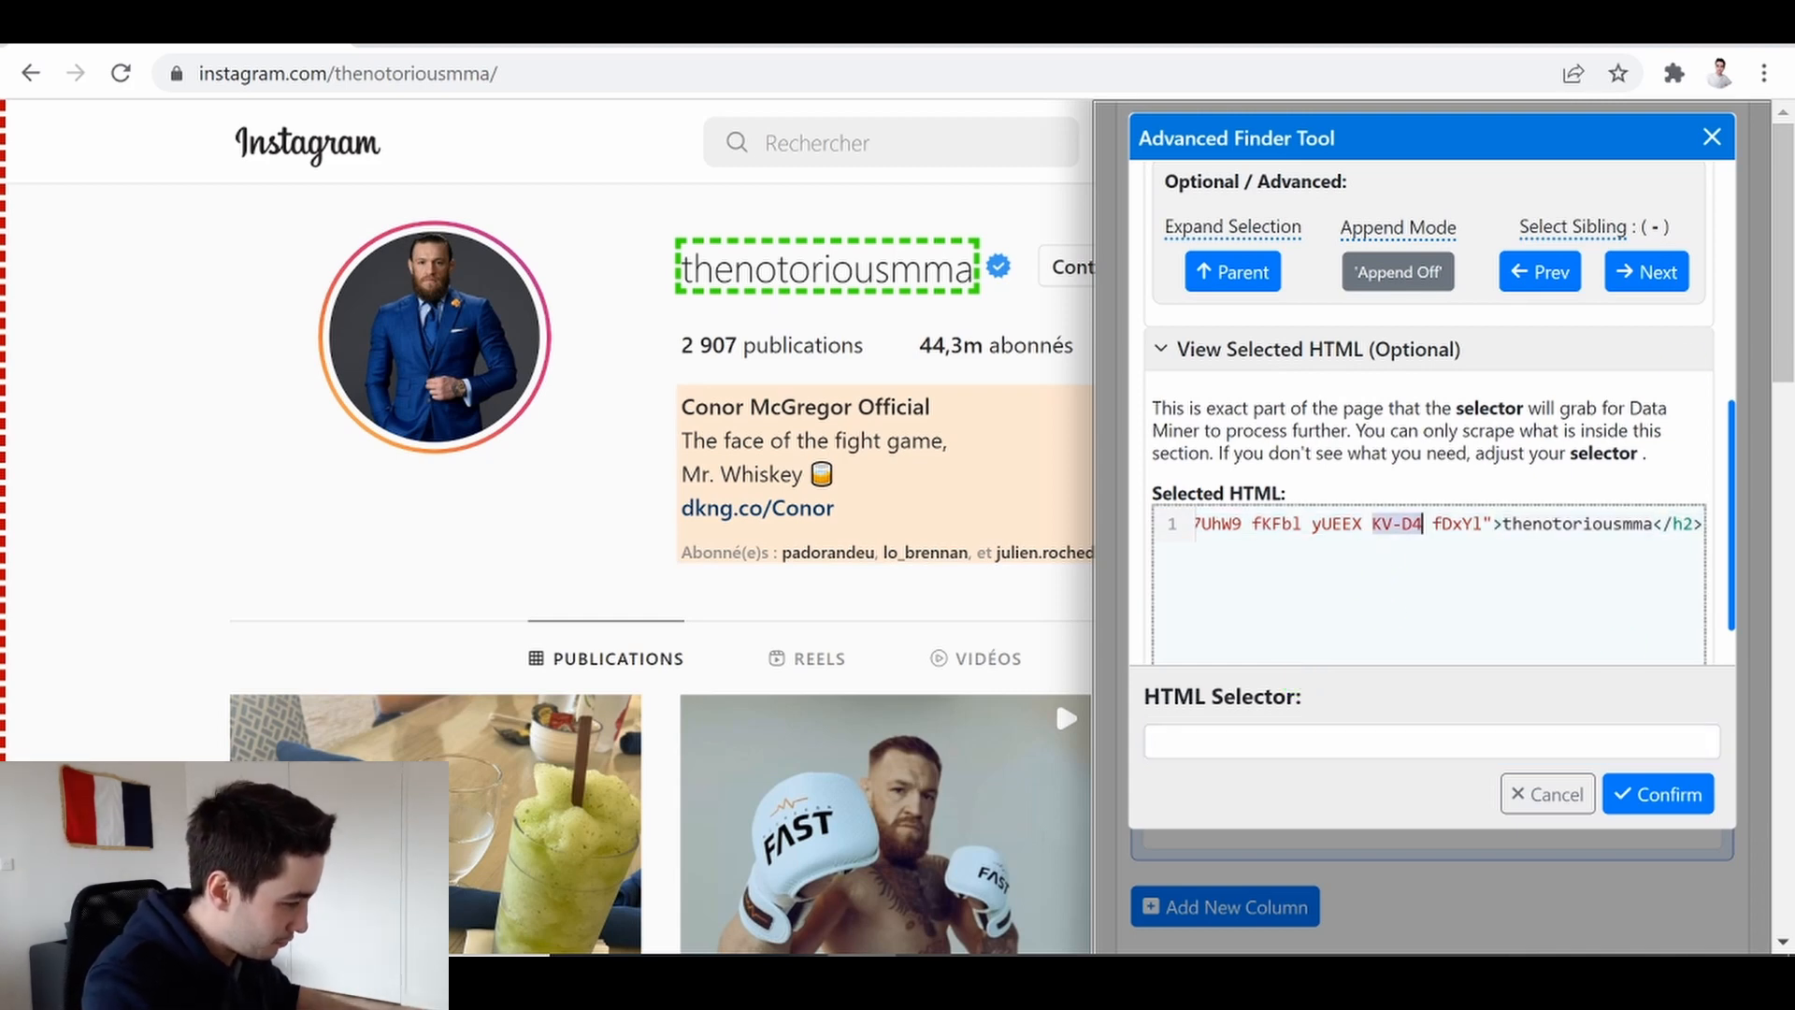
click(1372, 524)
key(Home)
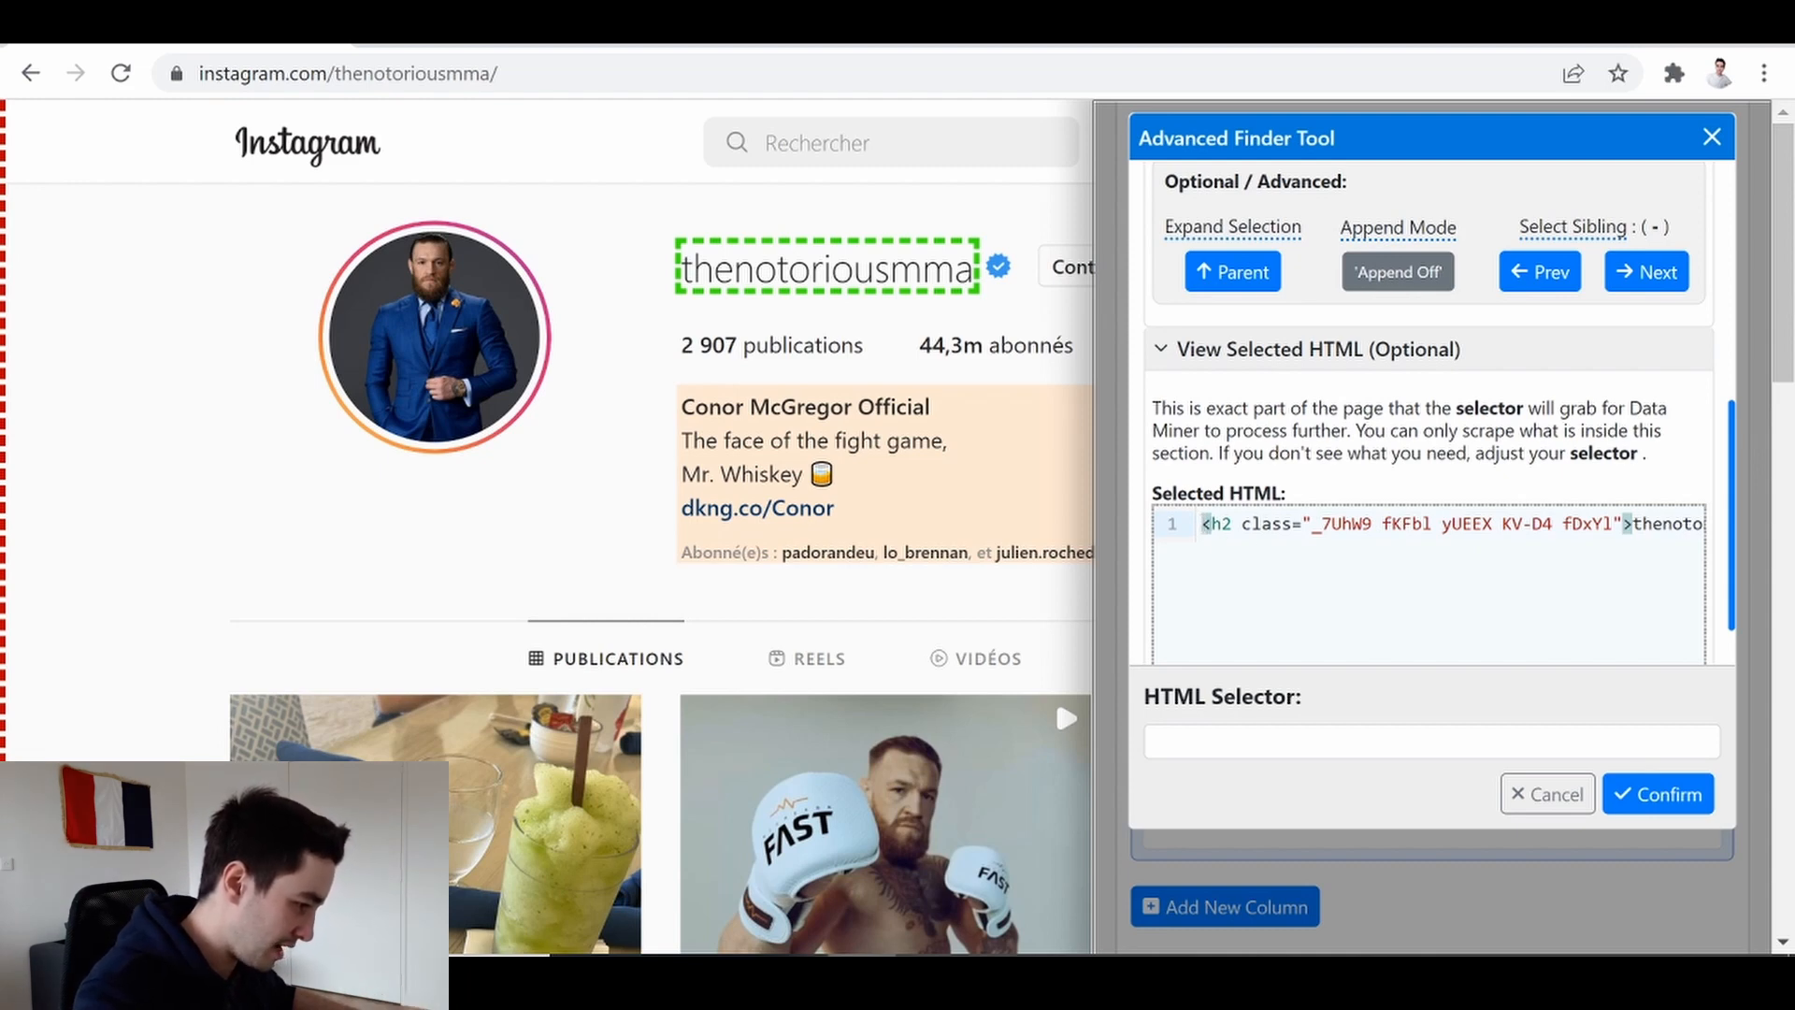
drag(1243, 524, 1623, 524)
key(ctrl+c)
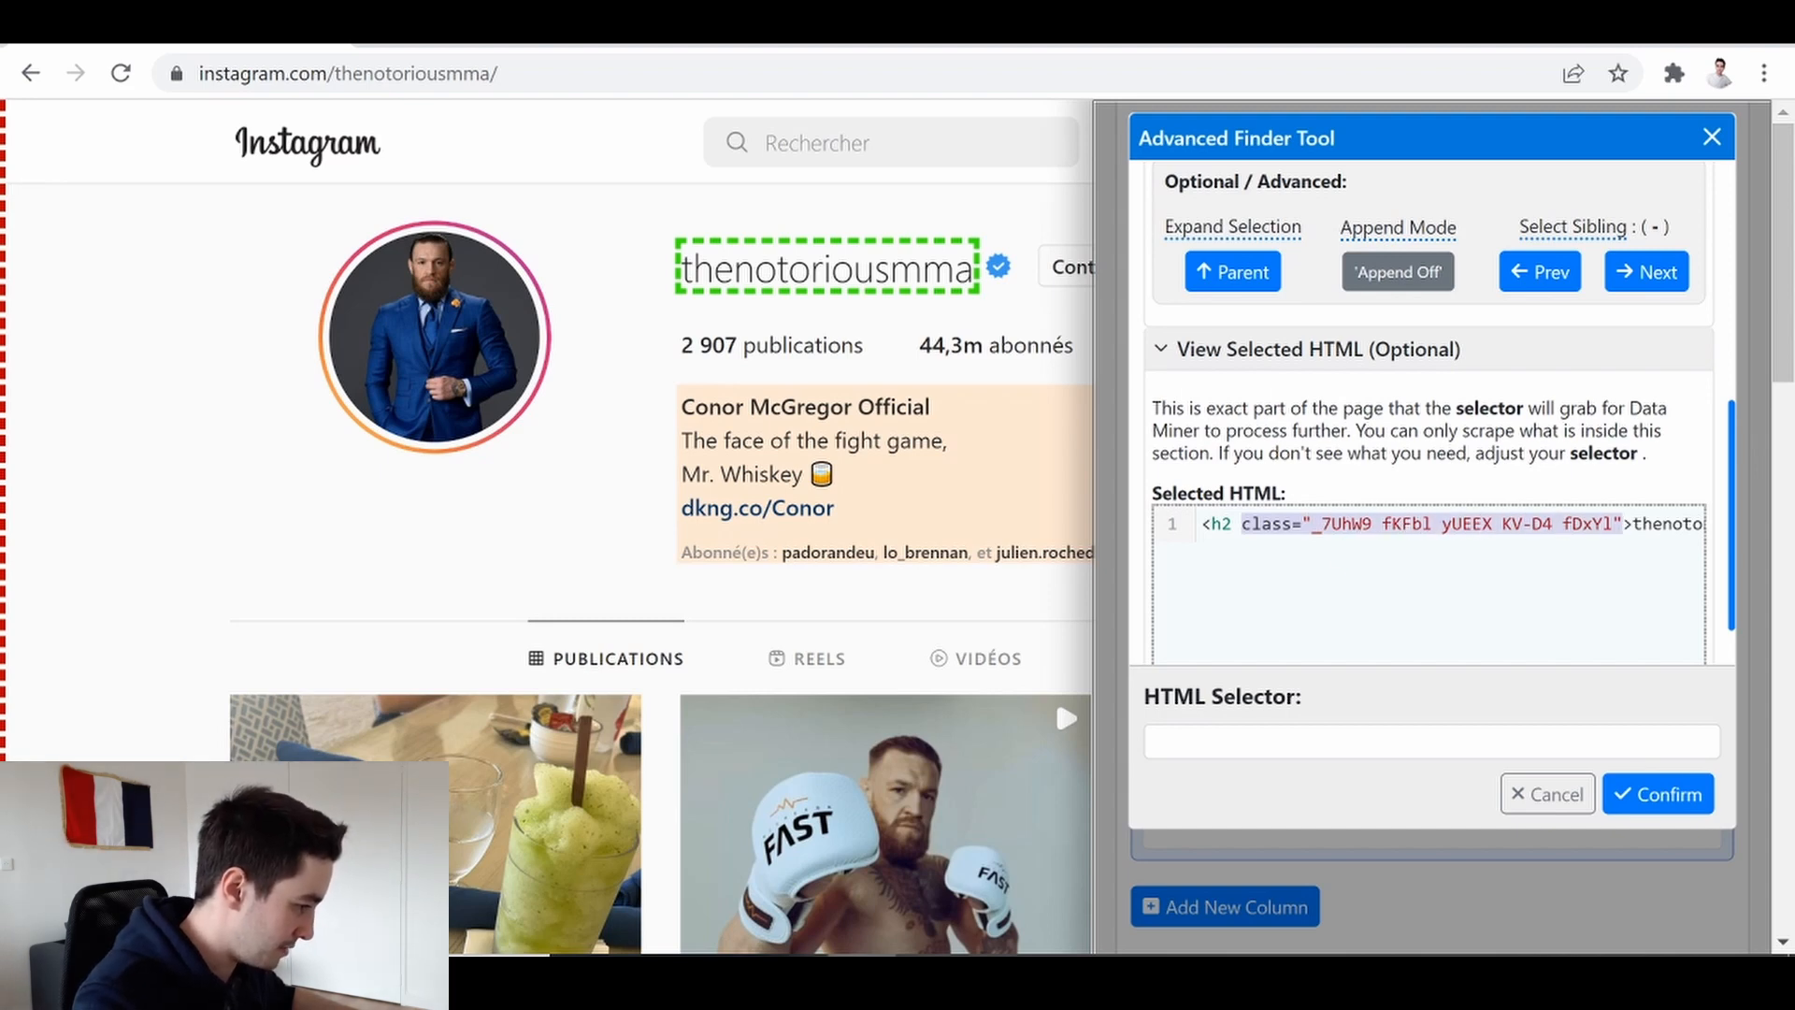
right_click(1555, 525)
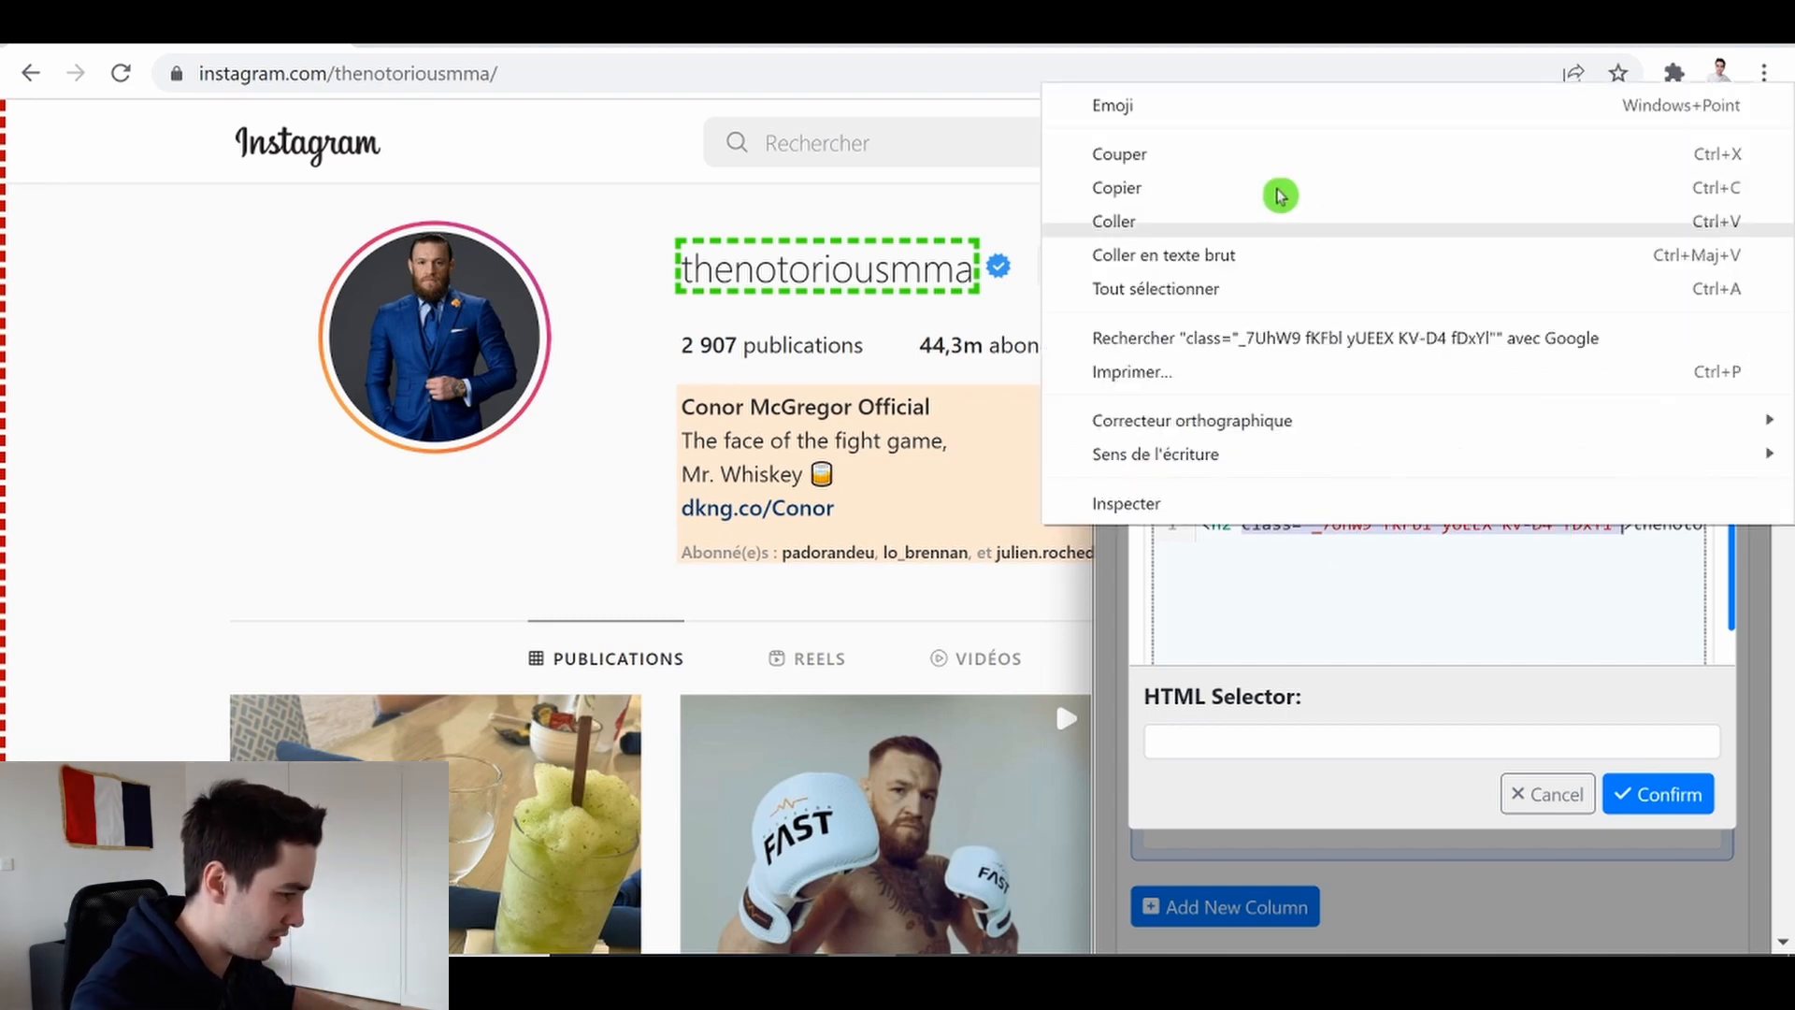
click(1243, 188)
click(1279, 759)
key(ctrl+v)
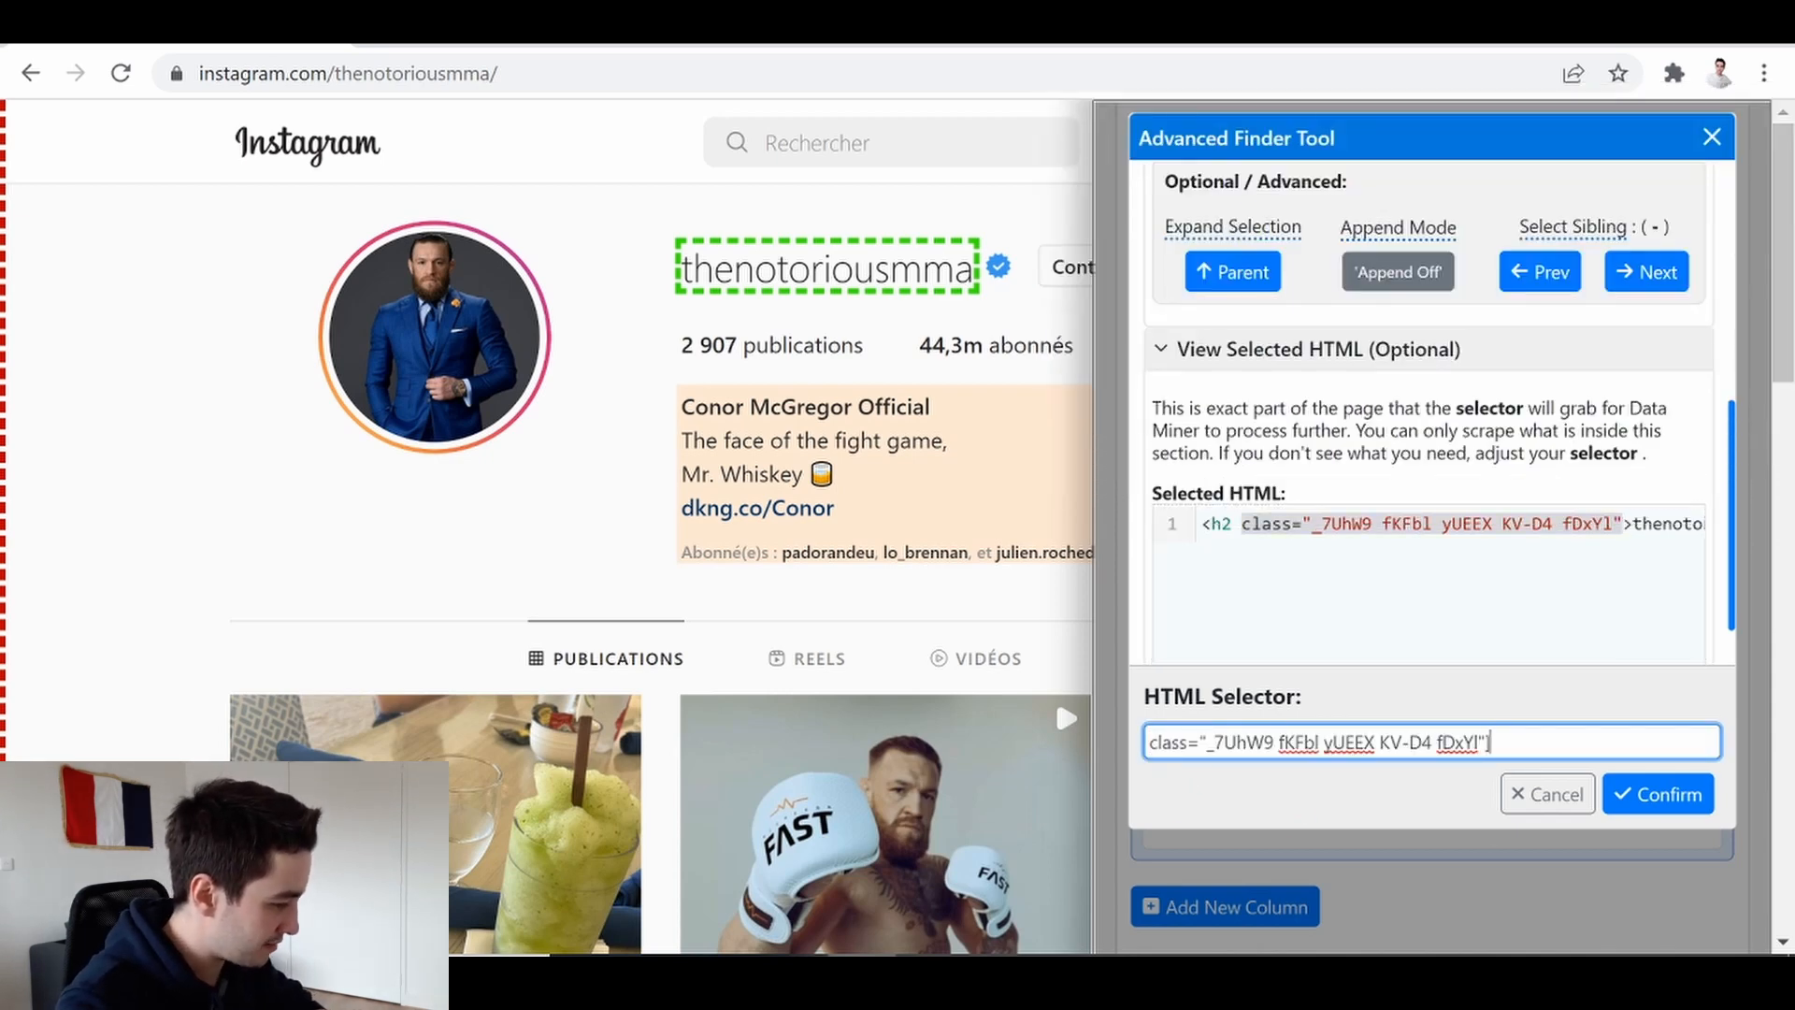
text([)
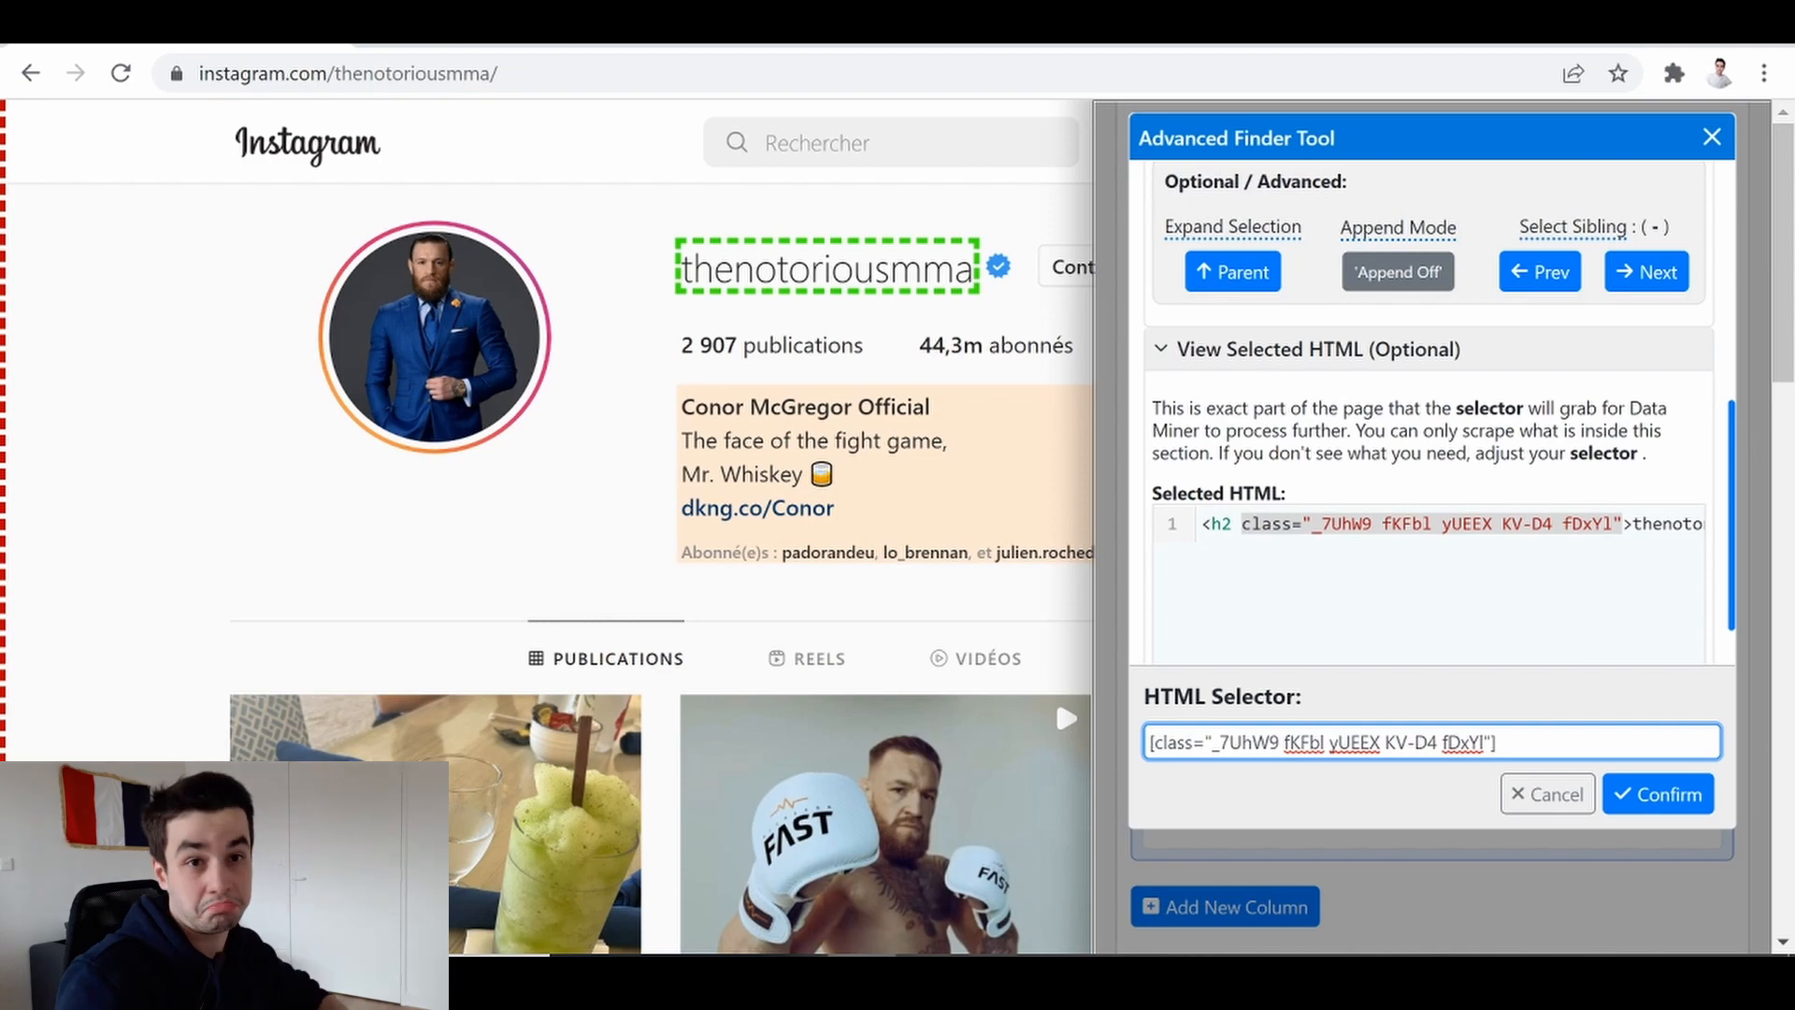
click(1657, 794)
Preview the Pseudo column's extracted data and open the column's options menu
click(1617, 392)
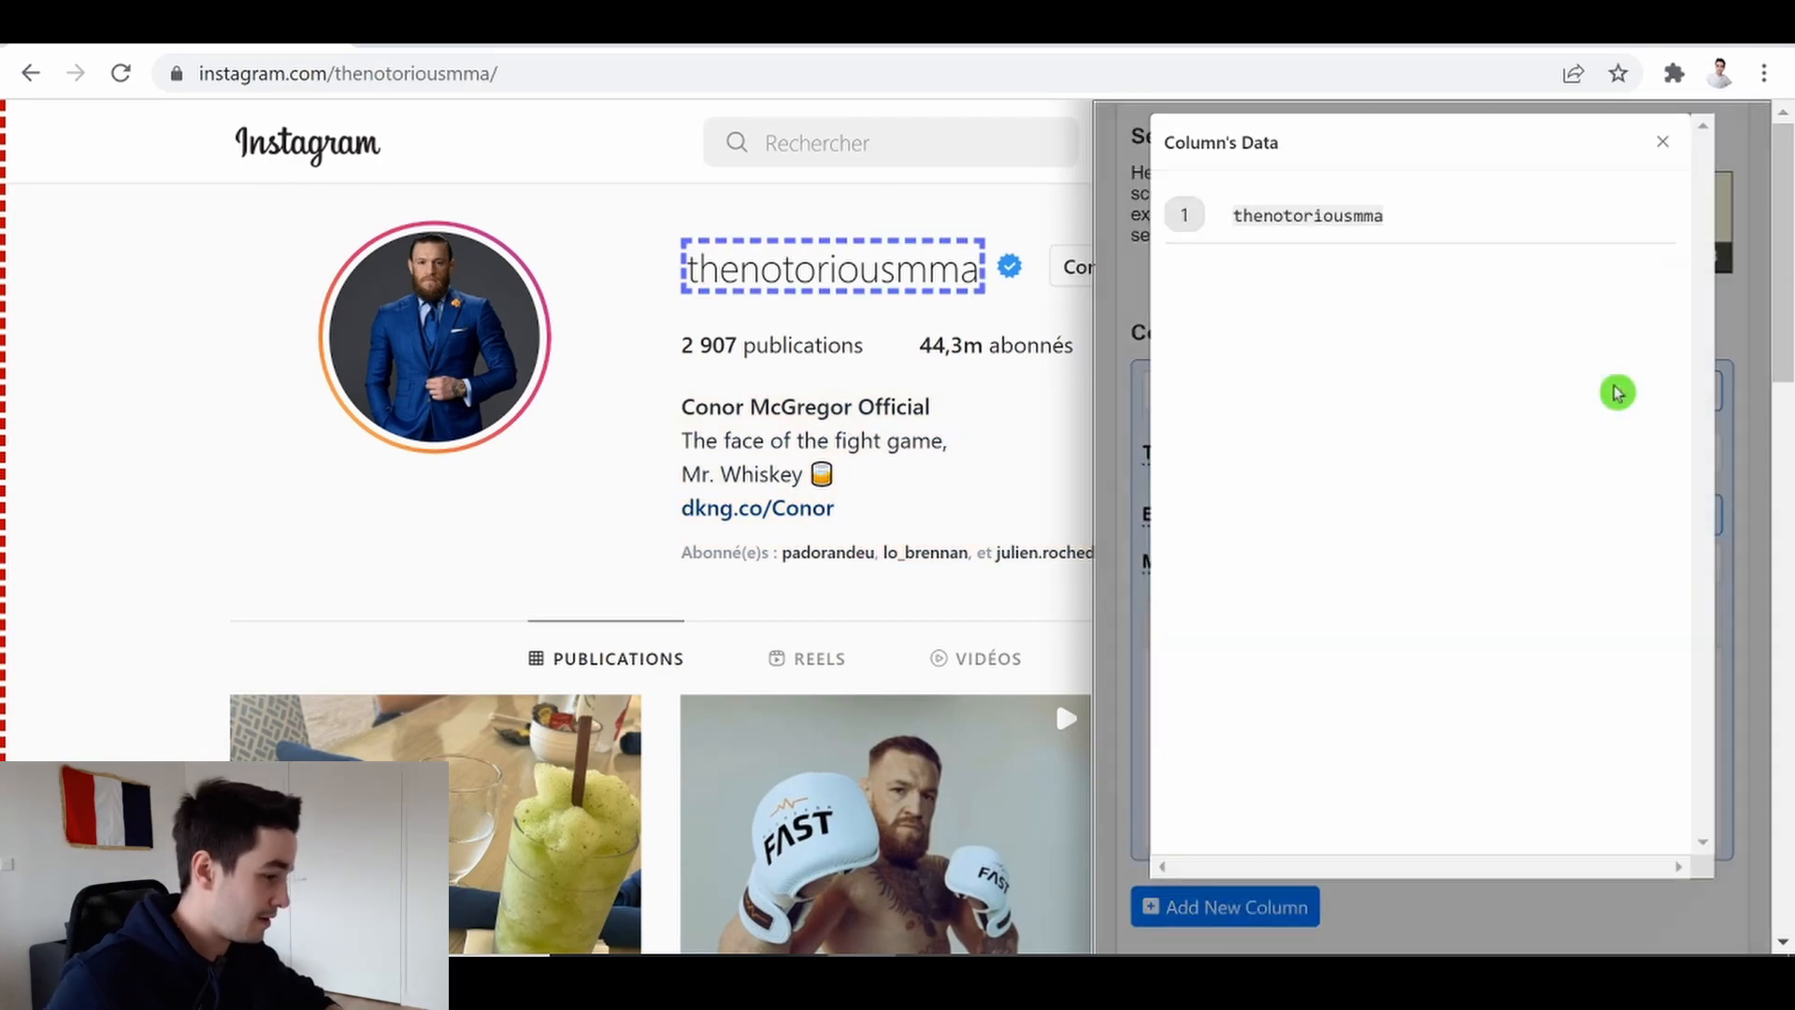
click(1659, 145)
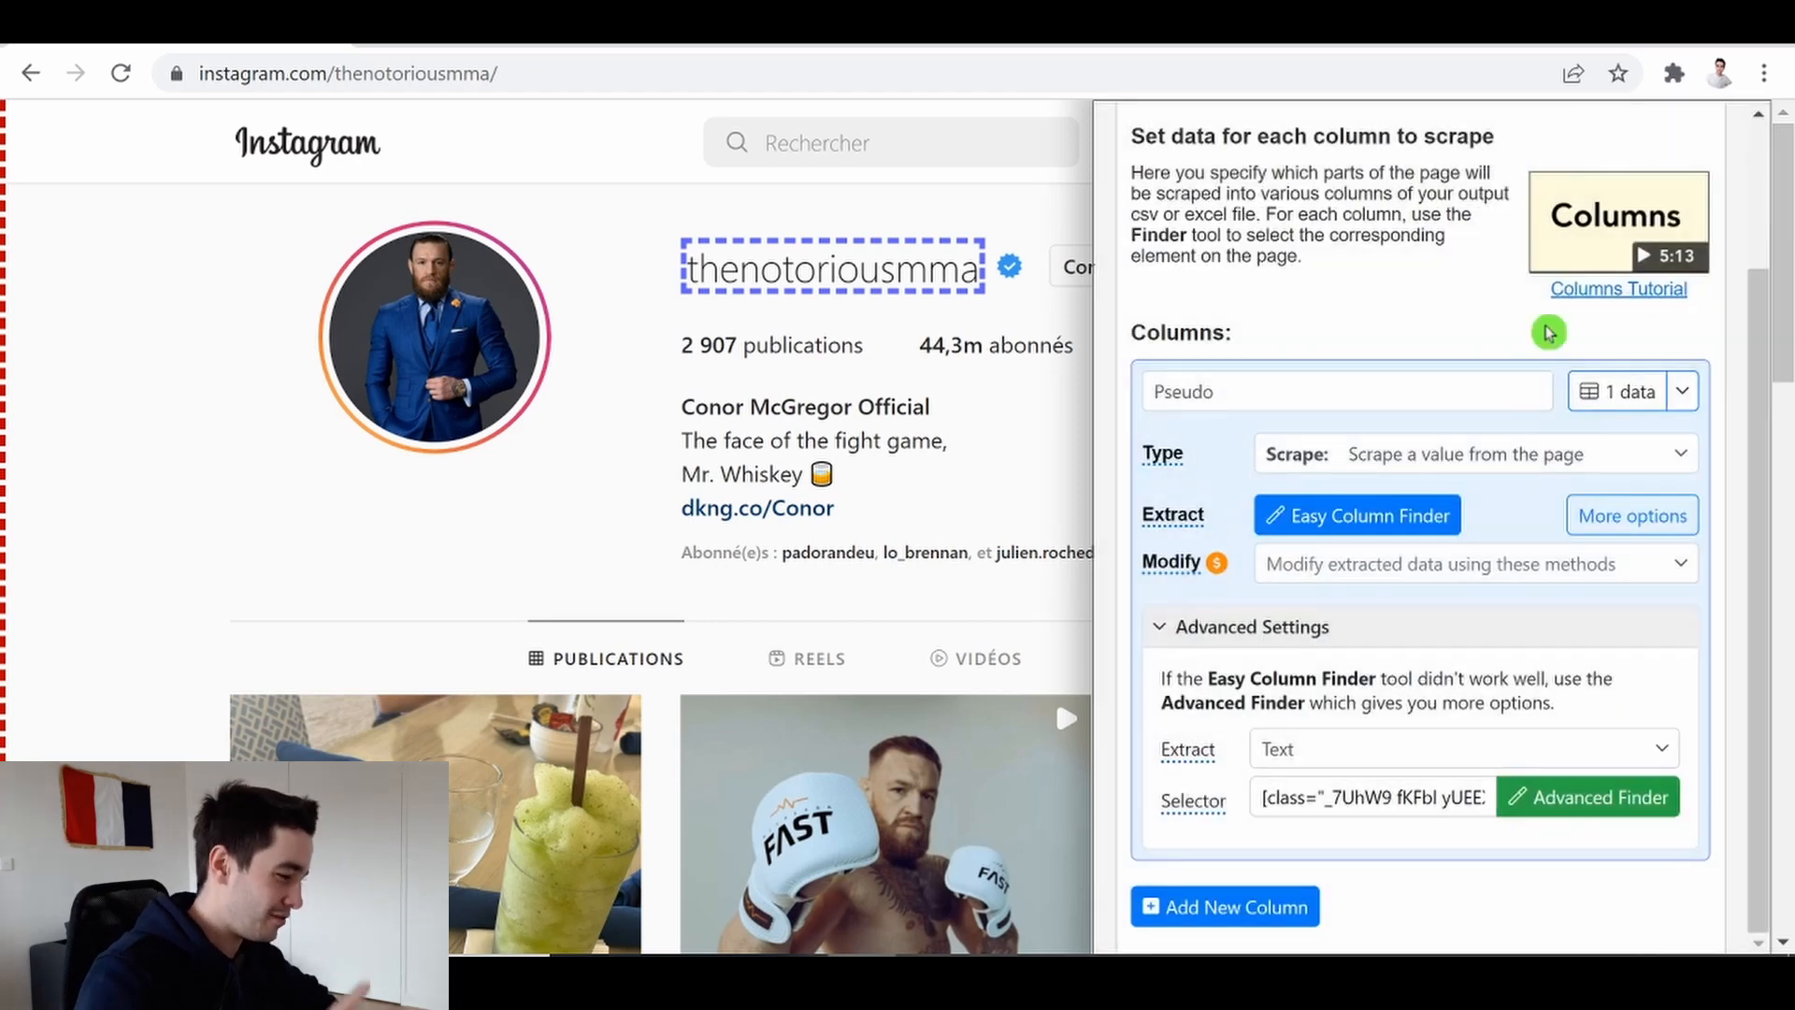
click(1683, 393)
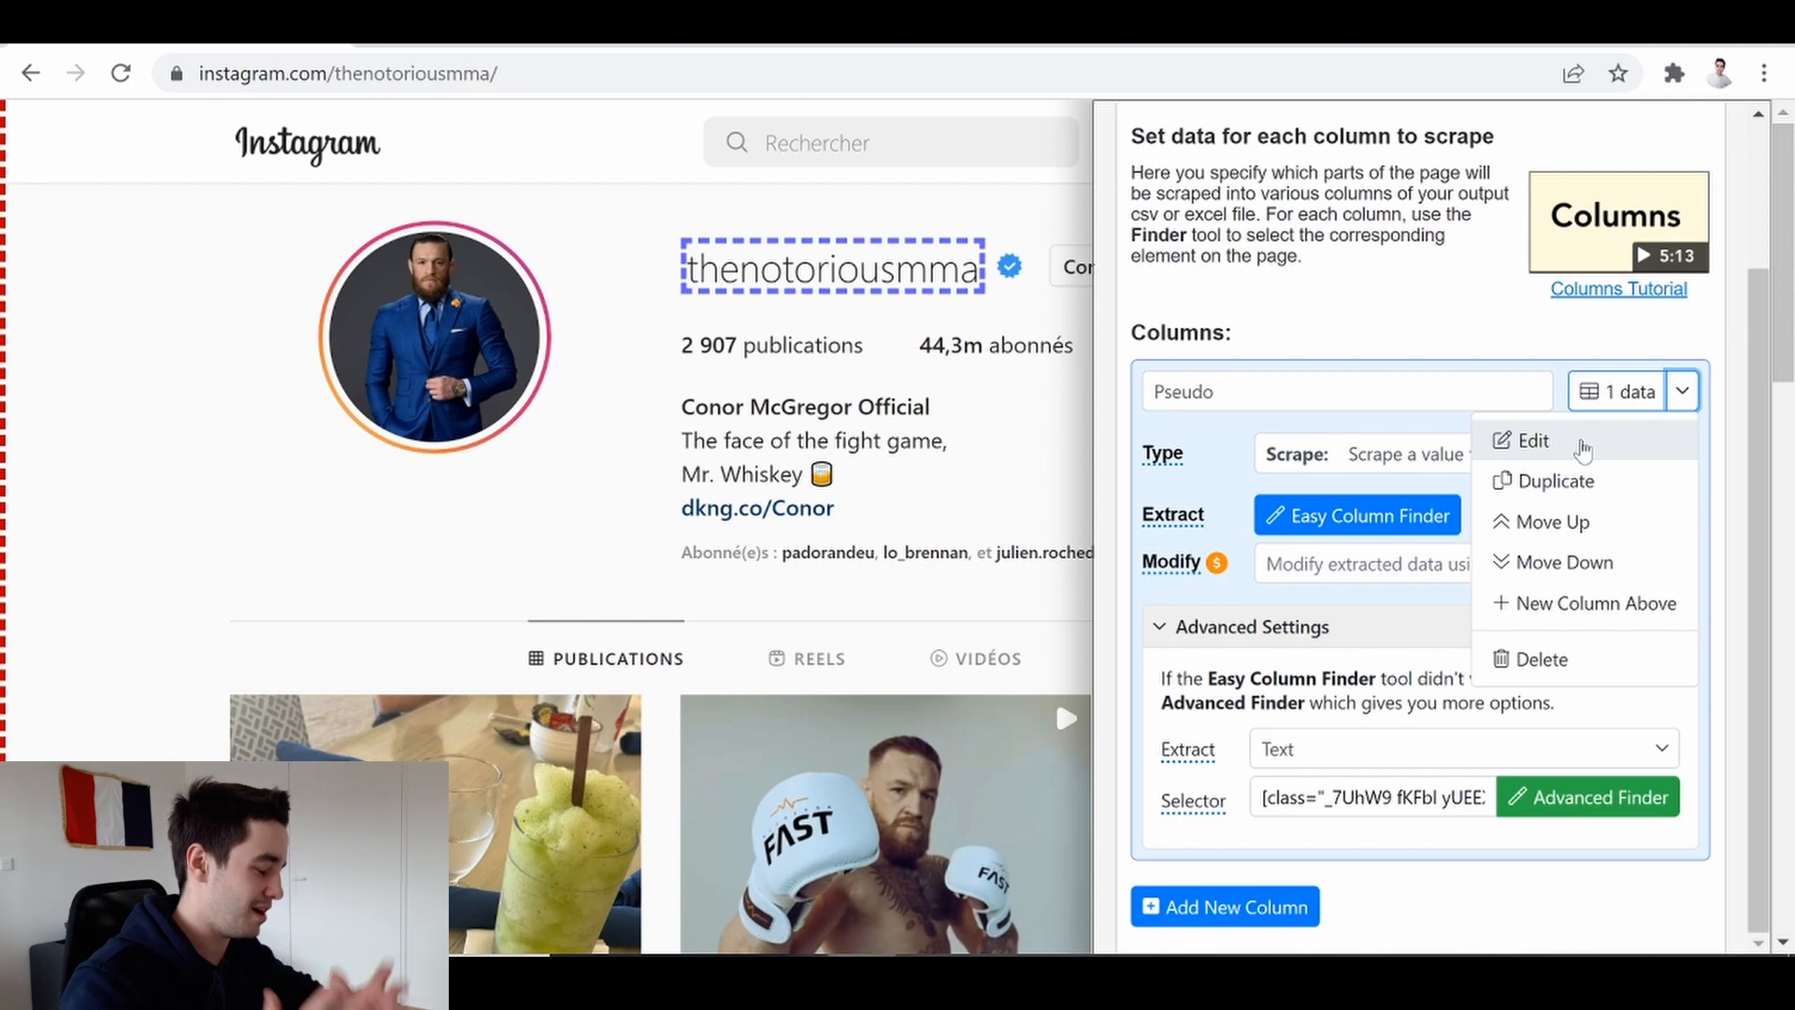
click(1543, 440)
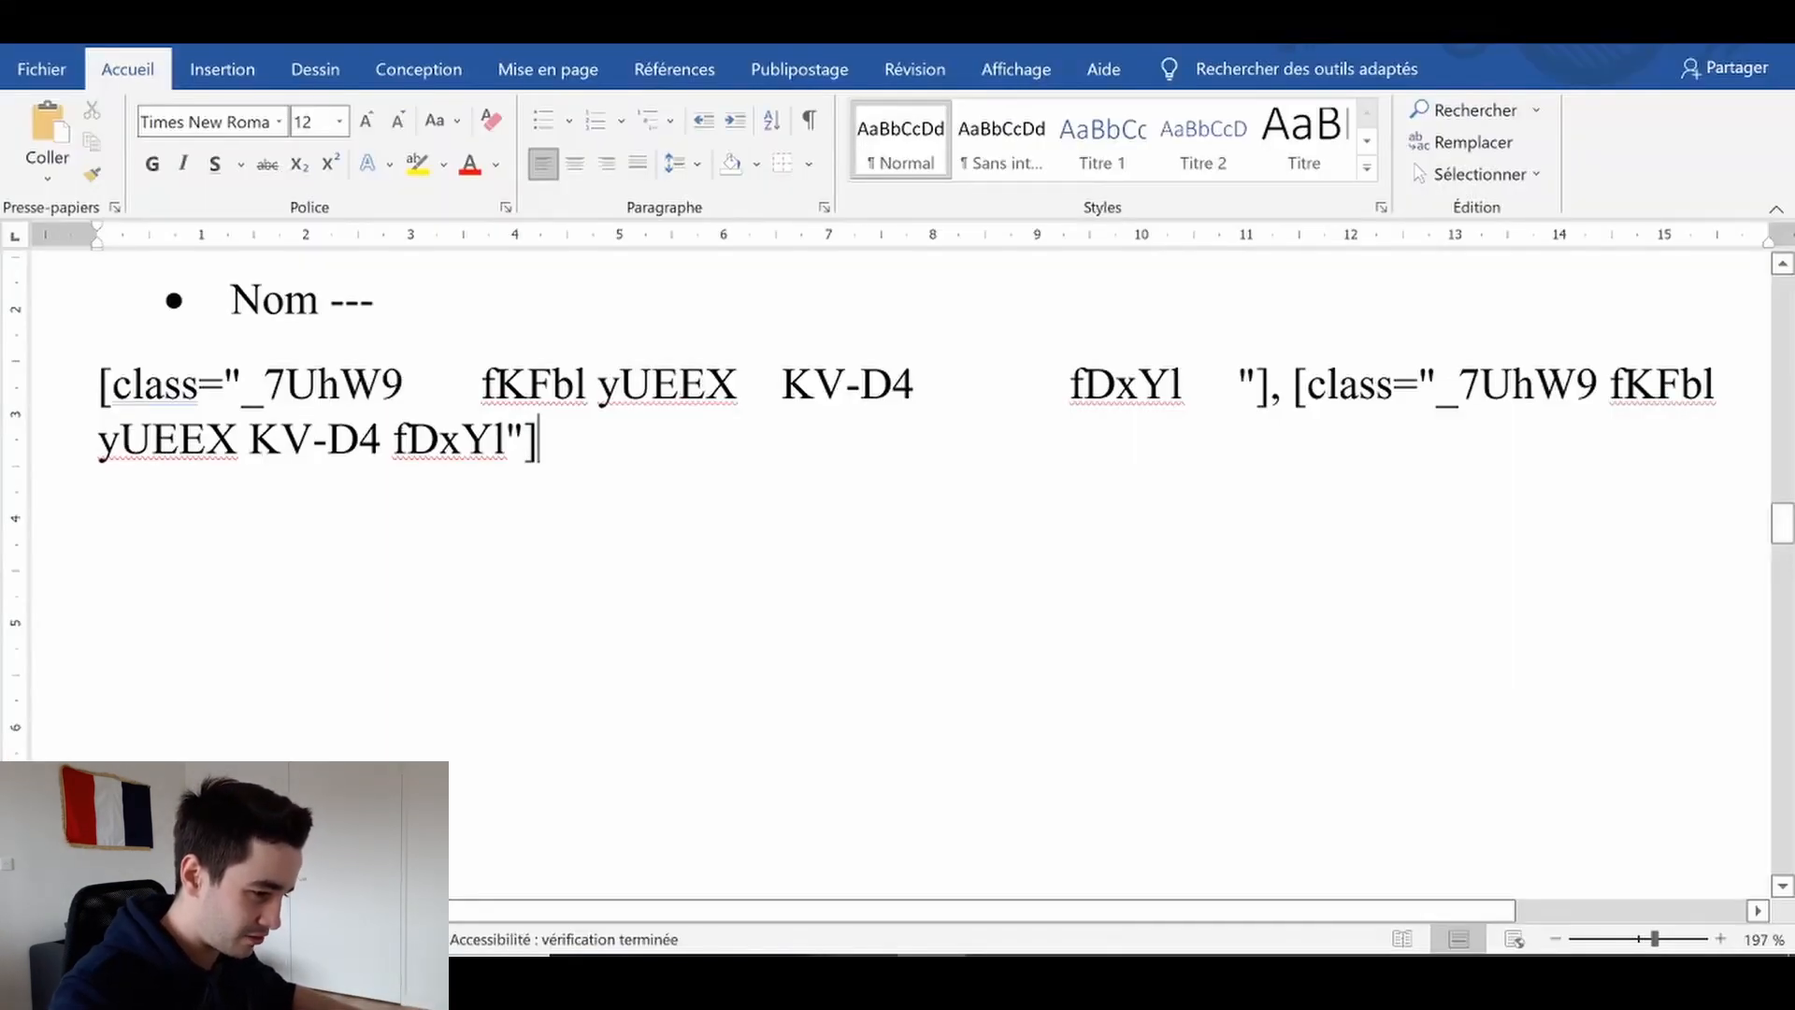
Switch to the Word document and copy the full combined two-part class selector text
triple_click(1523, 438)
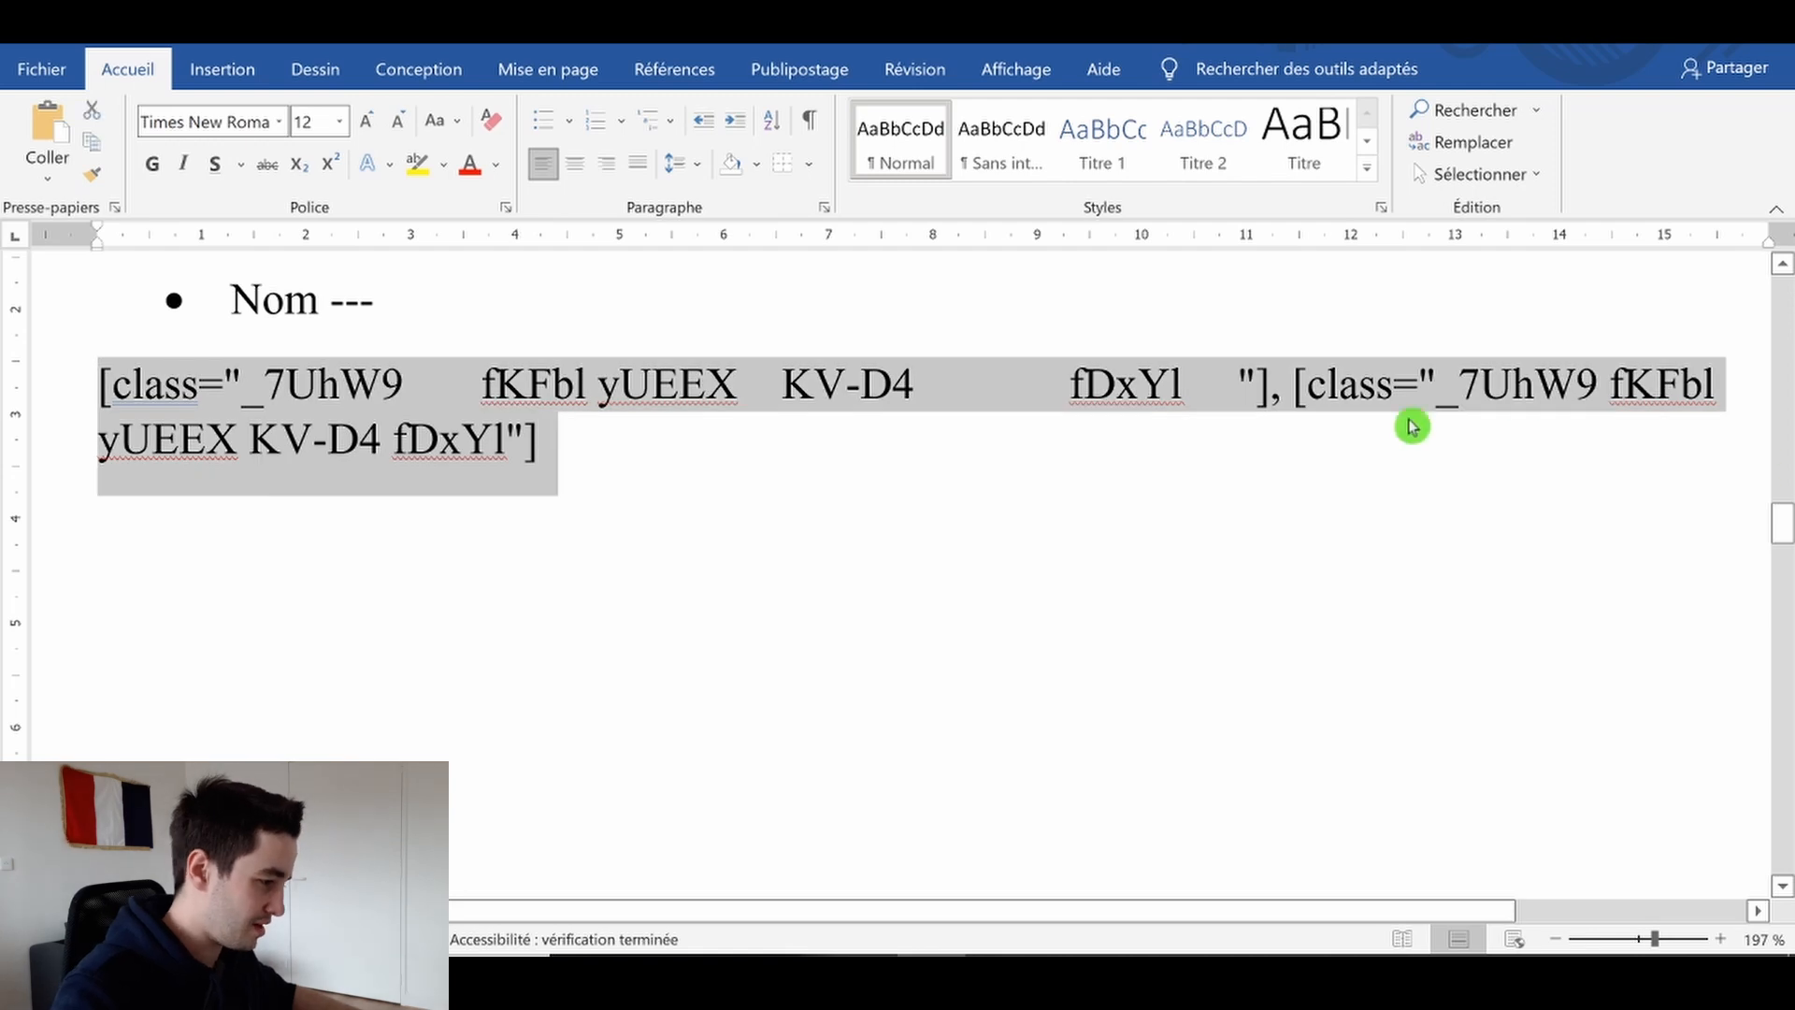
click(1294, 384)
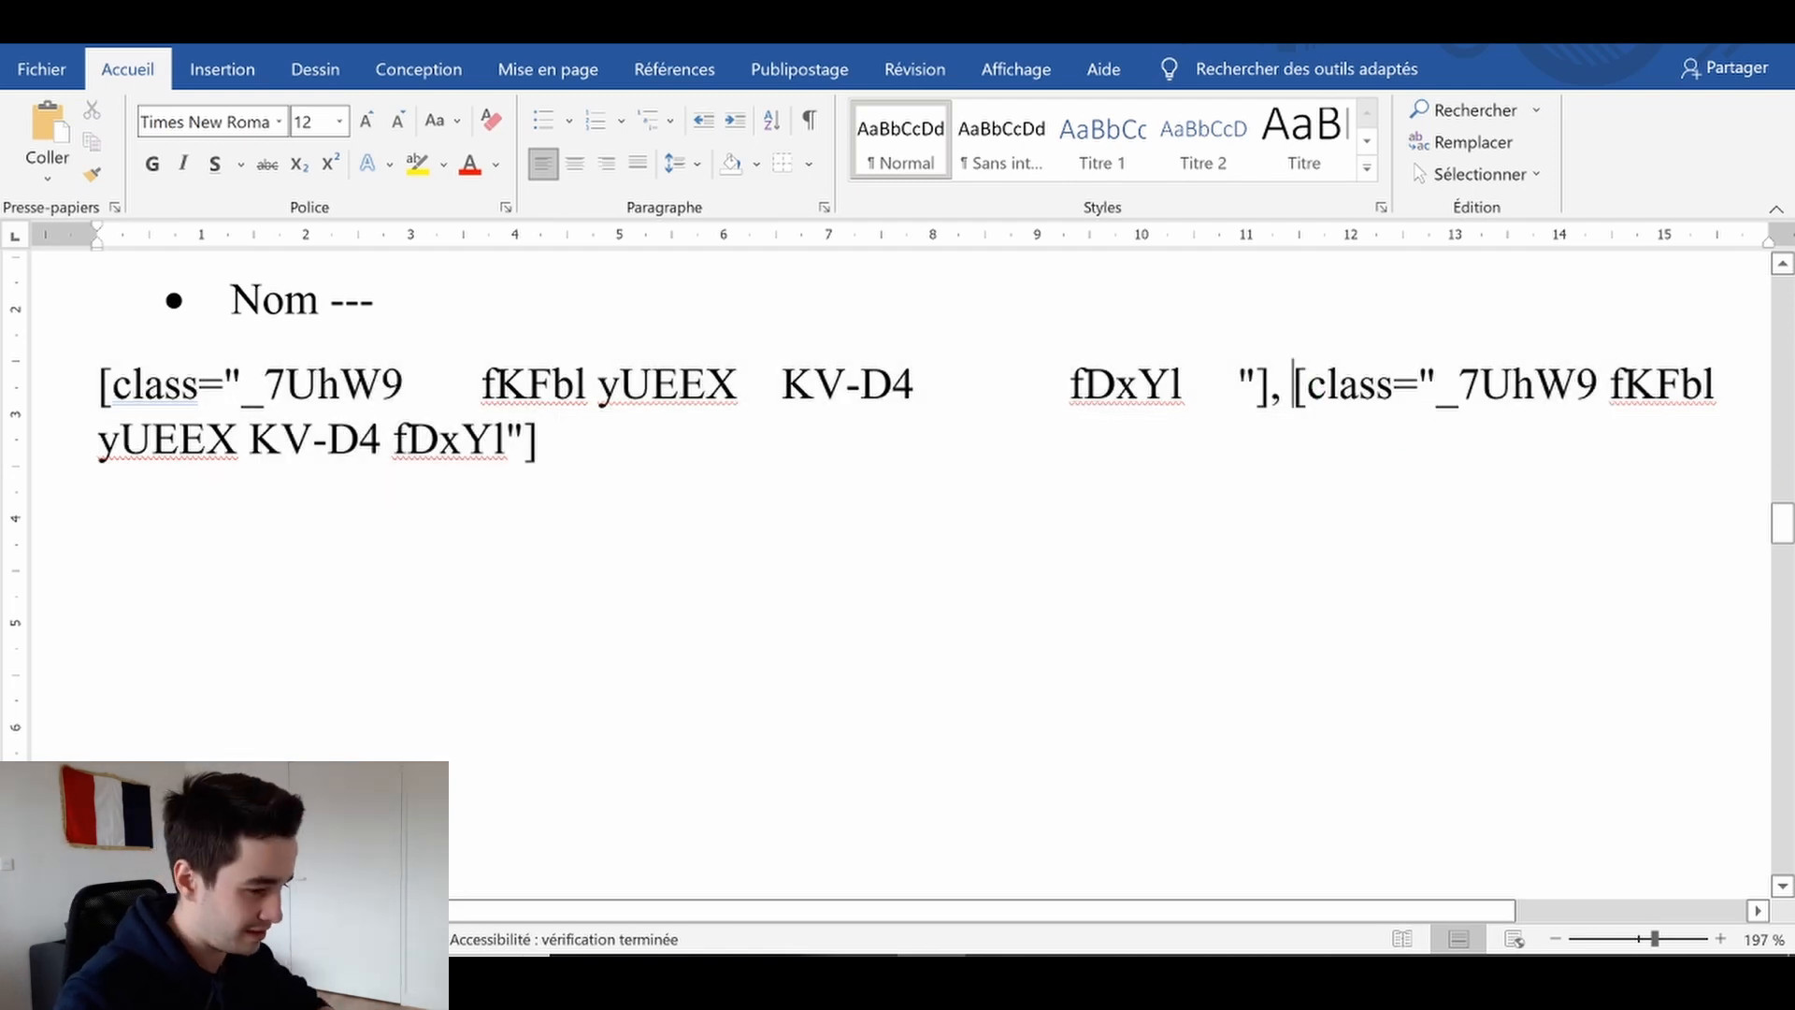
drag(98, 386, 1346, 482)
click(1346, 482)
drag(540, 441, 99, 385)
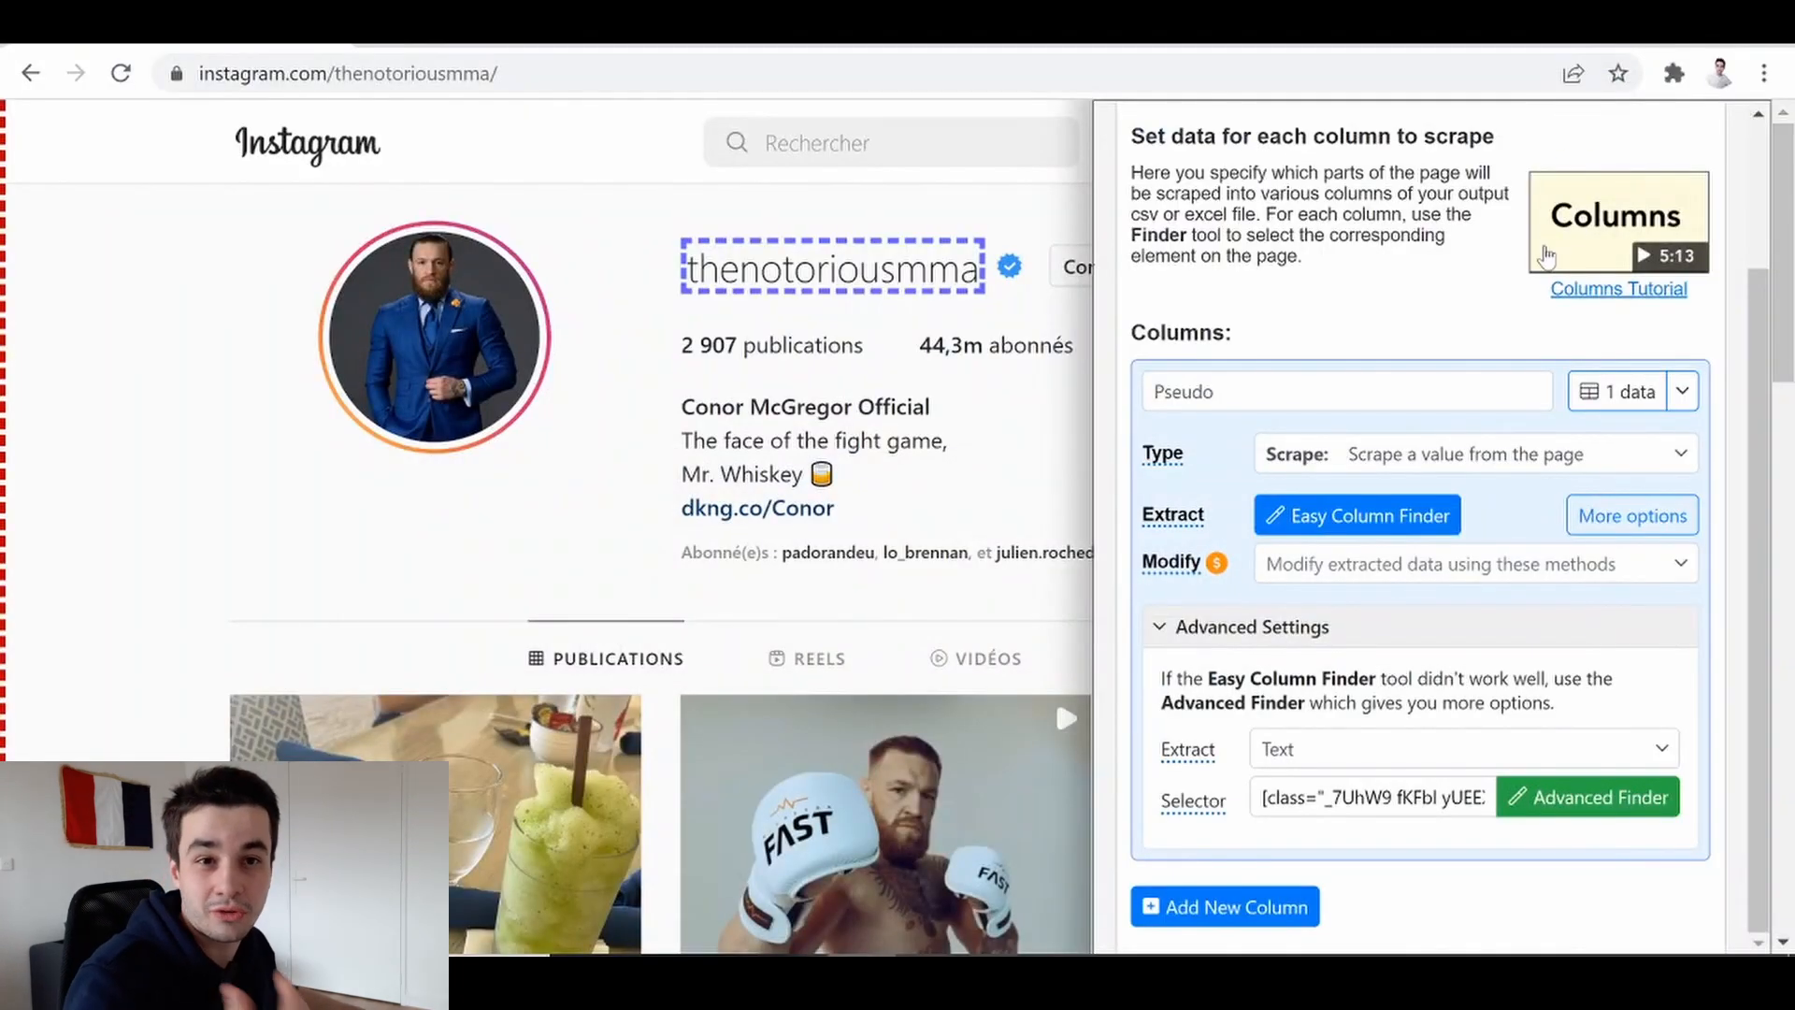
Replace the Pseudo column's selector with the copied combined selector and check its data
click(1338, 797)
key(ctrl+a)
key(BackSpace)
key(ctrl+v)
click(1616, 404)
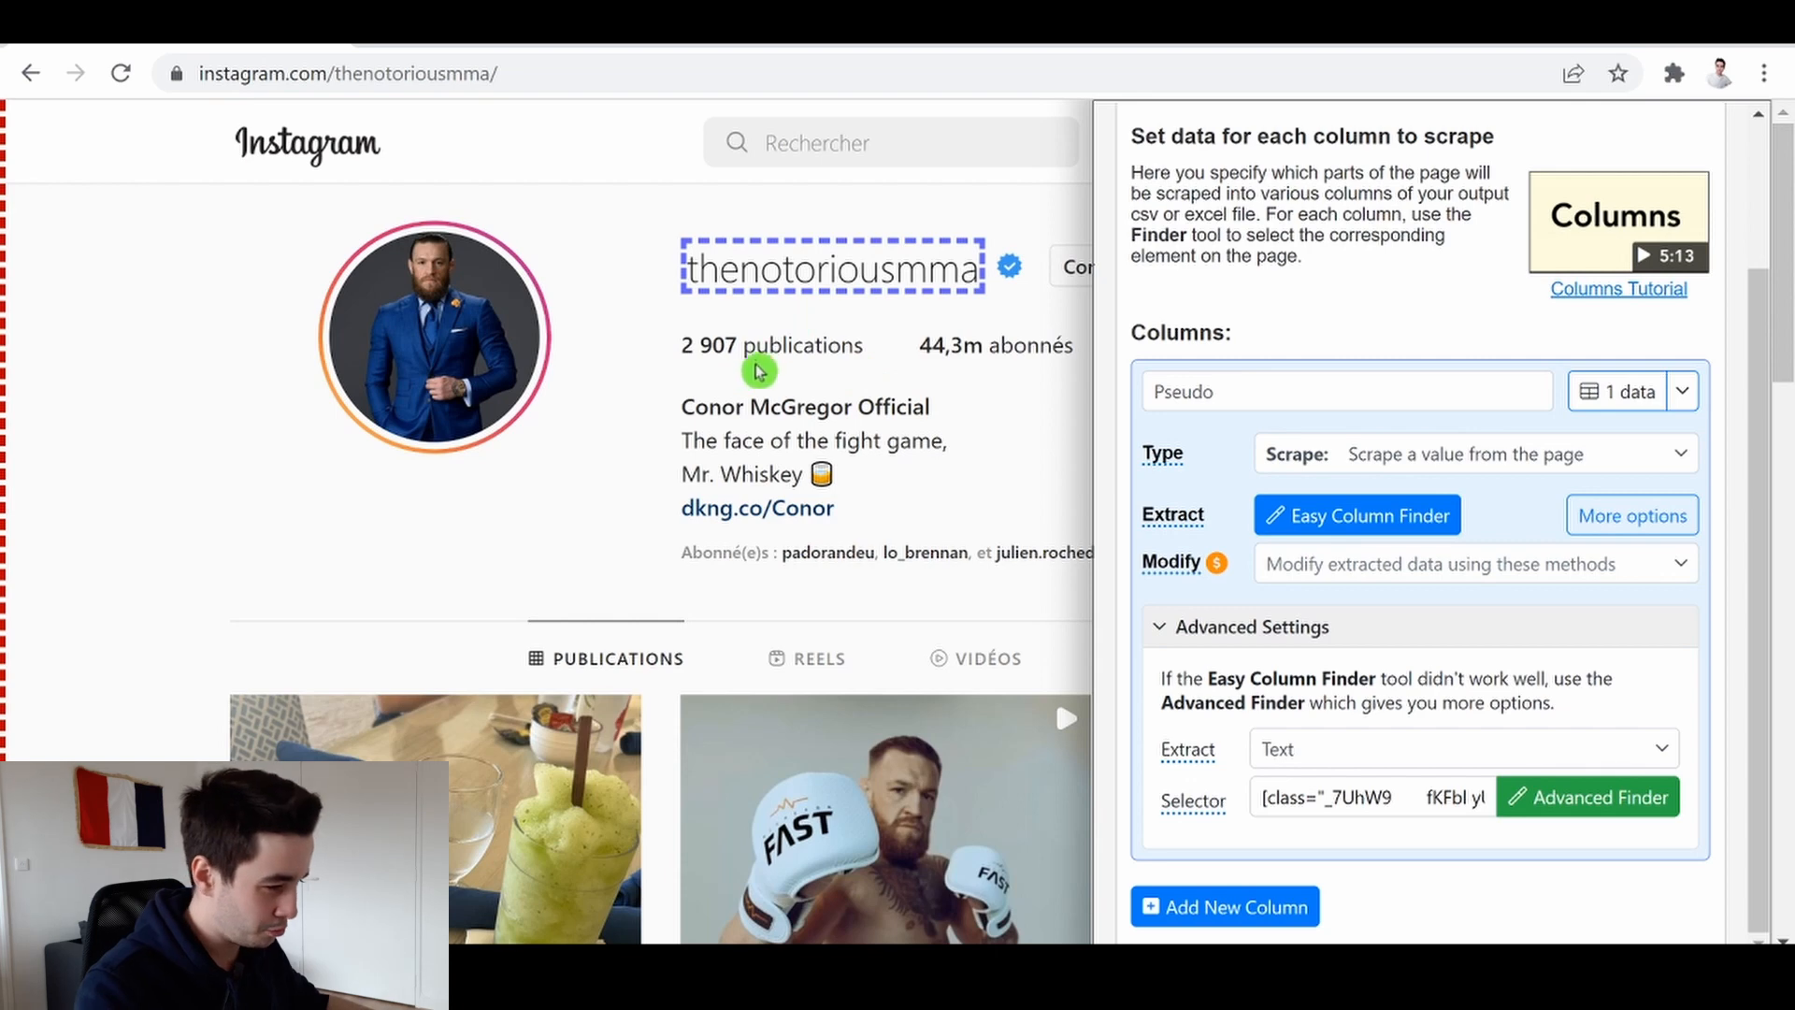
Add a new column and name it Publications
scroll(1253, 869, down, 2)
click(1290, 905)
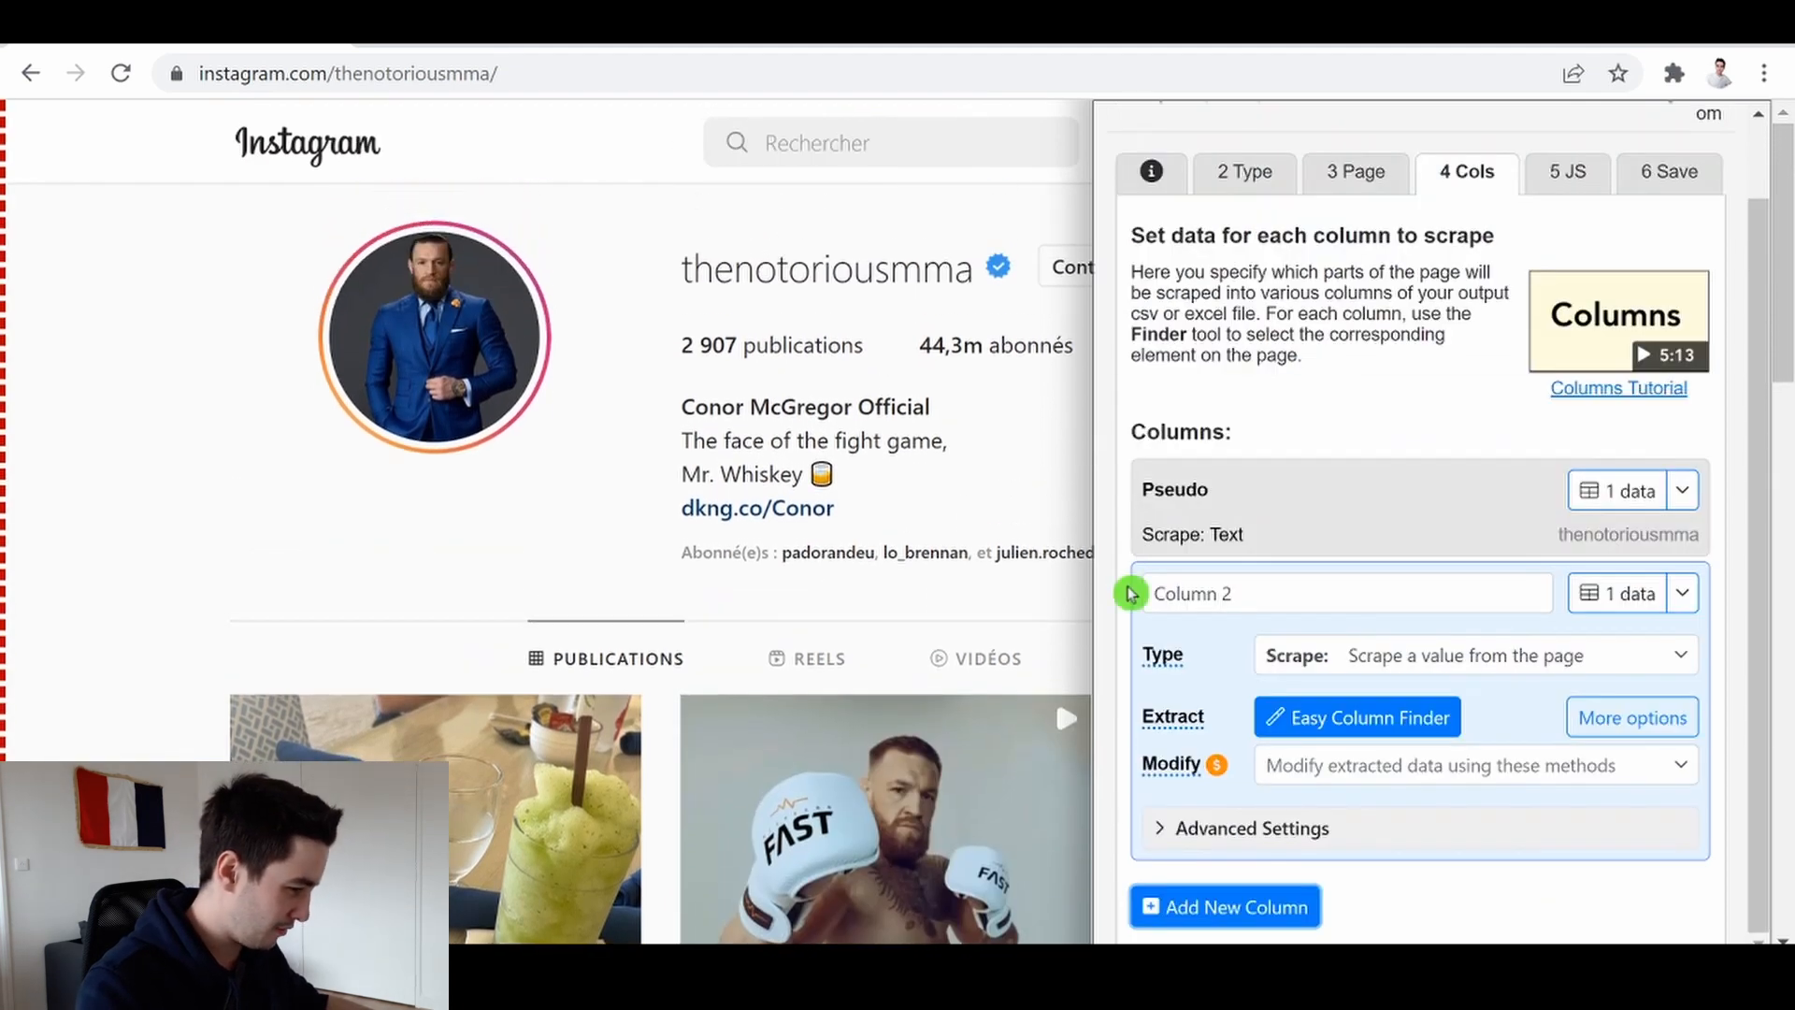
drag(1232, 594, 1114, 594)
text(Pu)
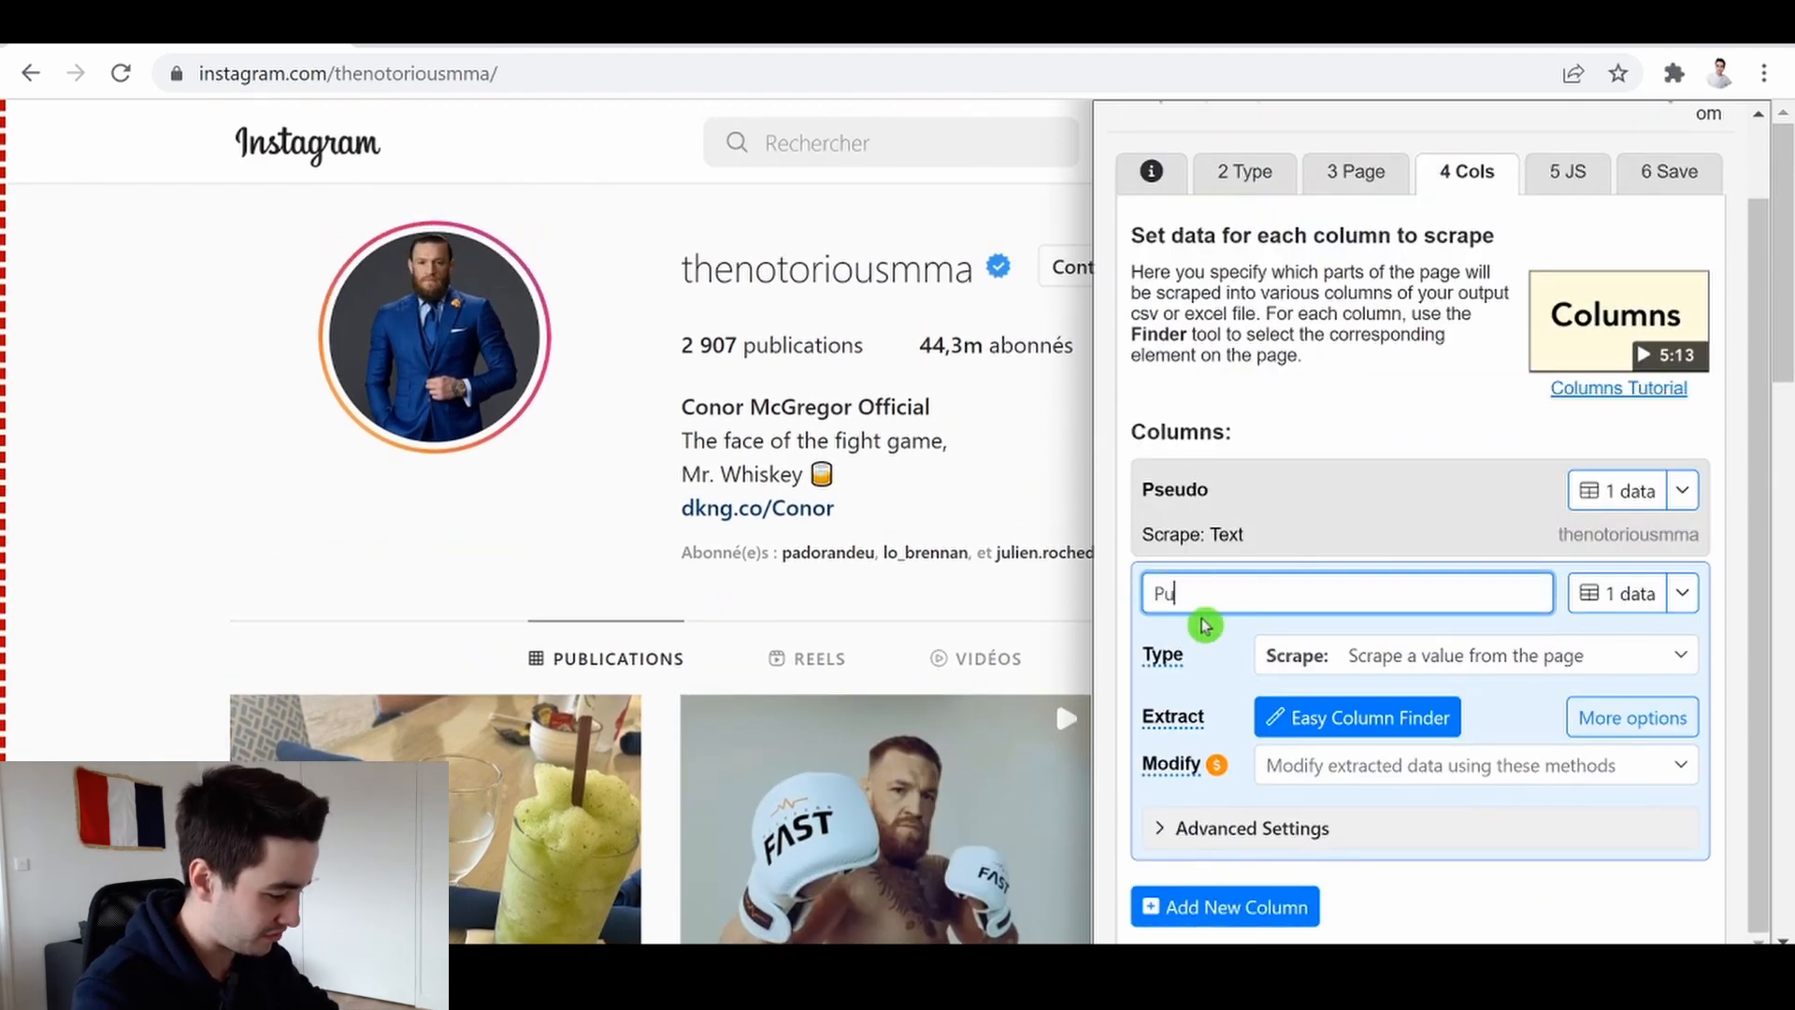
text(blications)
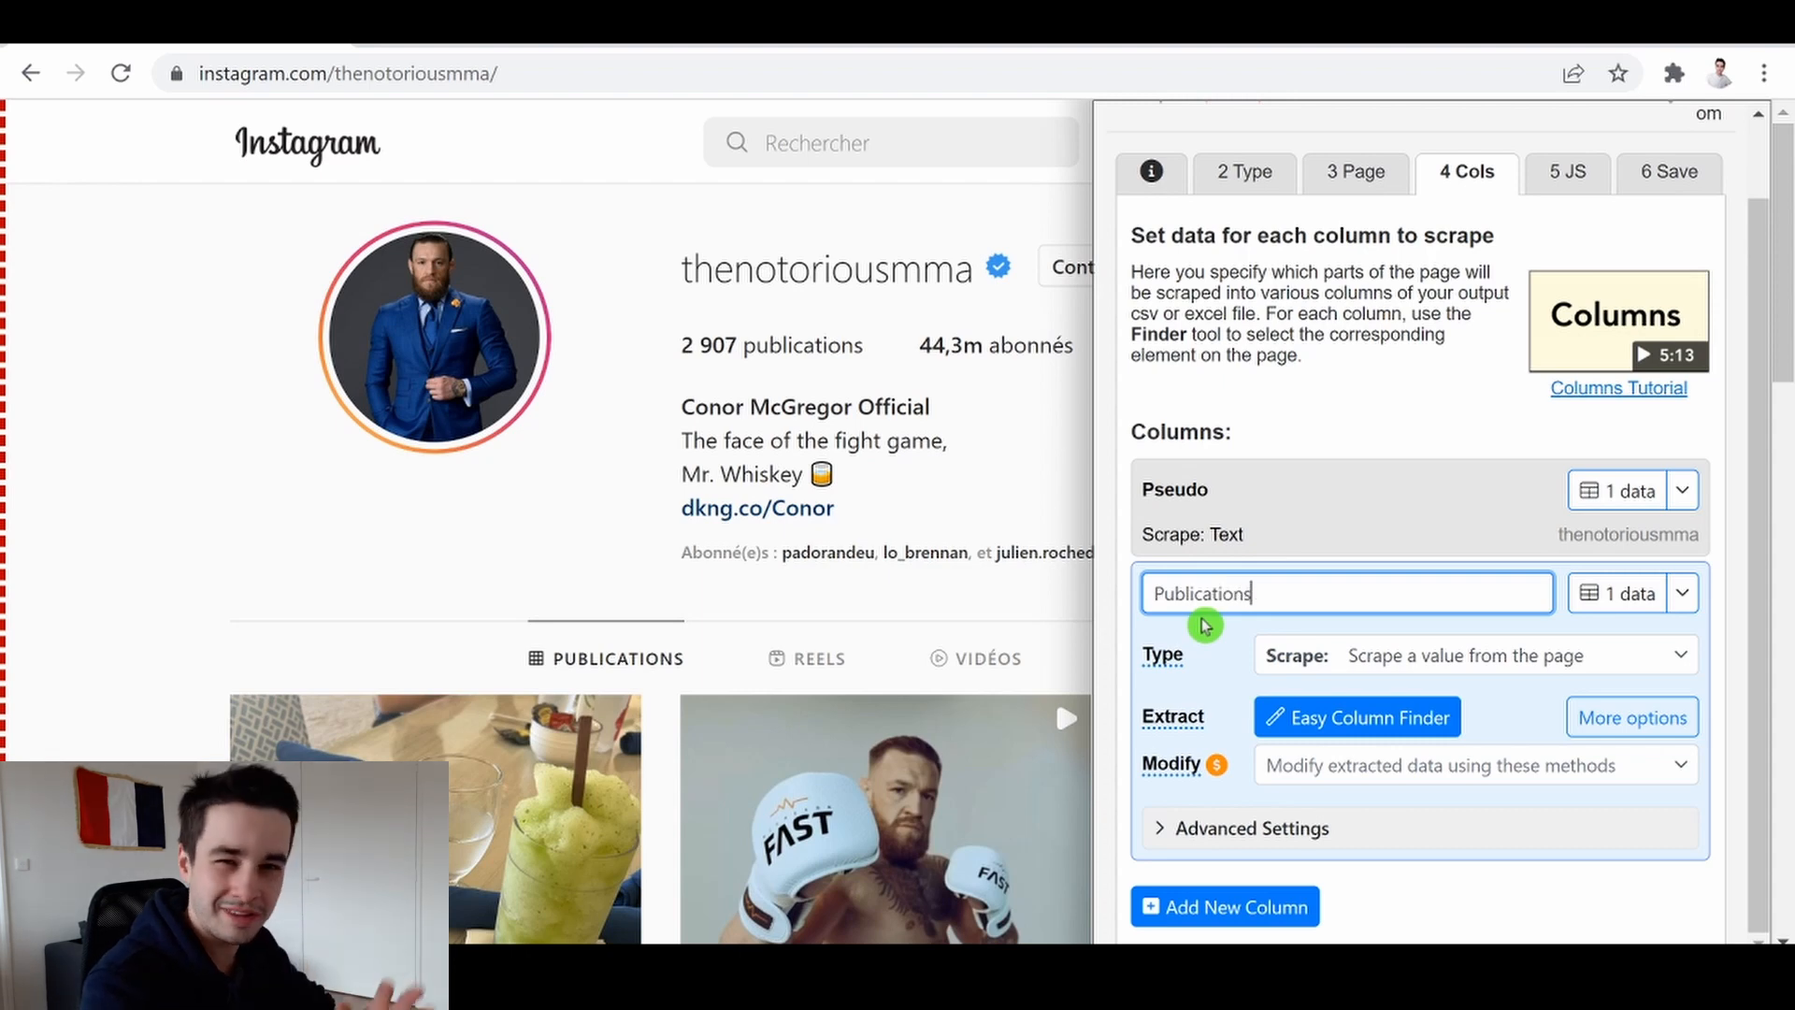
Expand the Publications column's advanced settings to reach its selector field
click(1322, 835)
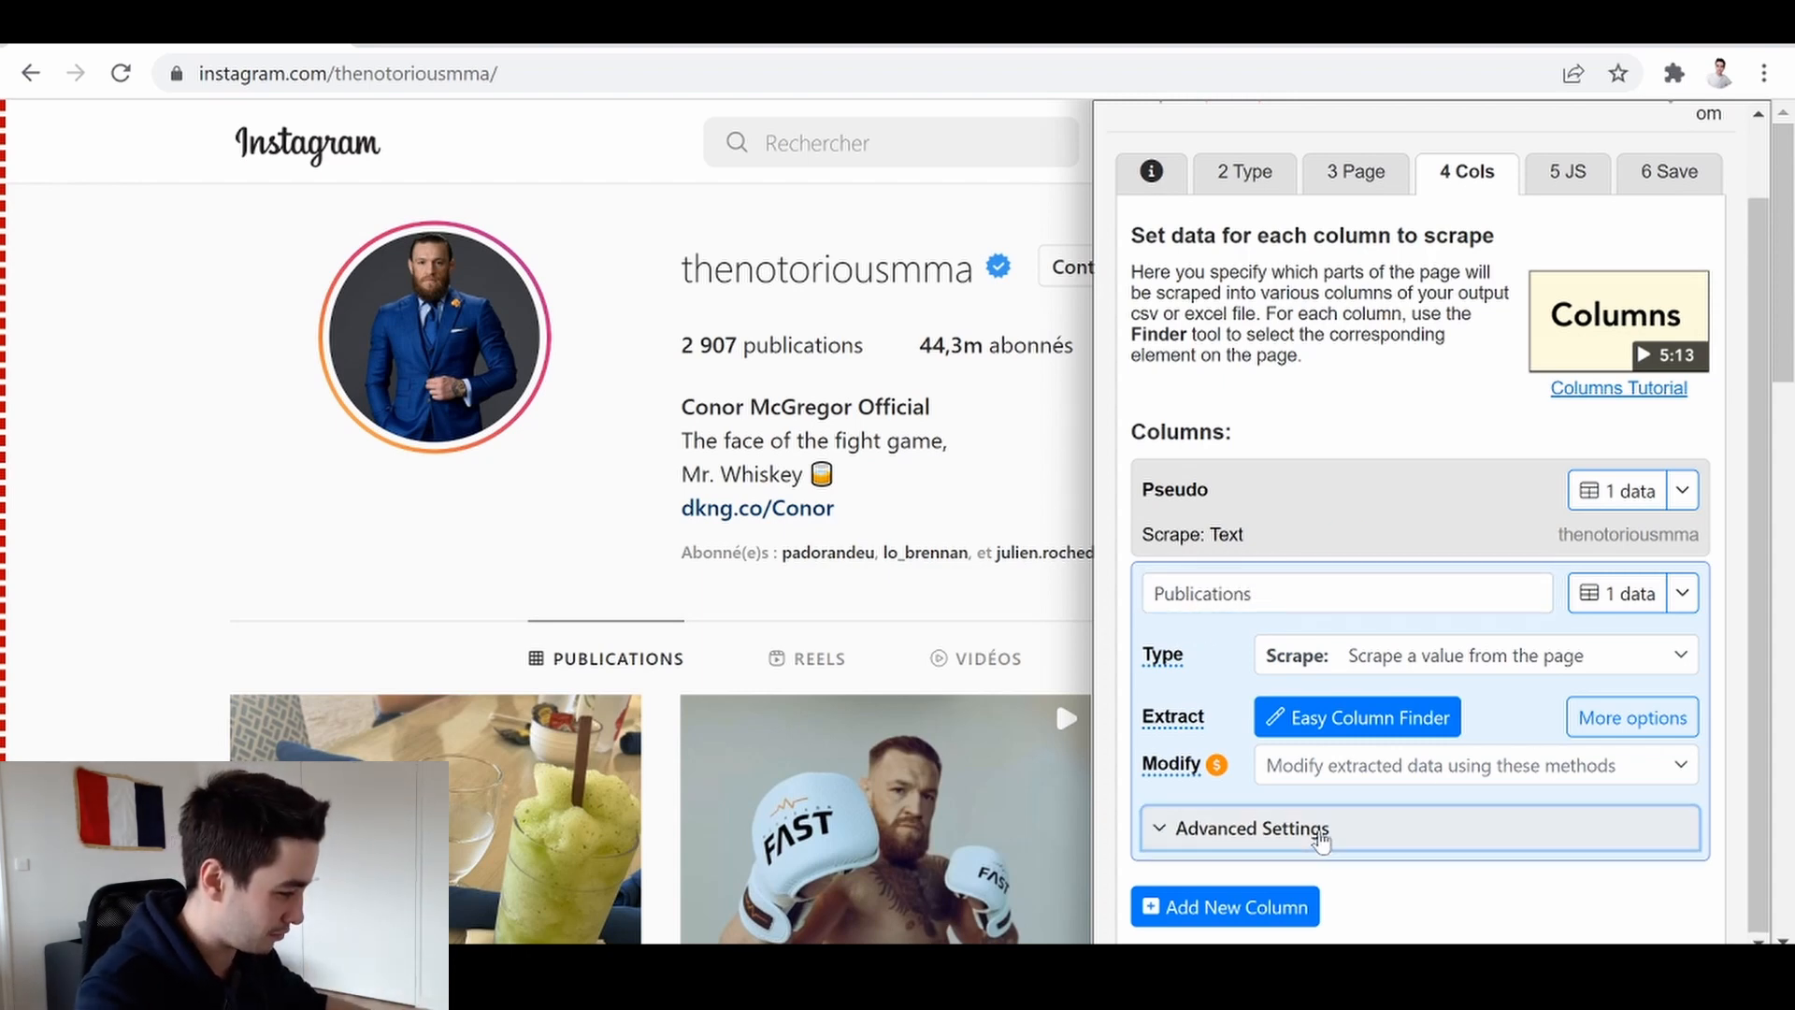
scroll(1331, 819, down, 3)
click(1580, 799)
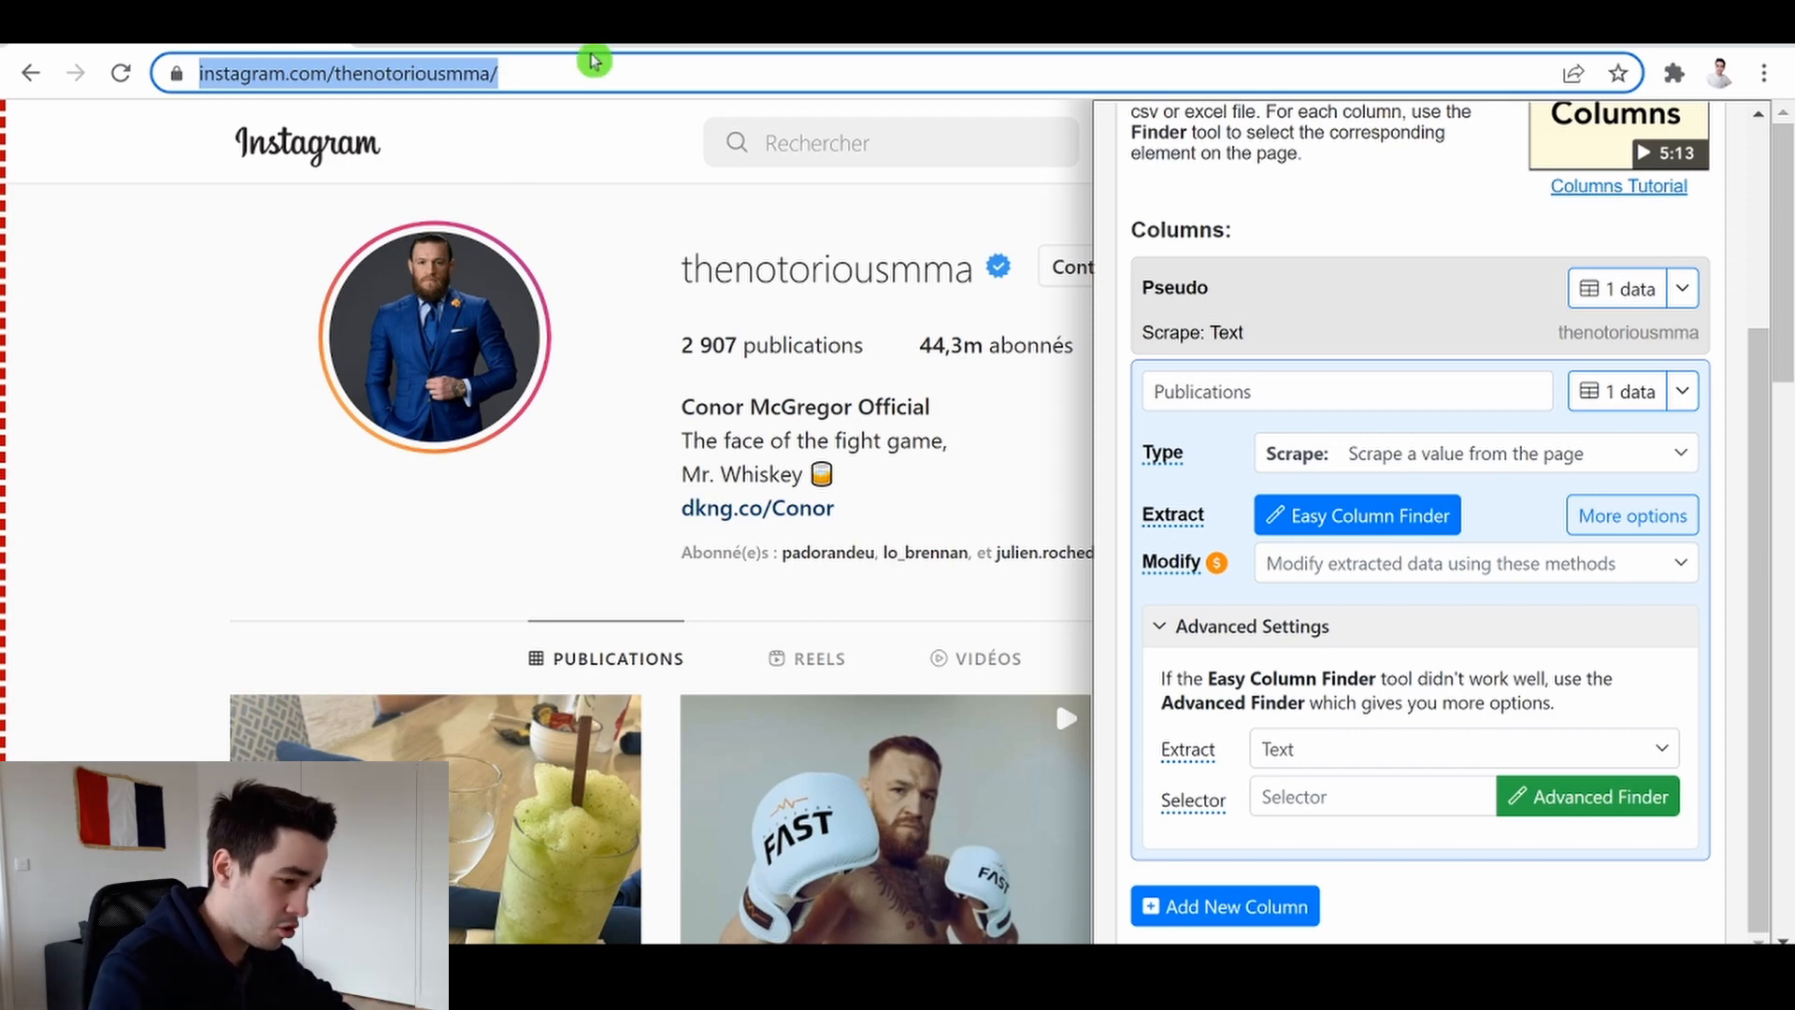
Copy the Instagram profile URL and open it in a new browser tab
drag(612, 73, 94, 84)
key(ctrl+c)
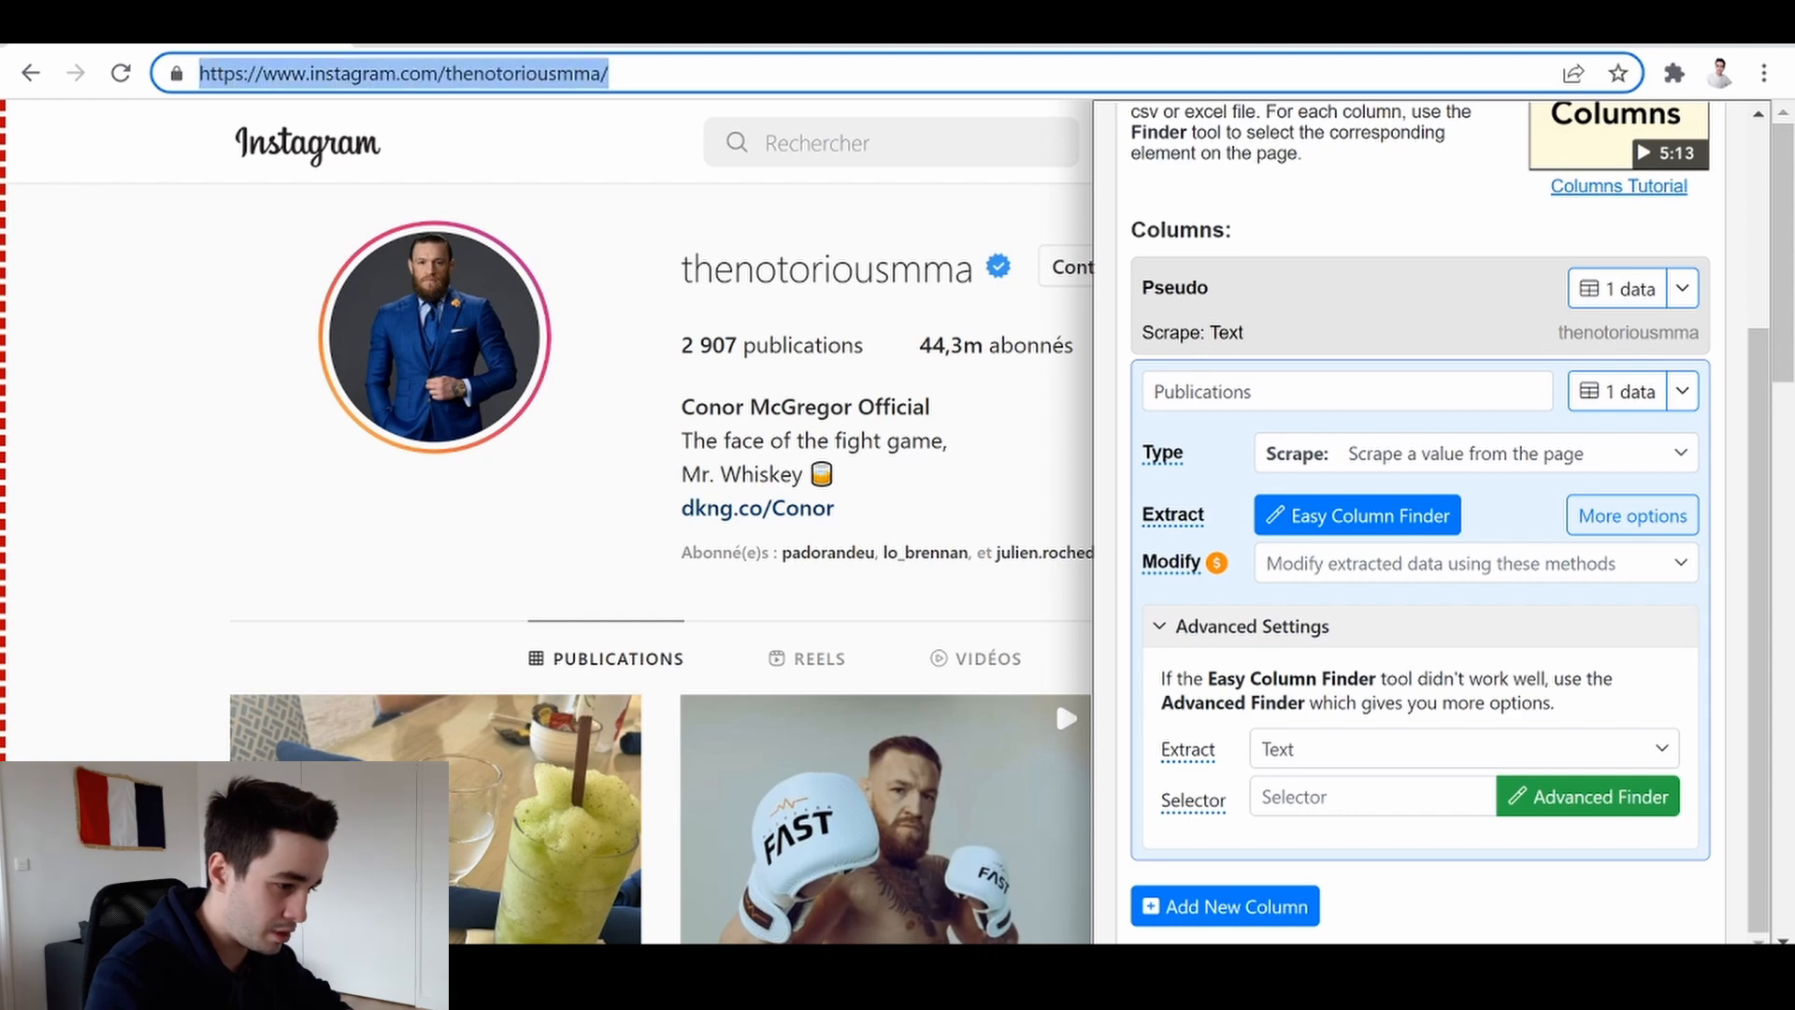
key(ctrl+t)
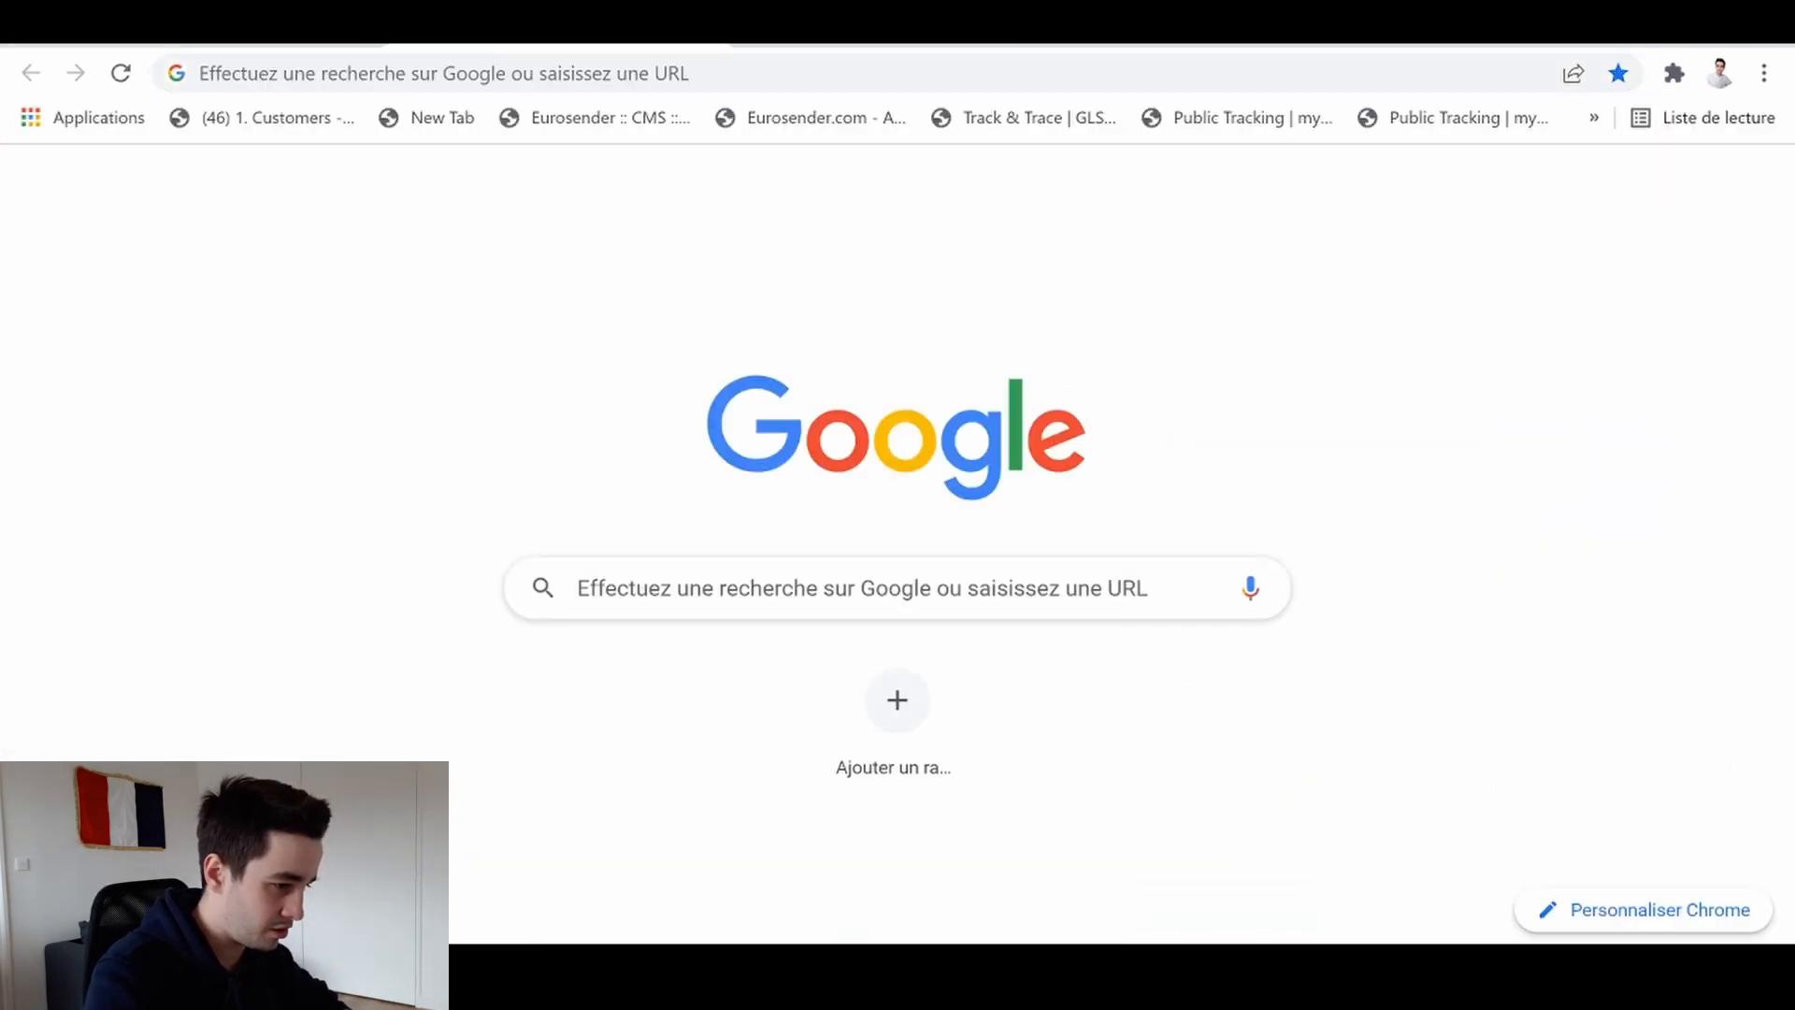
key(ctrl+v)
key(Return)
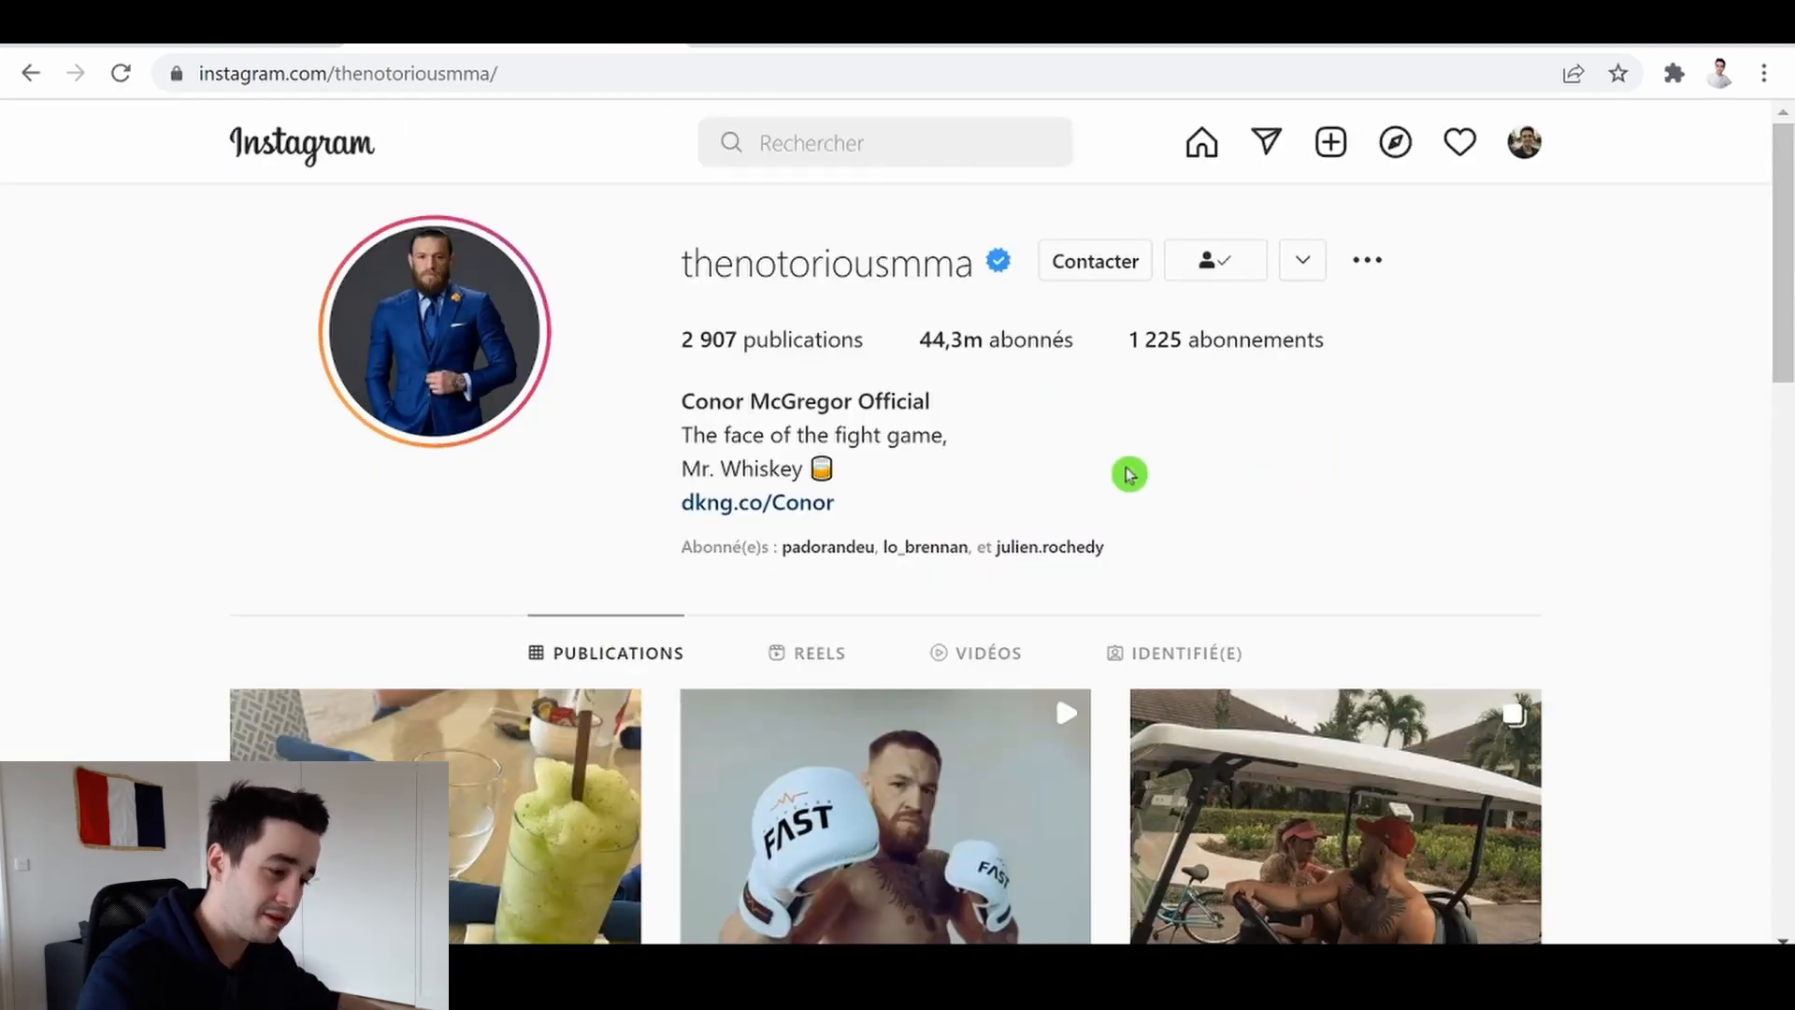
Open the page inspector and inspect the publication count to copy its span.g47SY class
right_click(1189, 505)
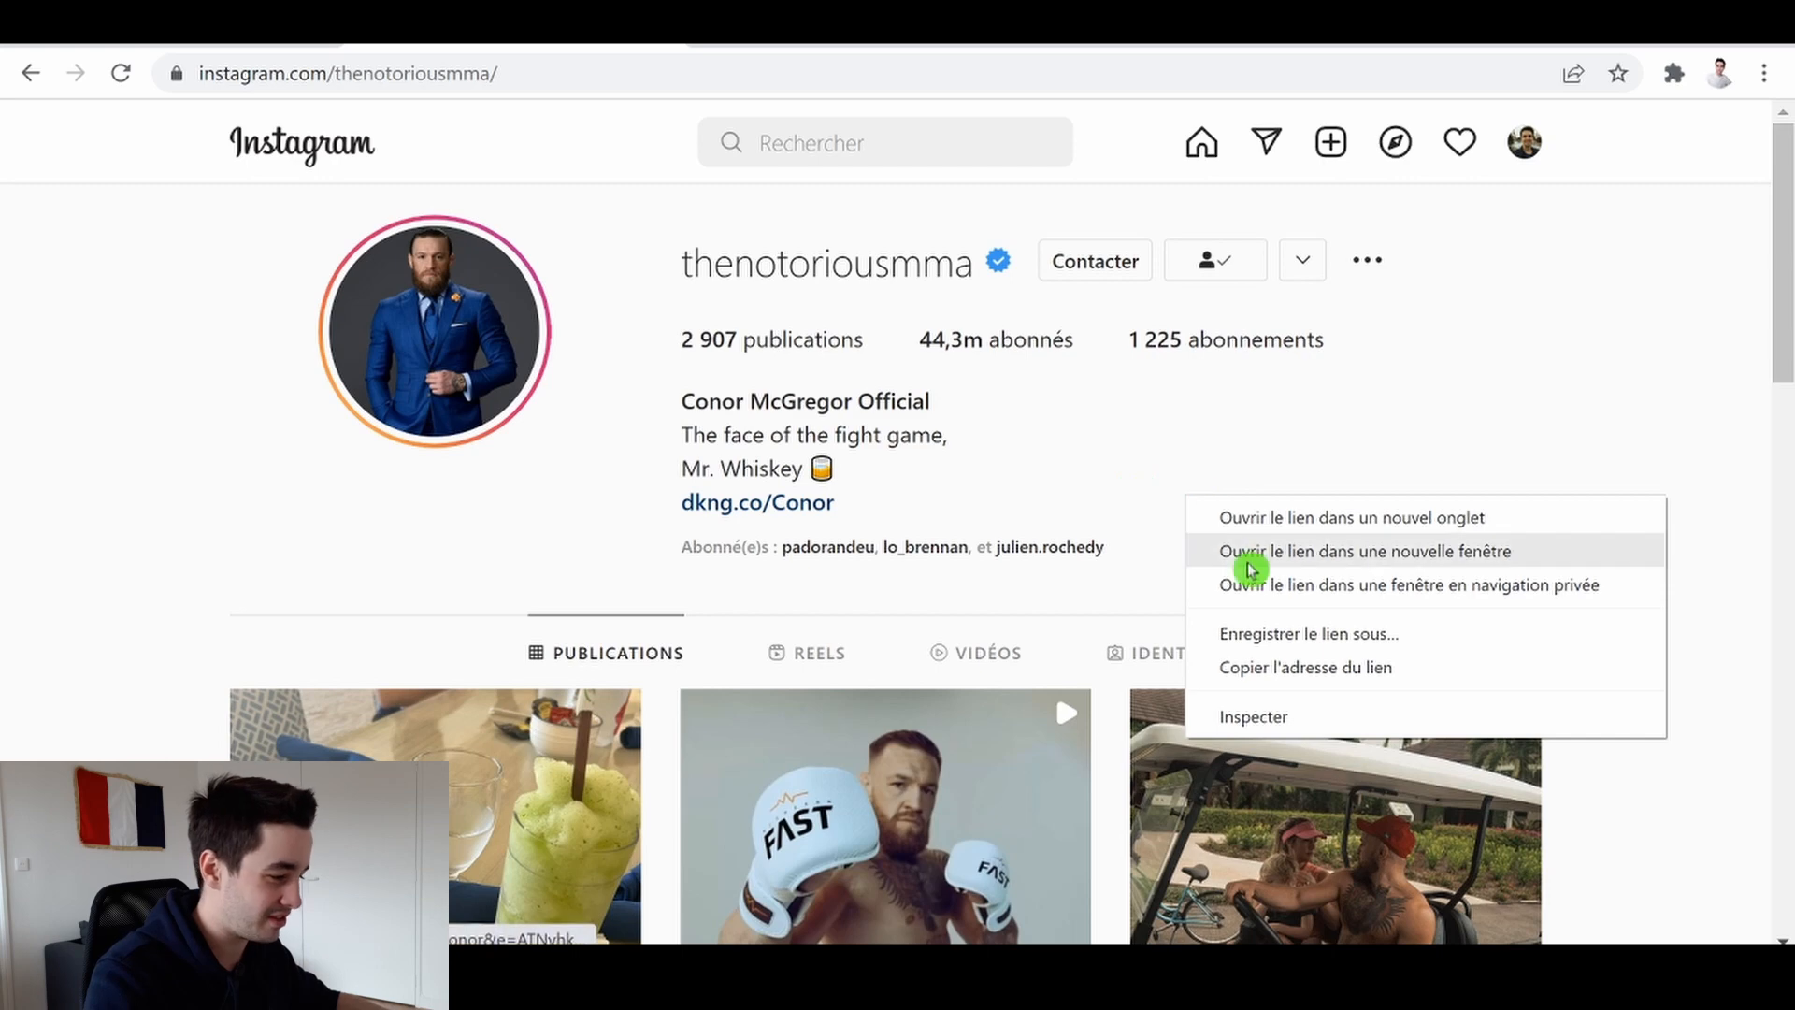
click(1254, 713)
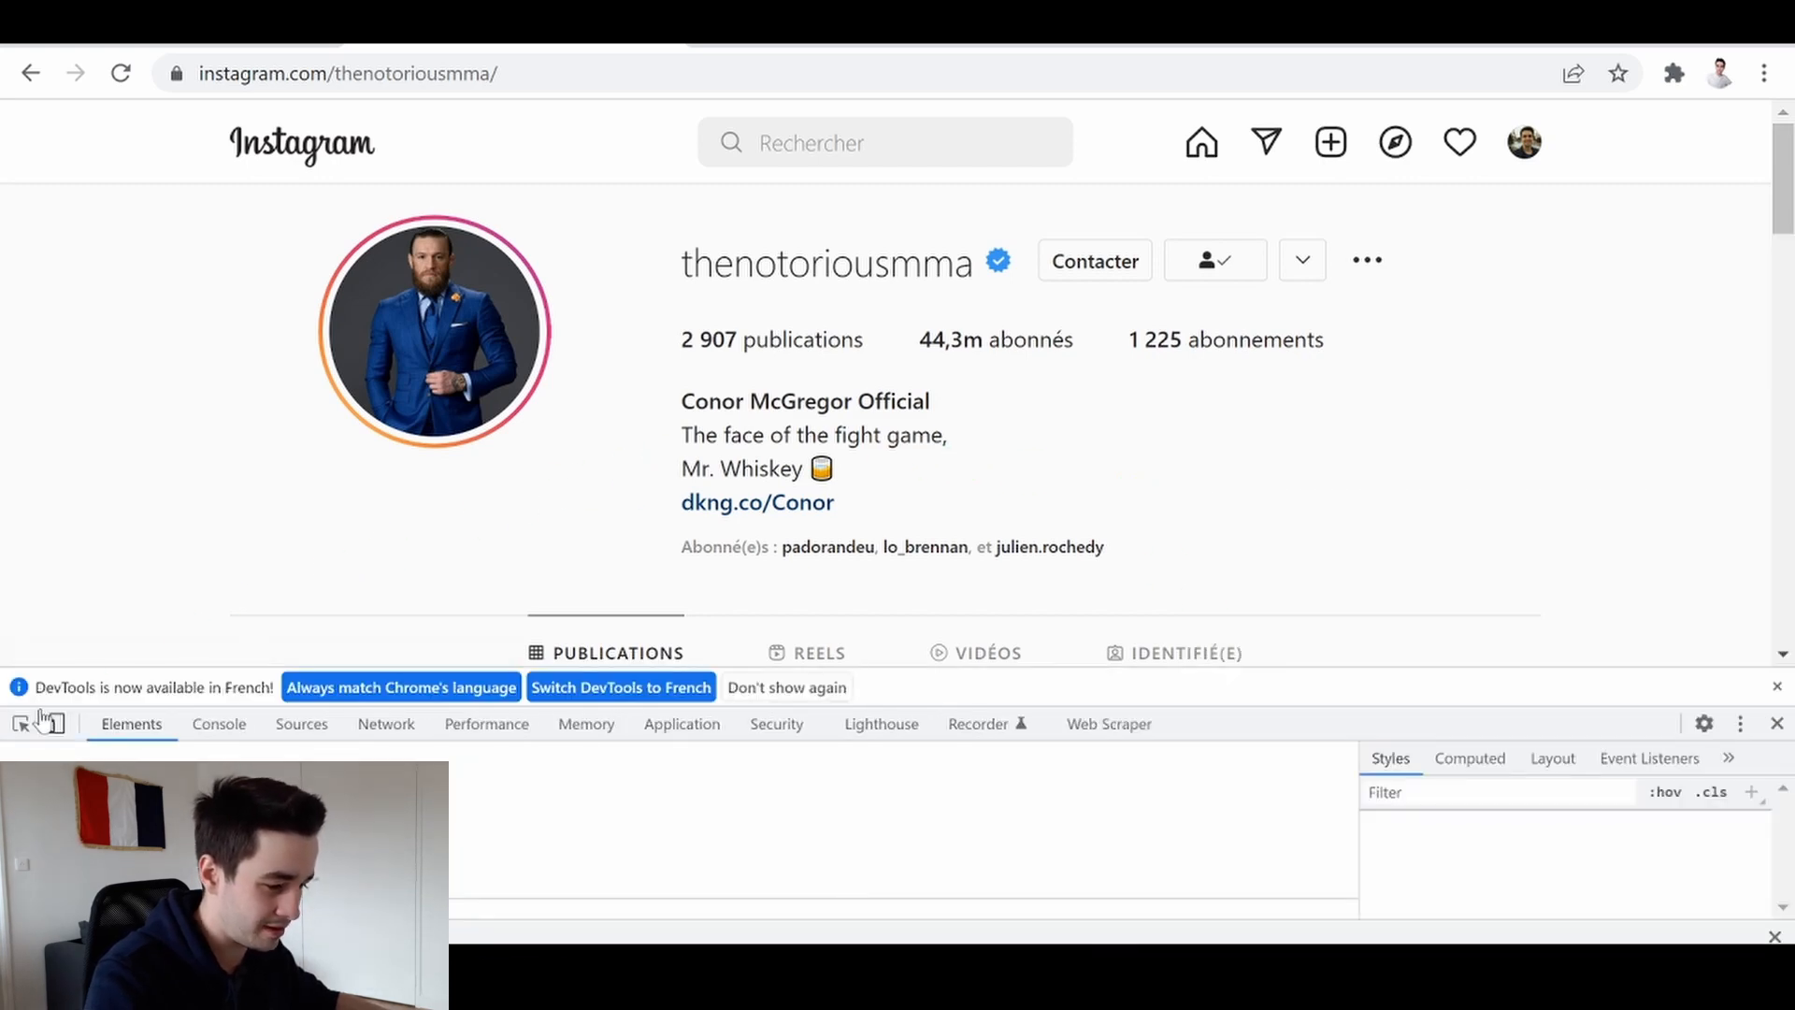
click(19, 727)
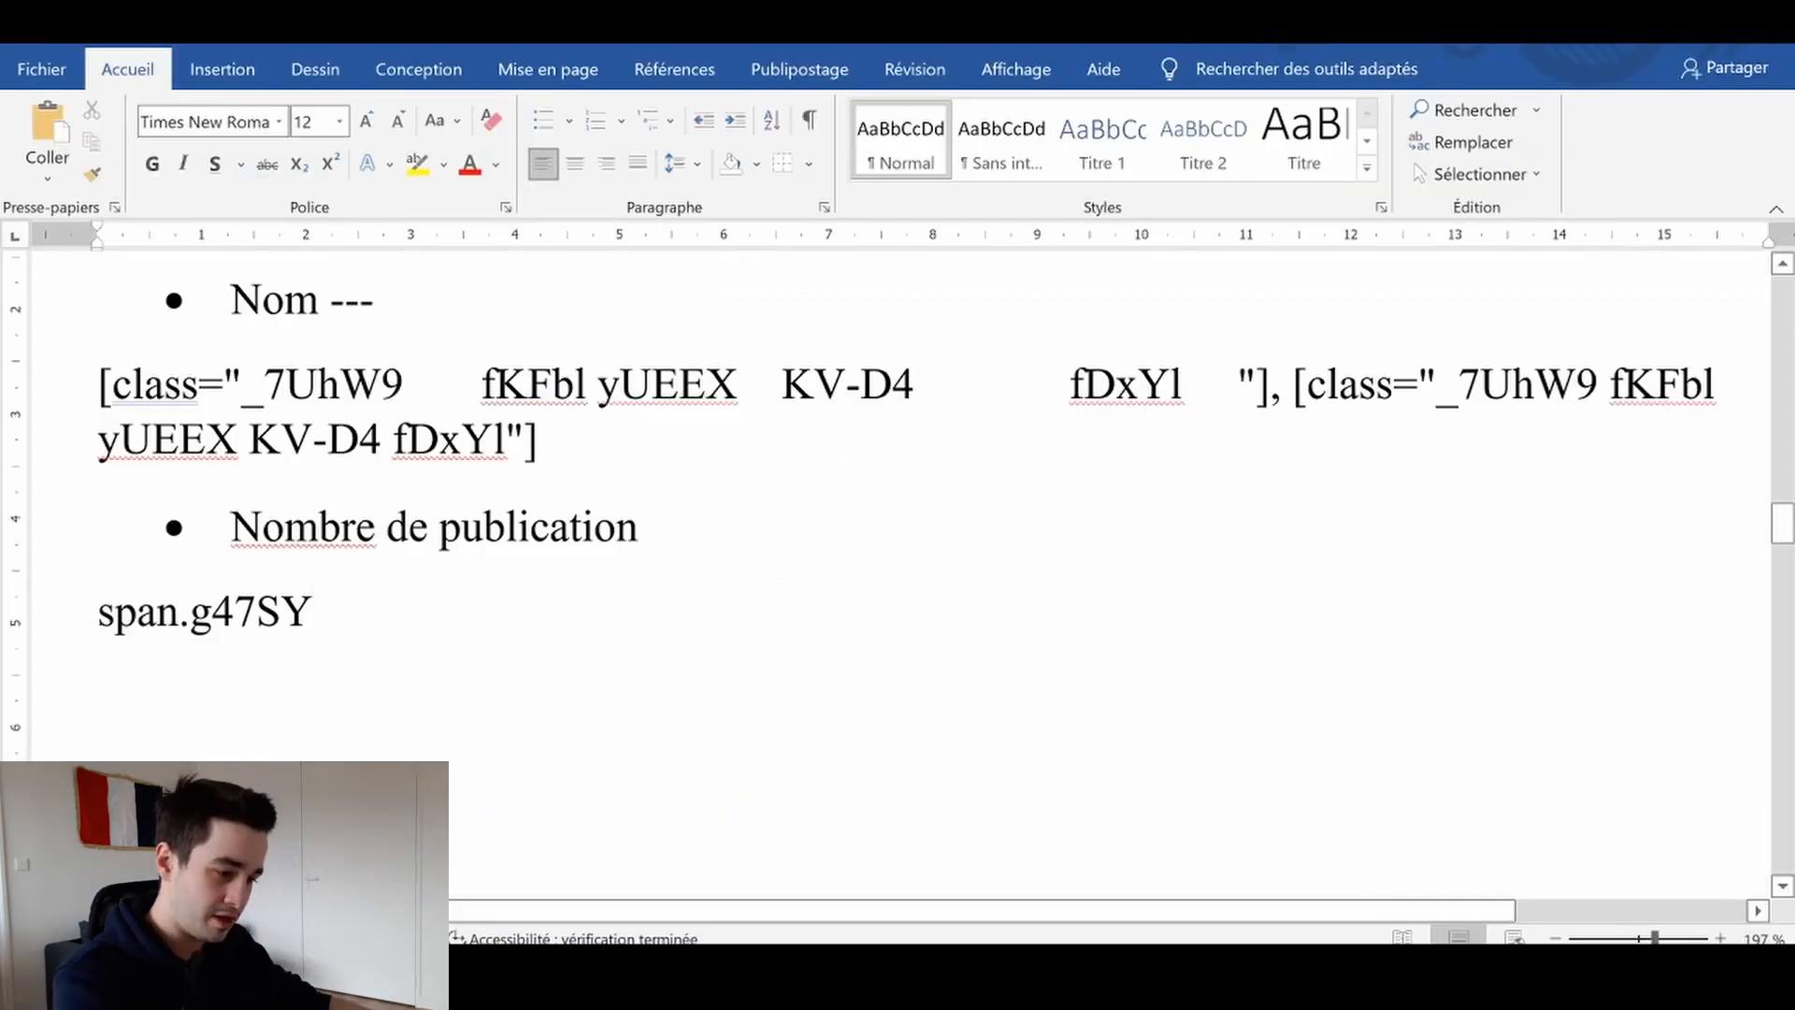
drag(342, 636, 105, 615)
key(ctrl+c)
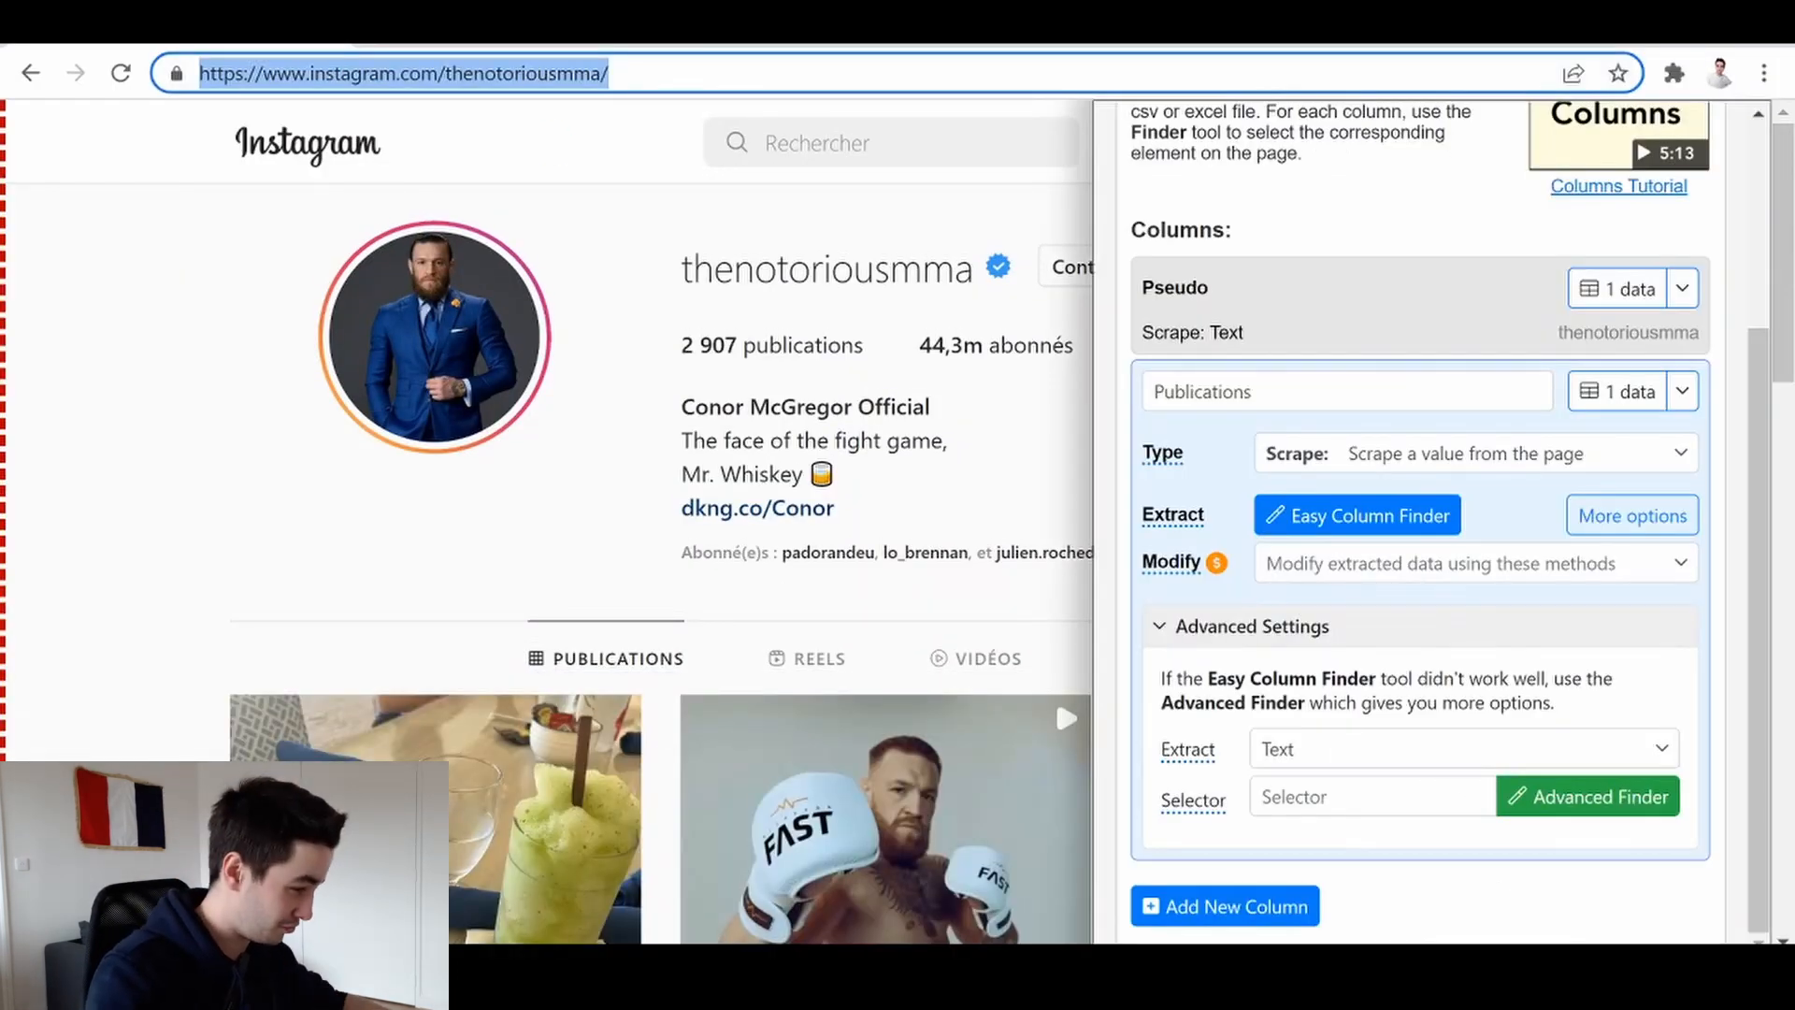
Paste span.g47SY as the Publications column's selector and preview the column's data
click(1370, 797)
key(ctrl+v)
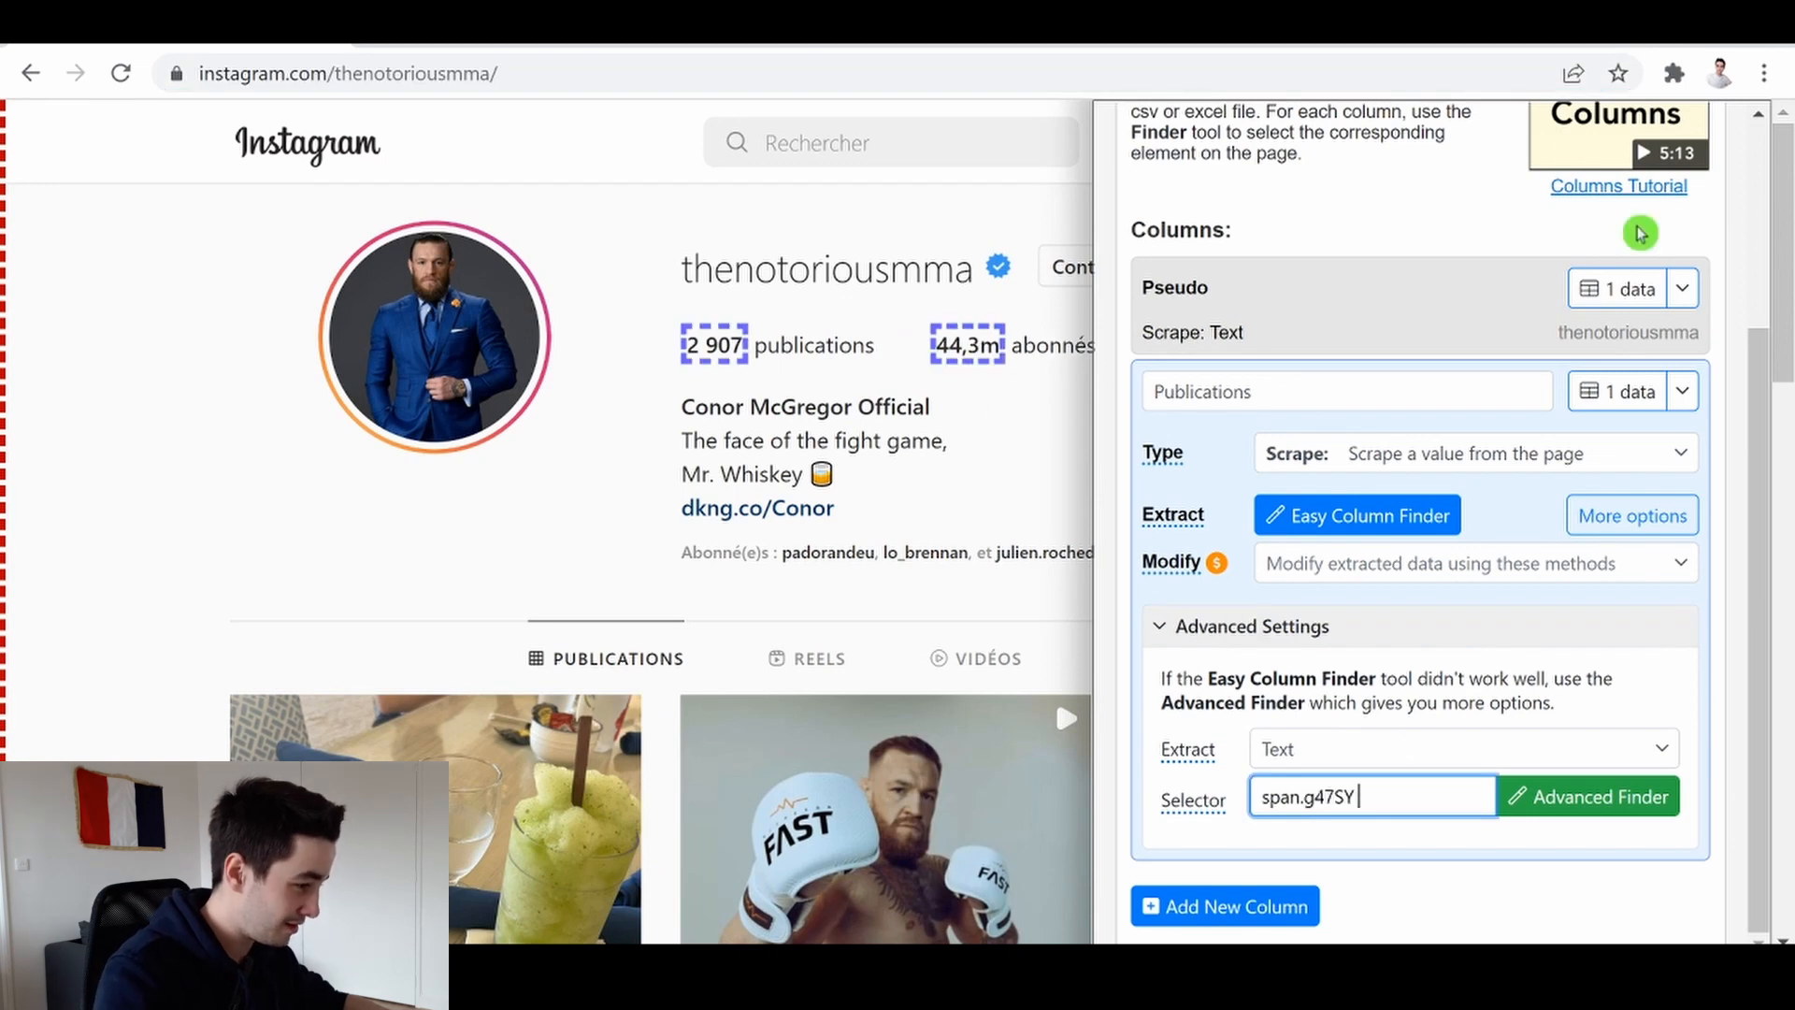
click(1623, 393)
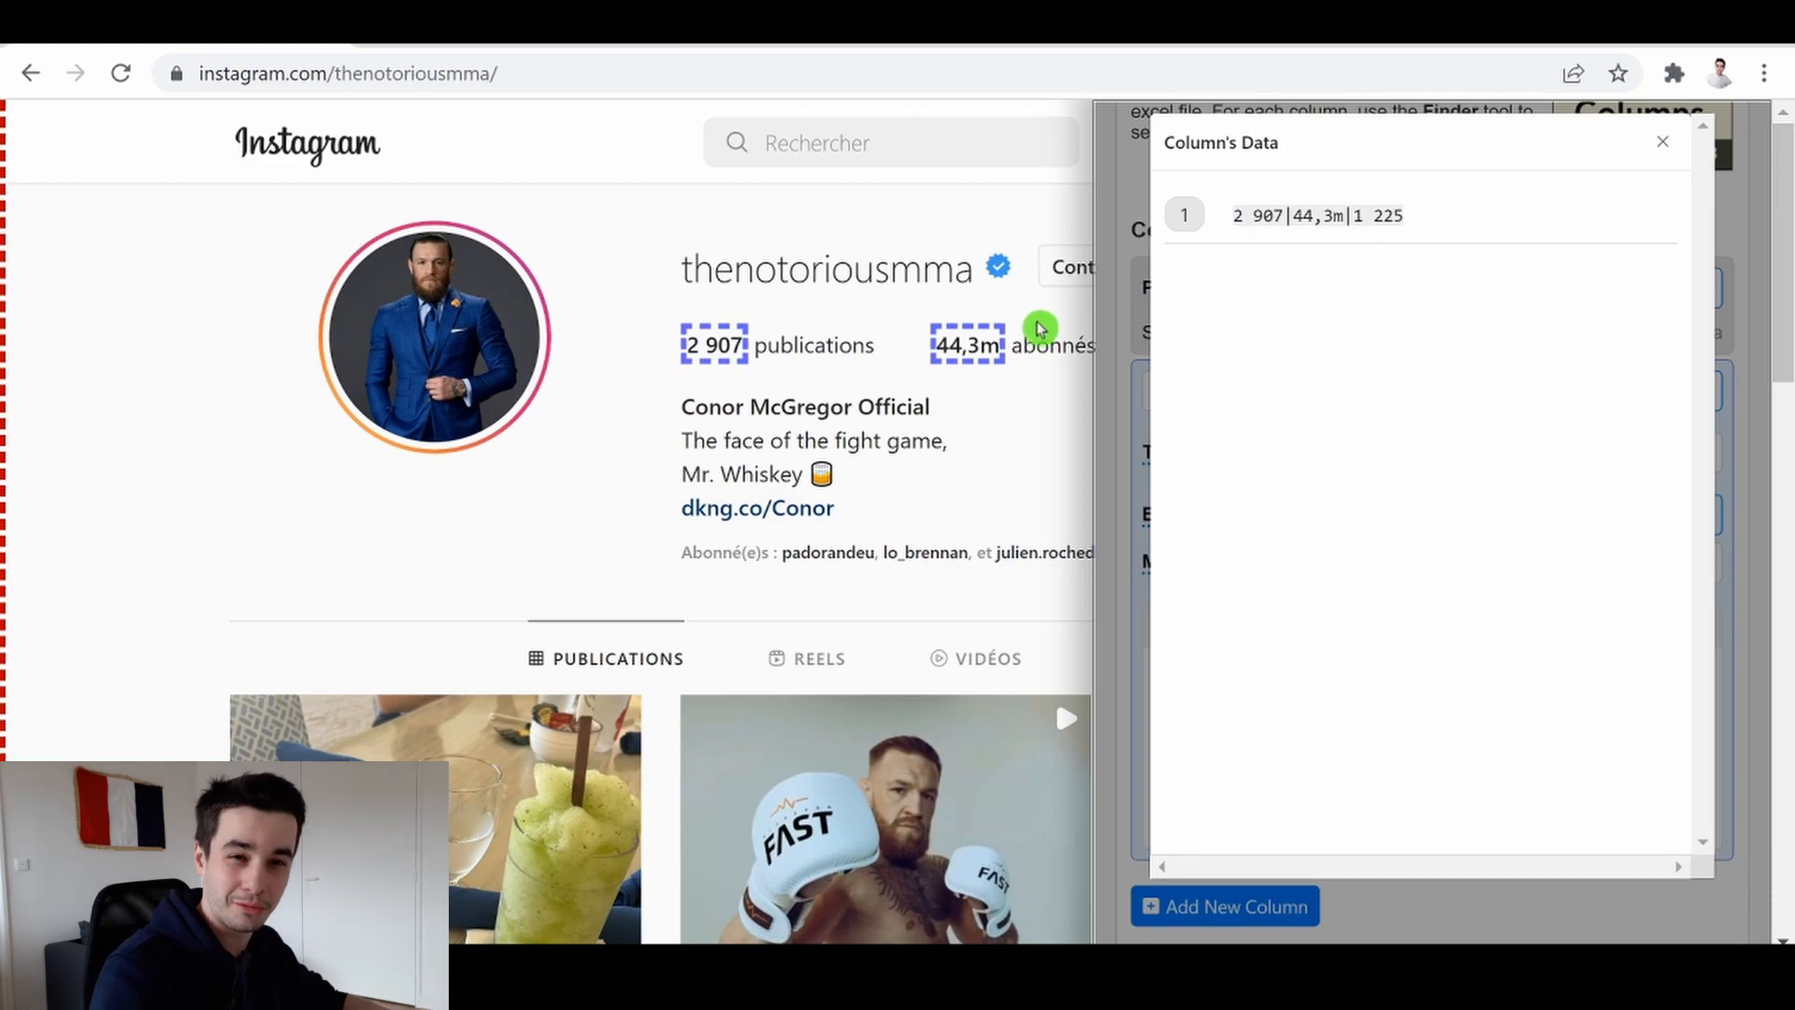
click(1662, 143)
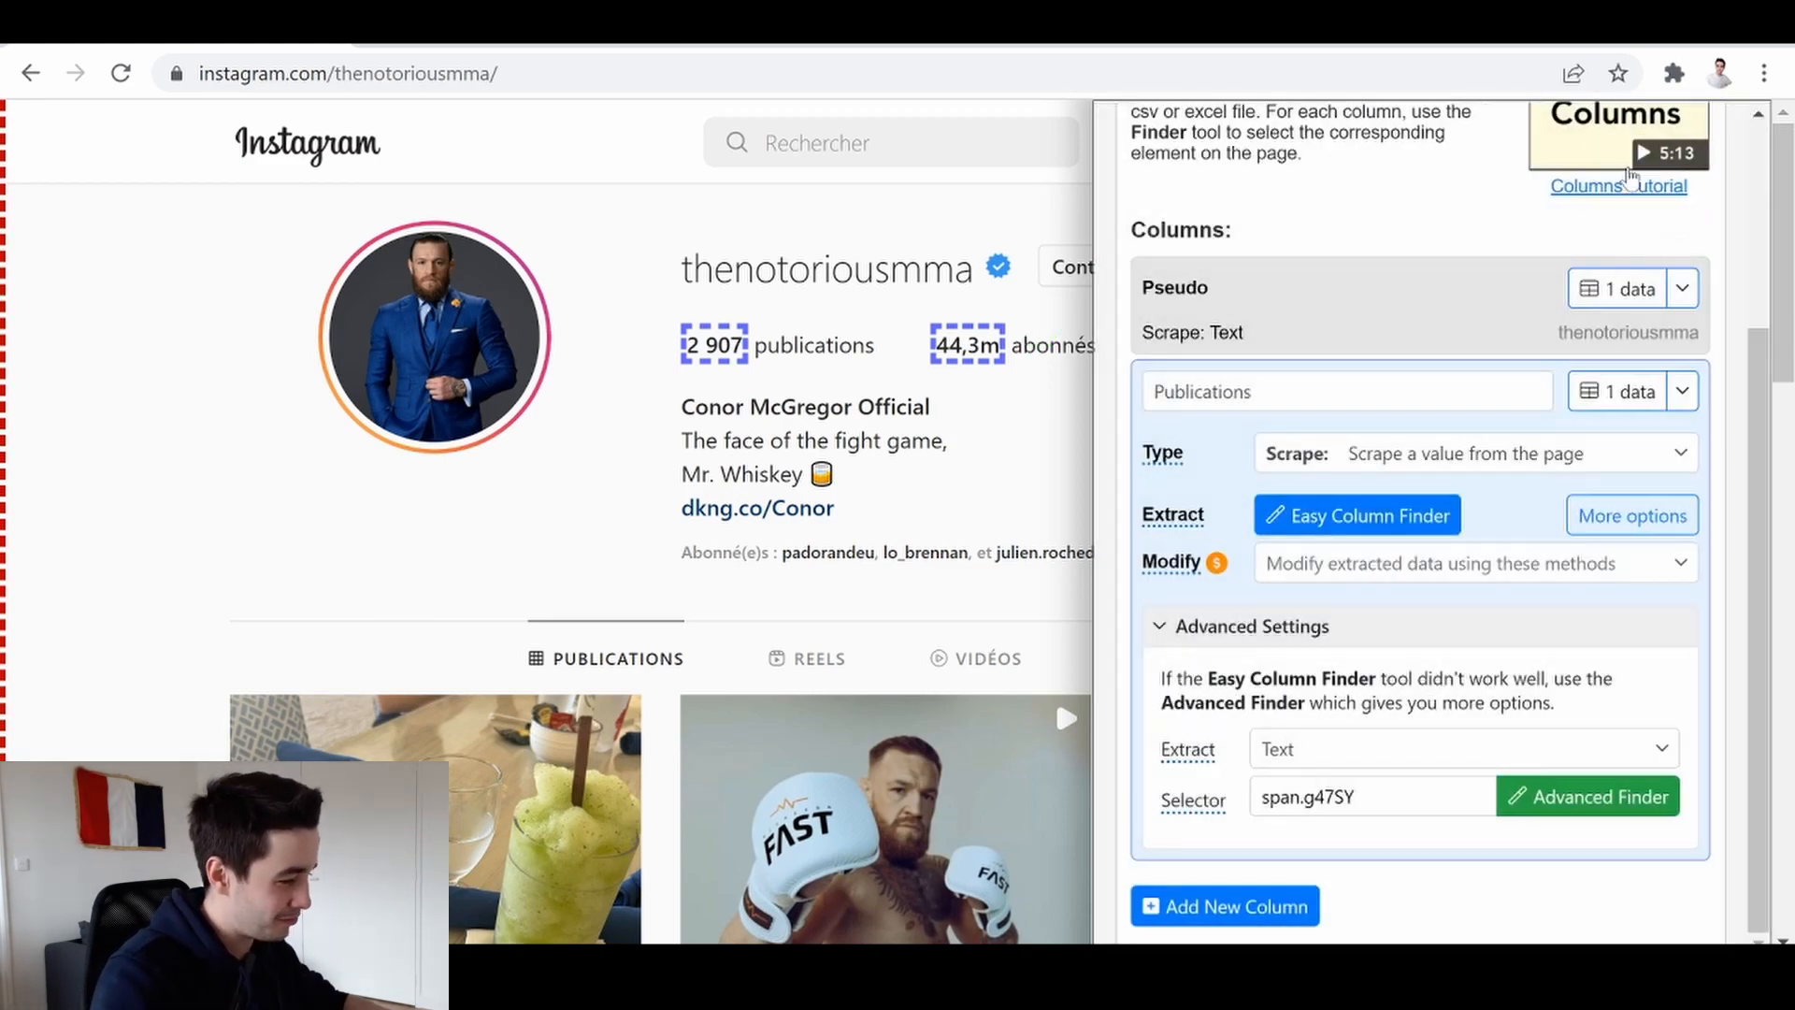
scroll(1655, 161, up, 3)
click(1205, 125)
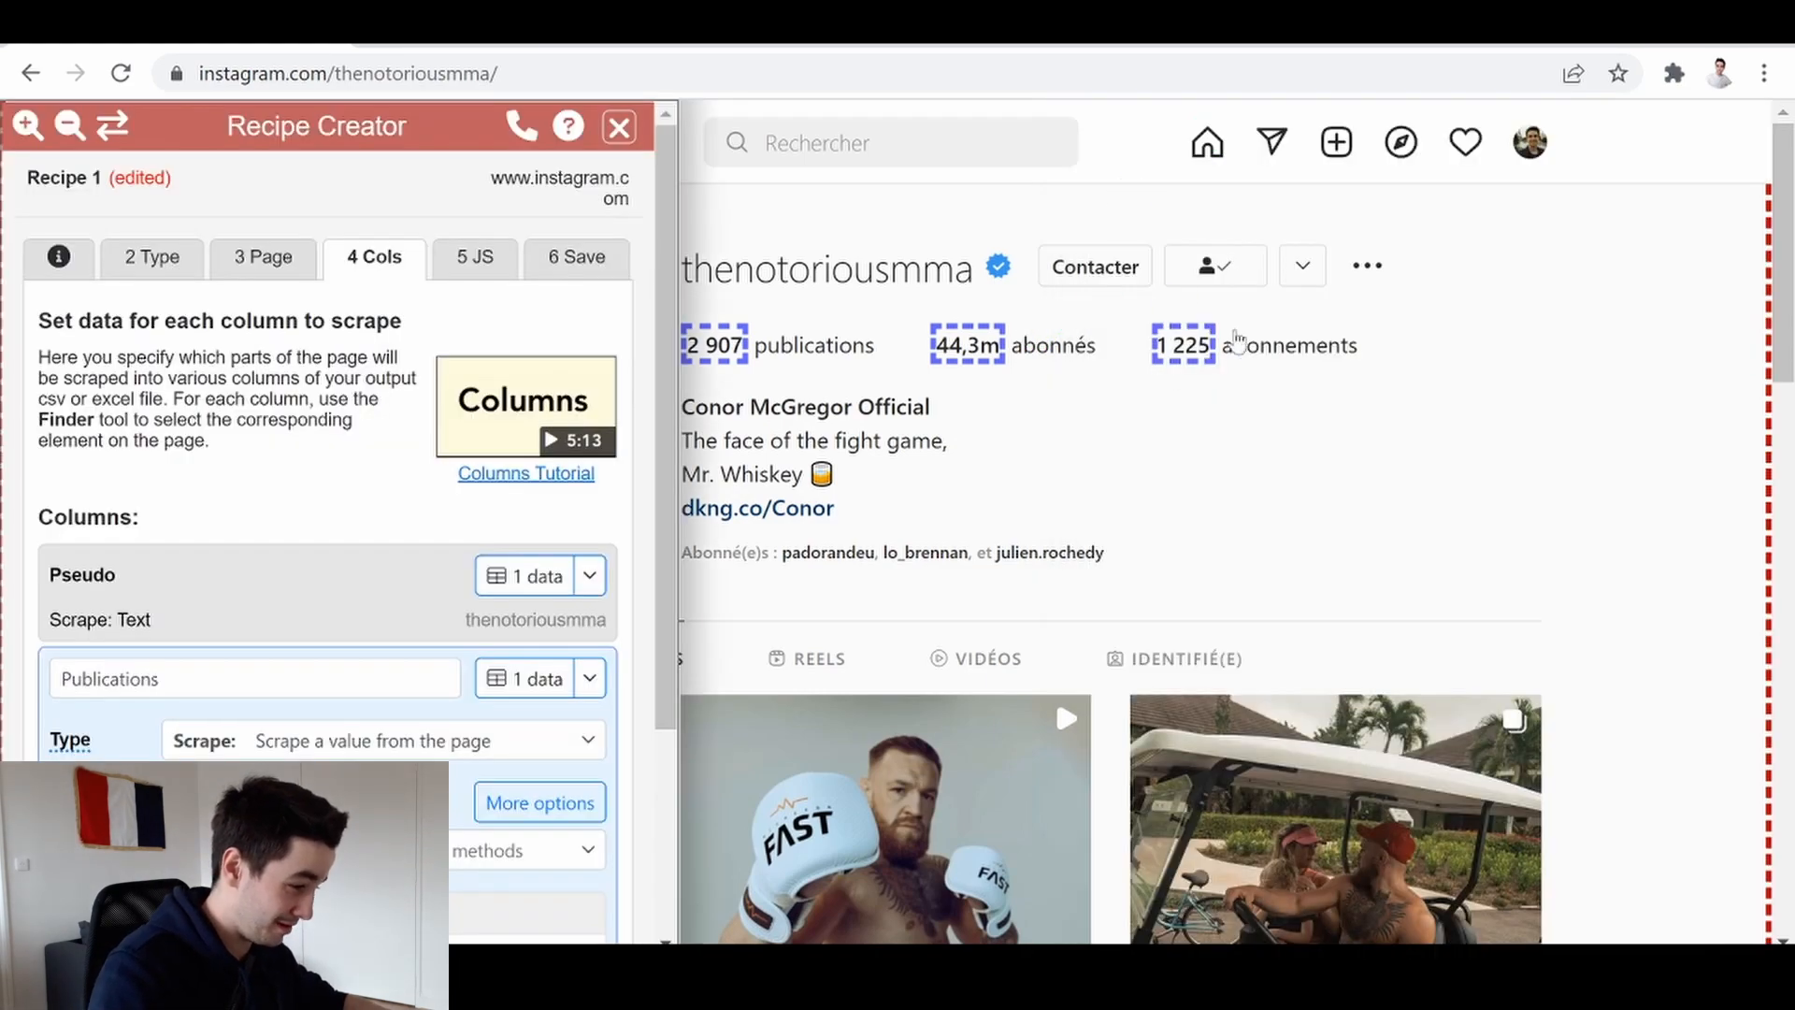
click(112, 124)
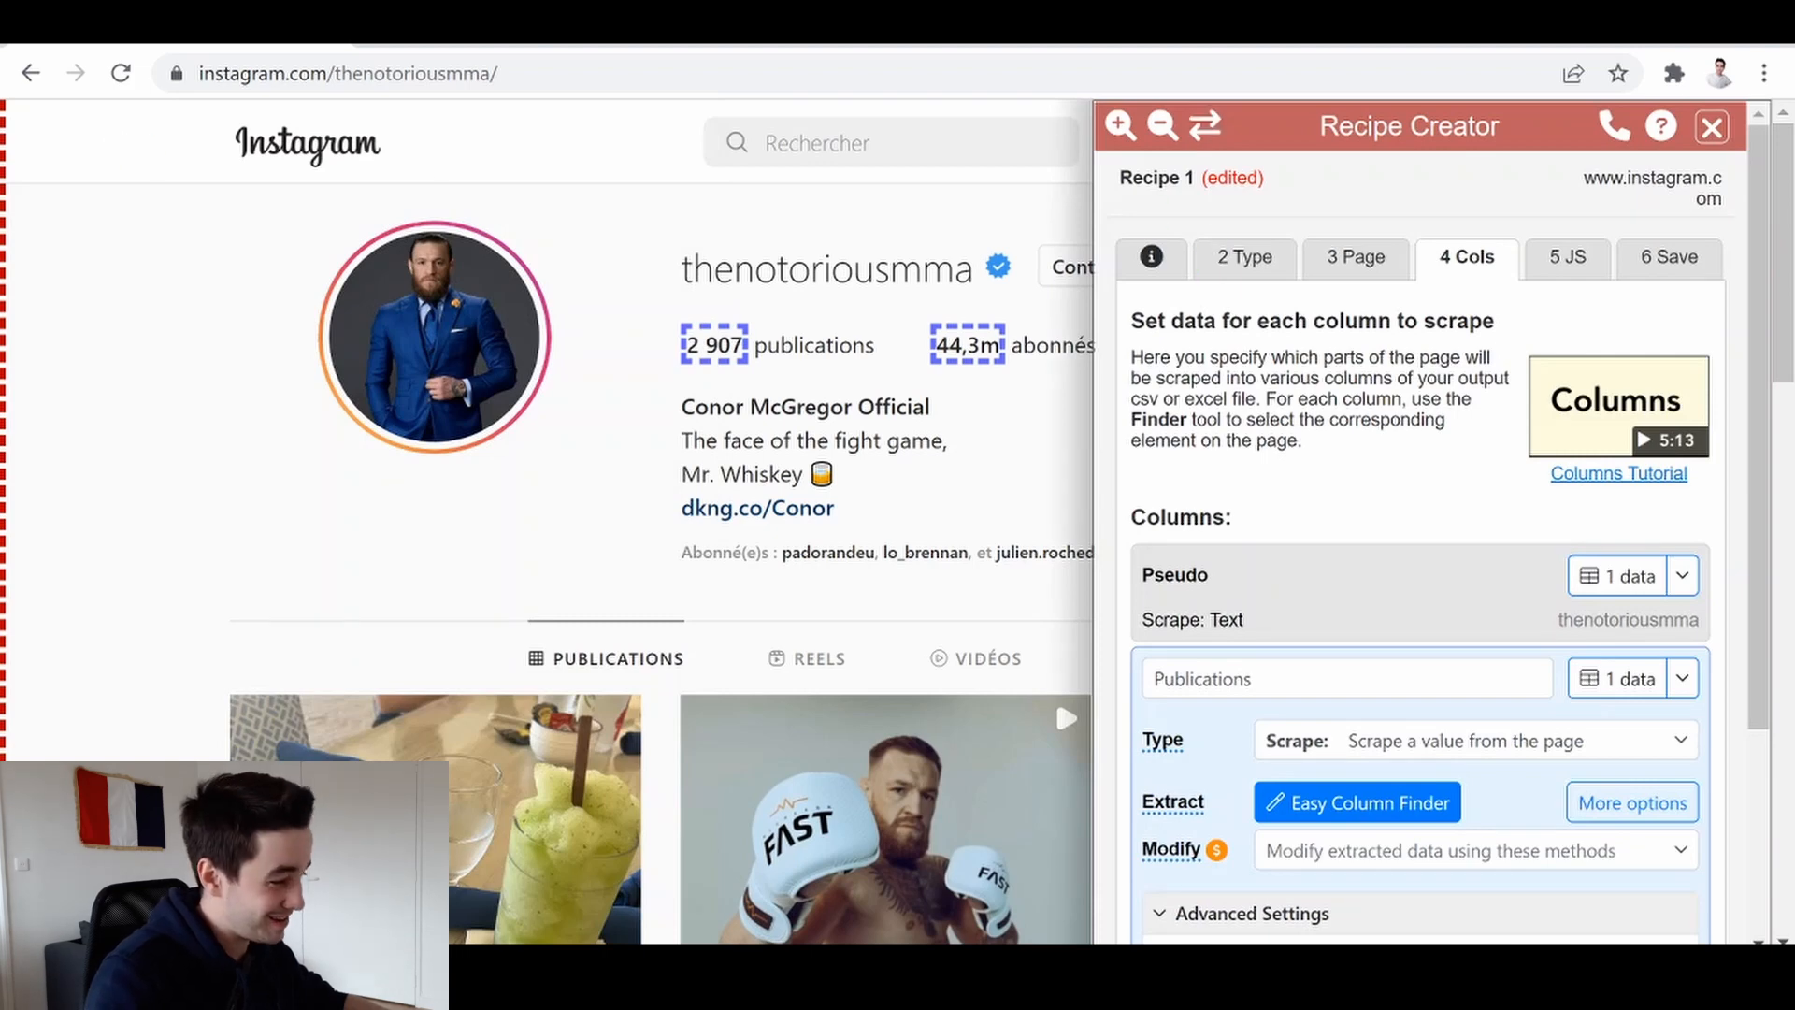
Append :eq(0) to the Publications selector so it reads span.g47SY:eq(0)
scroll(1443, 711, down, 3)
click(1361, 803)
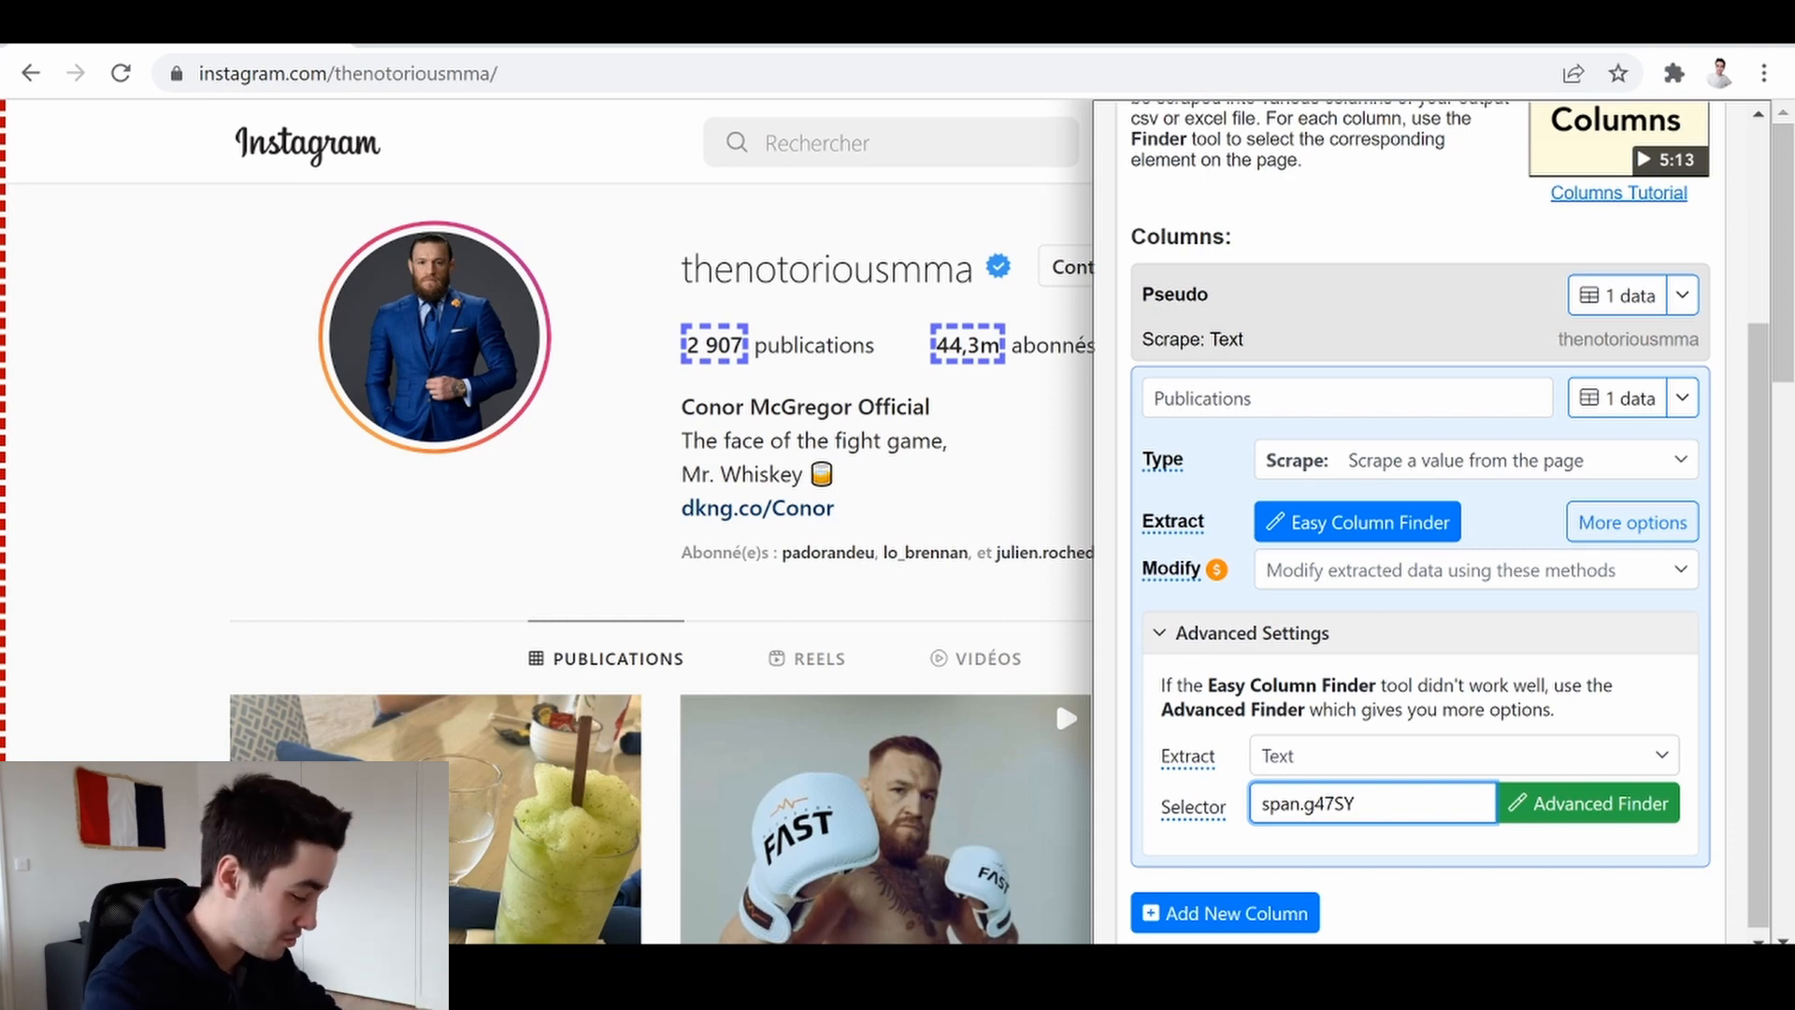
text(:)
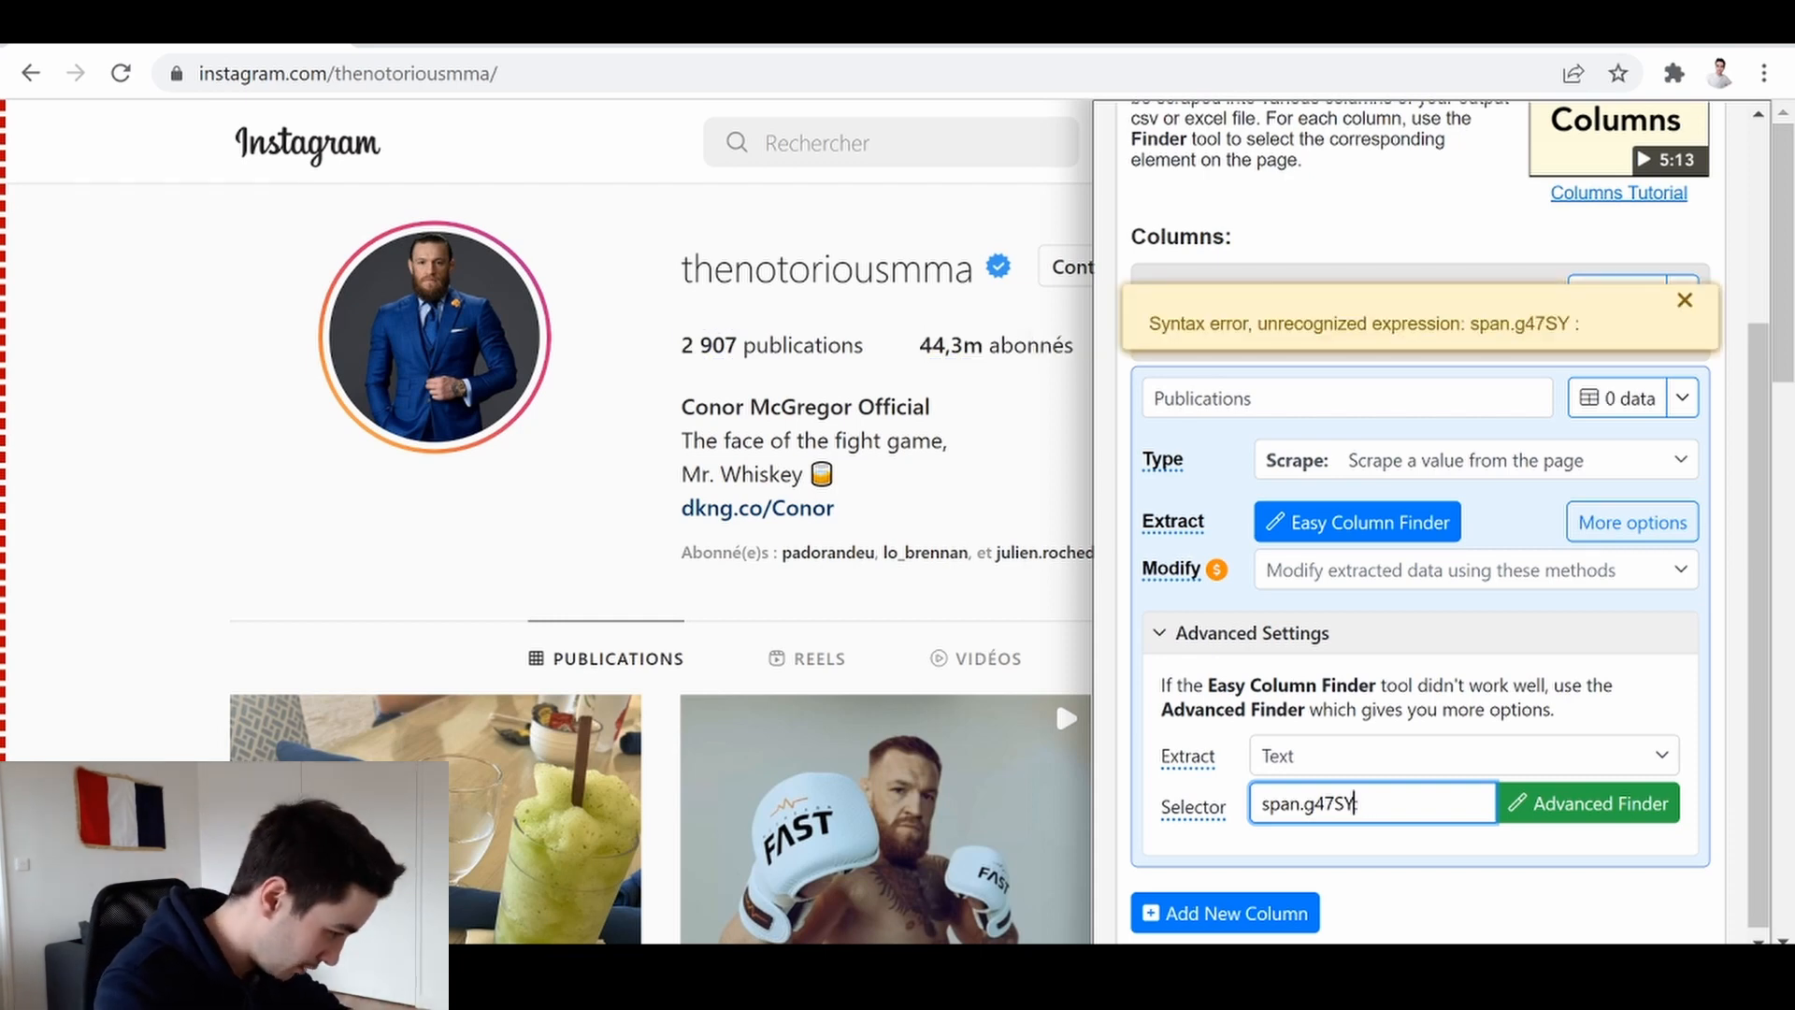
text(eq()
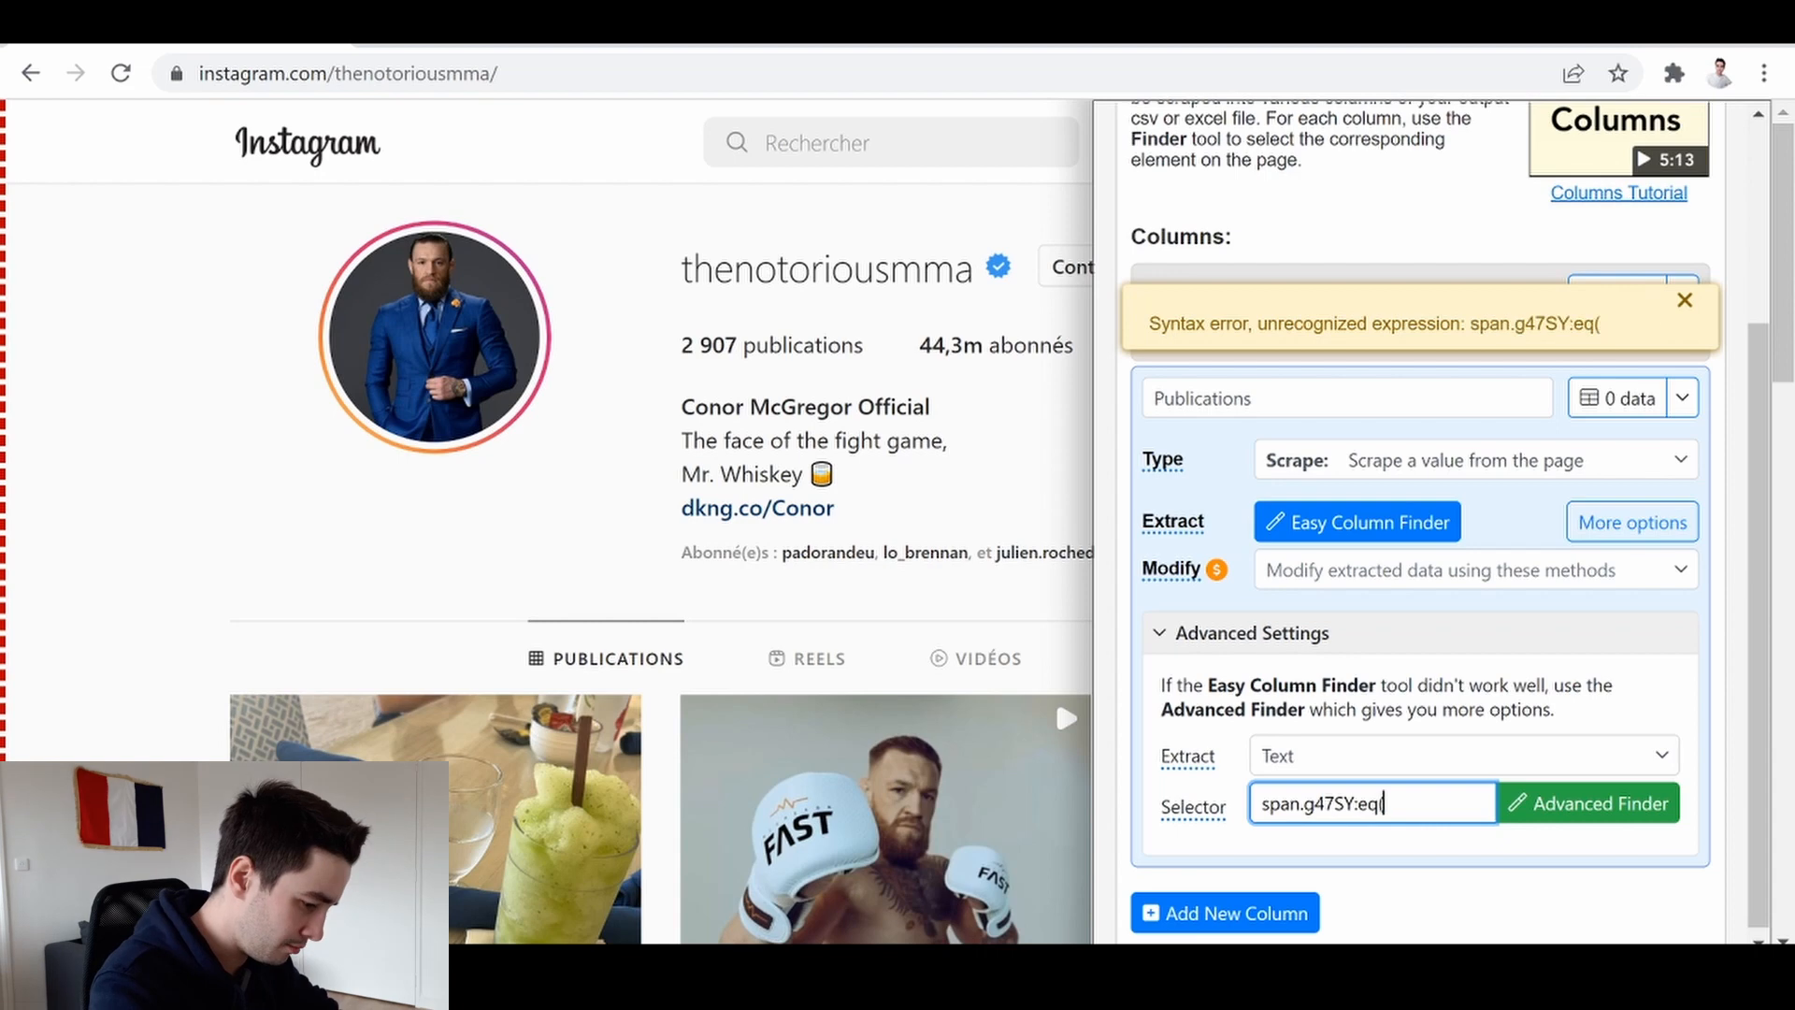
text(0))
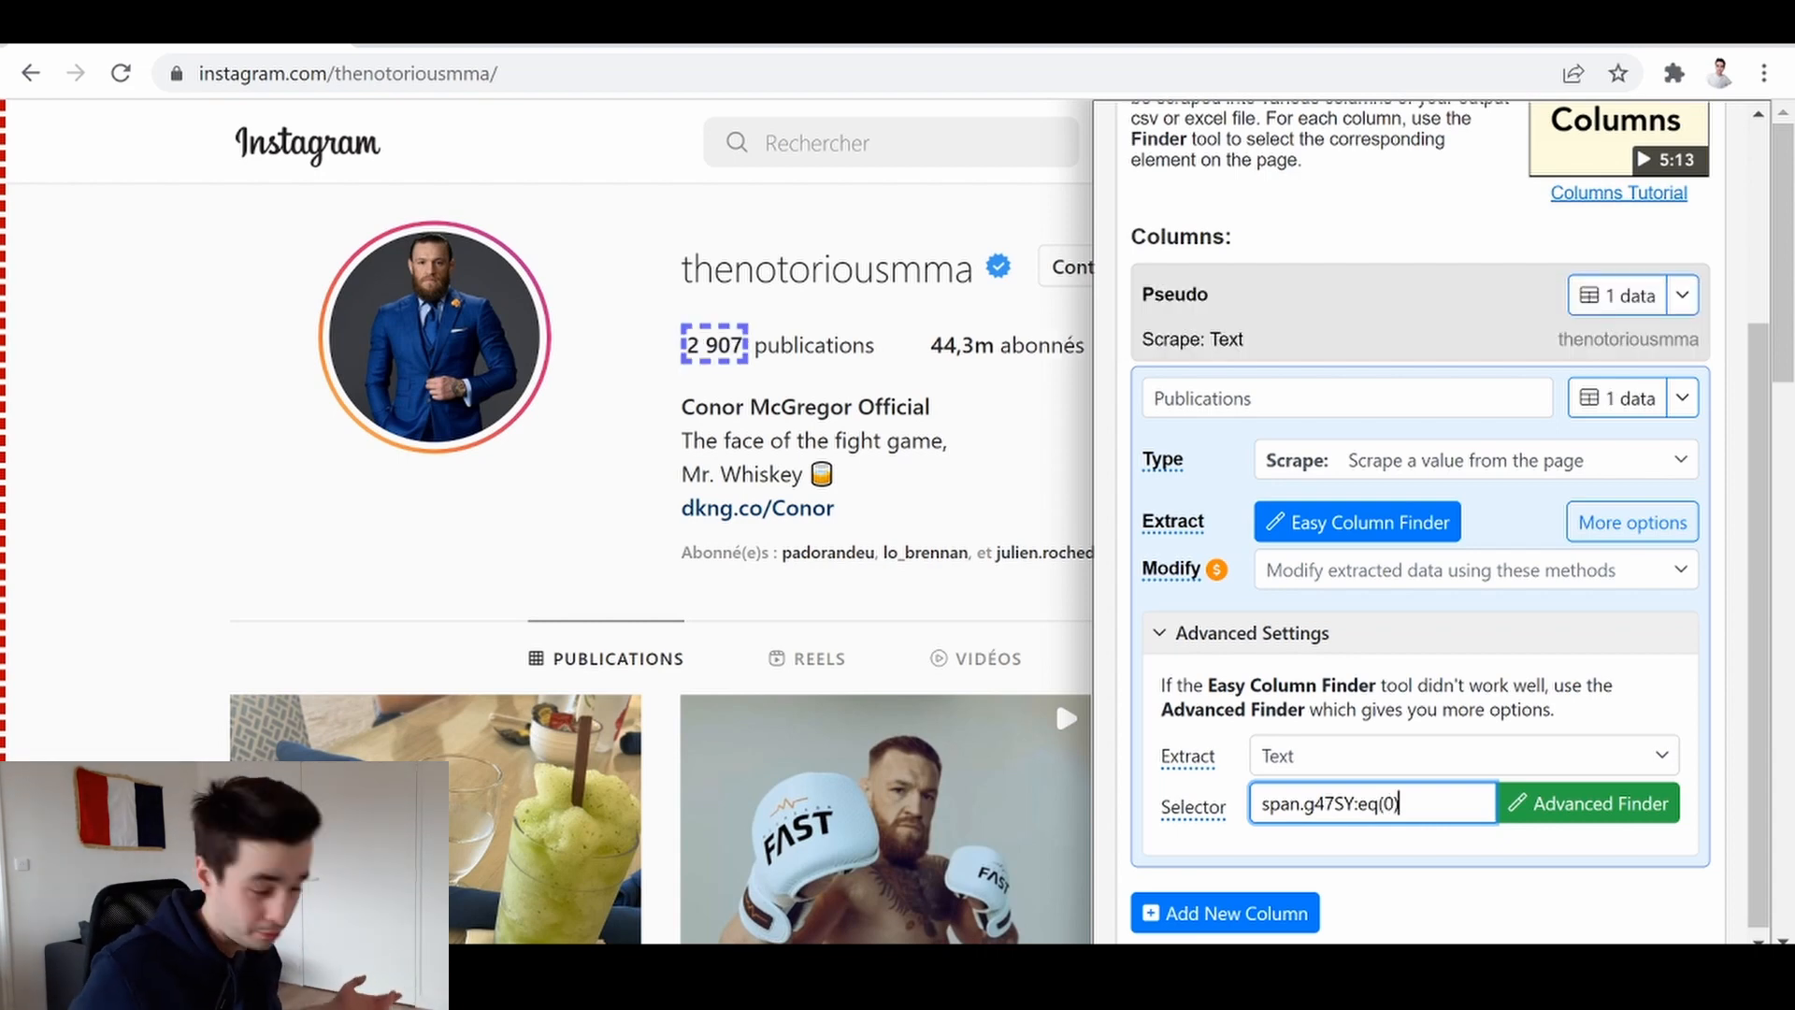
key(shift+Left)
key(shift+Left)
key(shift+Left)
key(shift+Left)
key(shift+Left)
key(shift+Left)
key(shift+Left)
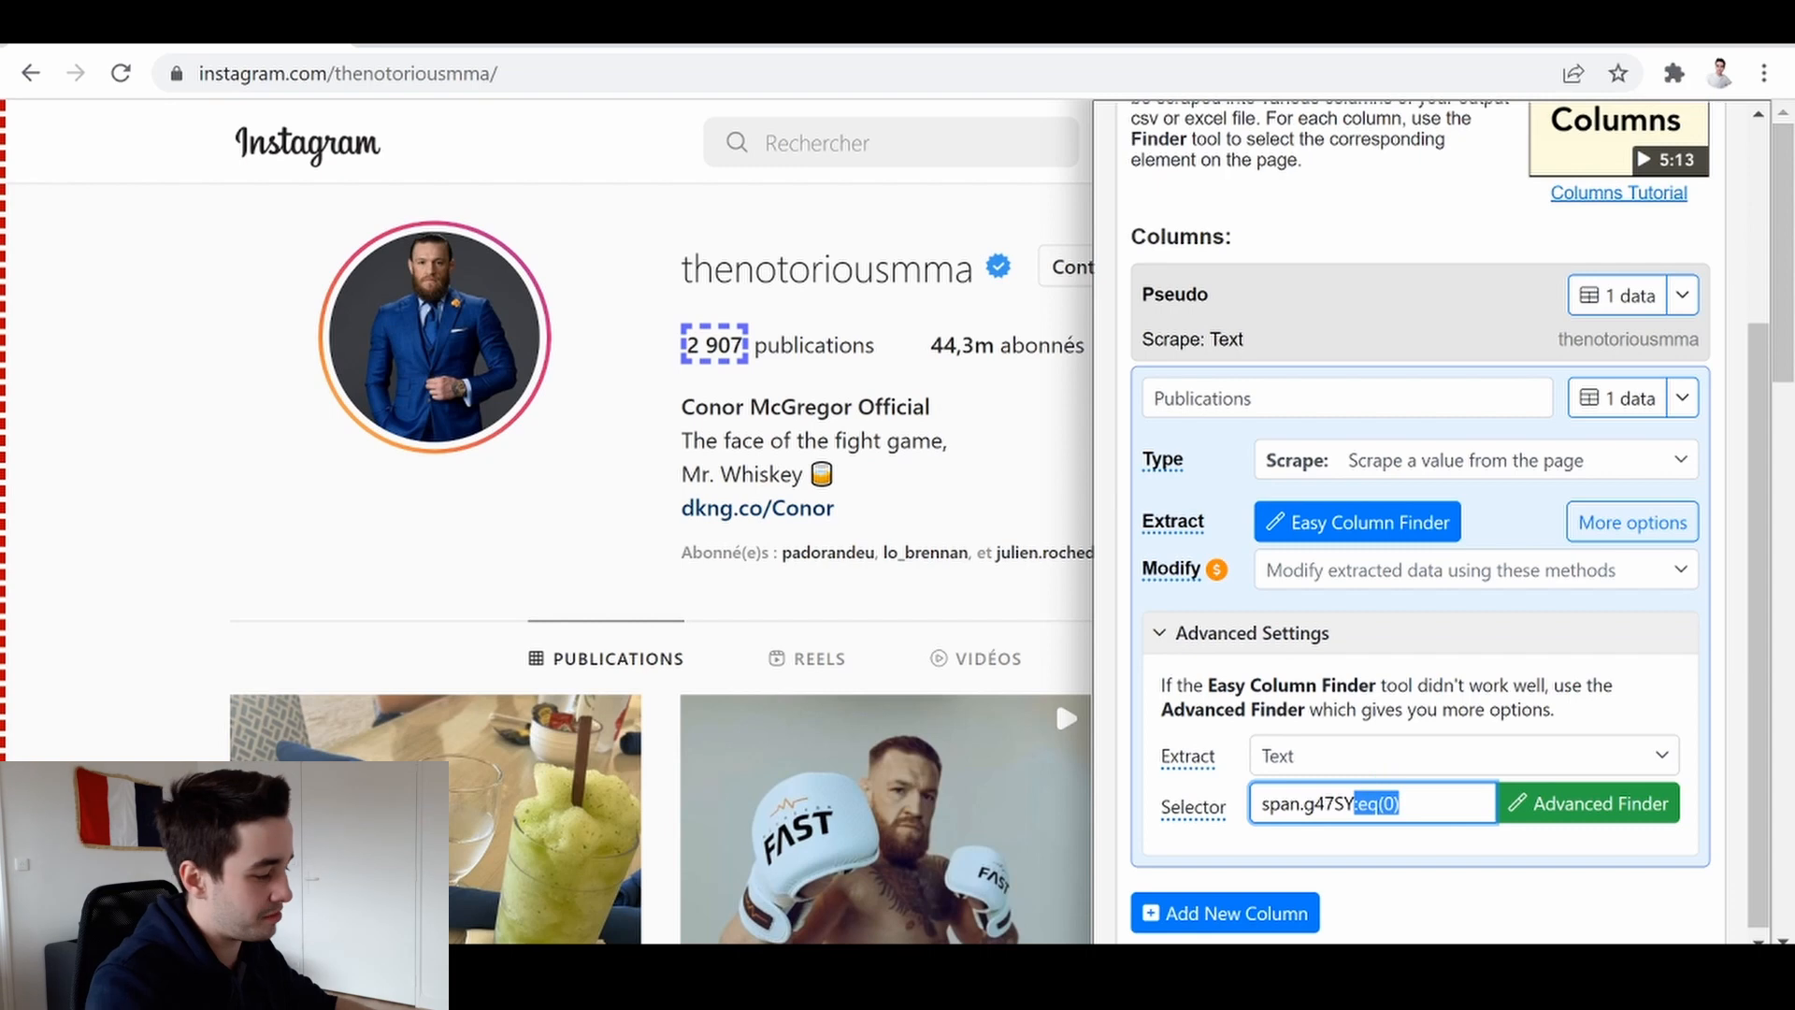
click(1400, 803)
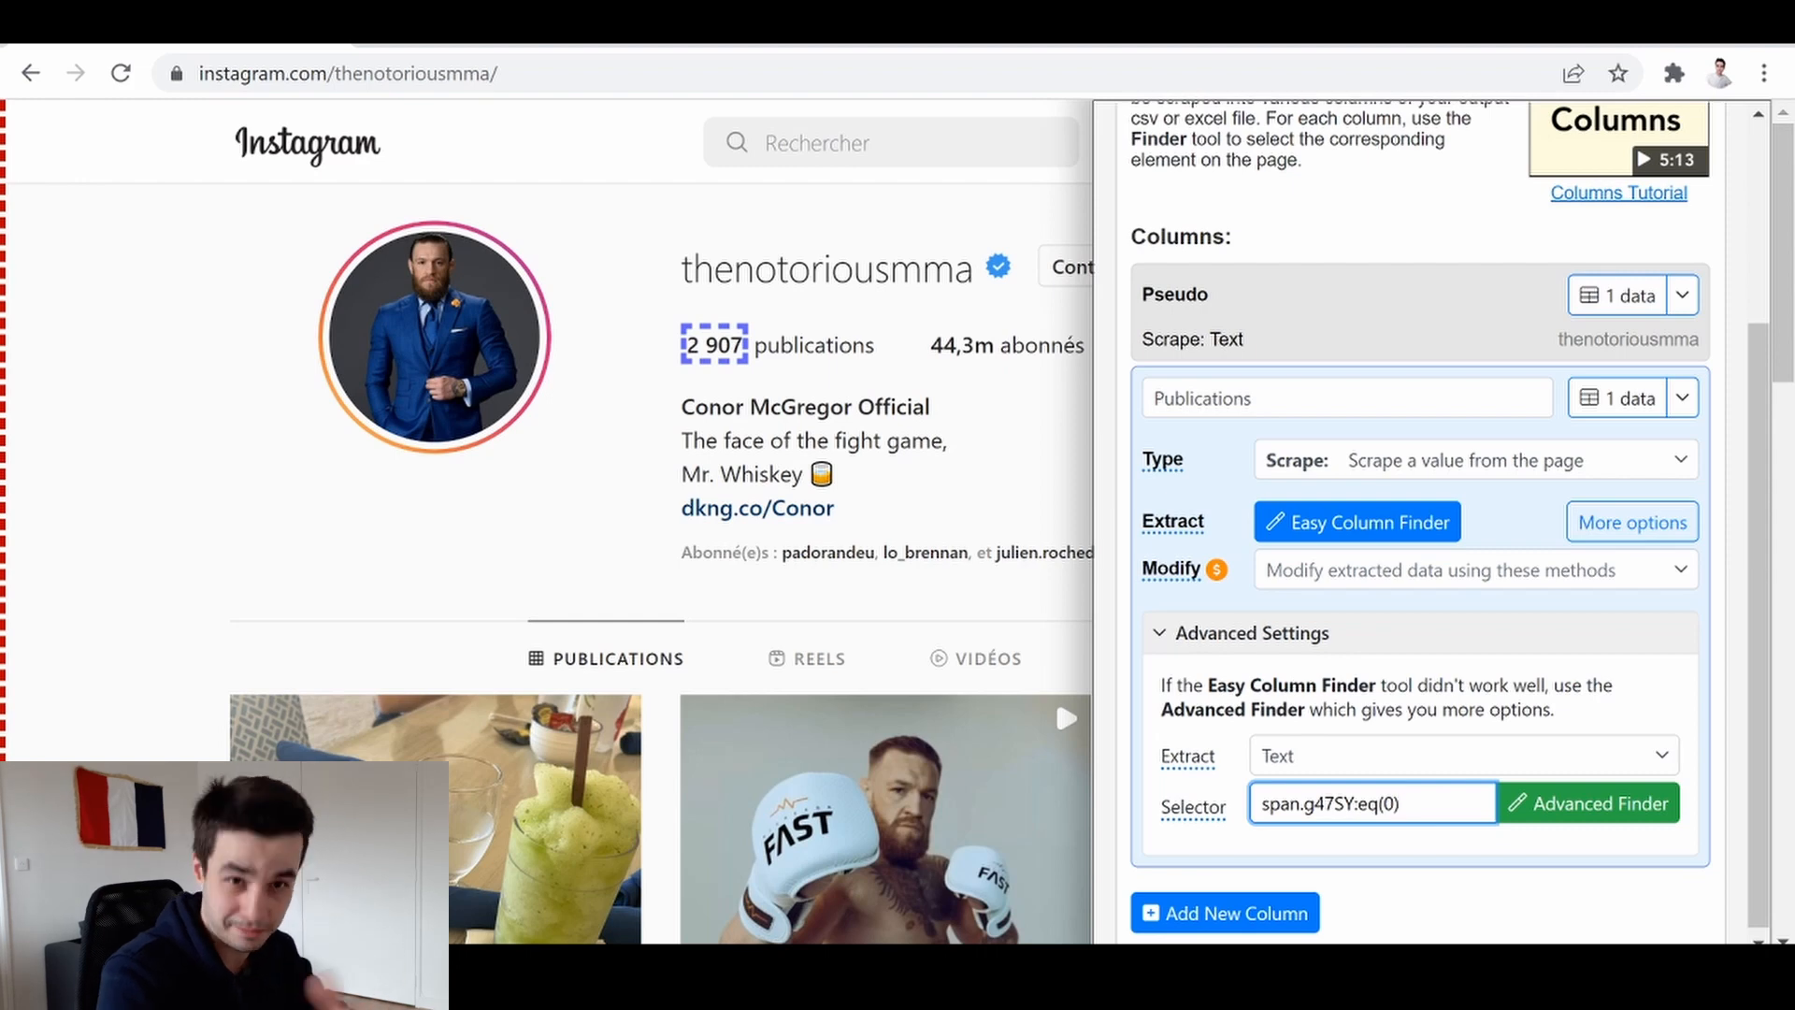
Add a third column and name it Abonnés
click(1300, 909)
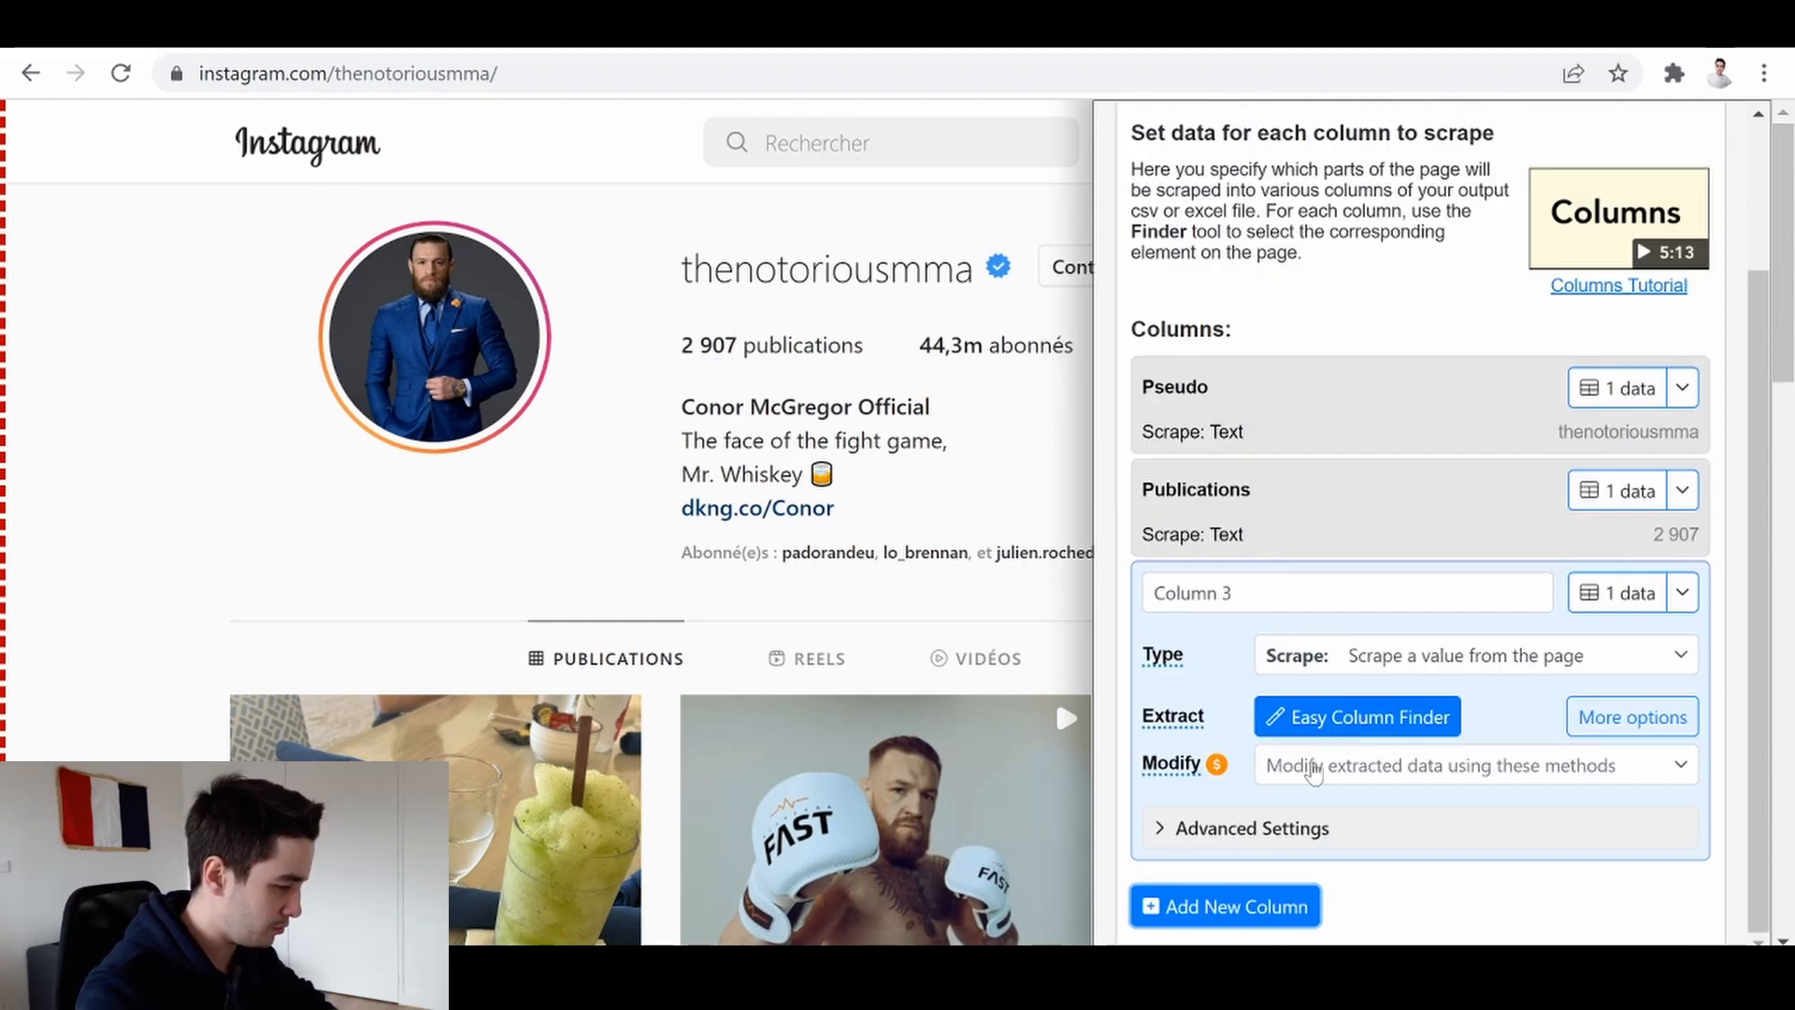
drag(1234, 593, 1040, 591)
text(Abonnés)
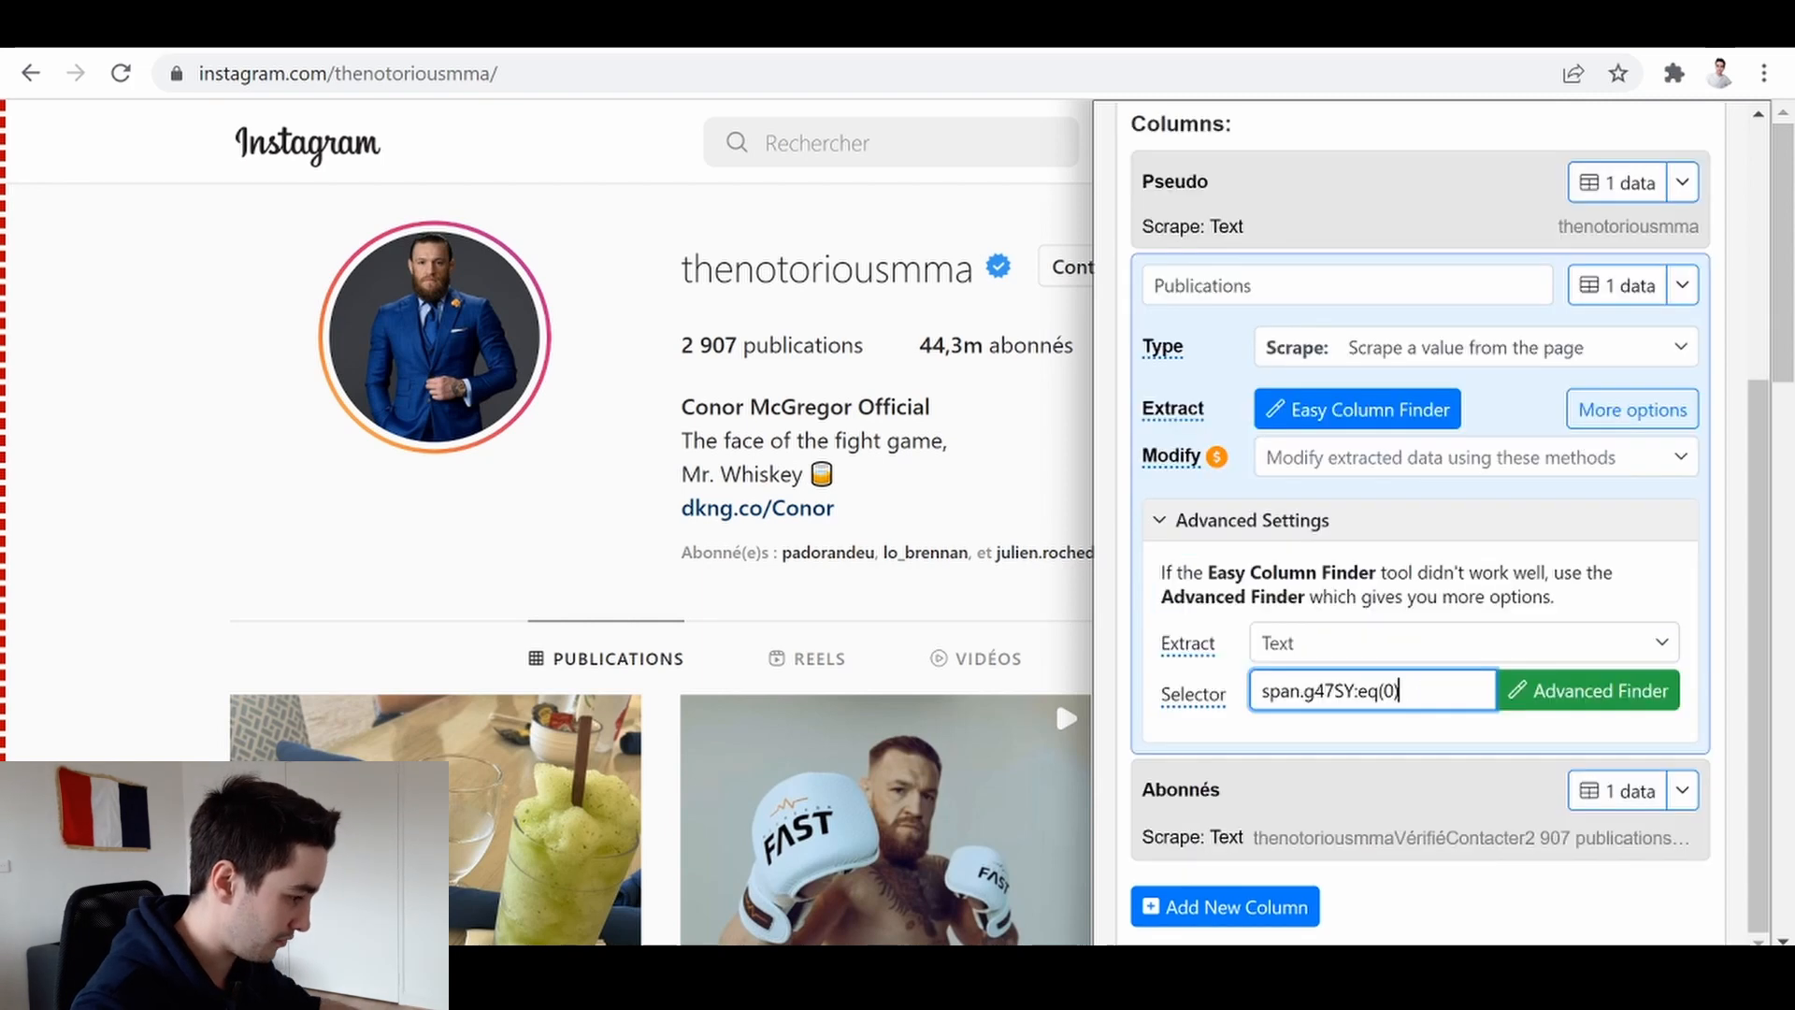
Copy the Publications column's selector and reopen the Abonnés column for editing
drag(1399, 691, 1252, 691)
key(ctrl+c)
click(1682, 790)
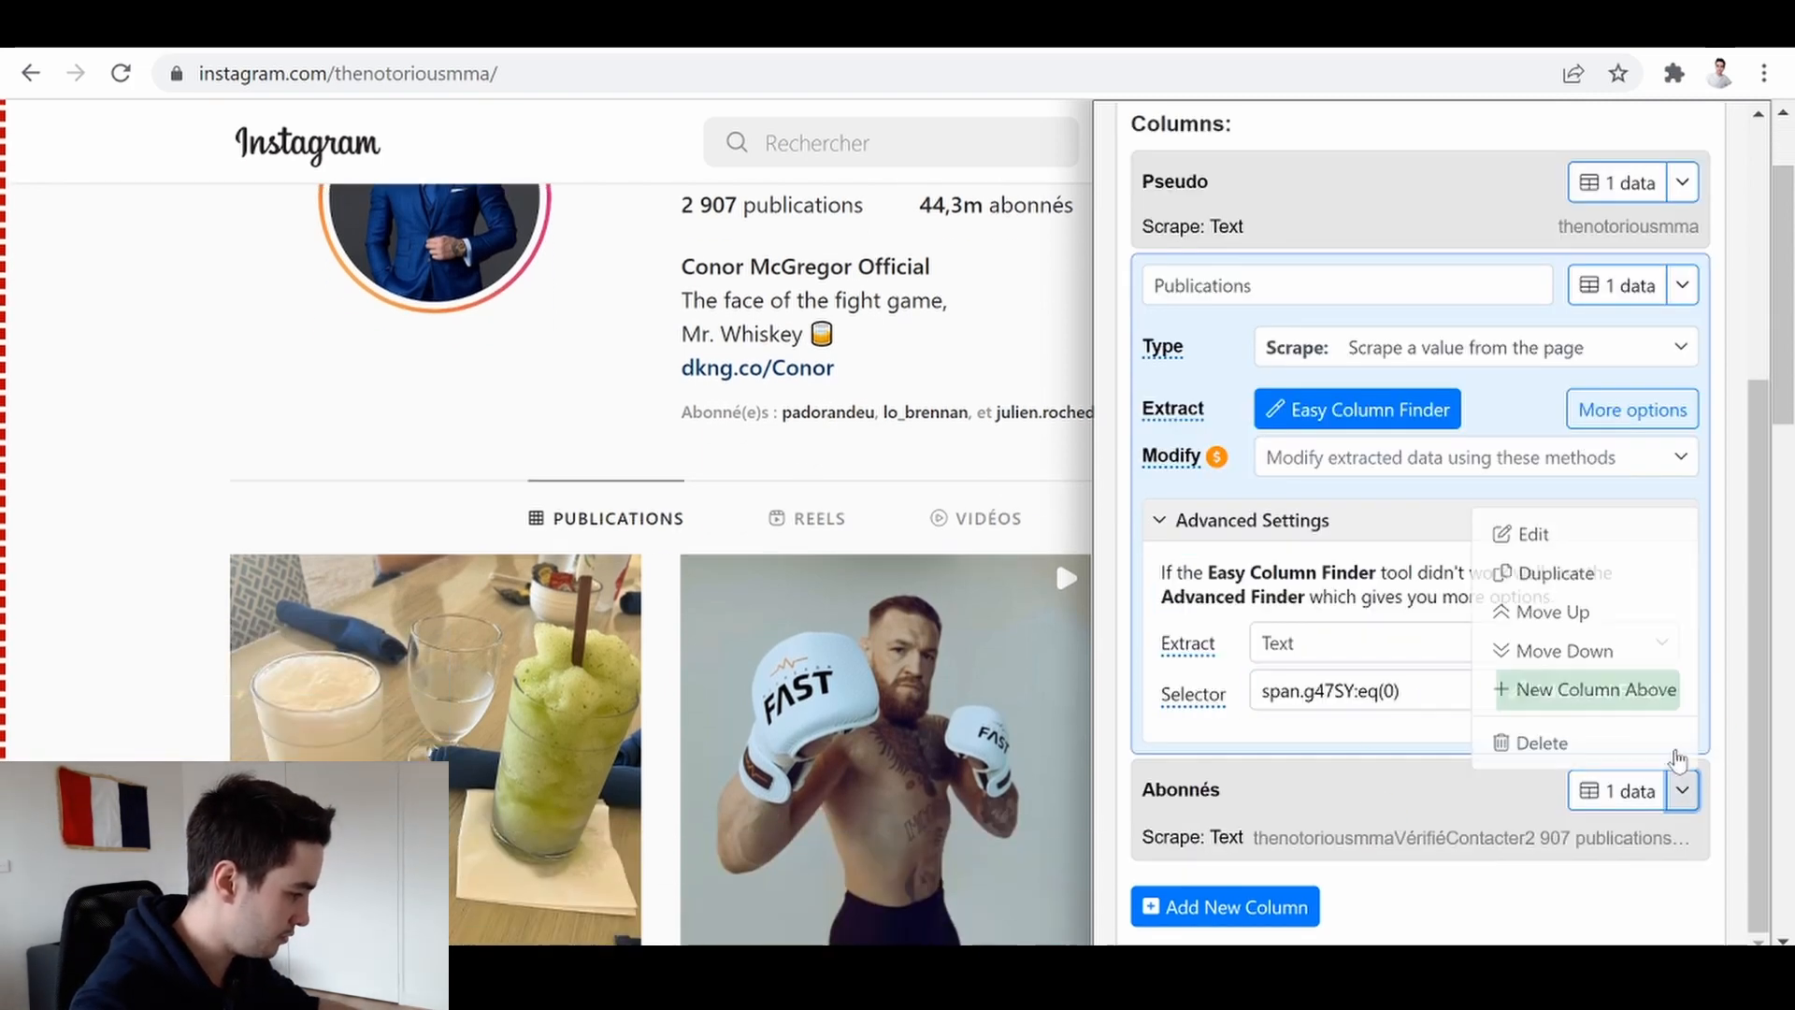
click(1533, 521)
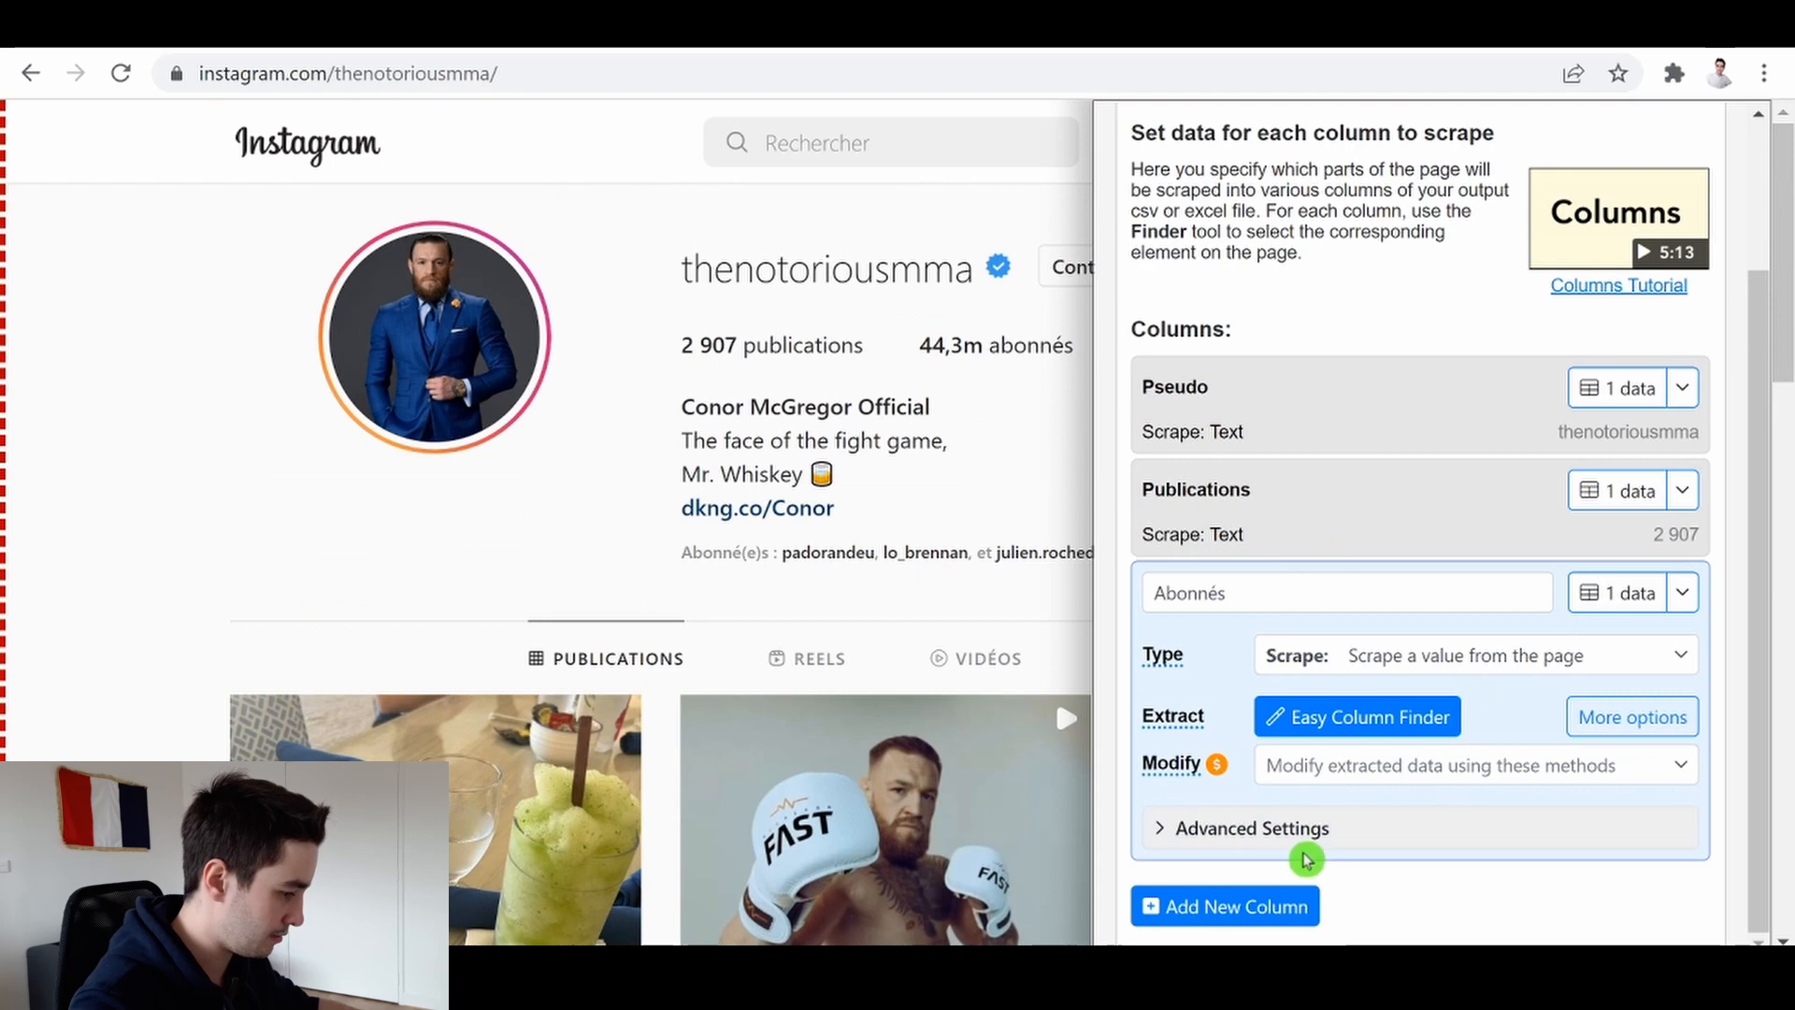
Set the Abonnés column's selector to span.g47SY:eq(1) and preview its data
click(1346, 828)
scroll(1358, 819, down, 2)
click(1372, 799)
key(ctrl+v)
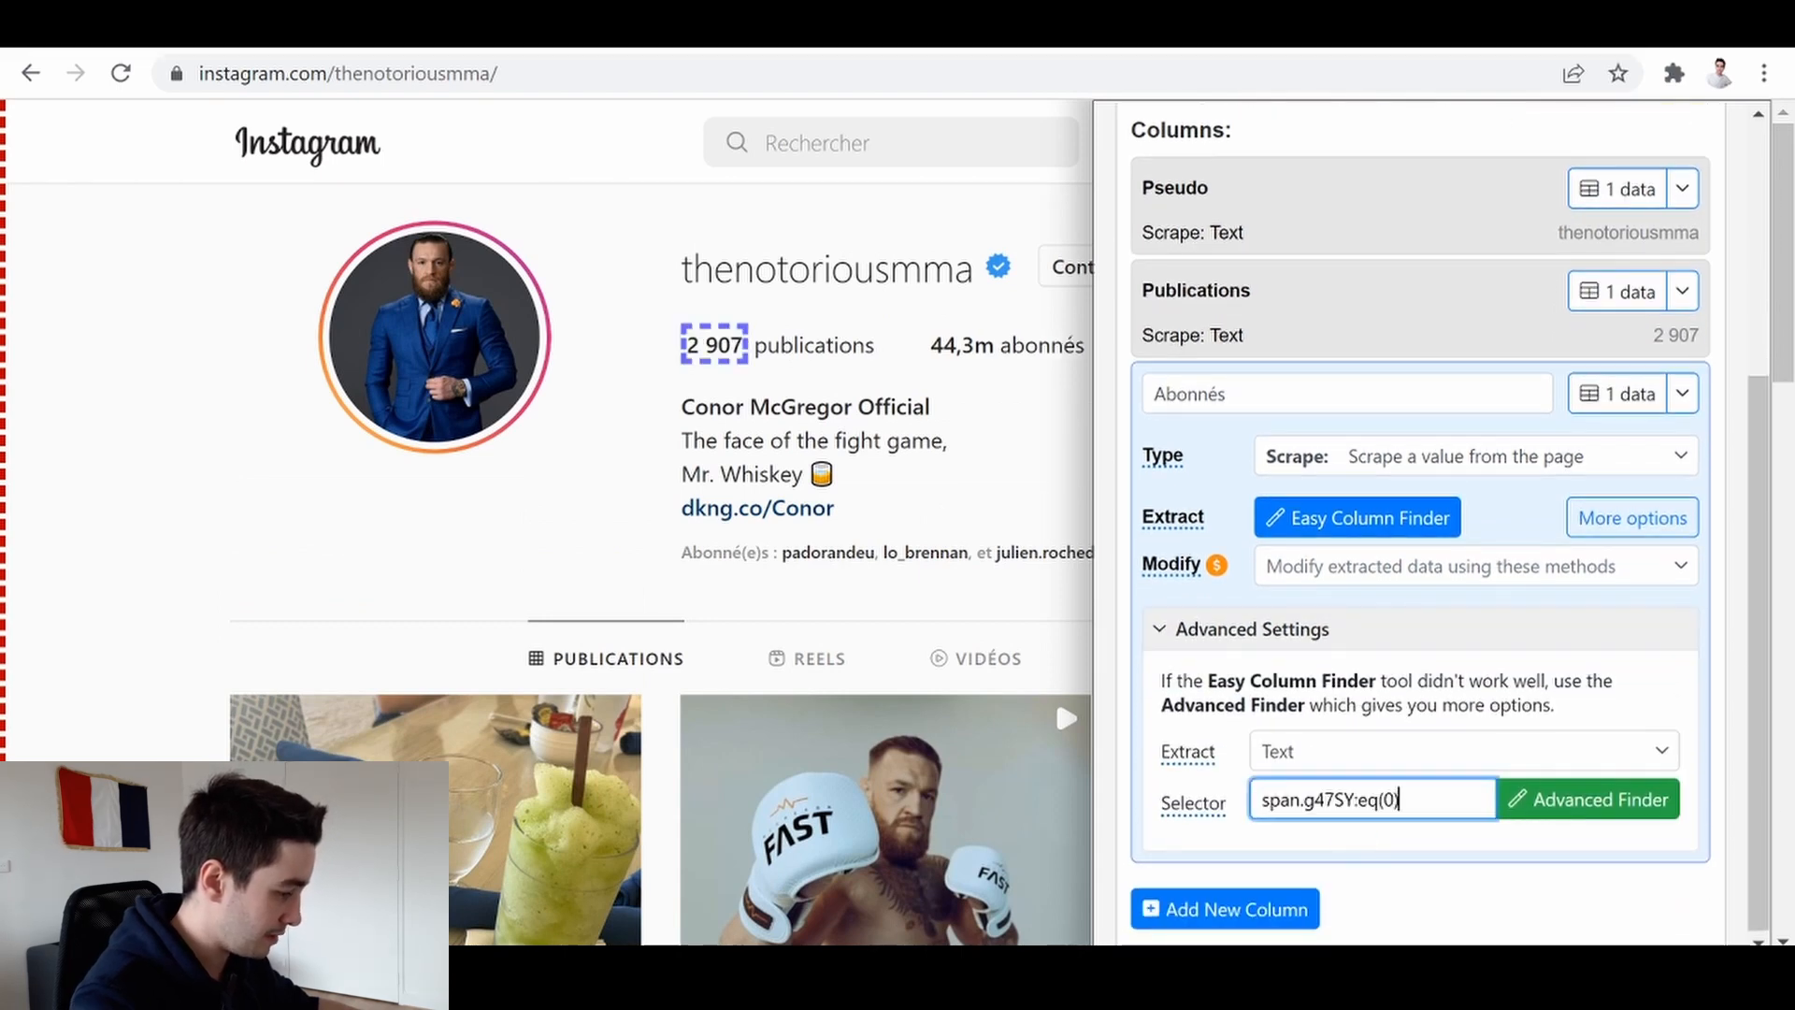
key(Left)
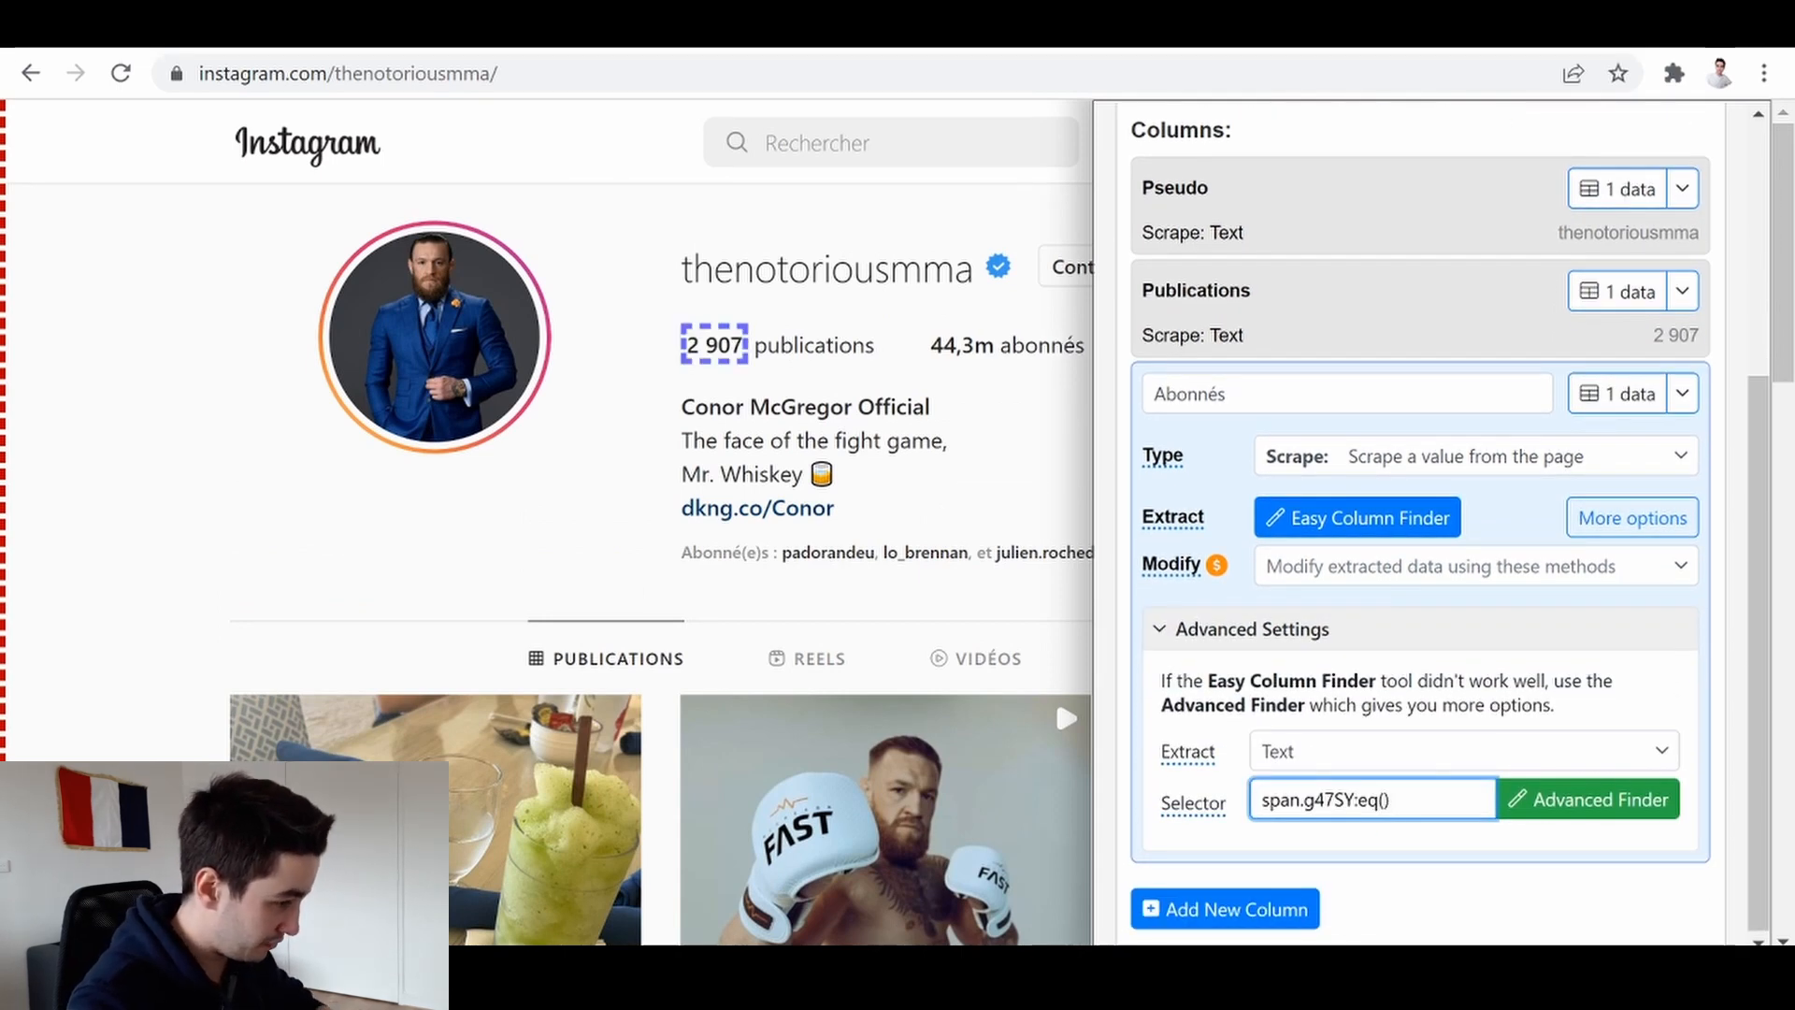
text(1)
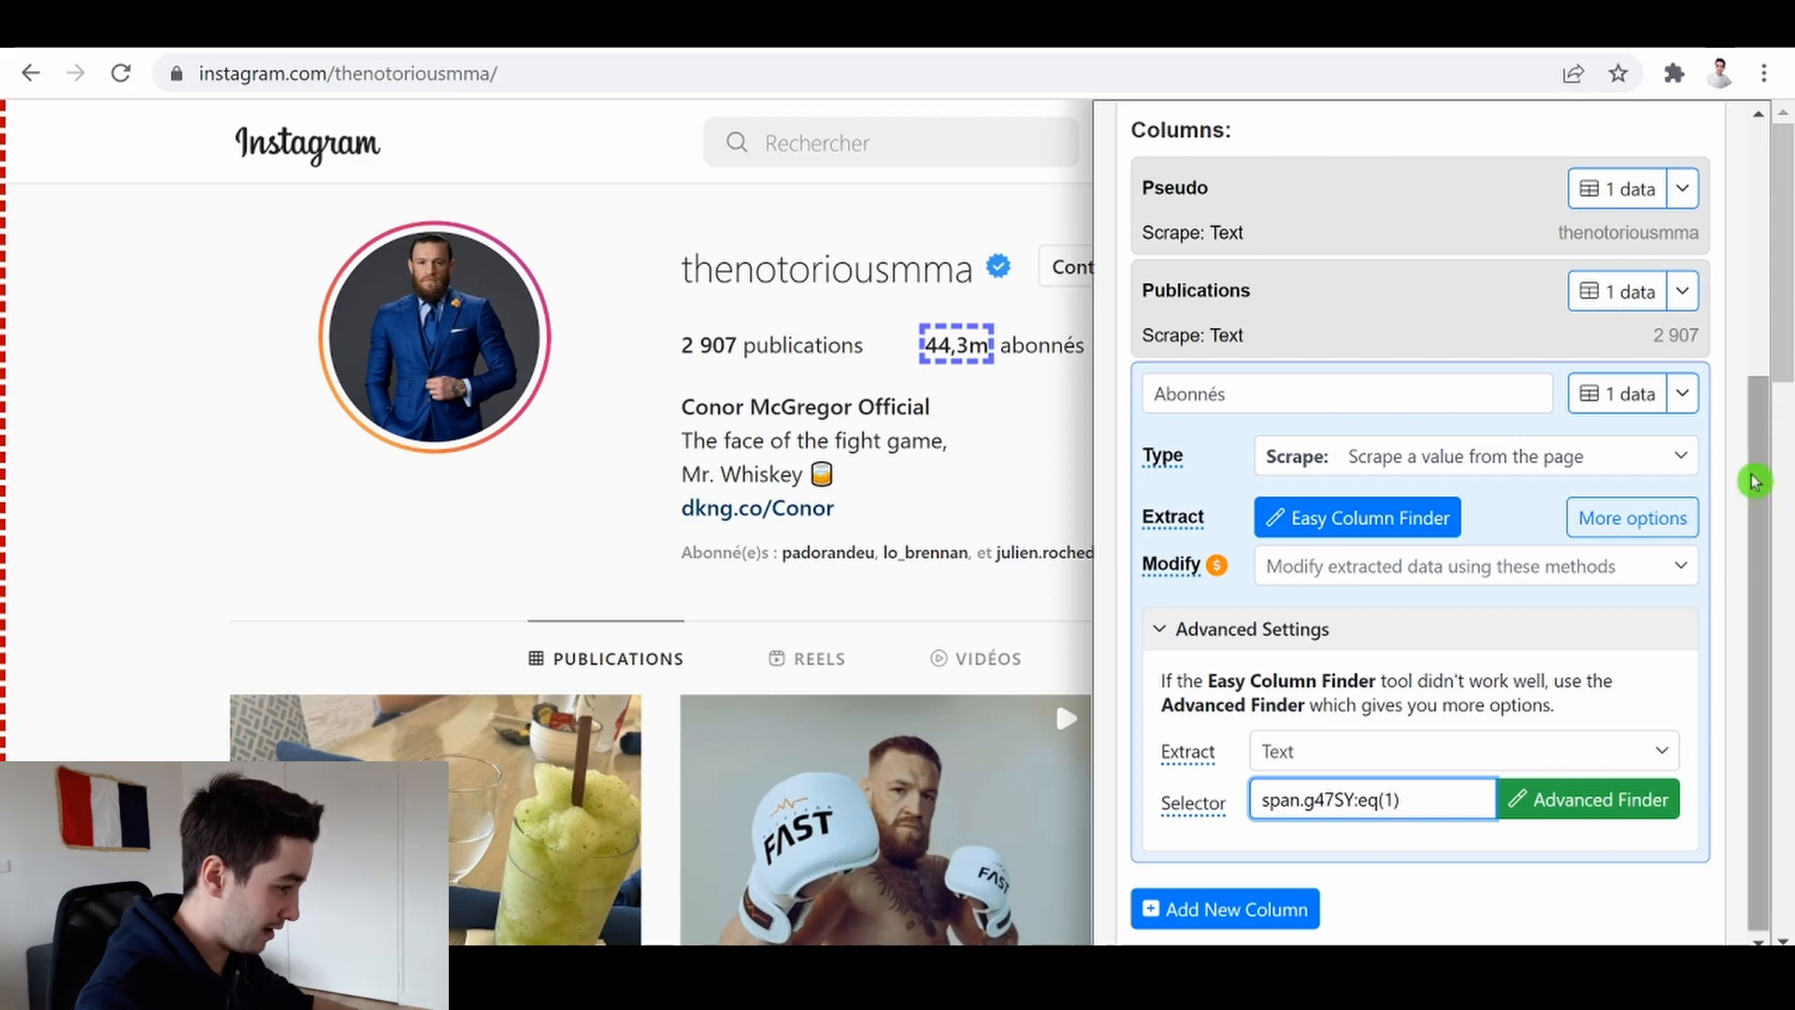
click(1619, 397)
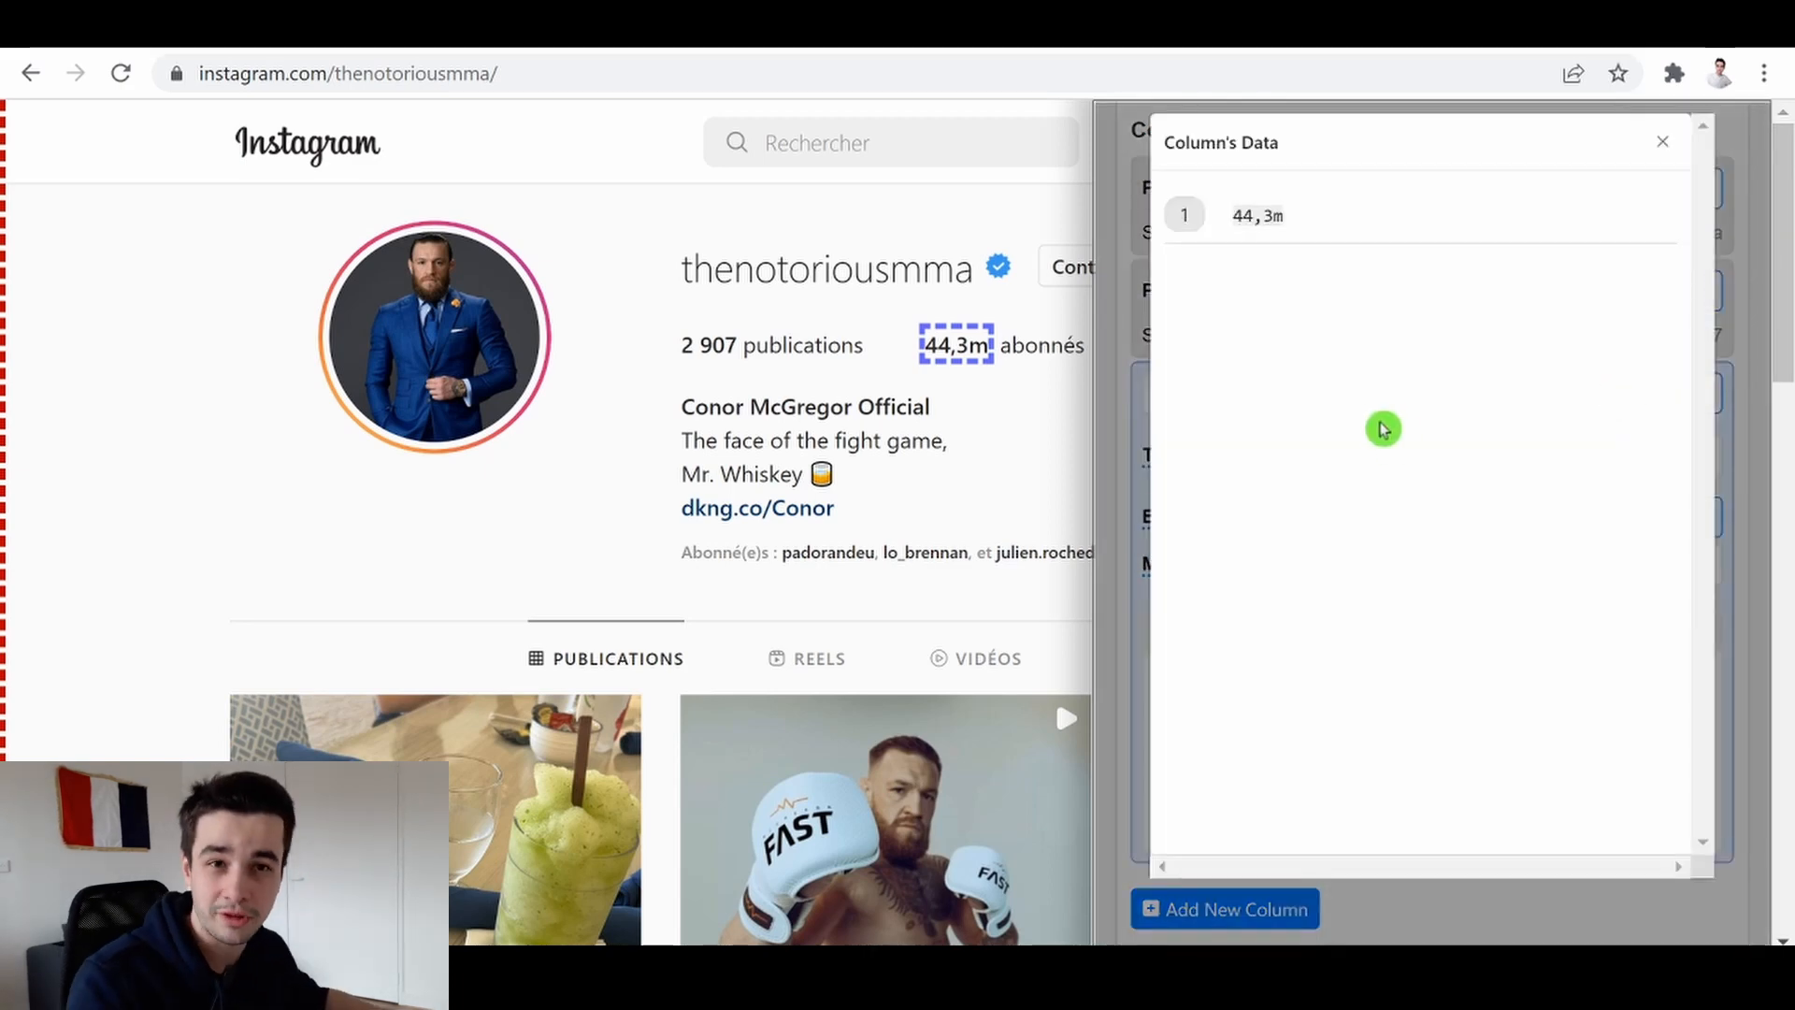
click(1662, 141)
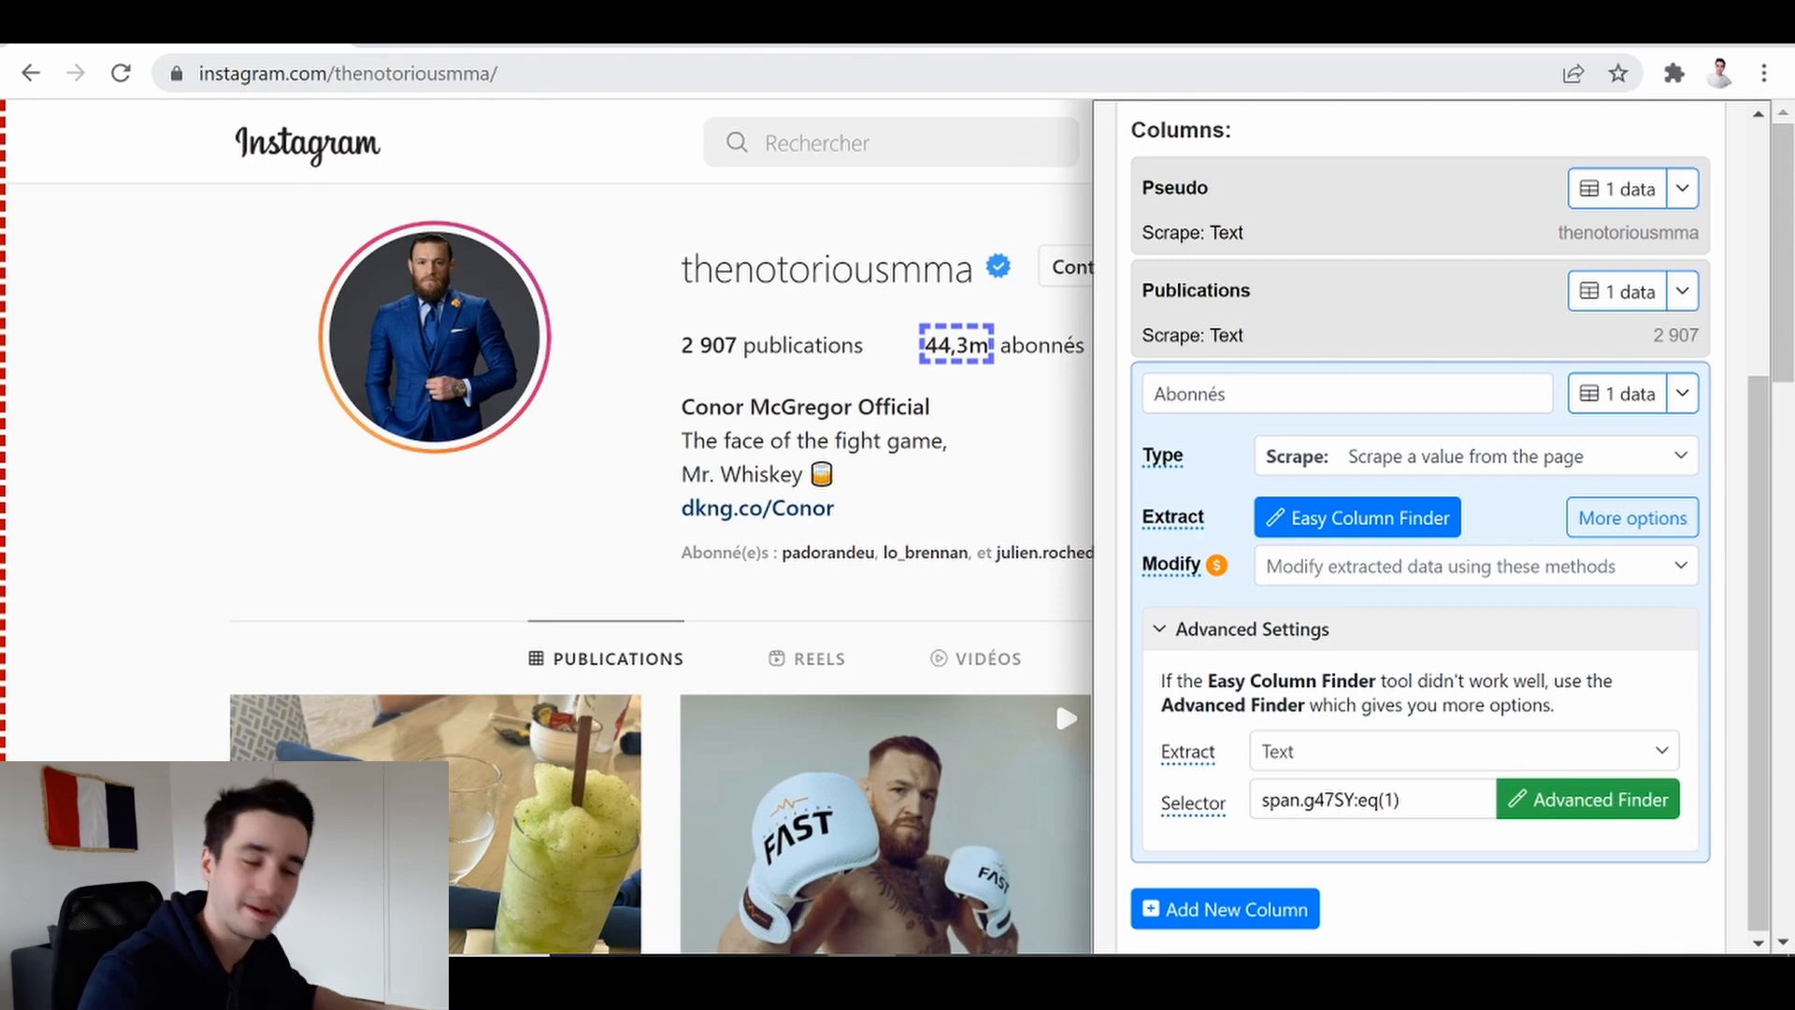
Add a fourth column and name it Abonnements
click(1263, 907)
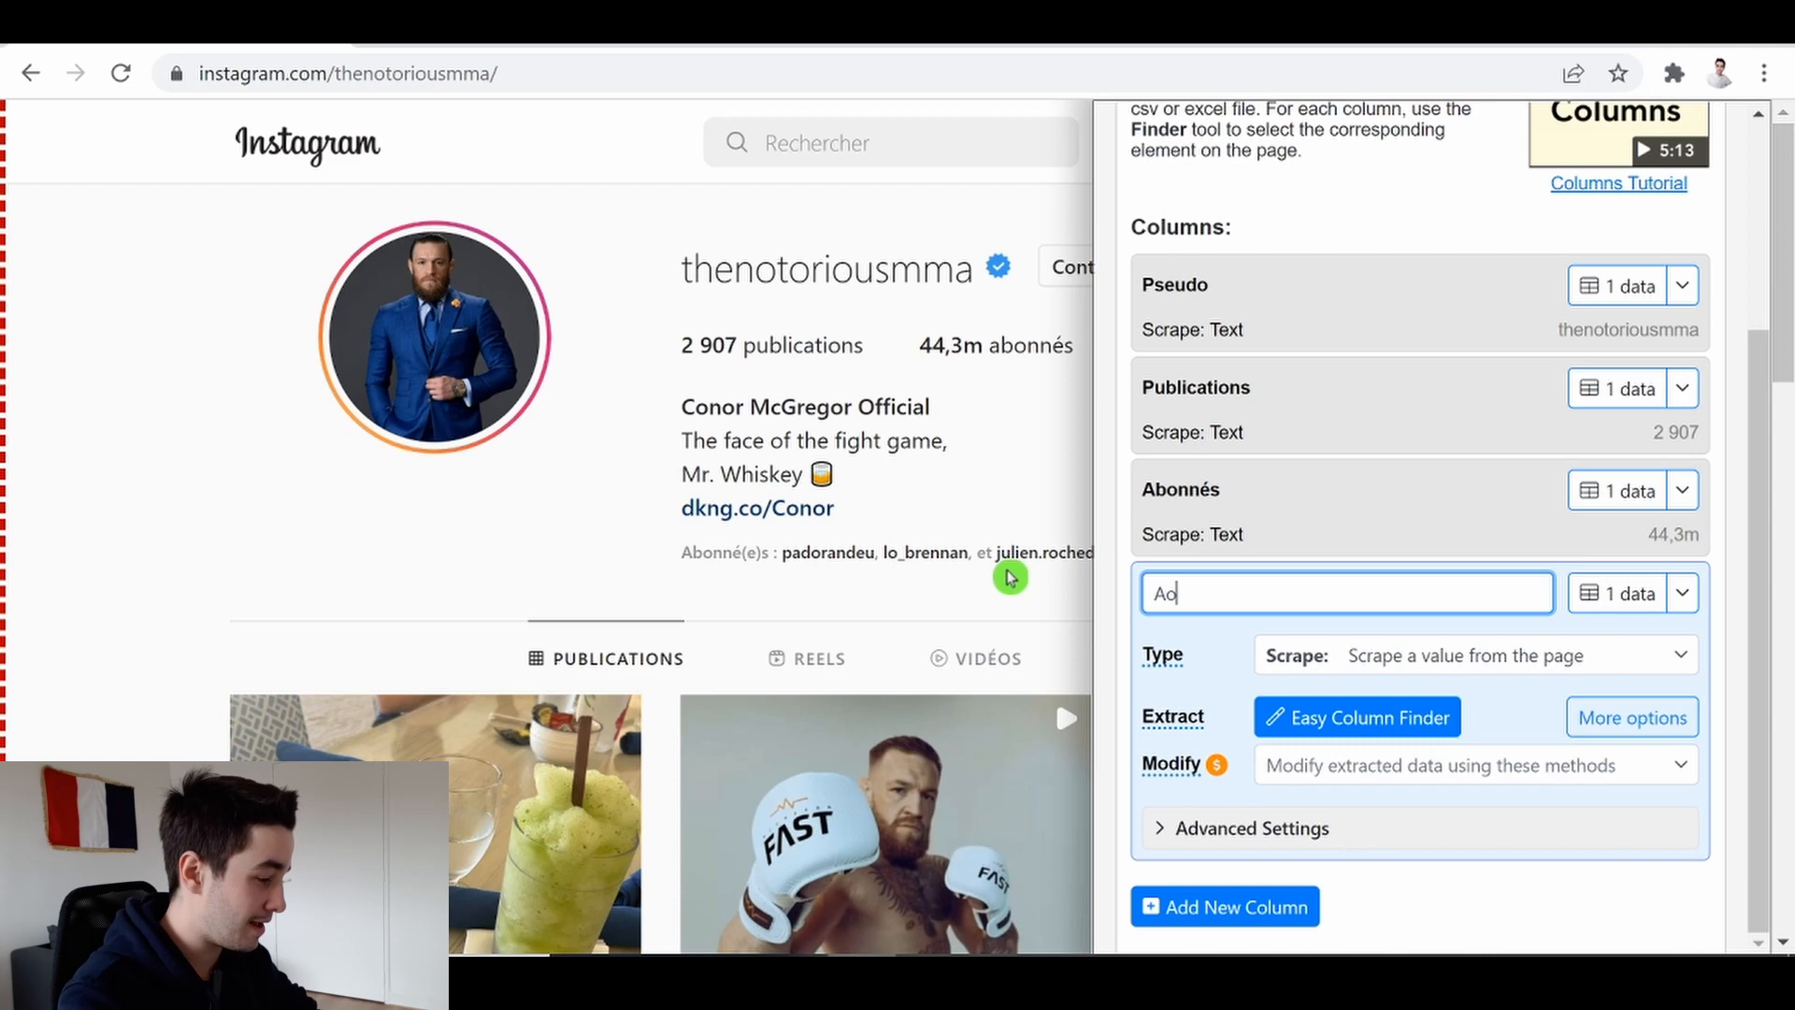
text(s)
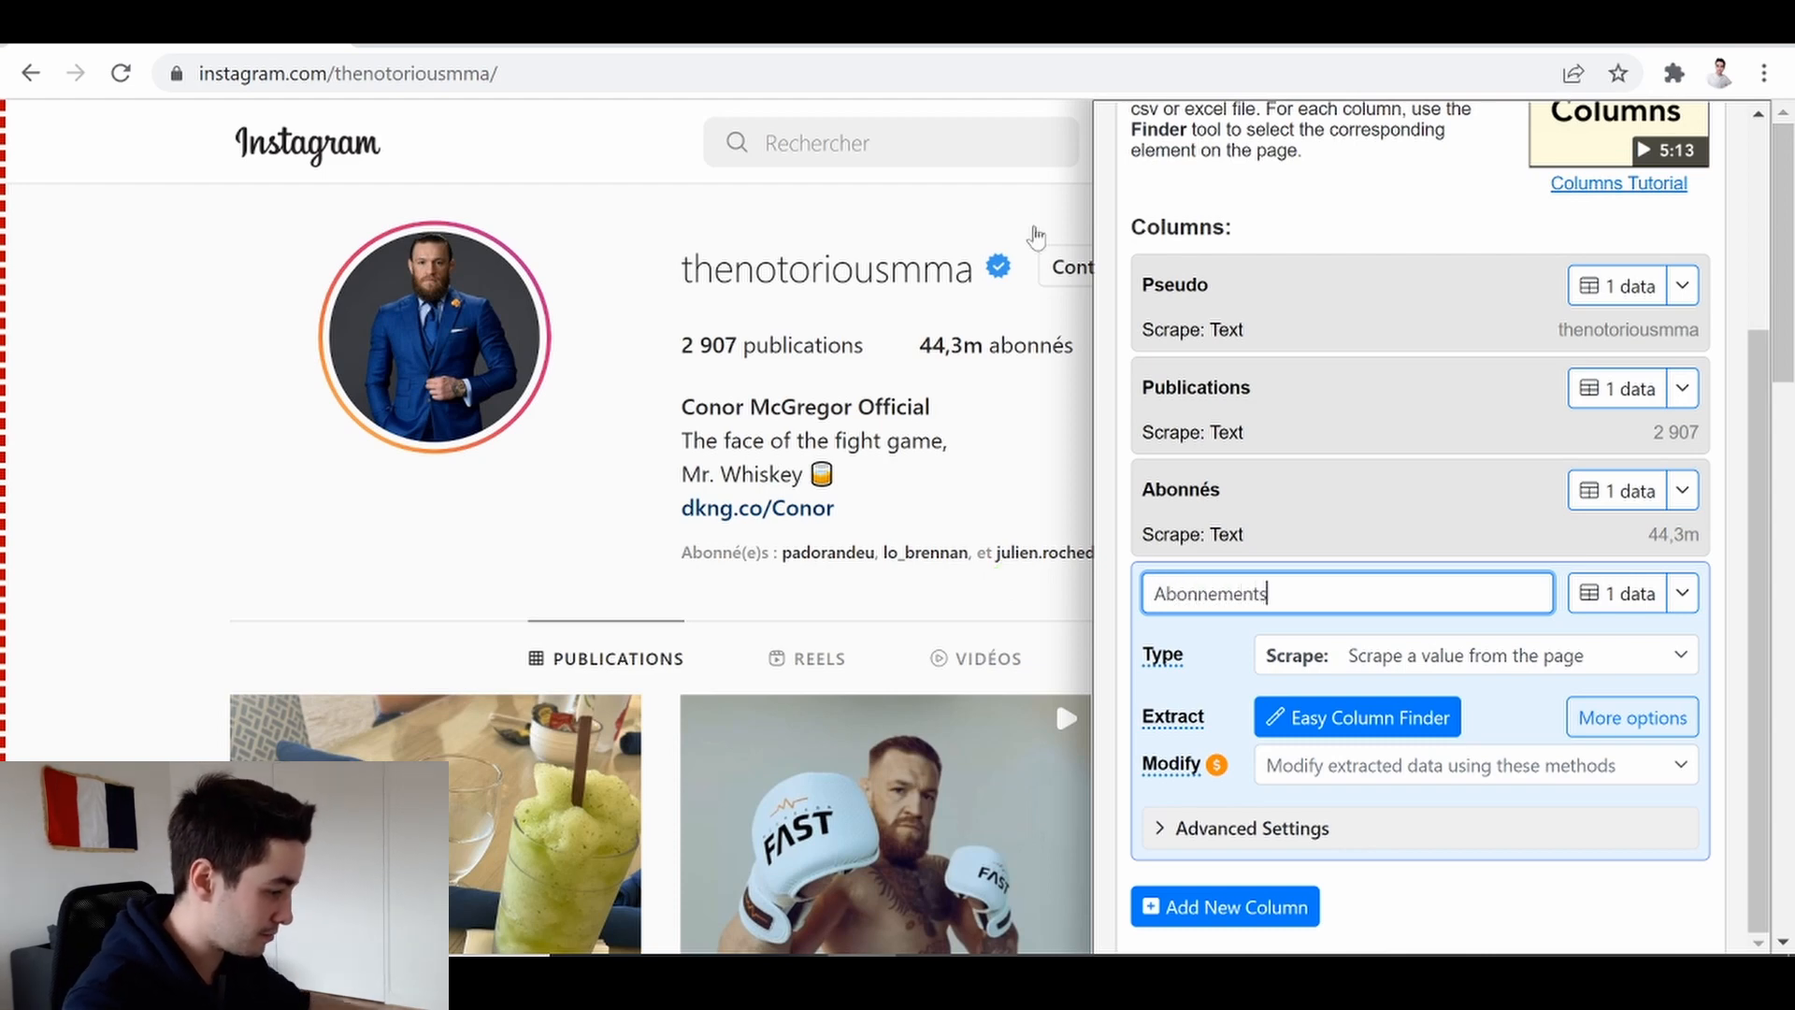
Paste the copied selector into the Abonnements column, change it to span.g47SY:eq(2), and preview its data
click(1186, 829)
click(1306, 795)
key(ctrl+v)
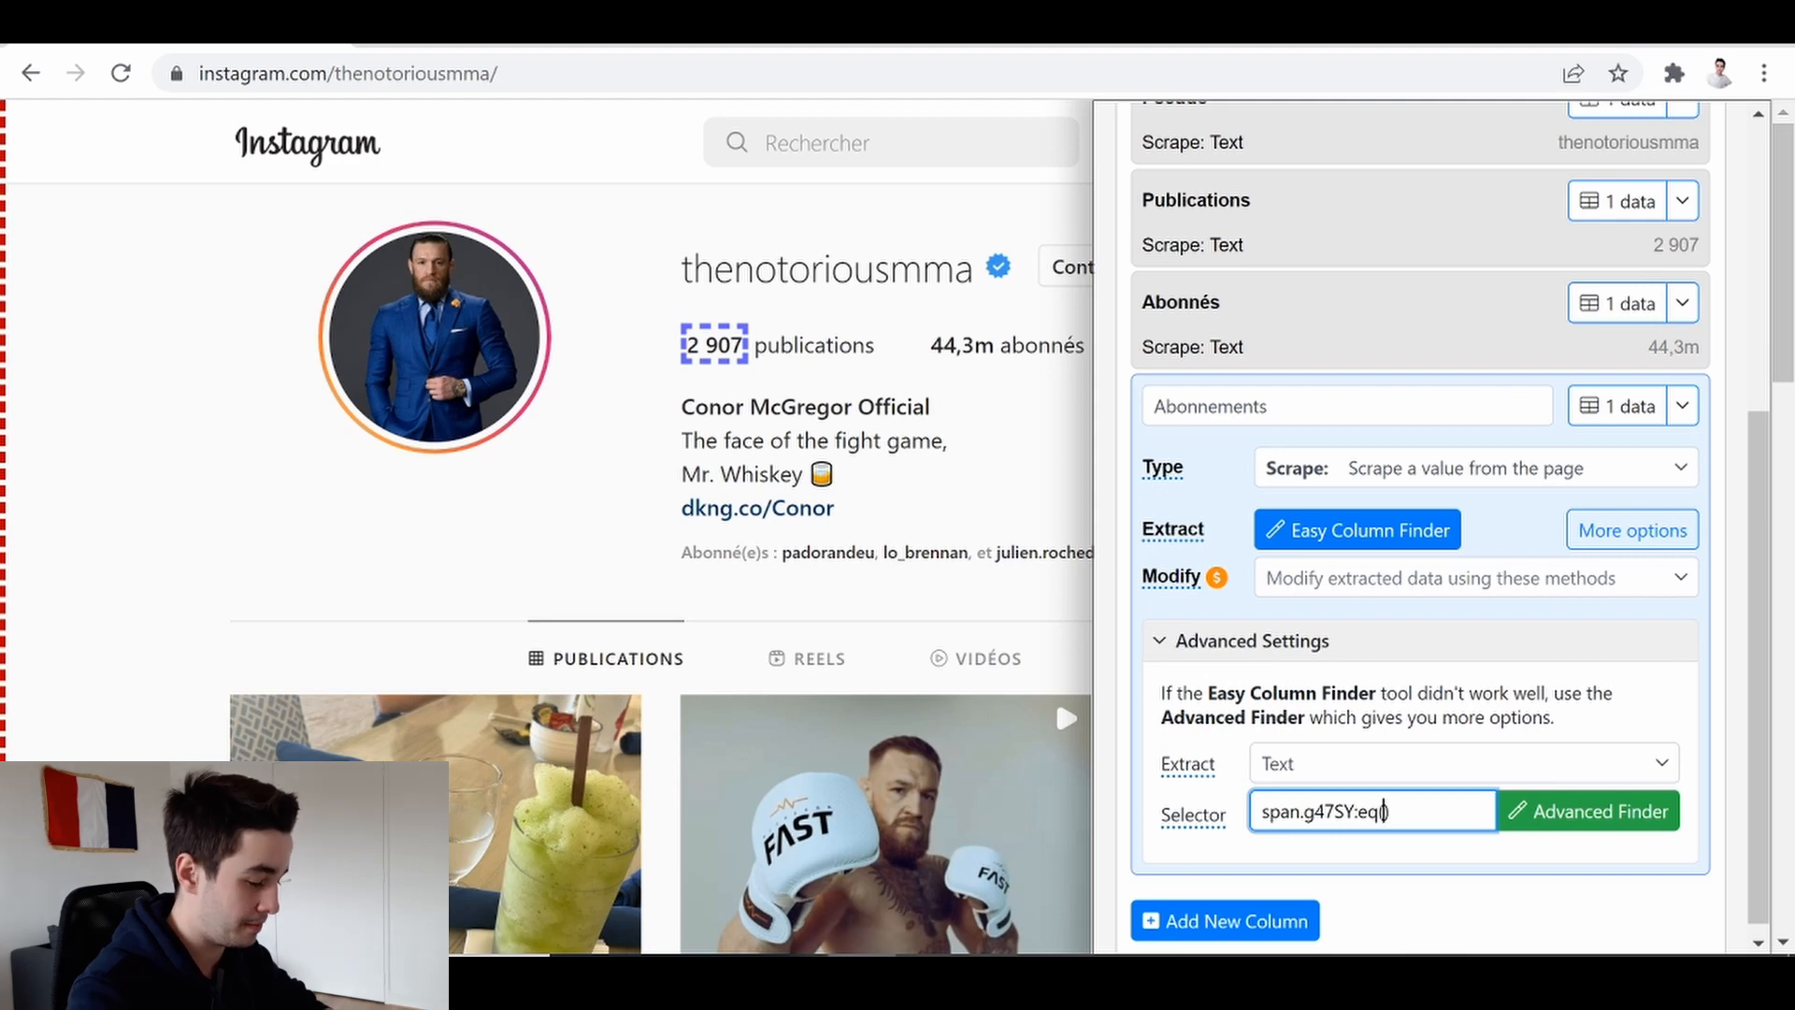
text(2)
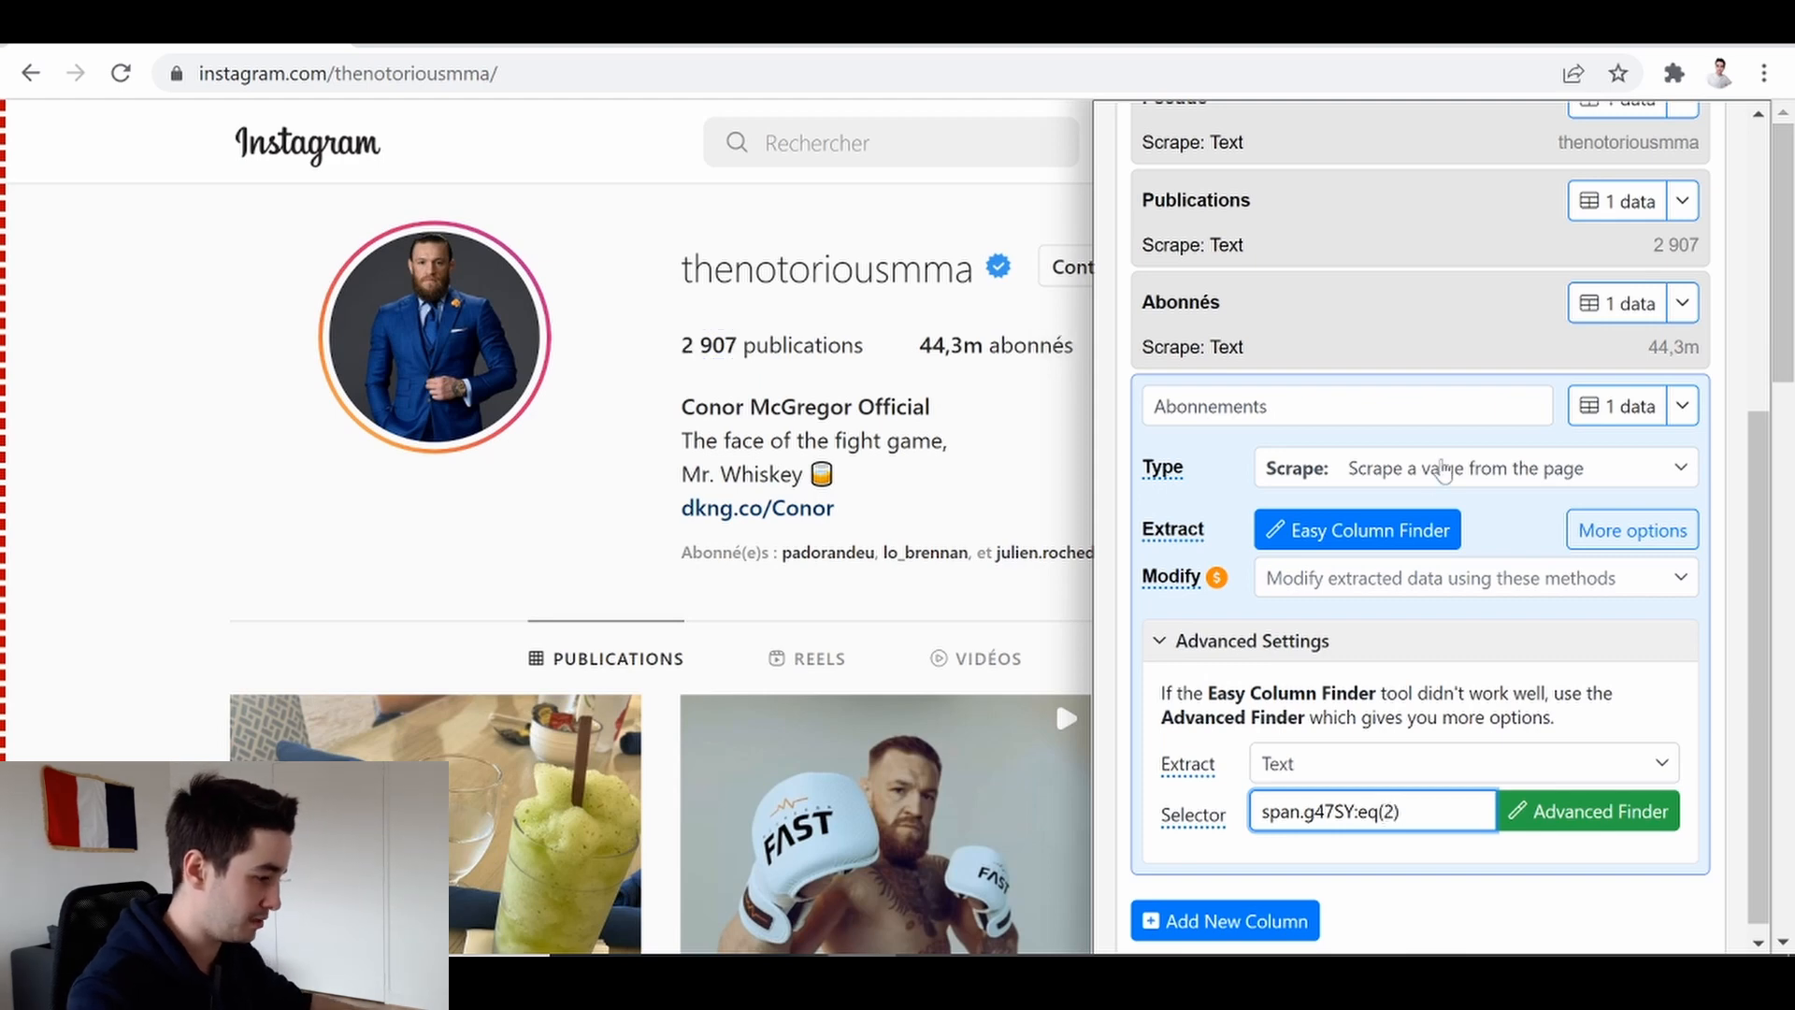
click(1618, 404)
click(1660, 142)
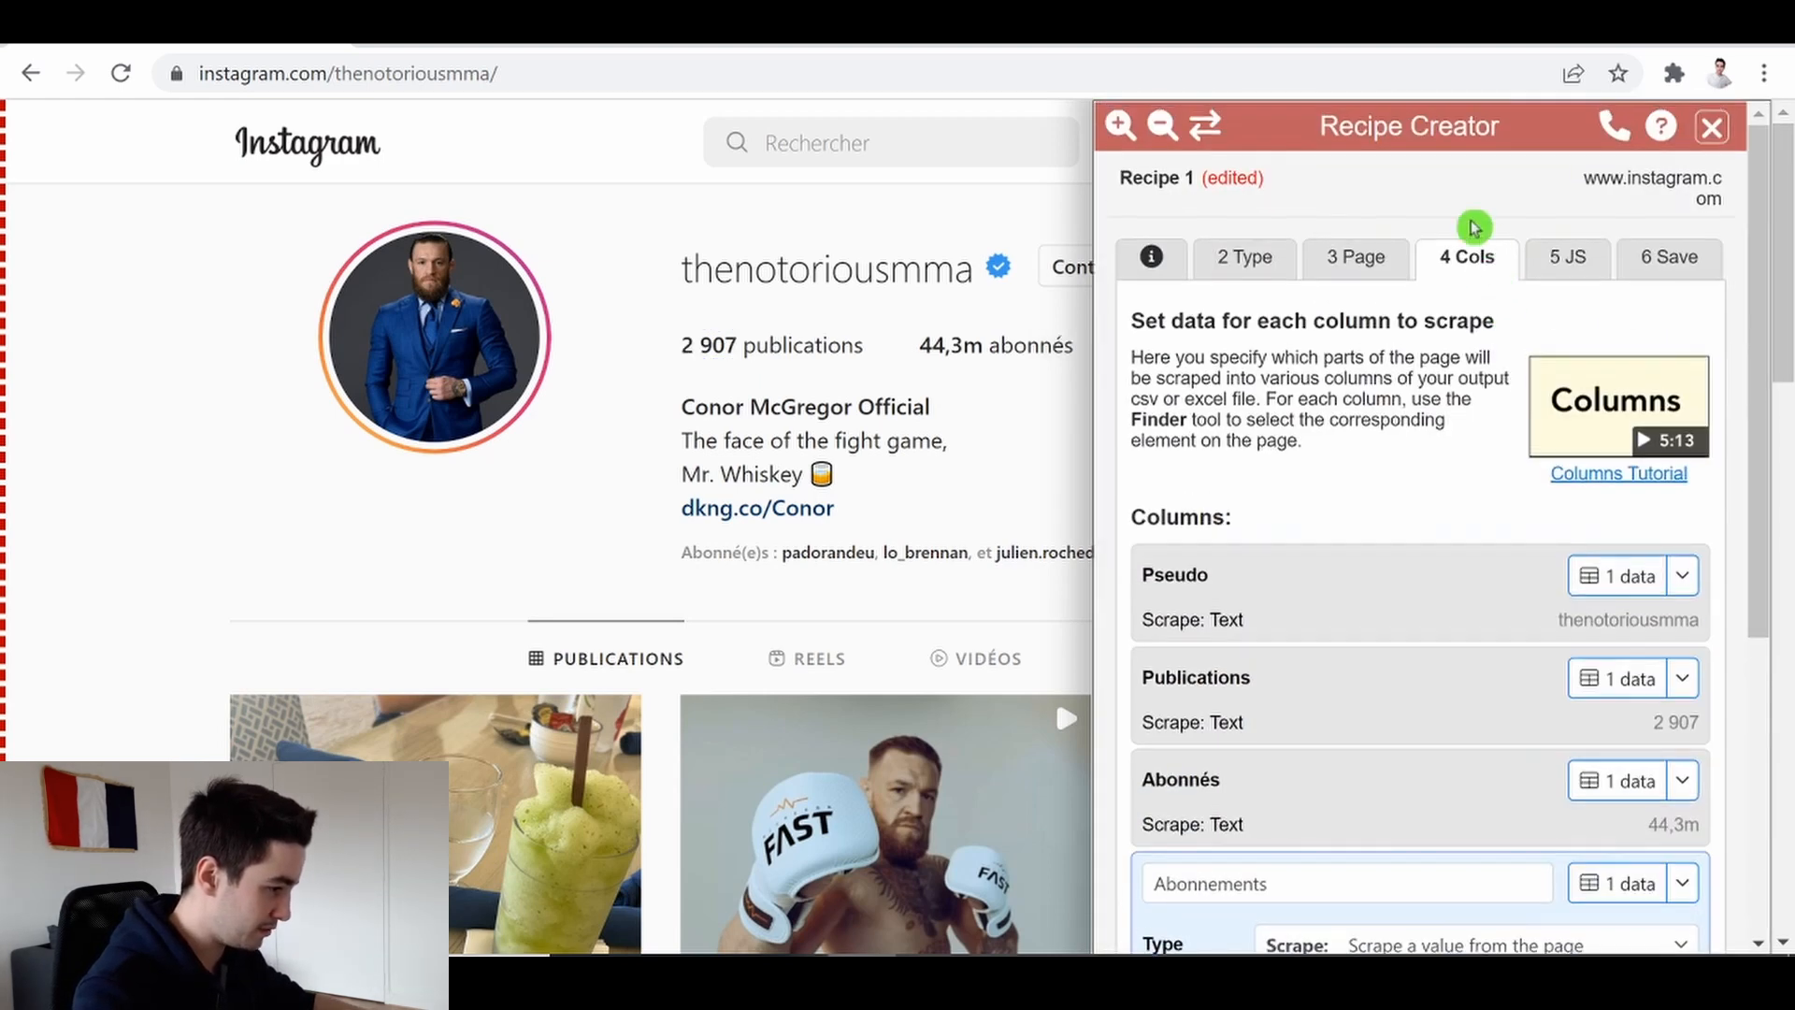
click(1205, 124)
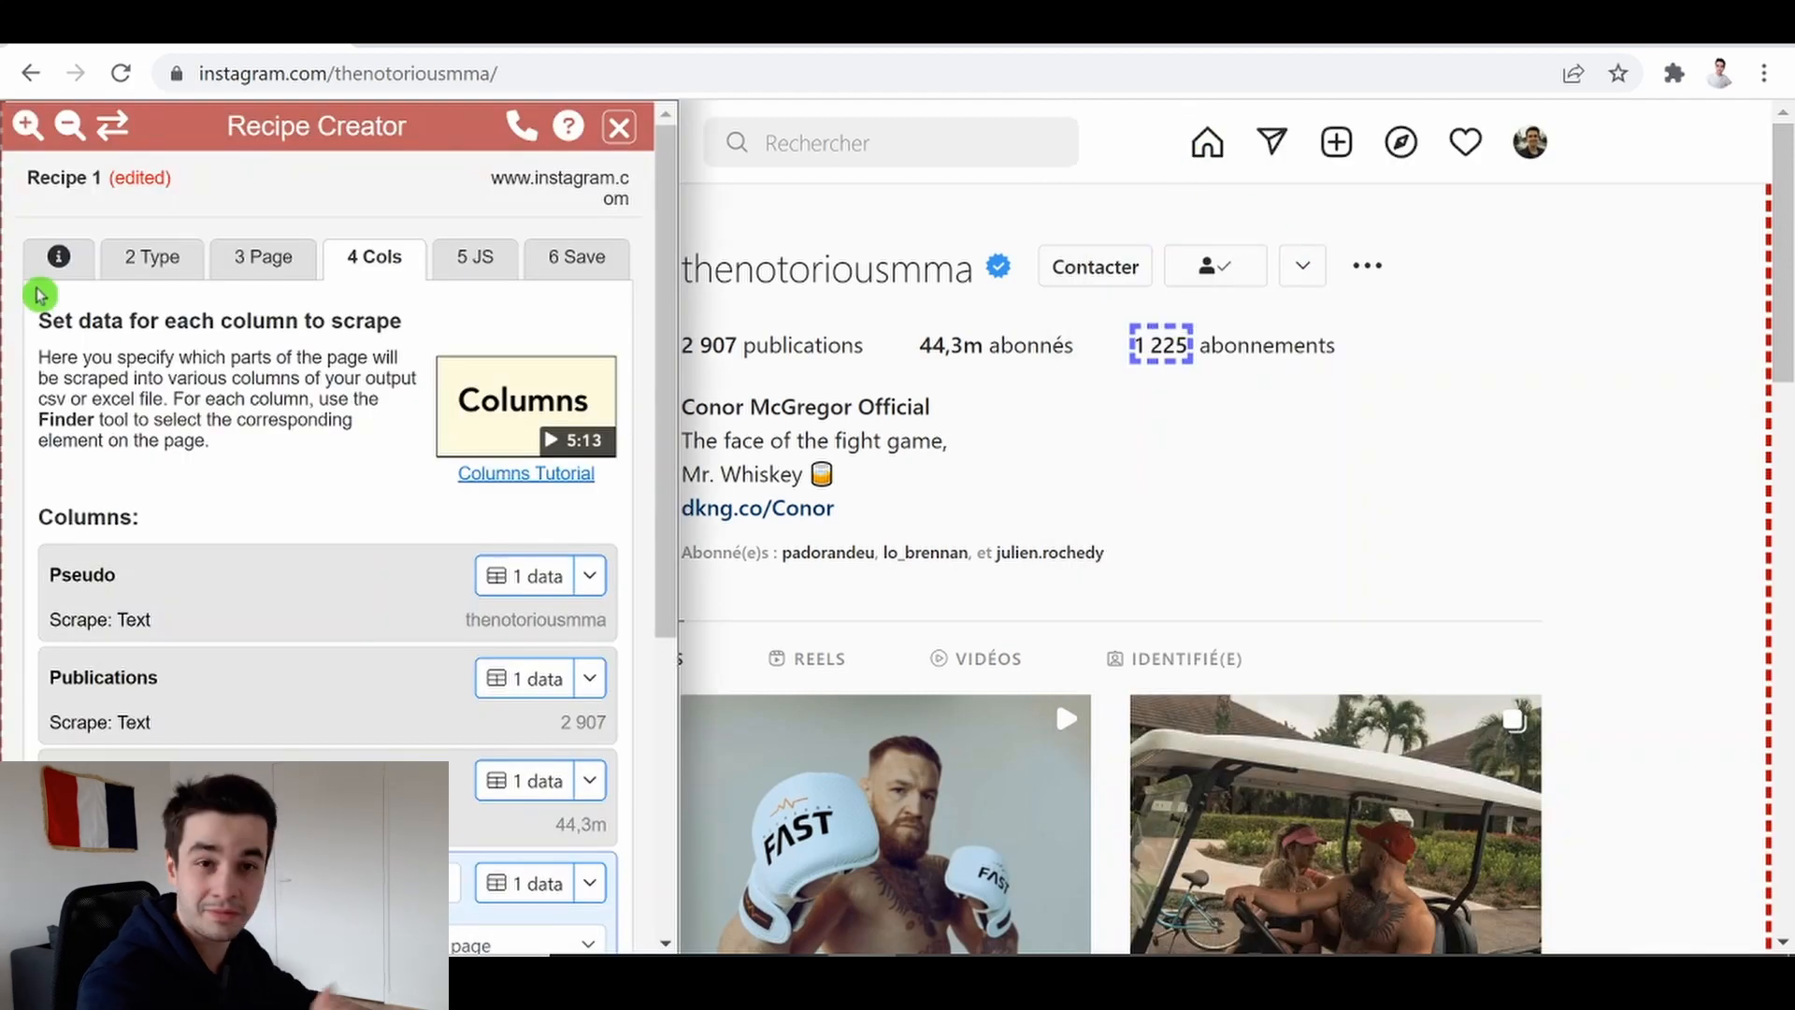
click(112, 124)
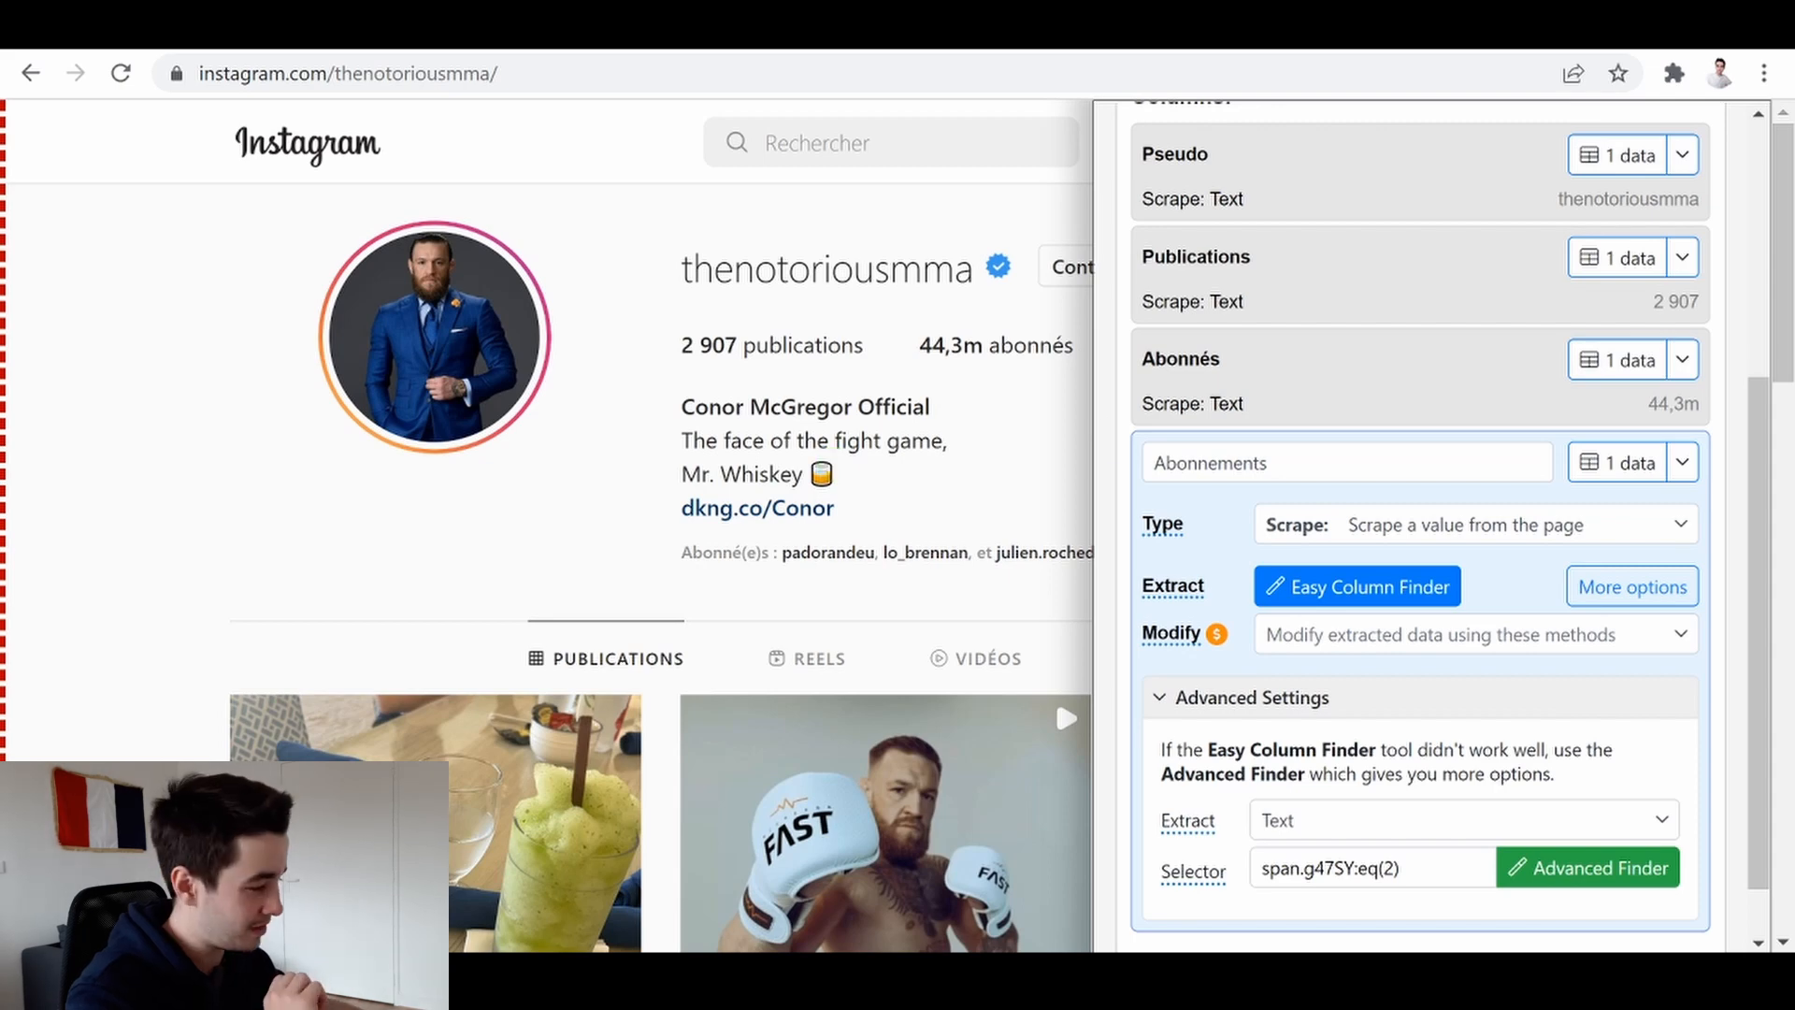
Add a fifth column and name it Bio
scroll(1590, 477, down, 1)
click(1150, 906)
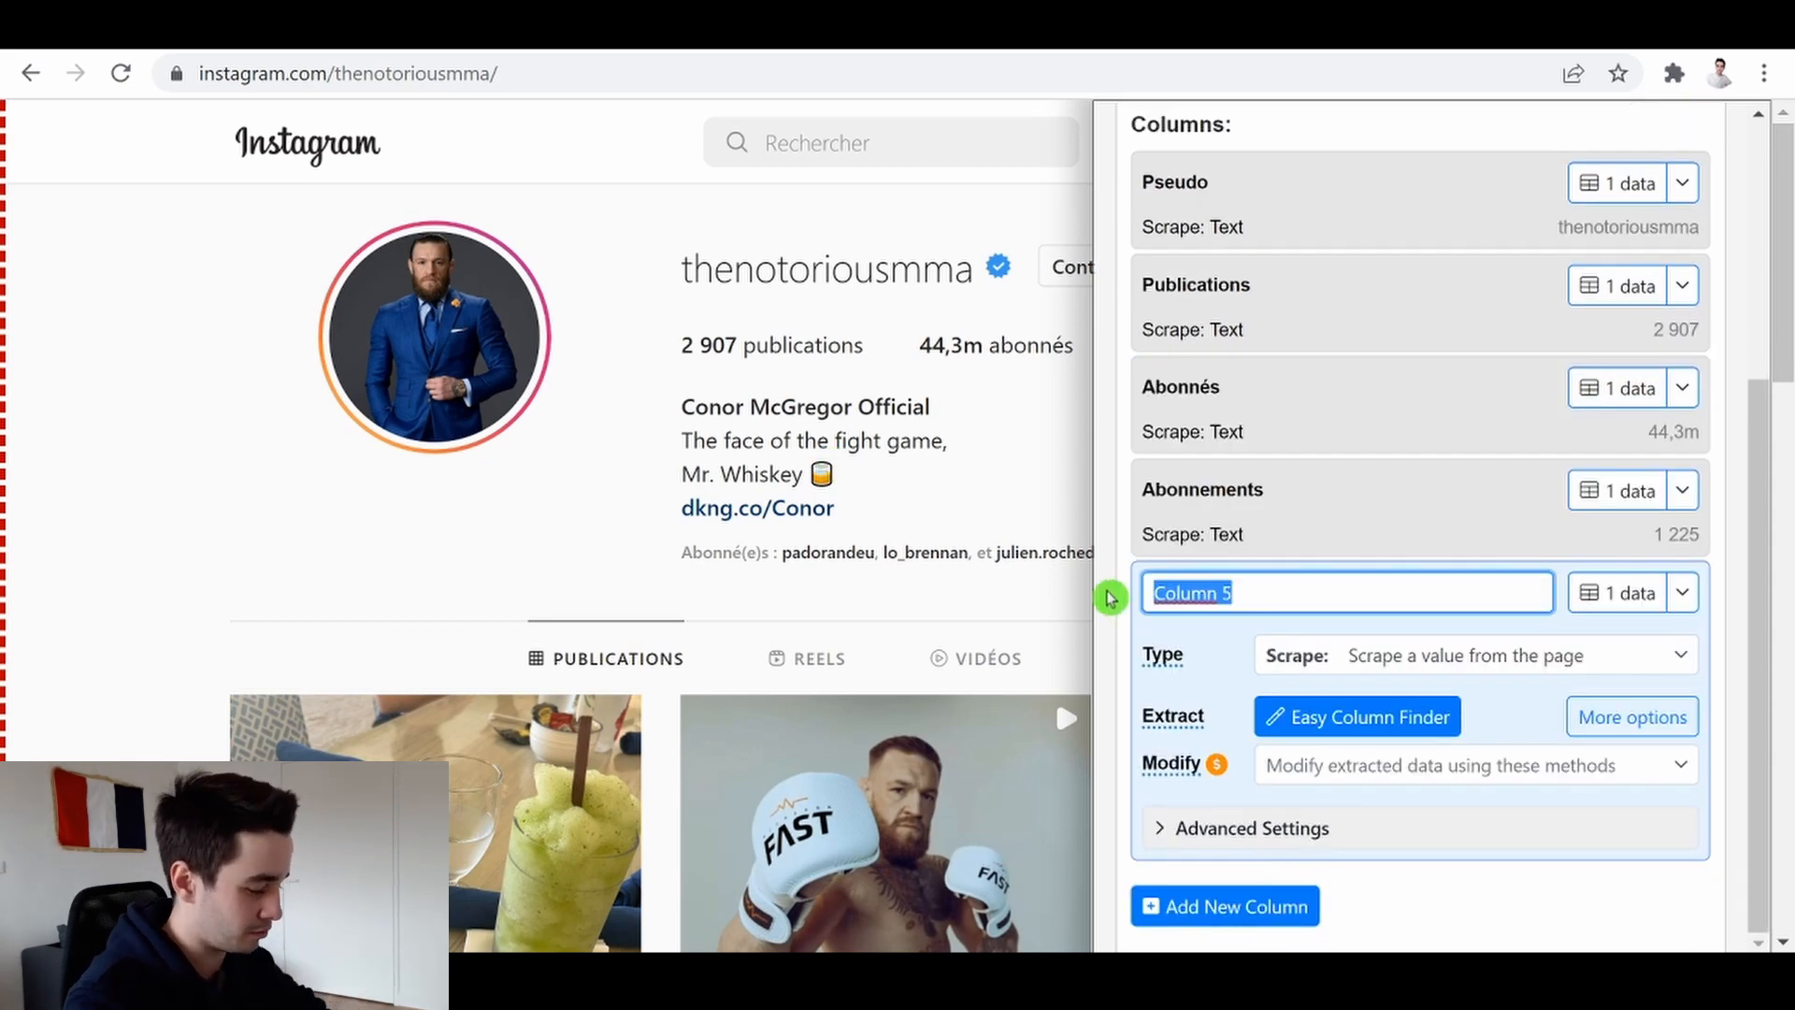
text(Bi)
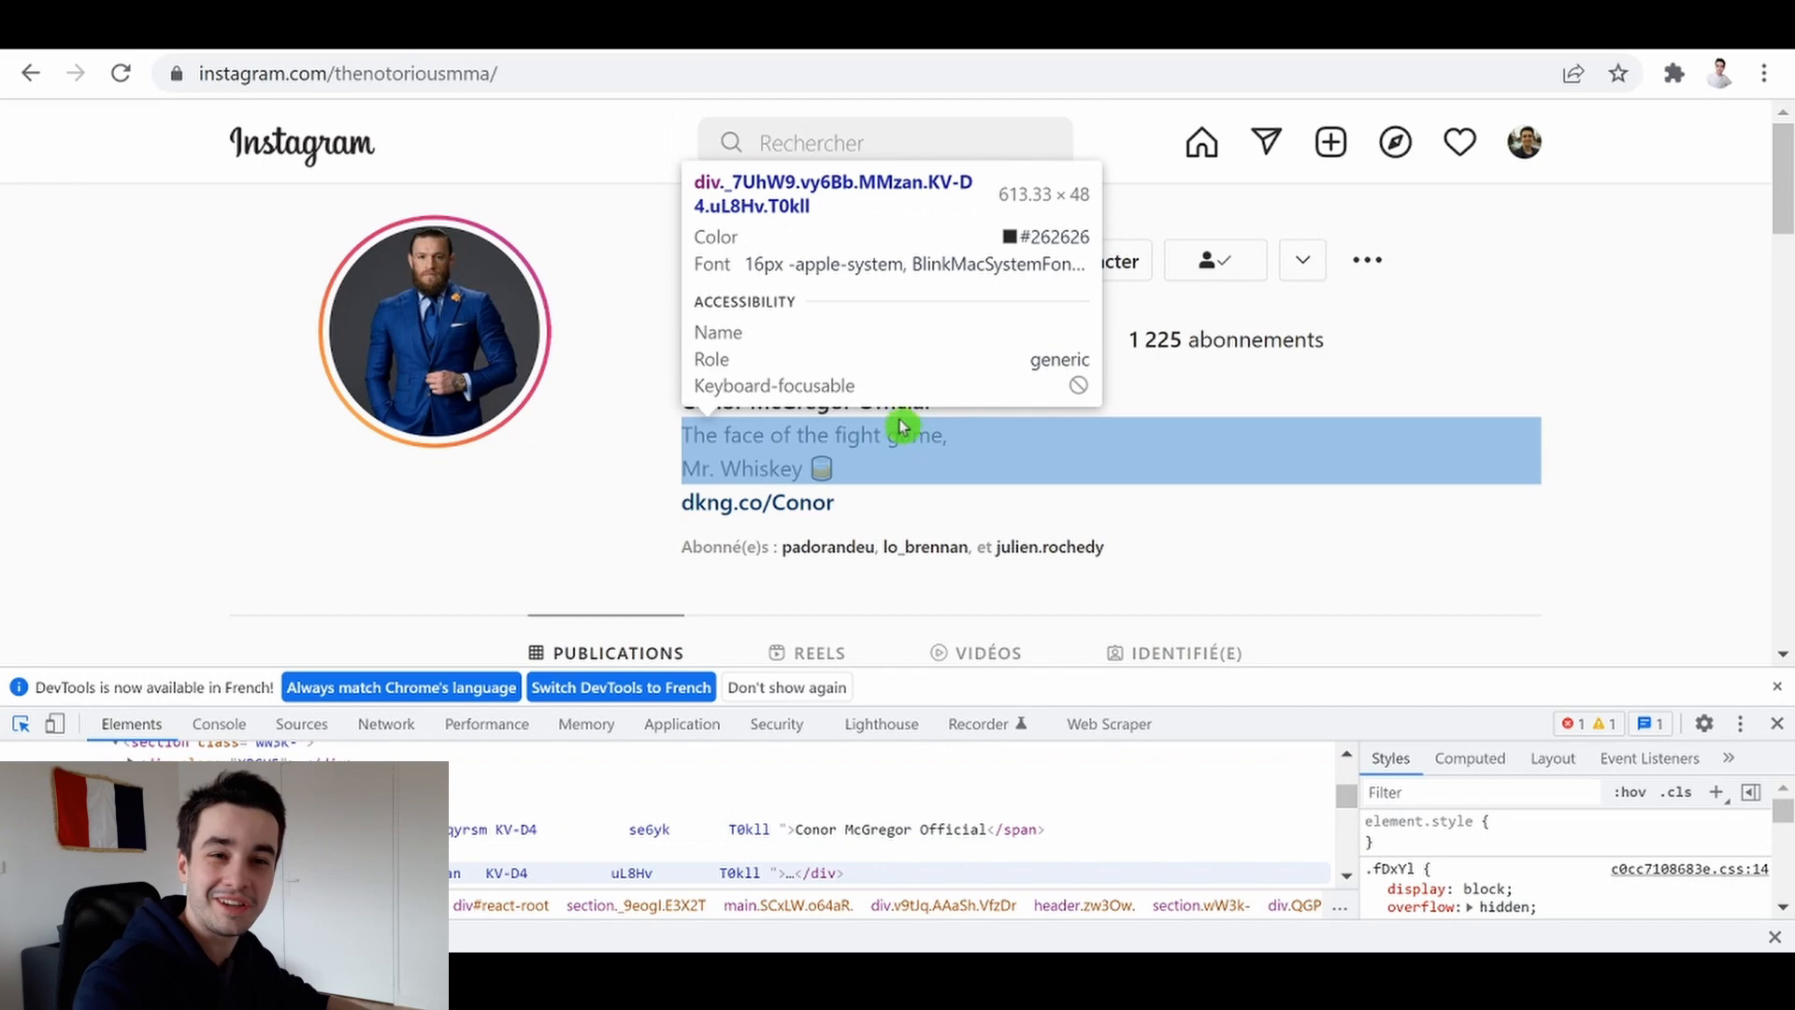
Inspect the profile's bio text in DevTools and copy its CSS selector, then close DevTools
click(901, 467)
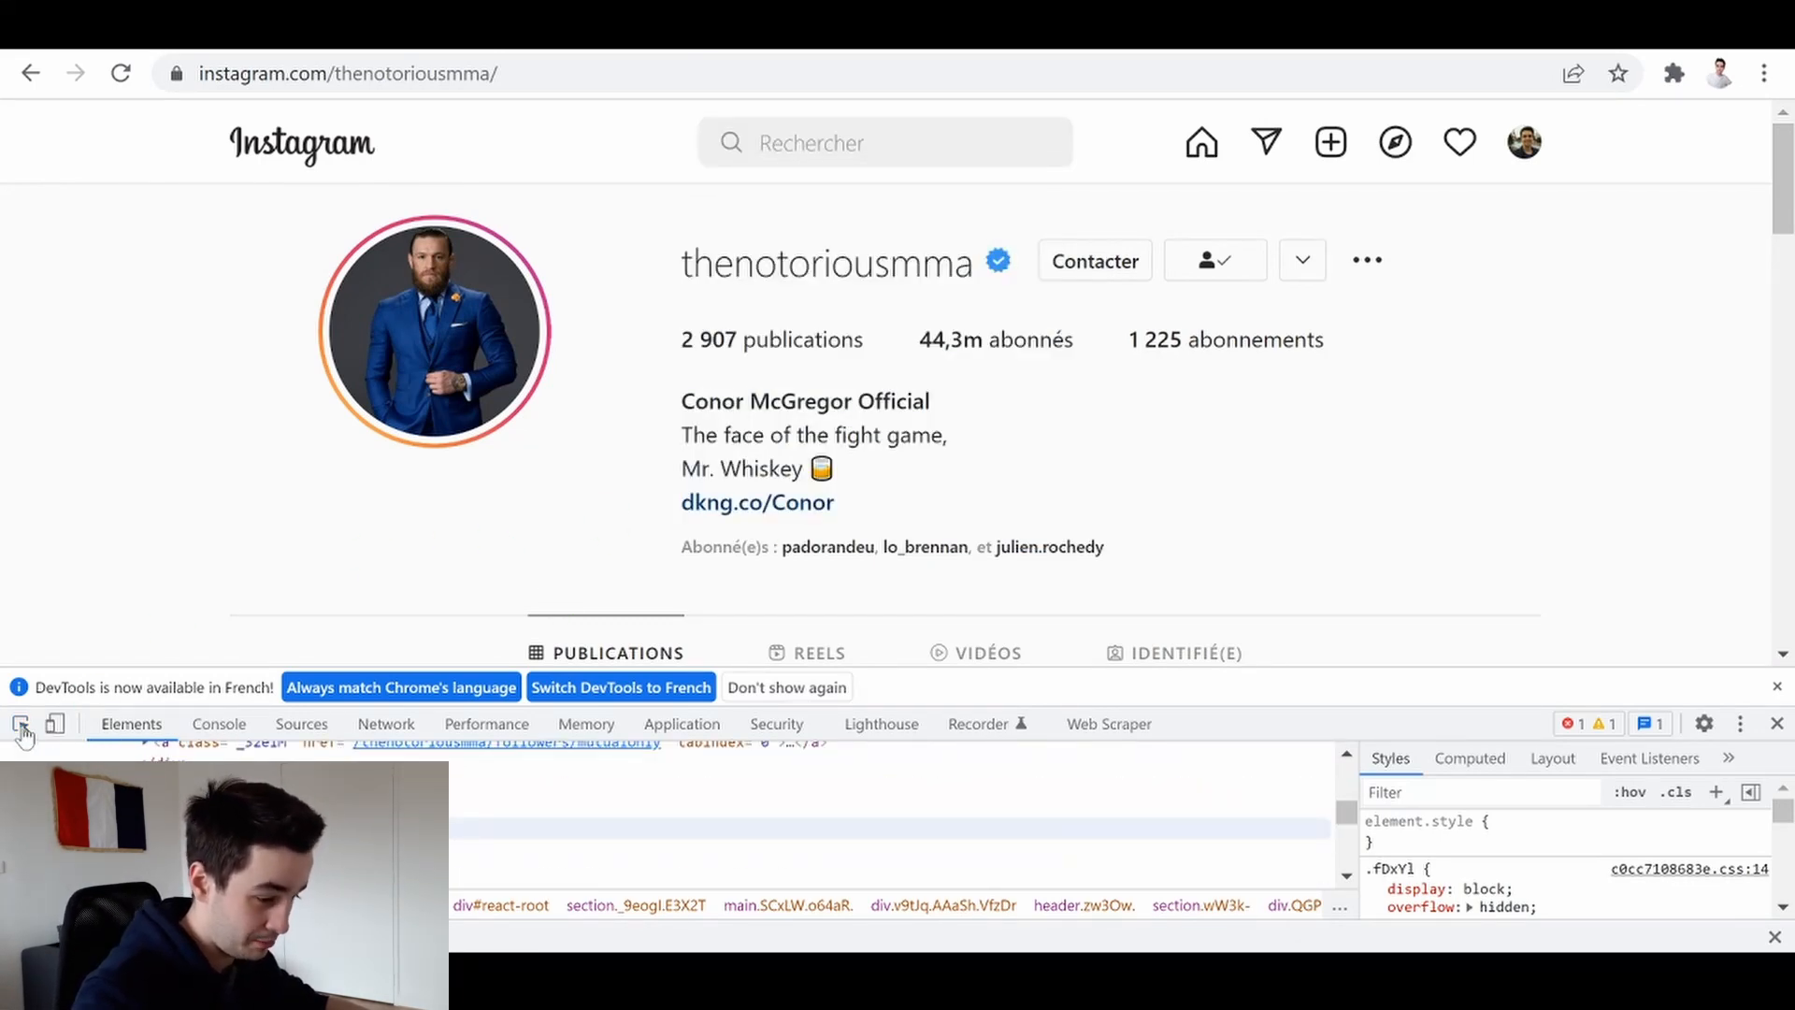
click(23, 735)
click(882, 449)
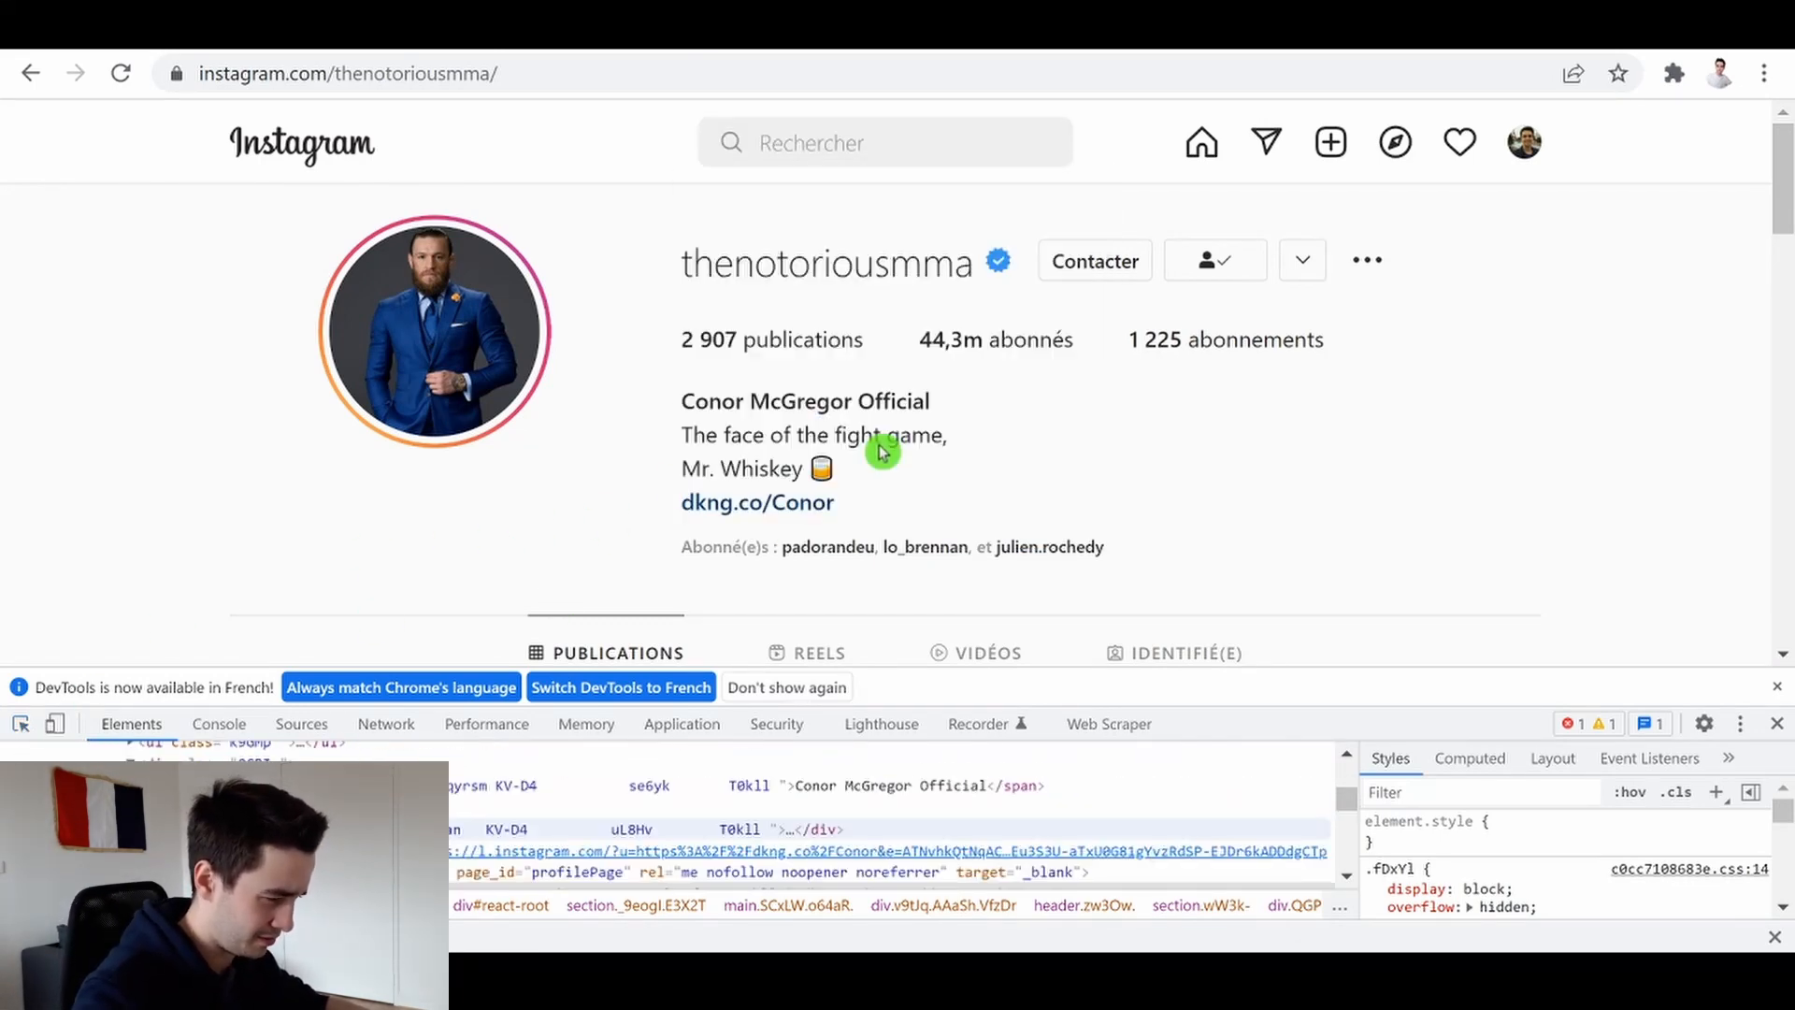
right_click(595, 828)
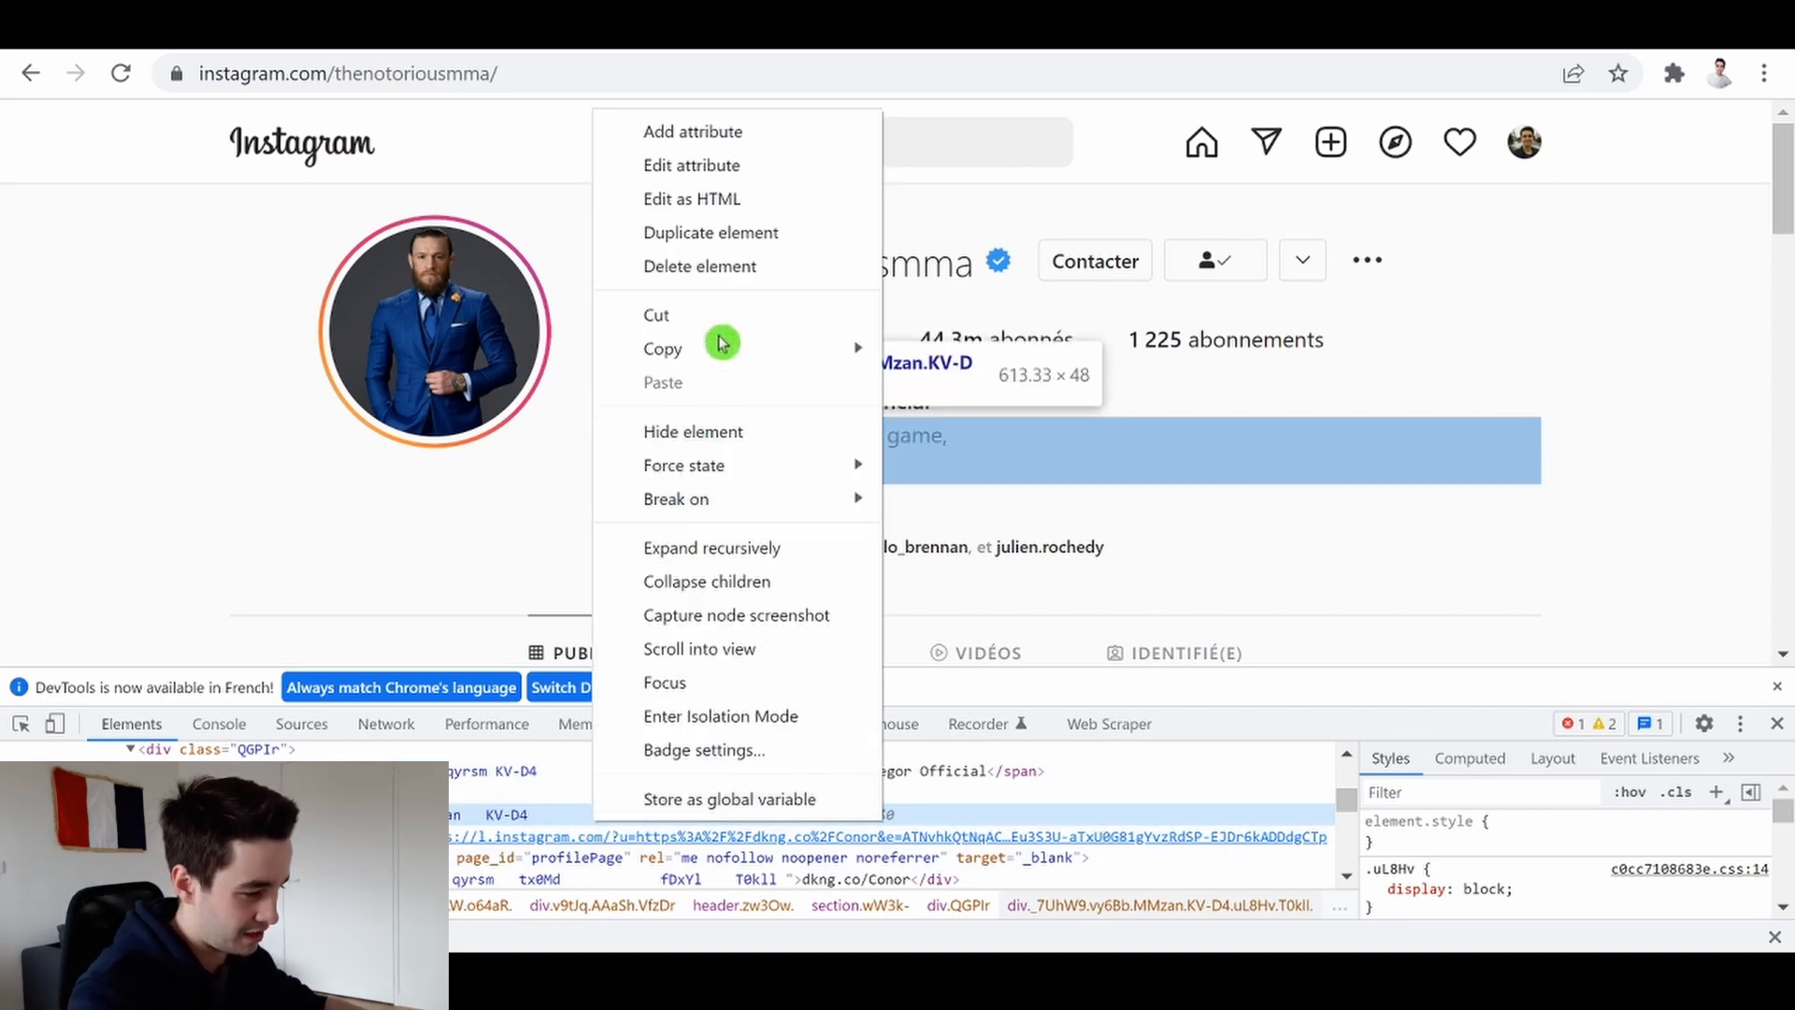
mouse_move(713, 349)
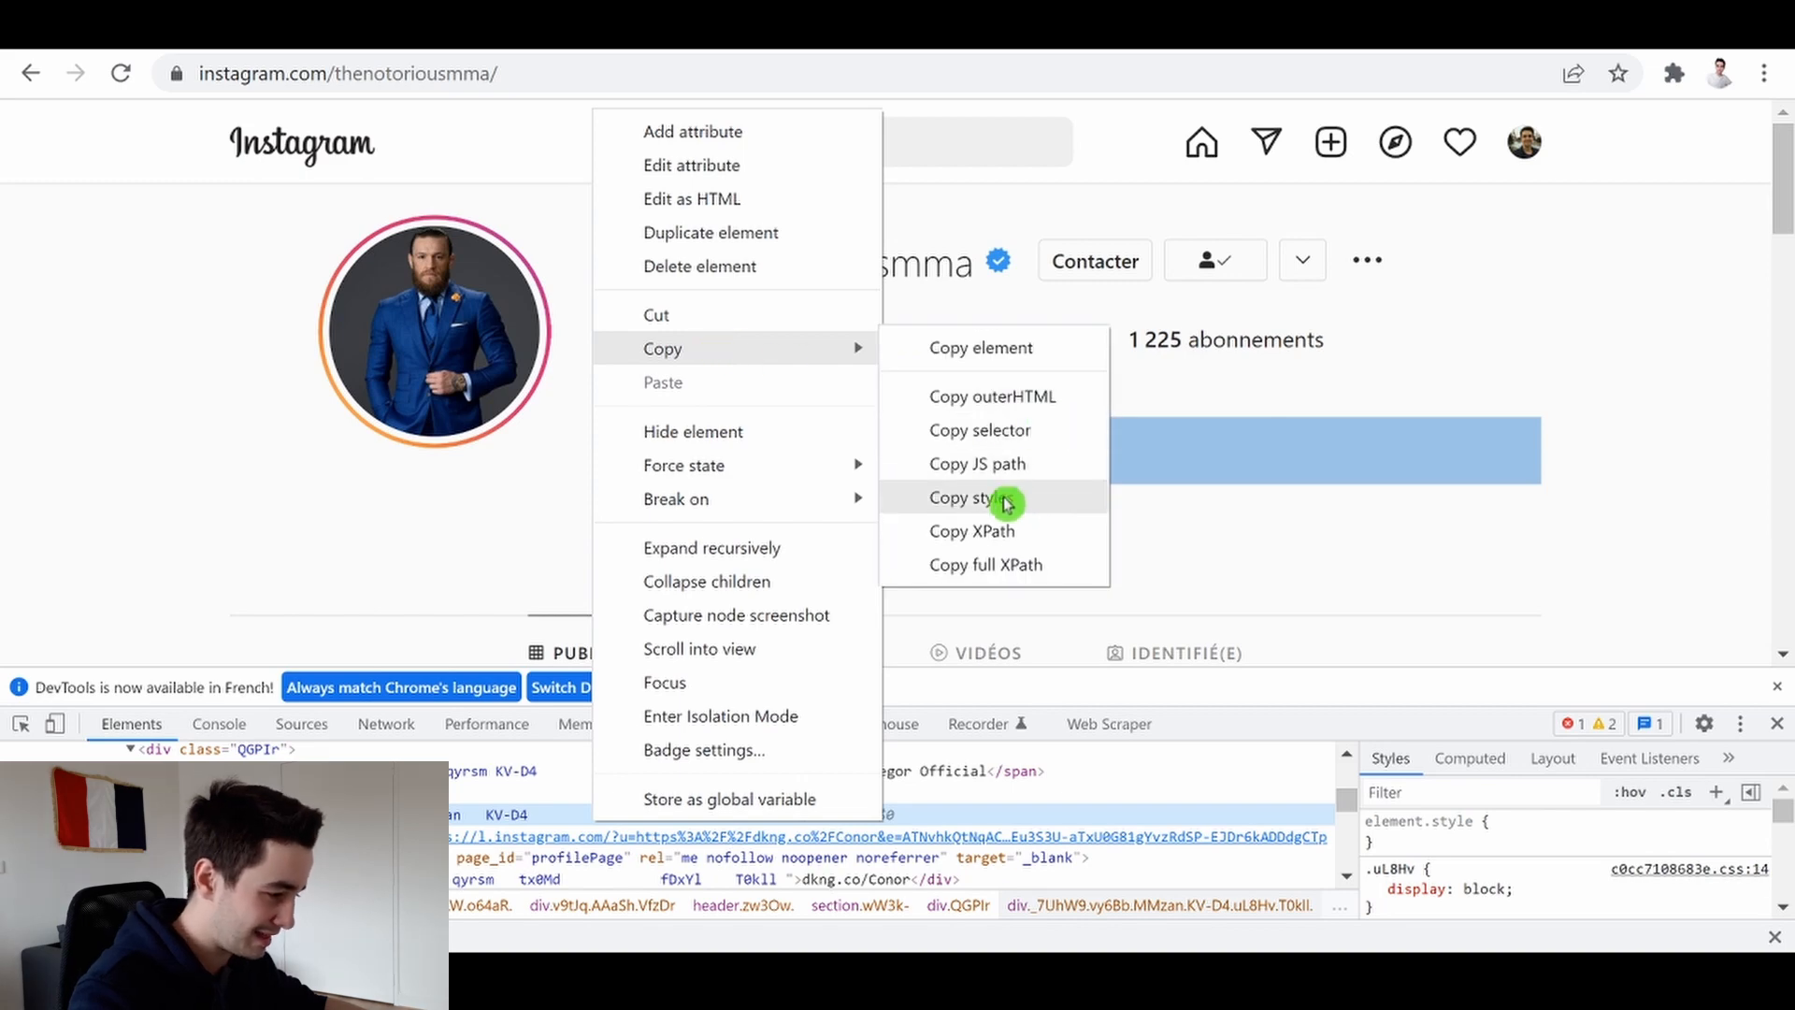
click(1010, 433)
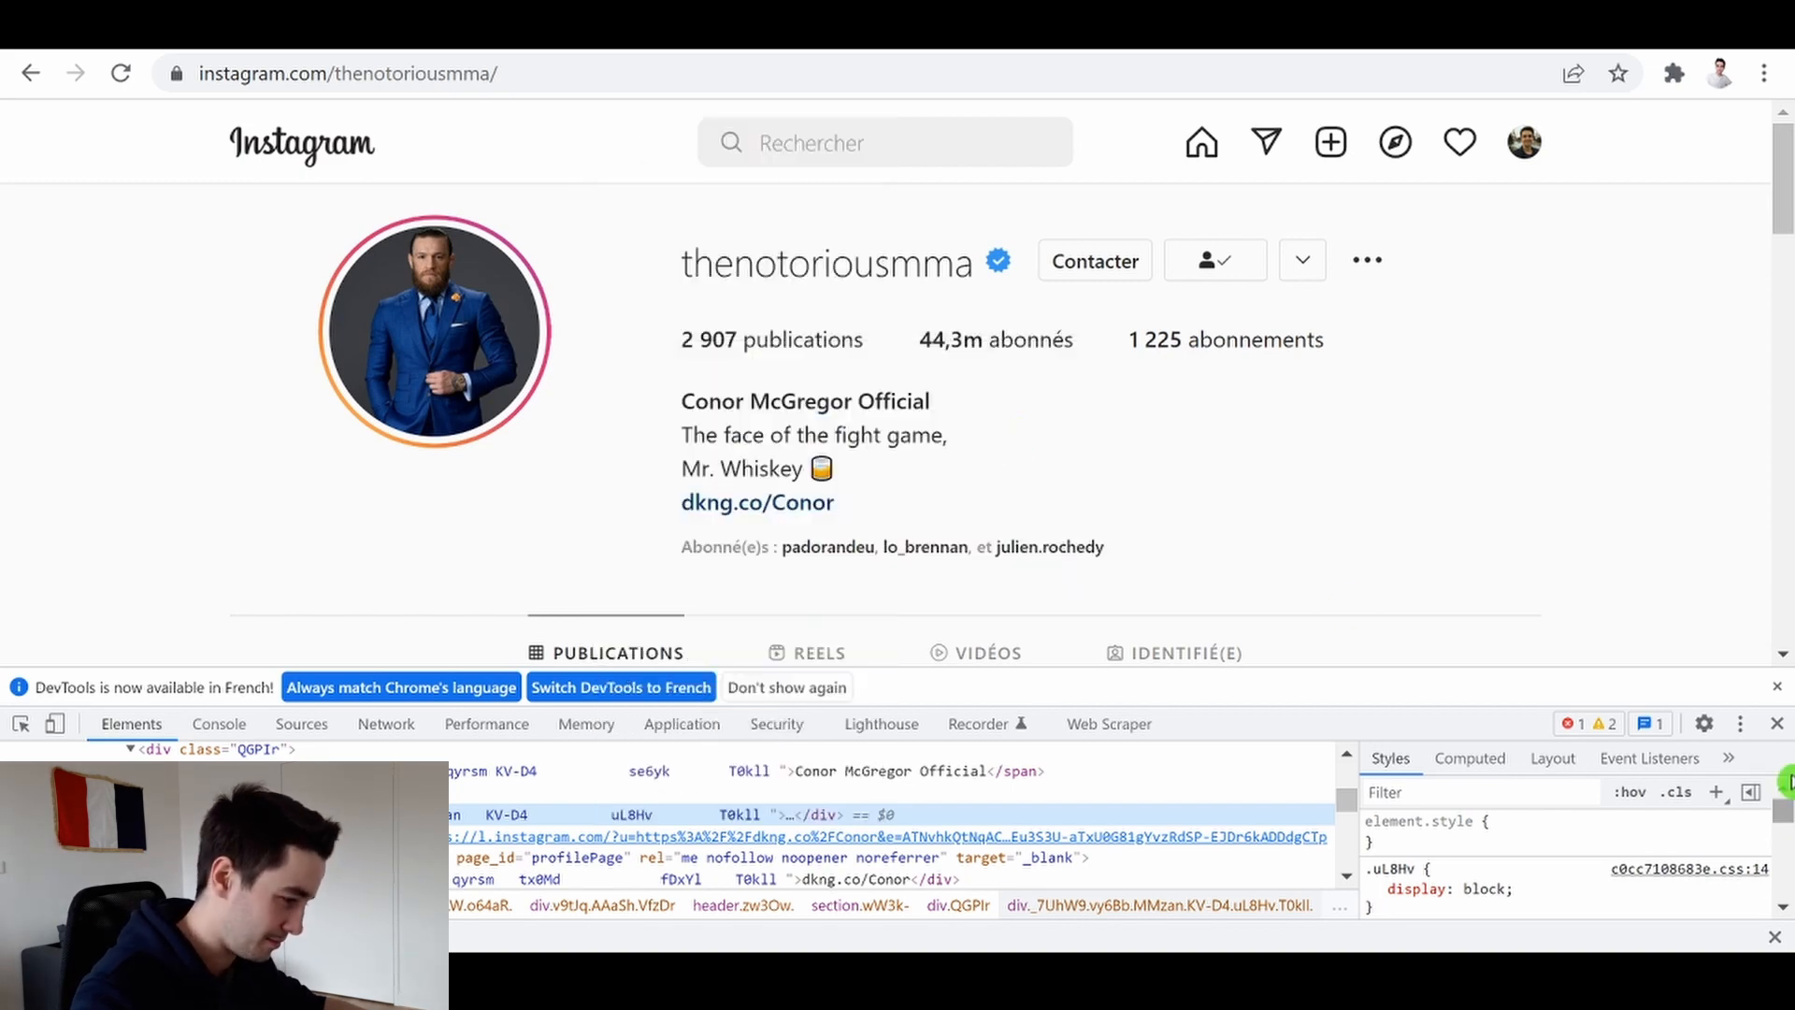
key(F12)
In Word, paste the selector, trim it down to div.QGPIr > div, and select it for copying
mouse_move(933, 977)
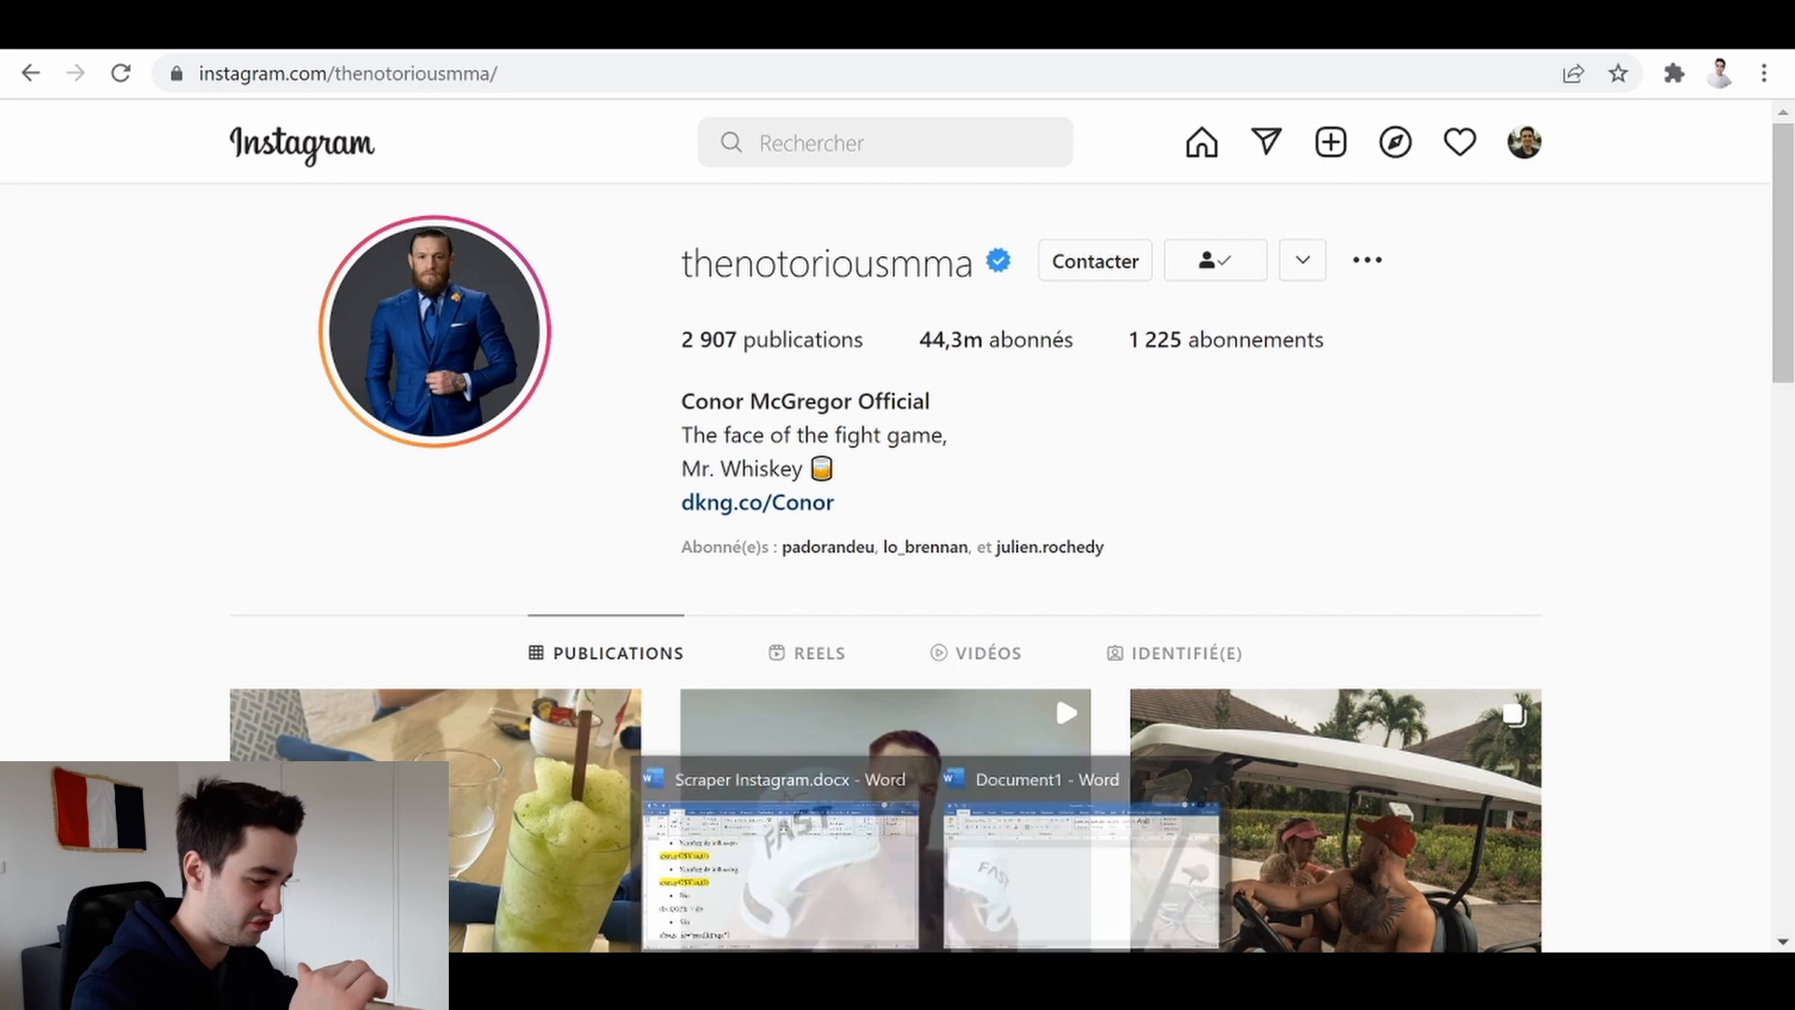
click(1071, 865)
key(ctrl+v)
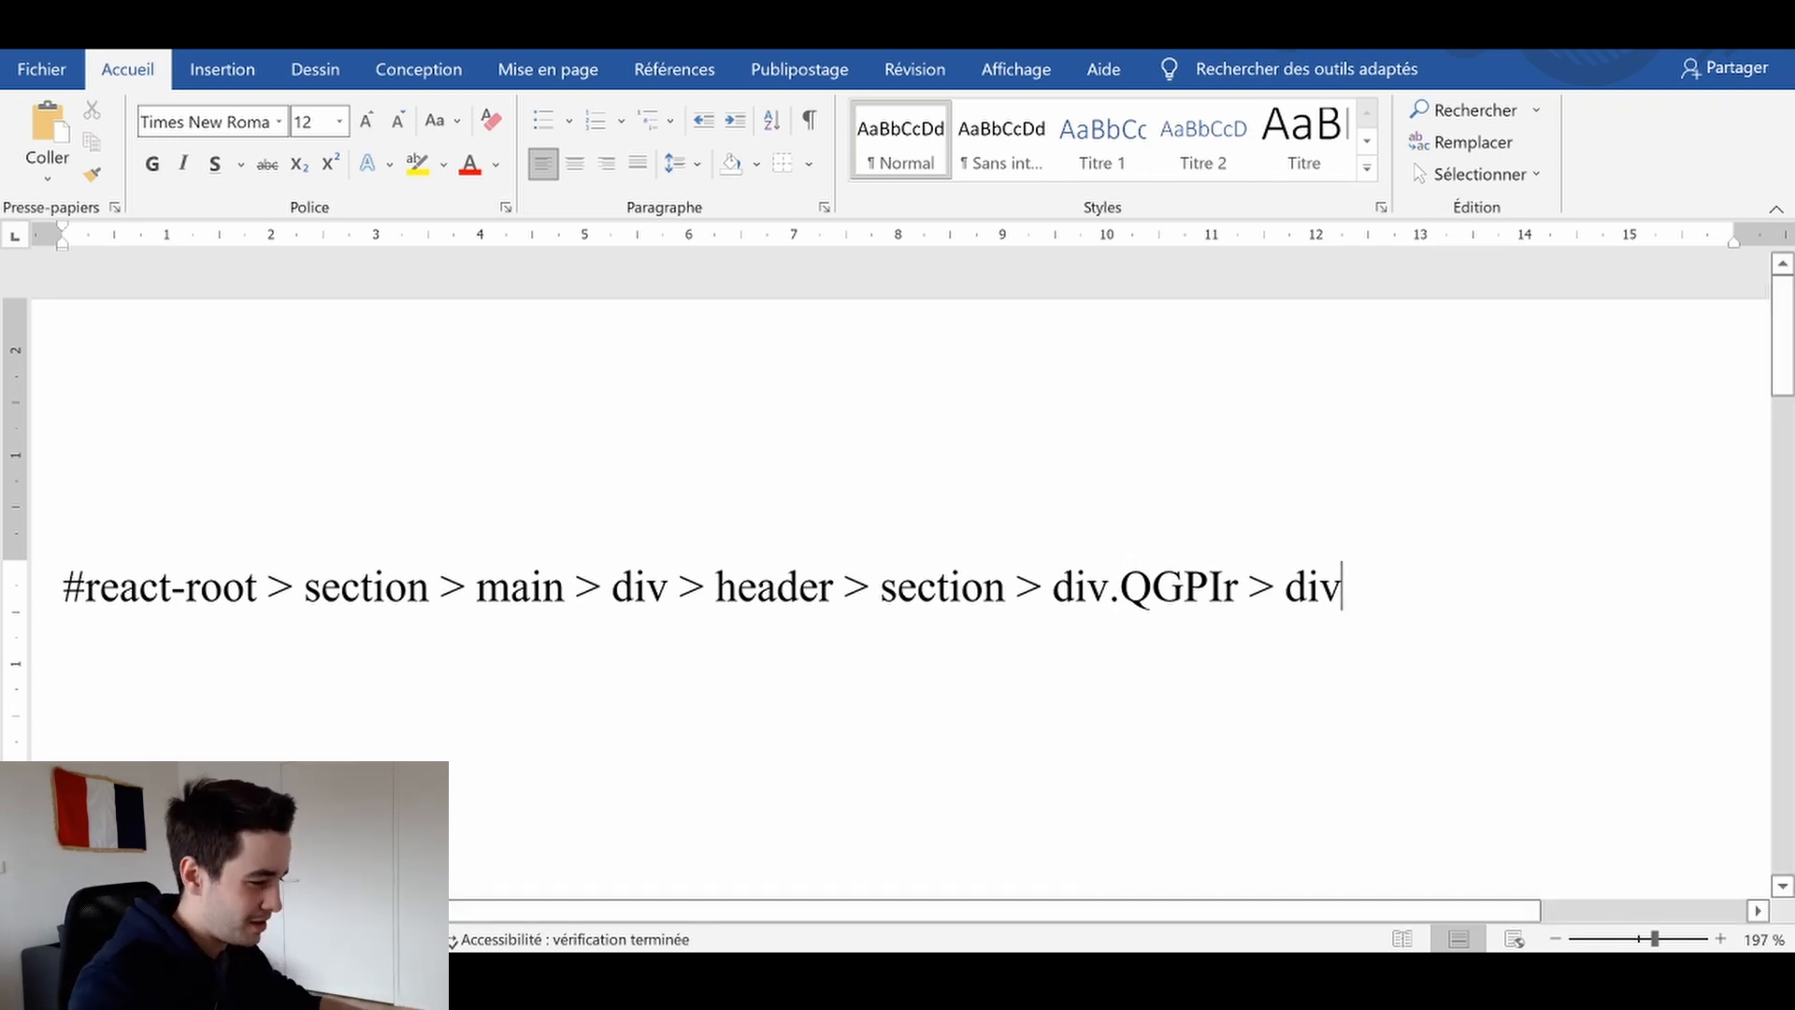
drag(63, 591, 1051, 591)
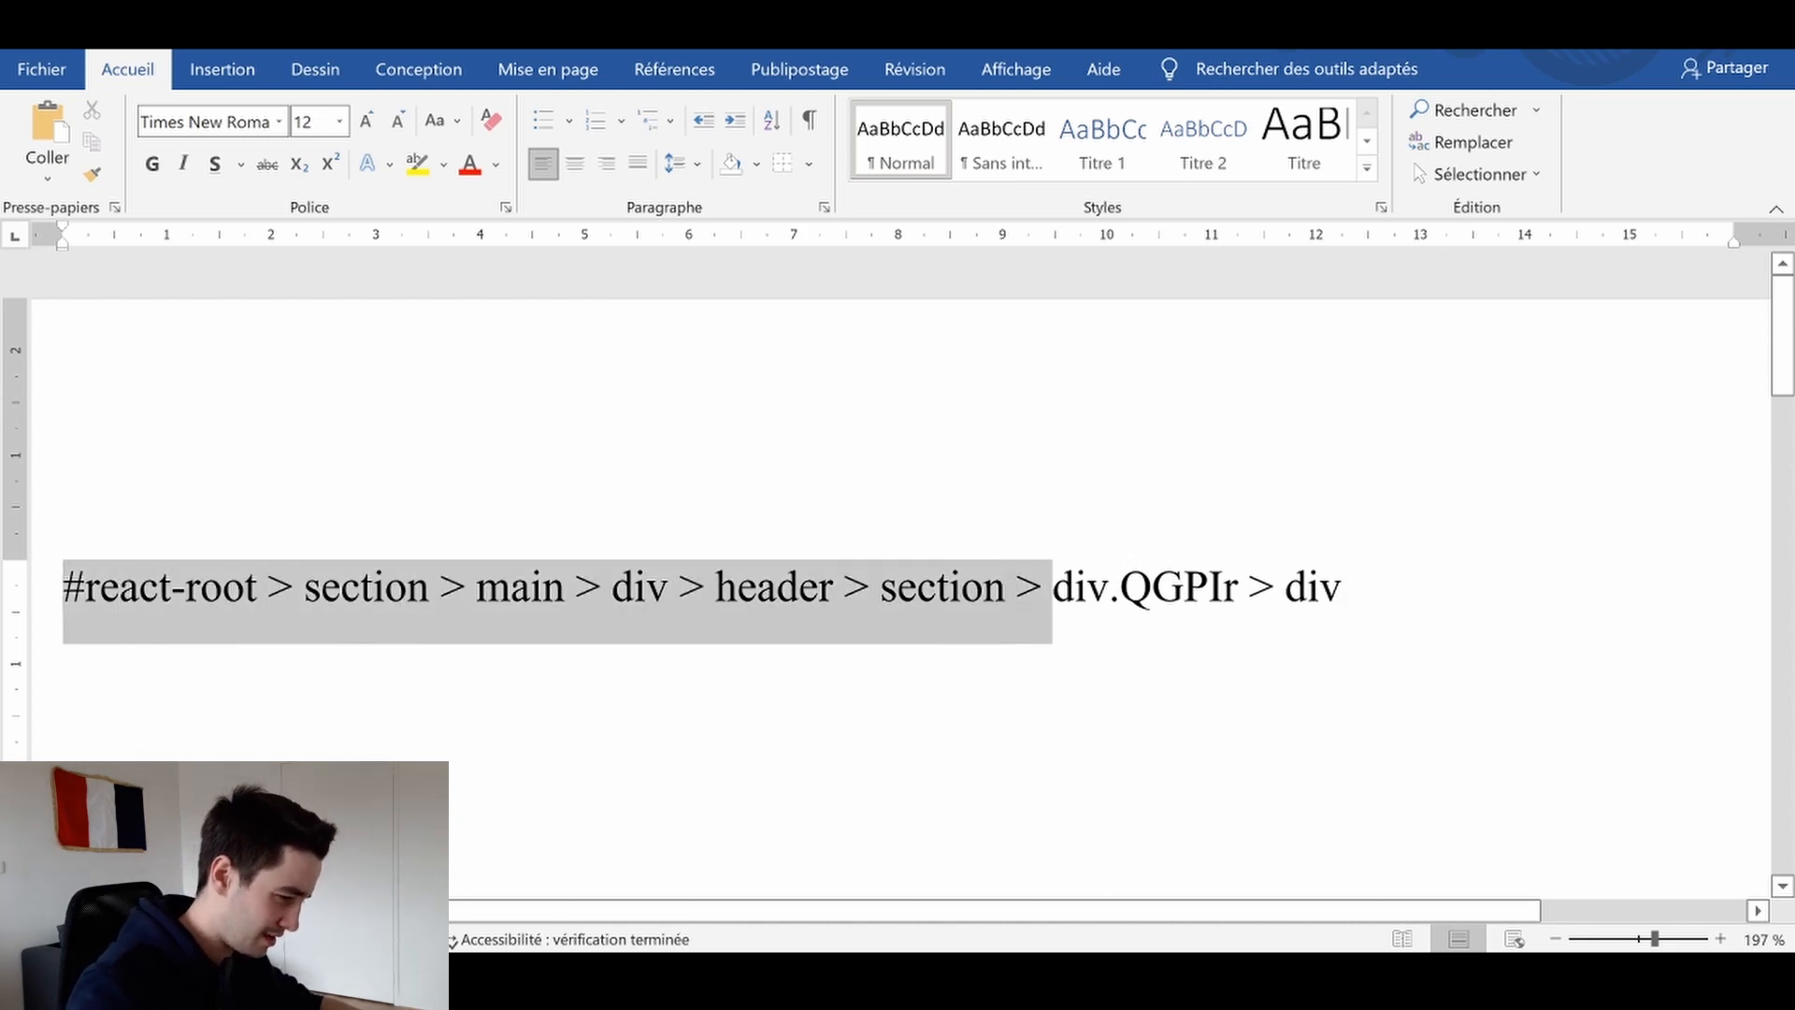
key(BackSpace)
key(ctrl+a)
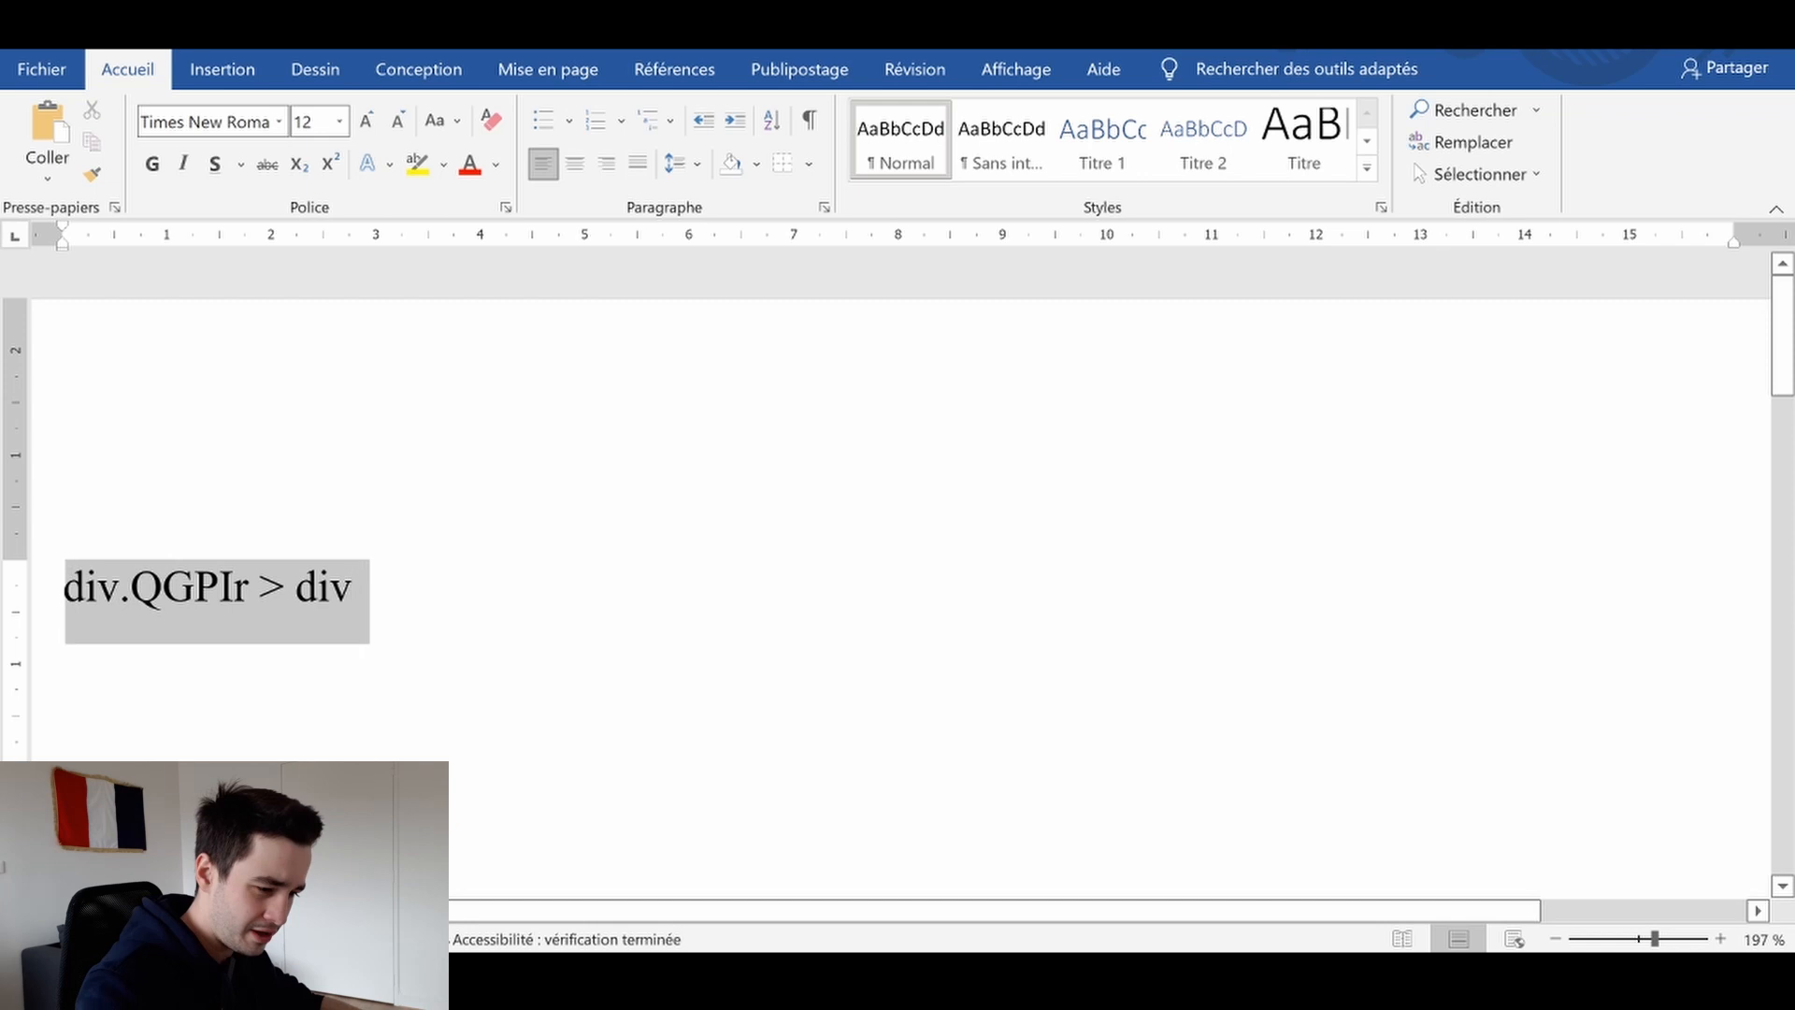
Set the Bio column's selector to div.QGPIr > div and preview its data
click(940, 980)
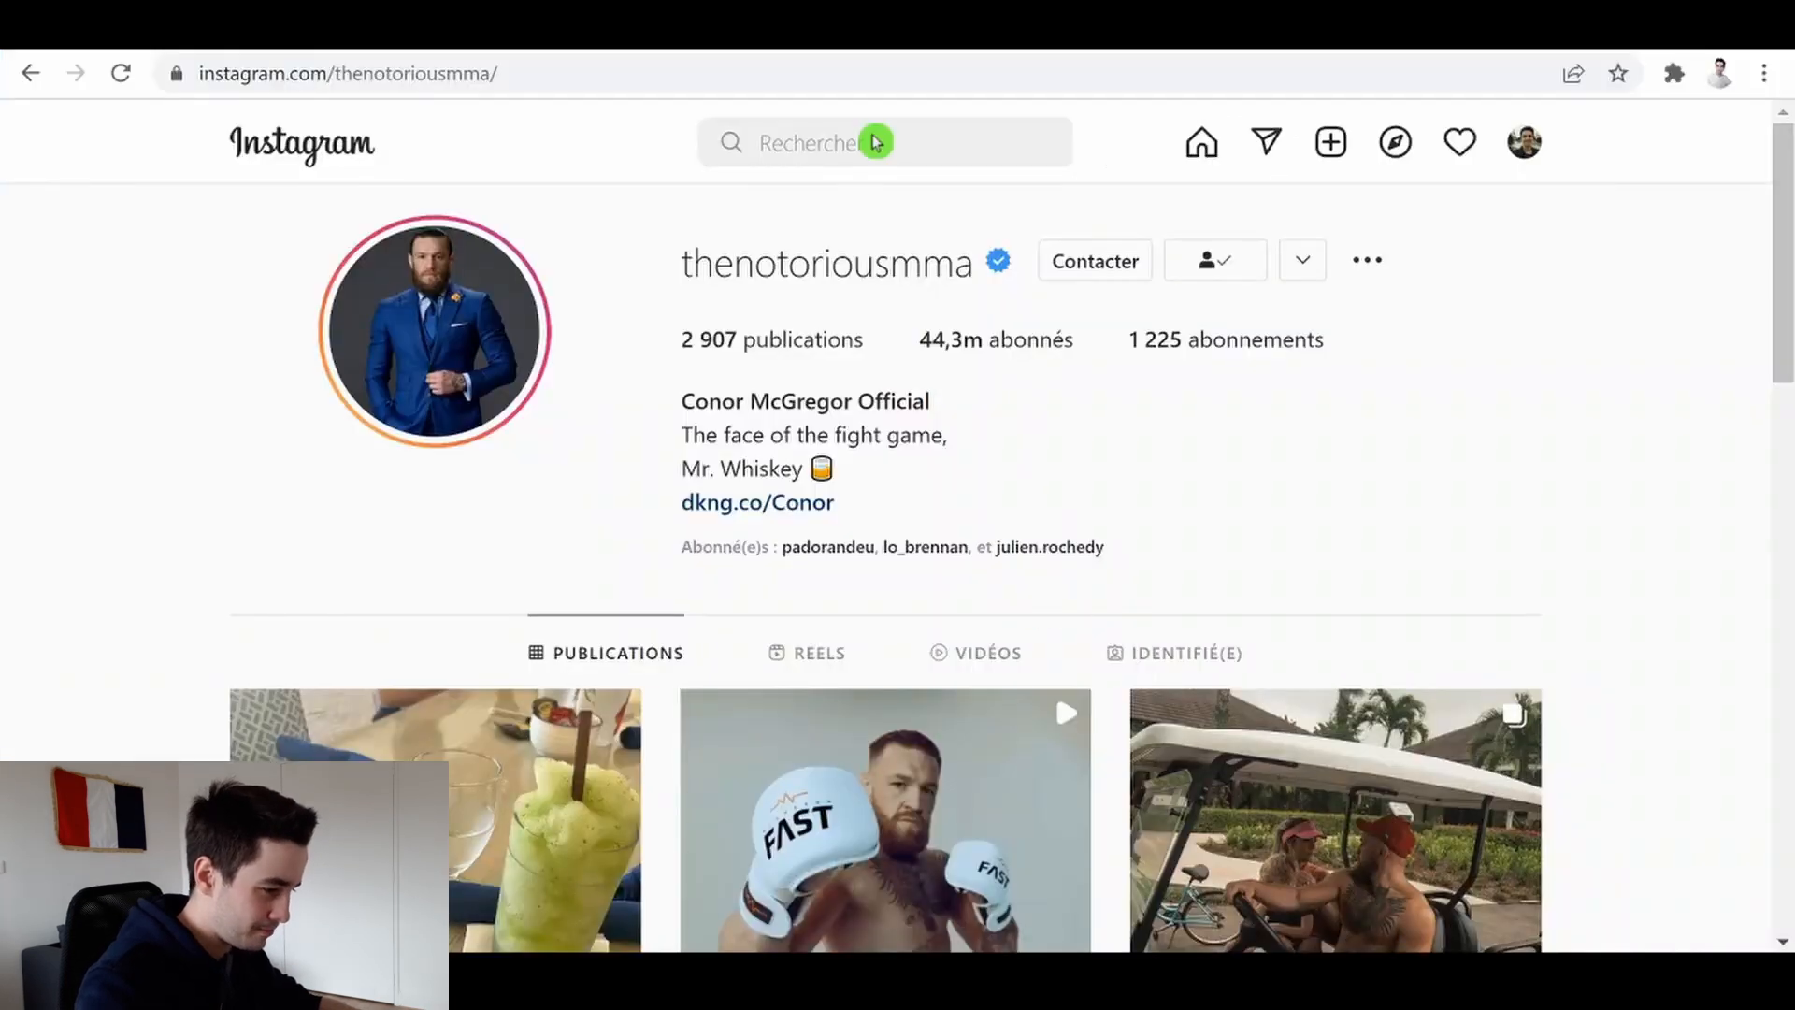
click(1010, 980)
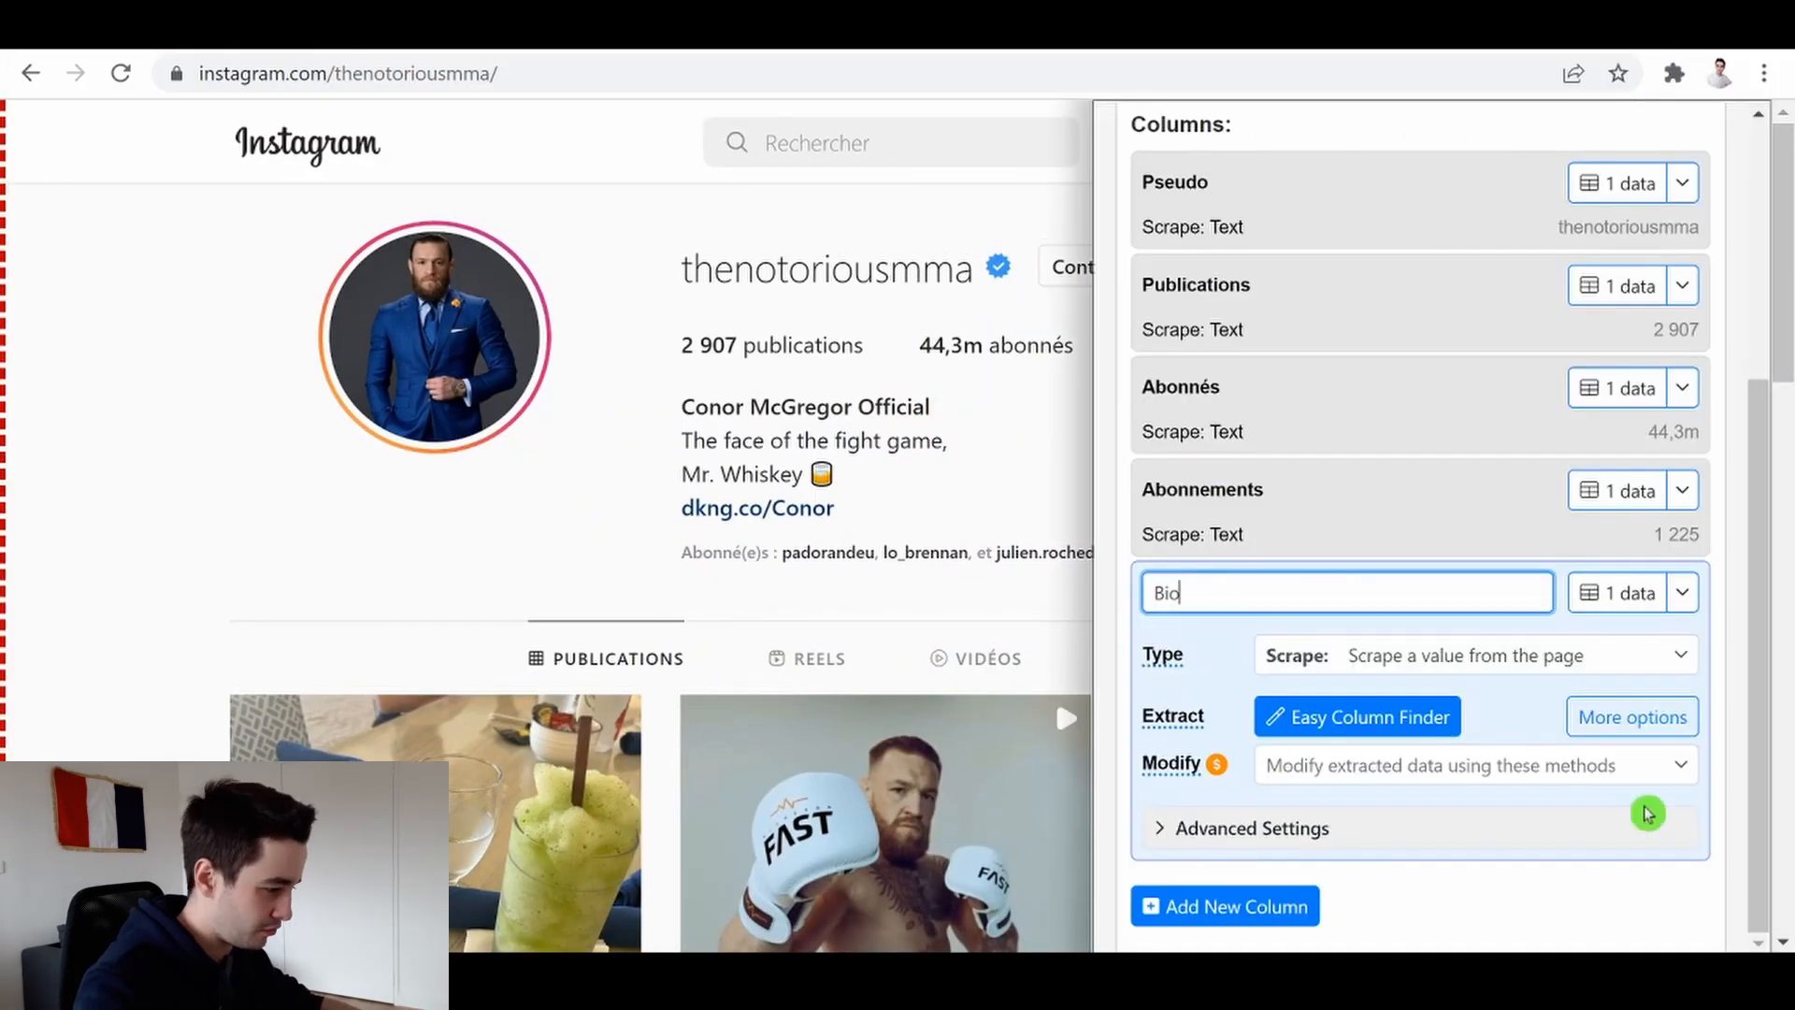
click(1346, 826)
click(1351, 804)
key(ctrl+v)
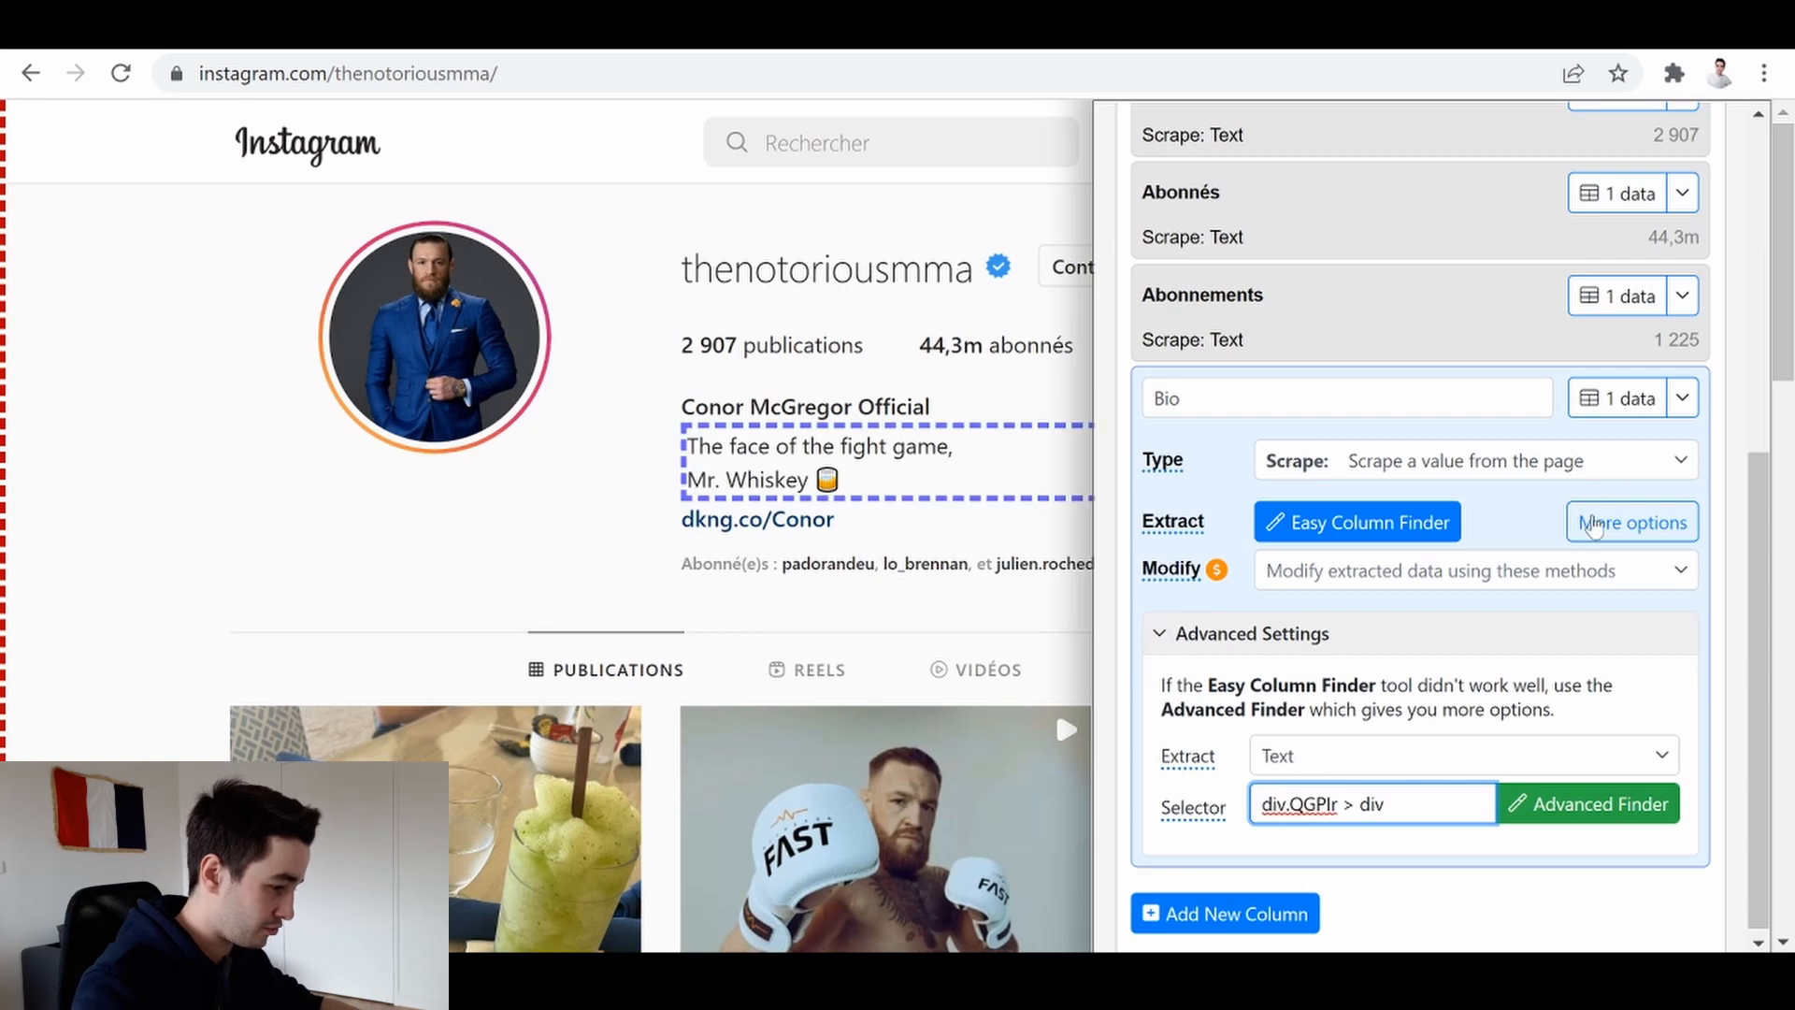
click(1627, 399)
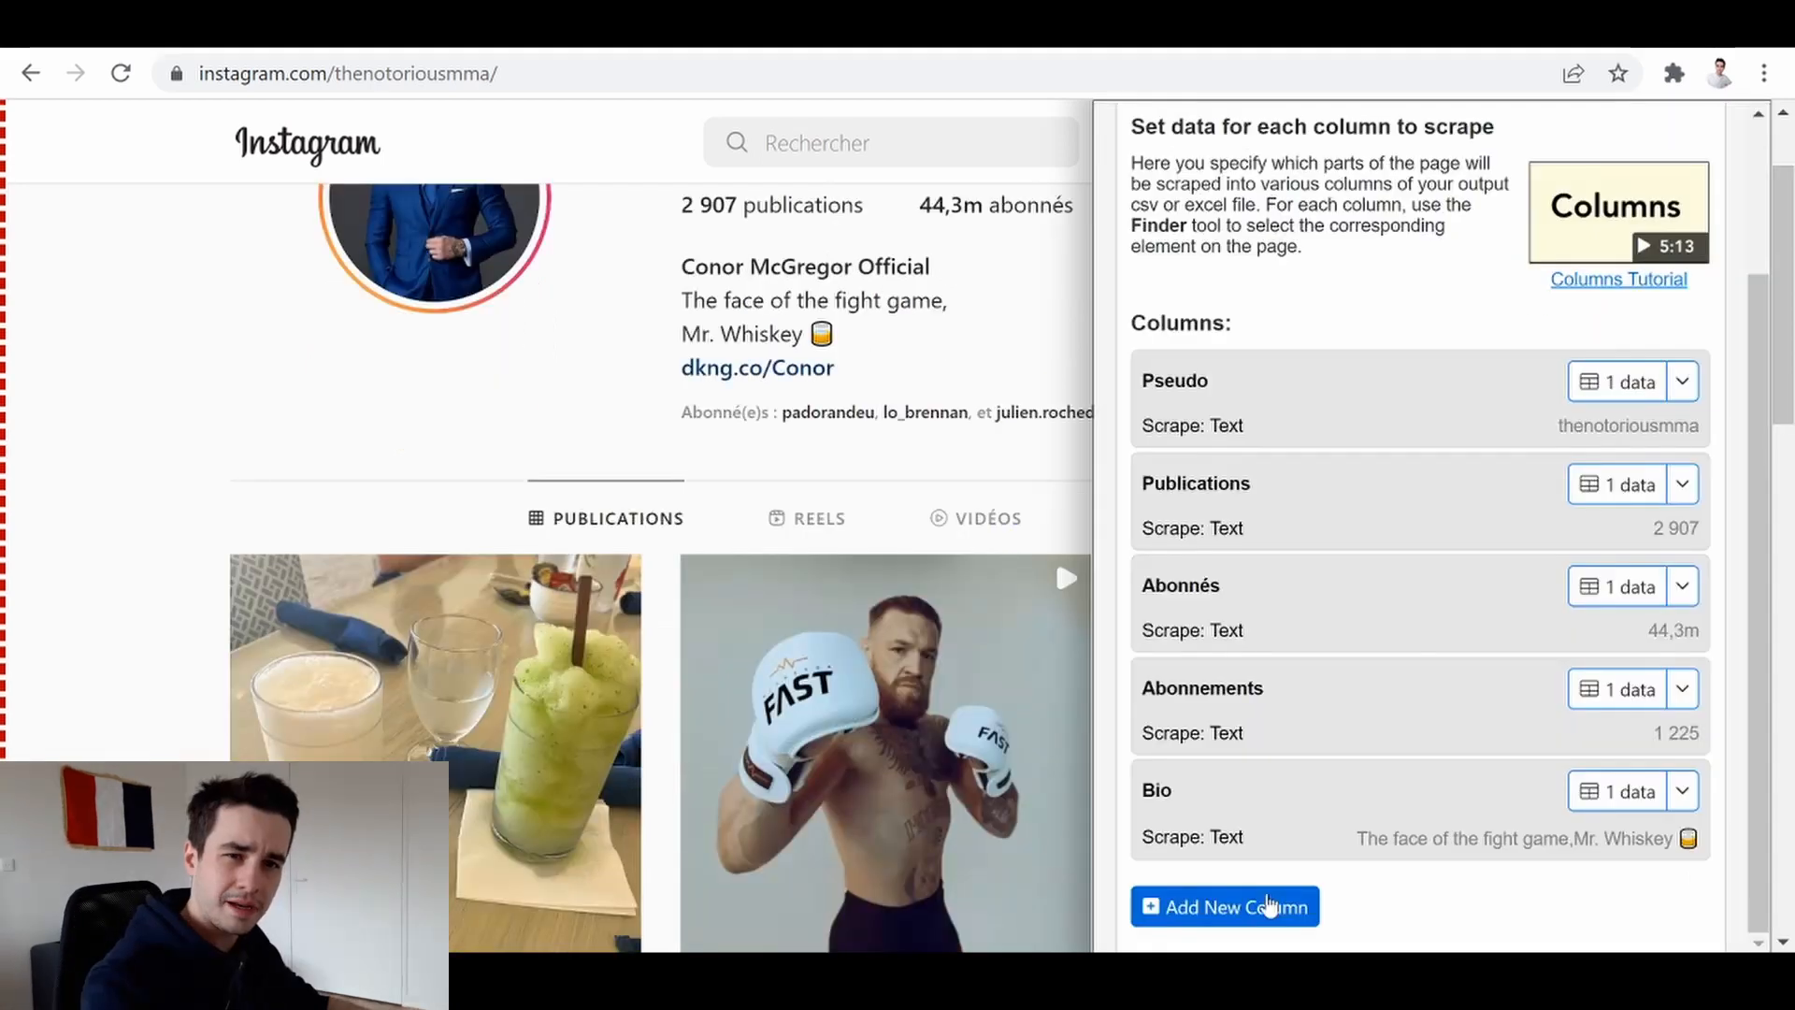
Add a sixth column and name it Site internet
scroll(821, 453, up, 2)
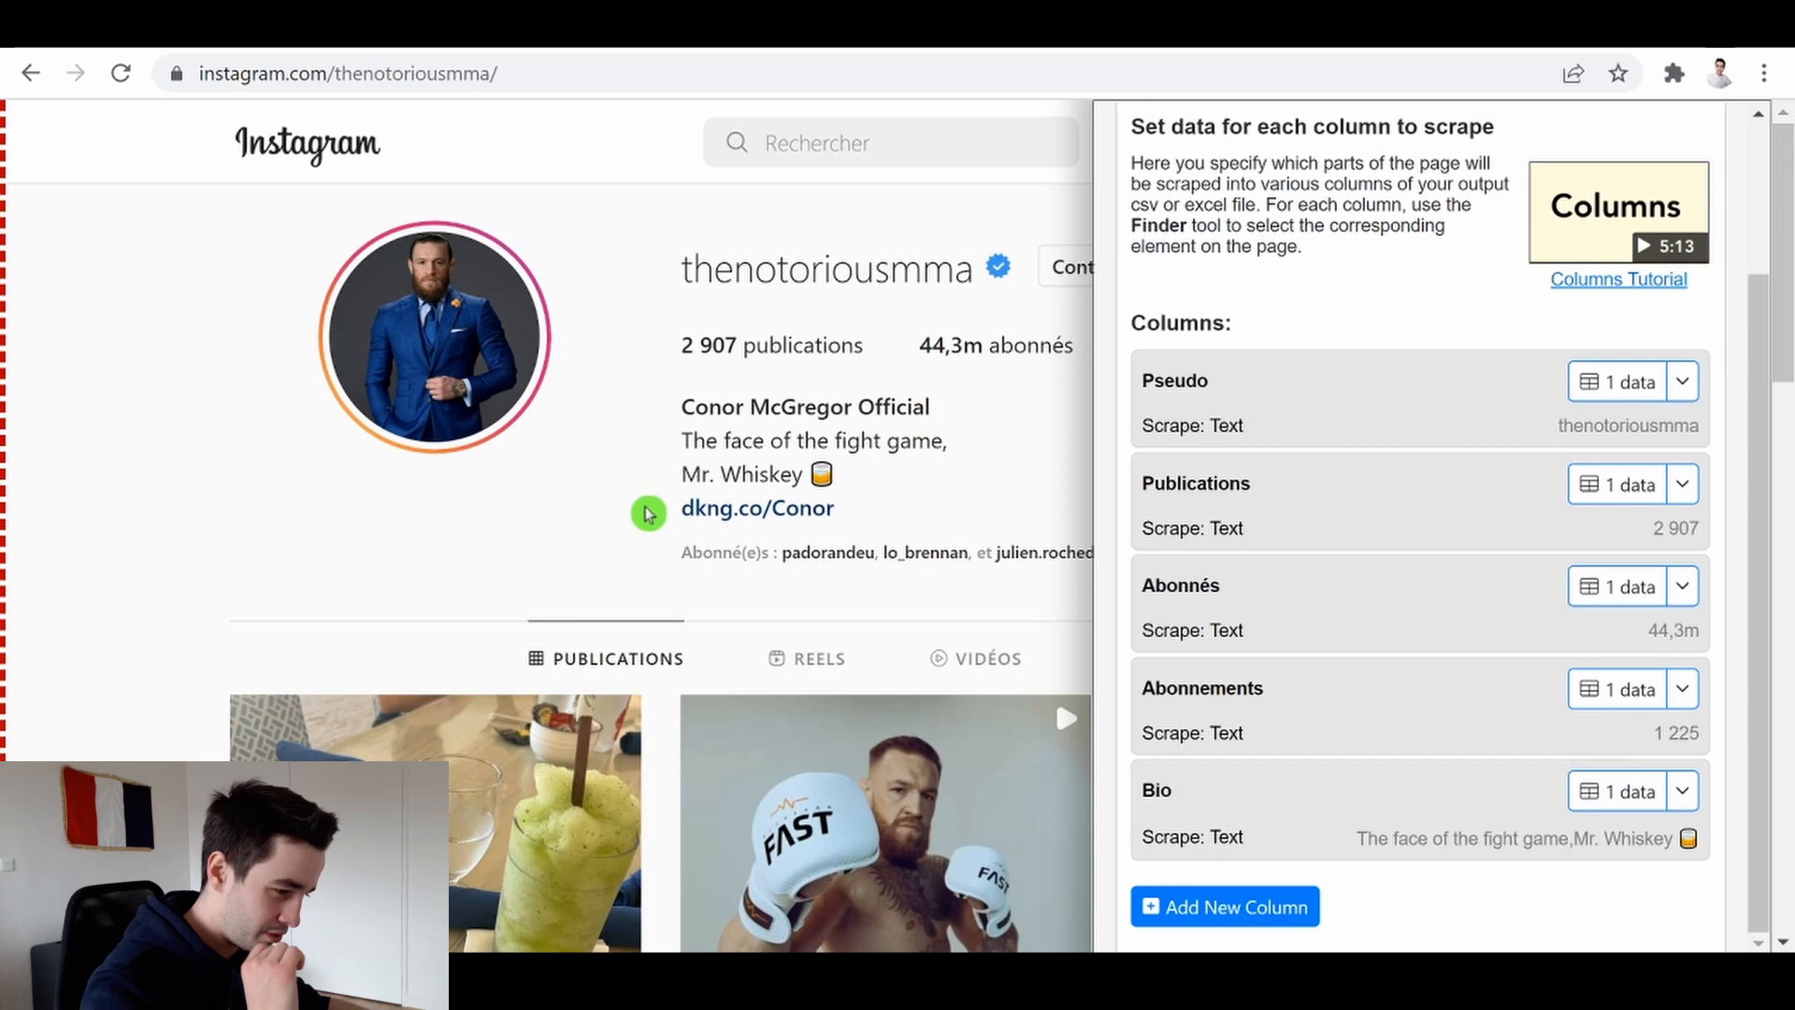
click(1215, 906)
click(1111, 772)
text(Site intern)
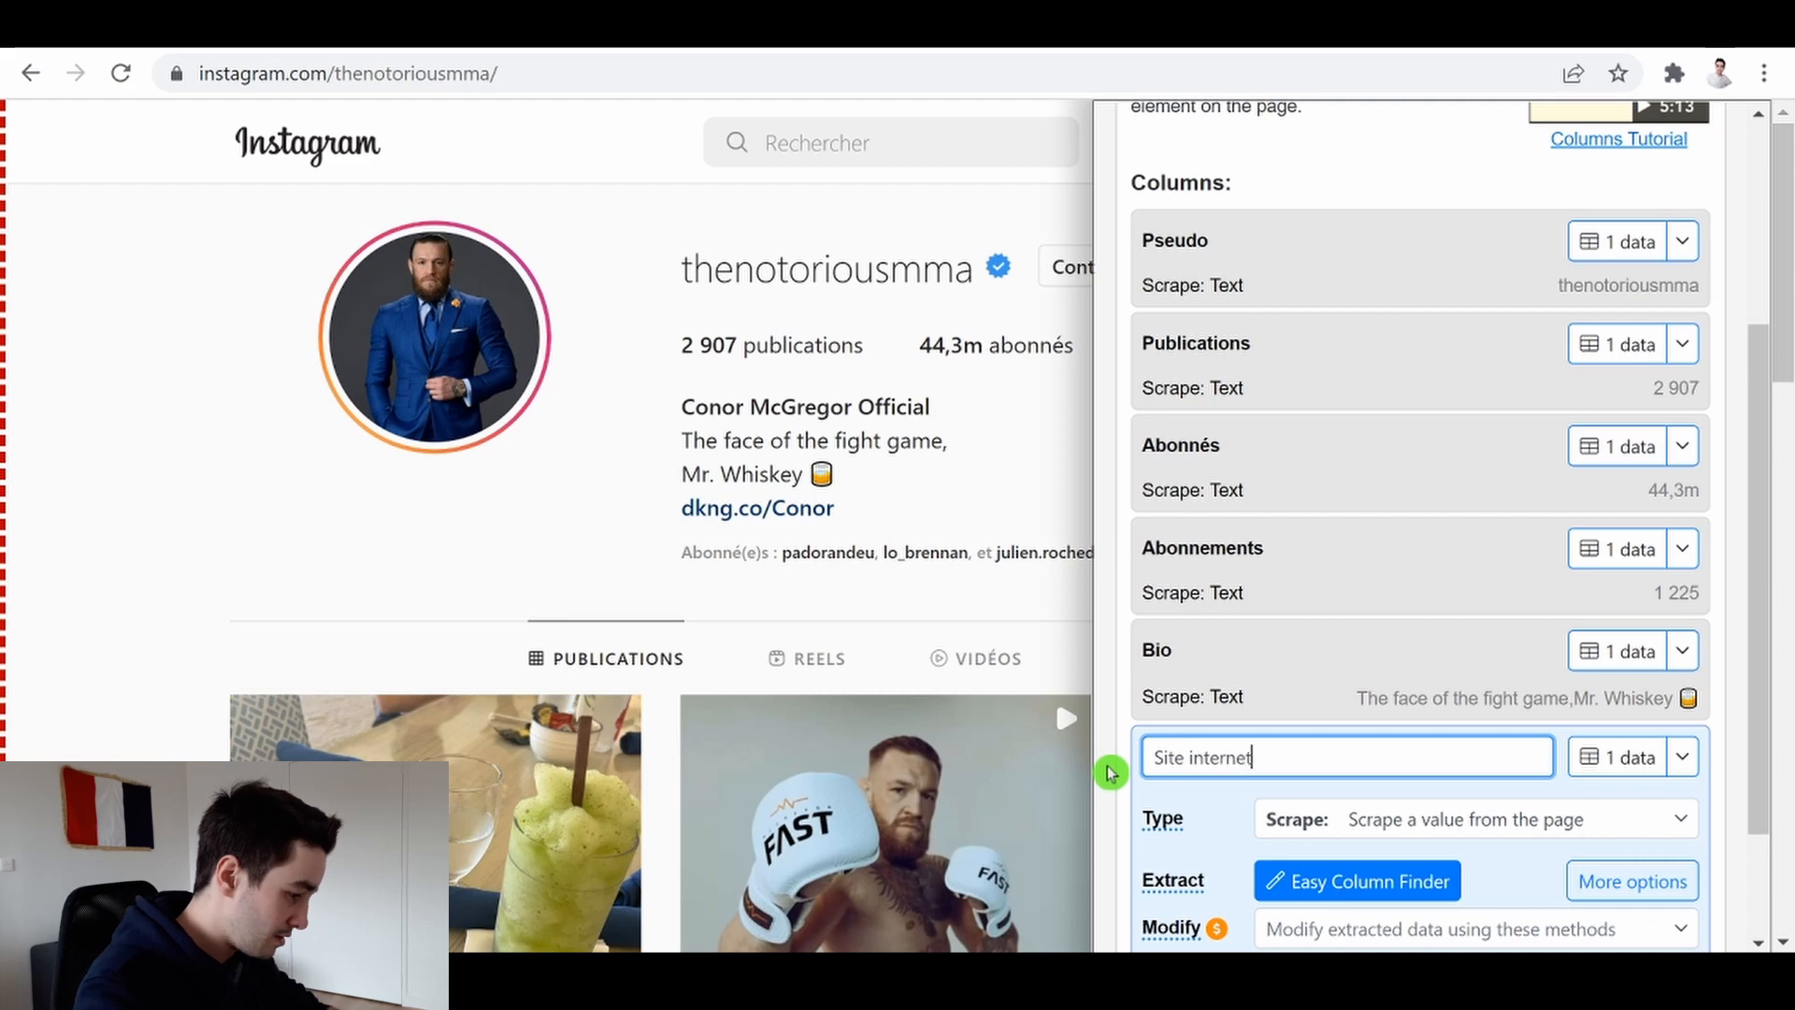
text(et)
Use the Advanced Finder to pick the profile's website link and examine its selected HTML, then close the finder
scroll(1517, 786, down, 3)
click(1267, 830)
scroll(1283, 790, down, 2)
click(1543, 796)
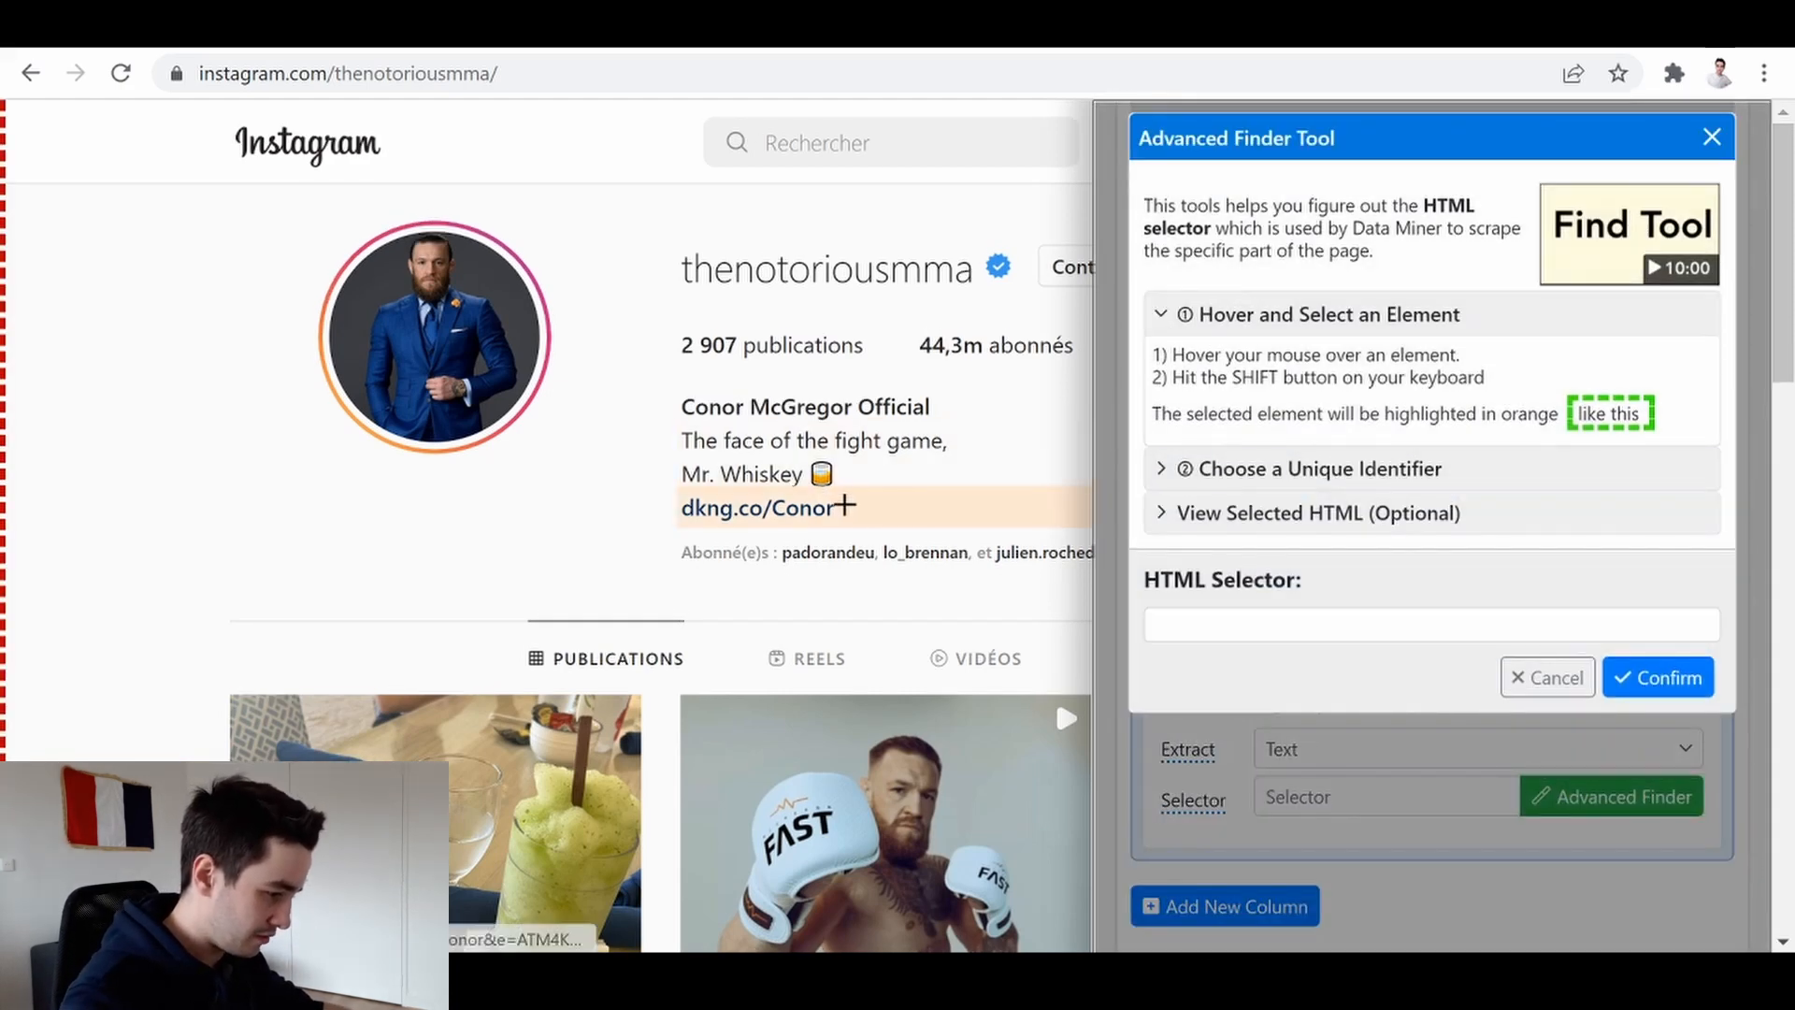
key(shift)
scroll(1697, 489, down, 3)
click(1262, 630)
scroll(1313, 593, down, 4)
drag(1403, 621, 1289, 614)
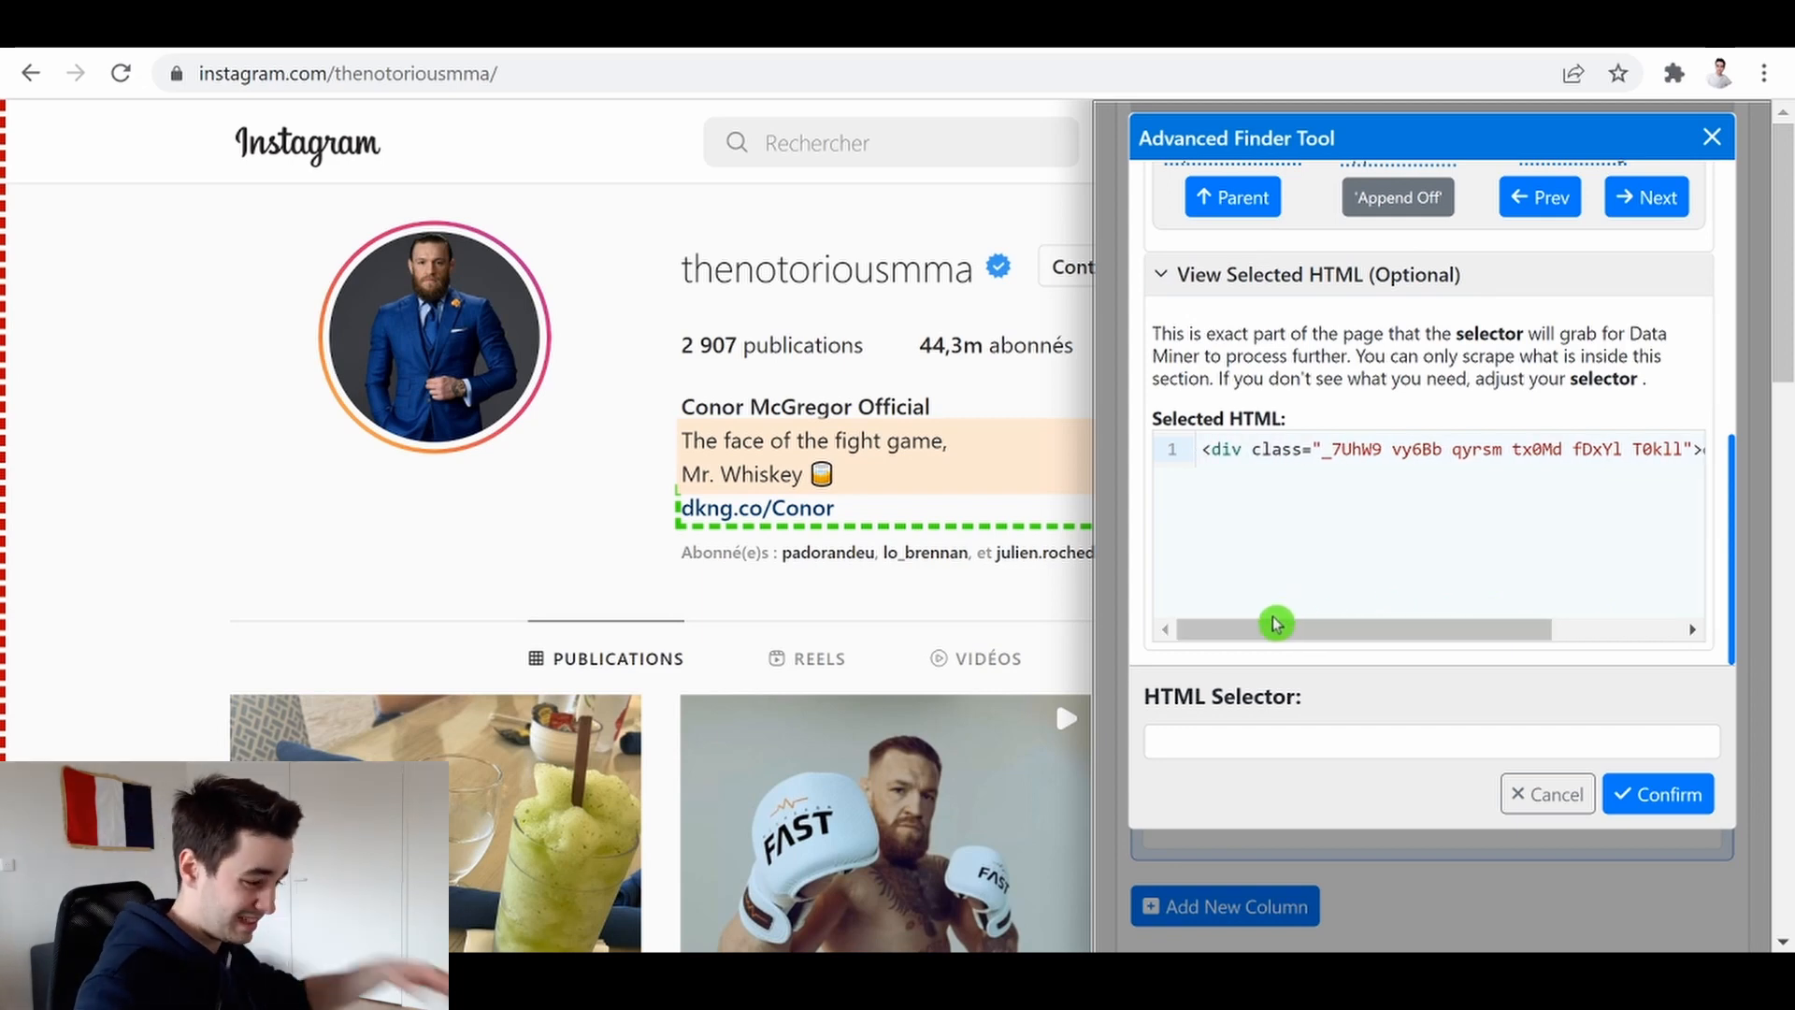
drag(1281, 640, 1487, 629)
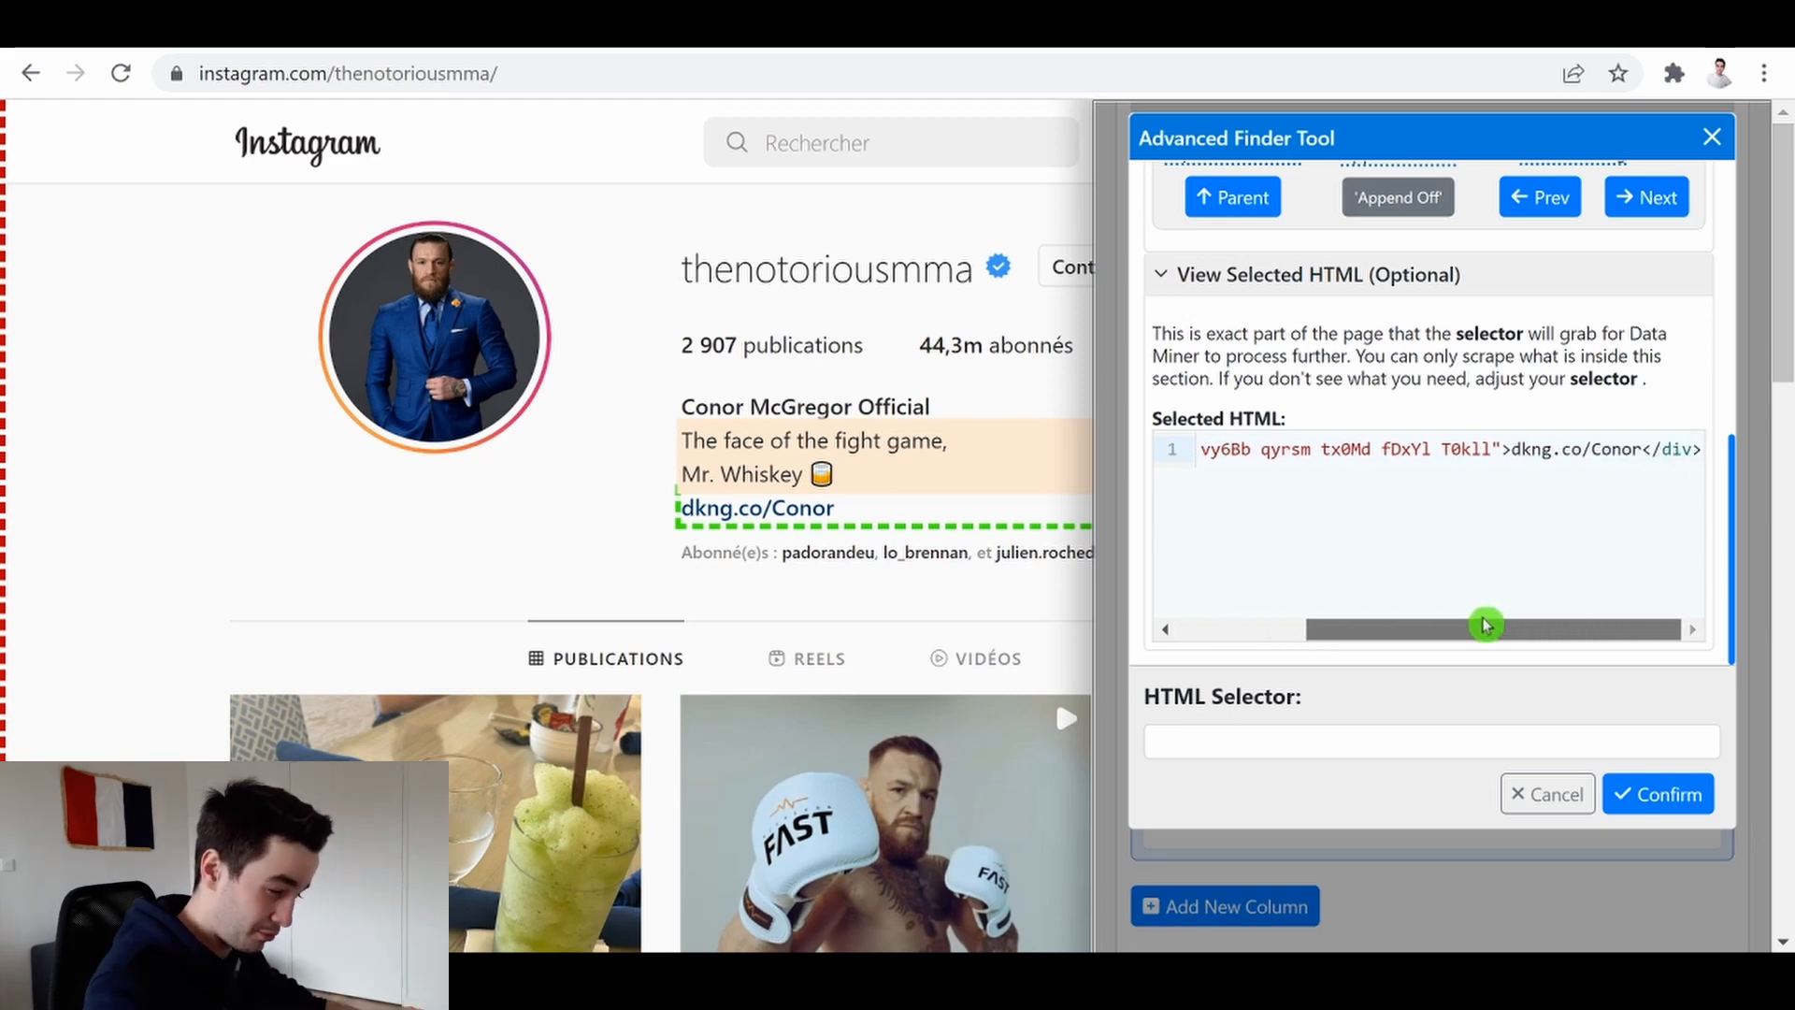
drag(1393, 628, 1259, 627)
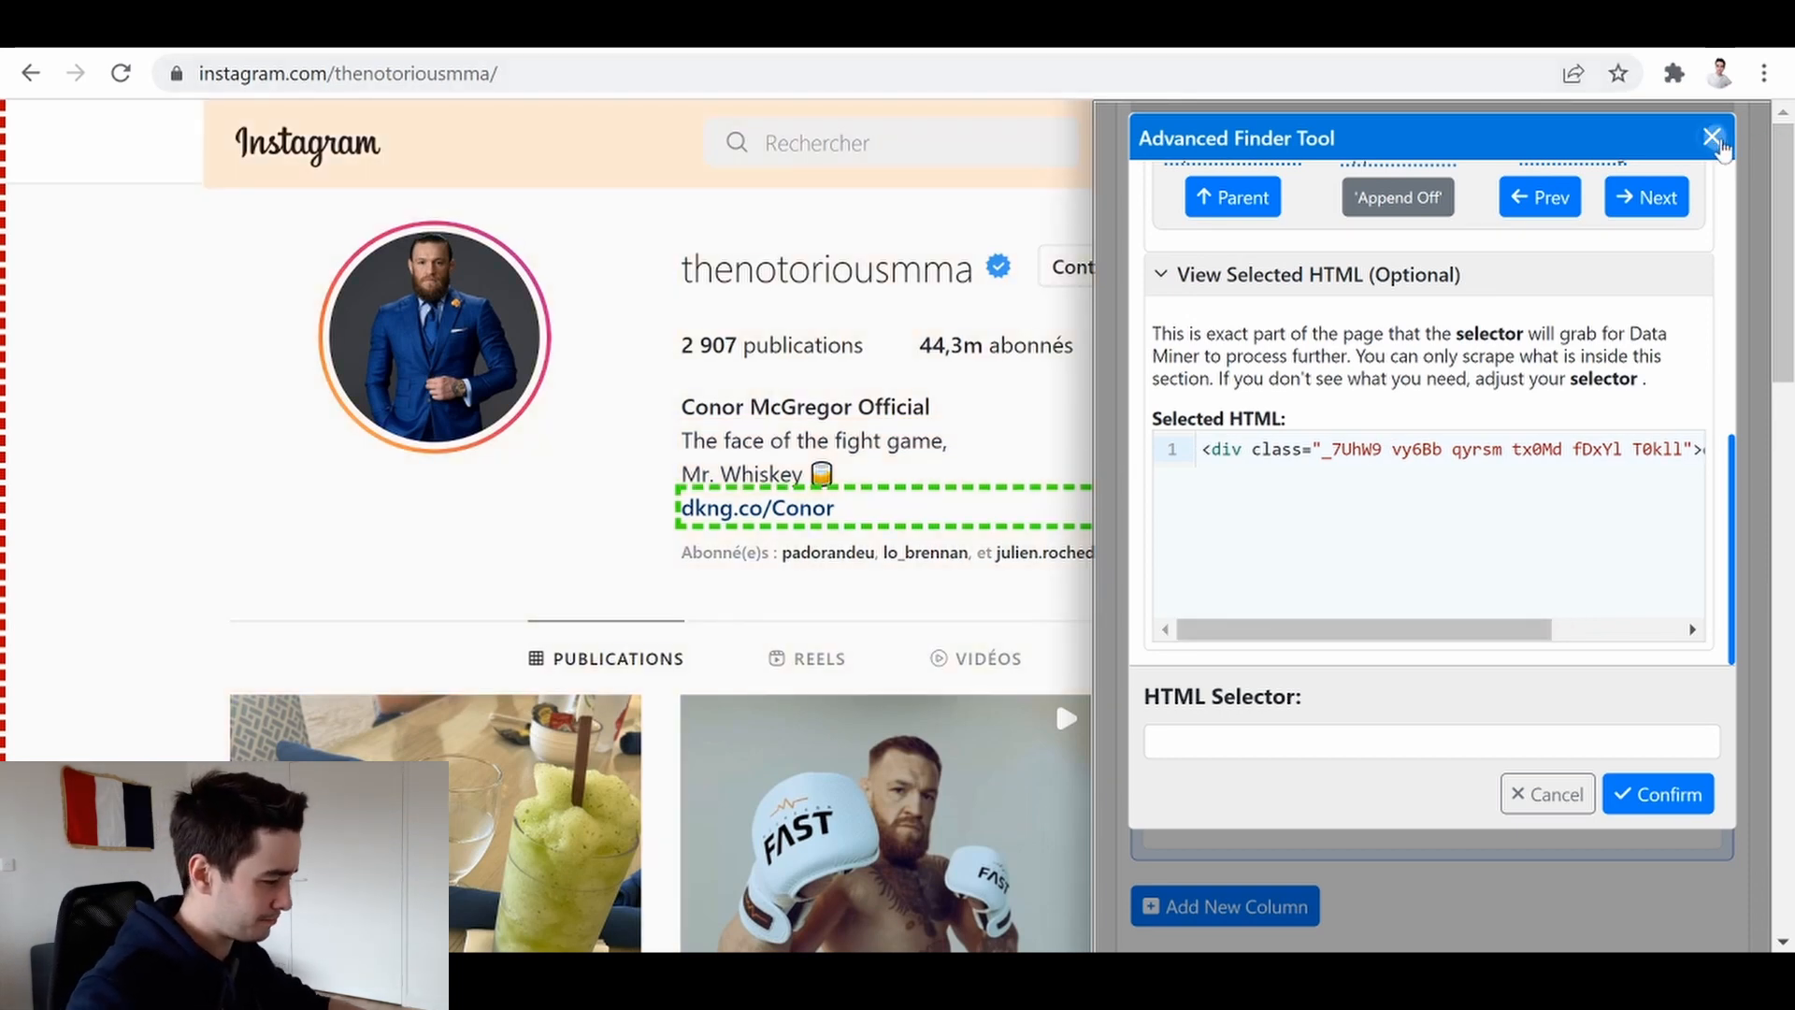
click(1713, 138)
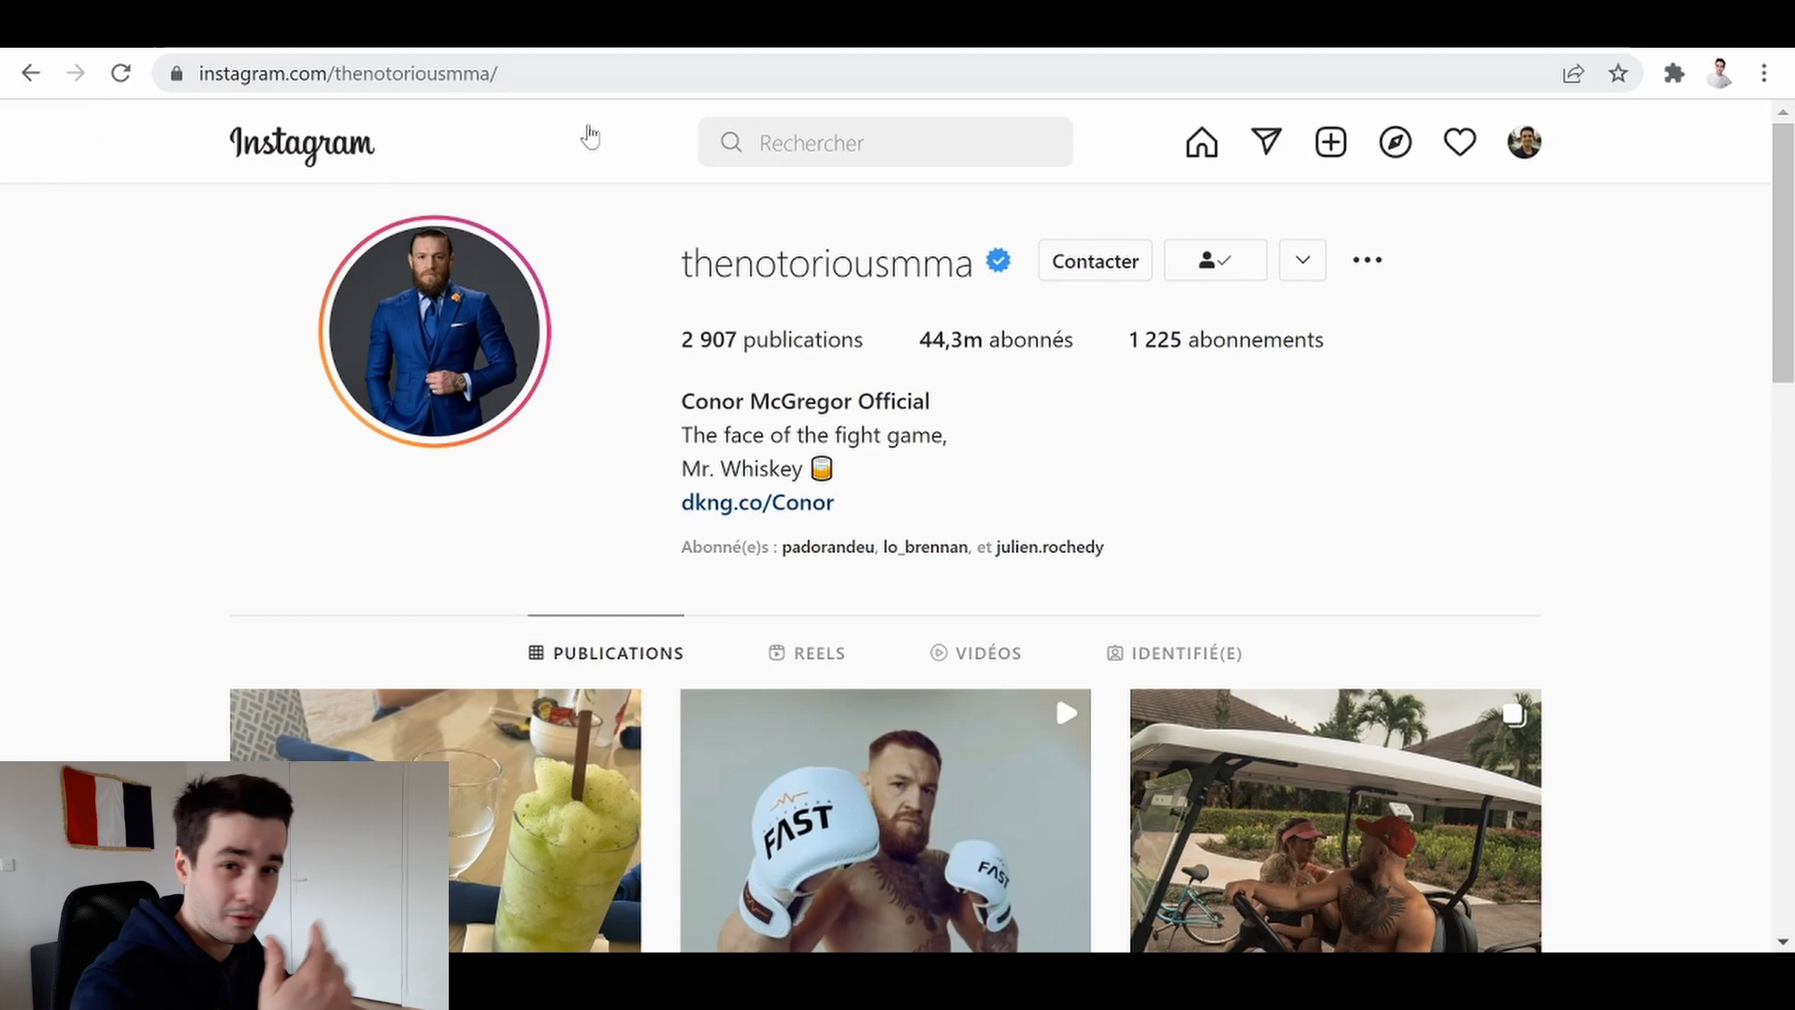
Inspect the website link in DevTools and copy its anchor element
right_click(1273, 470)
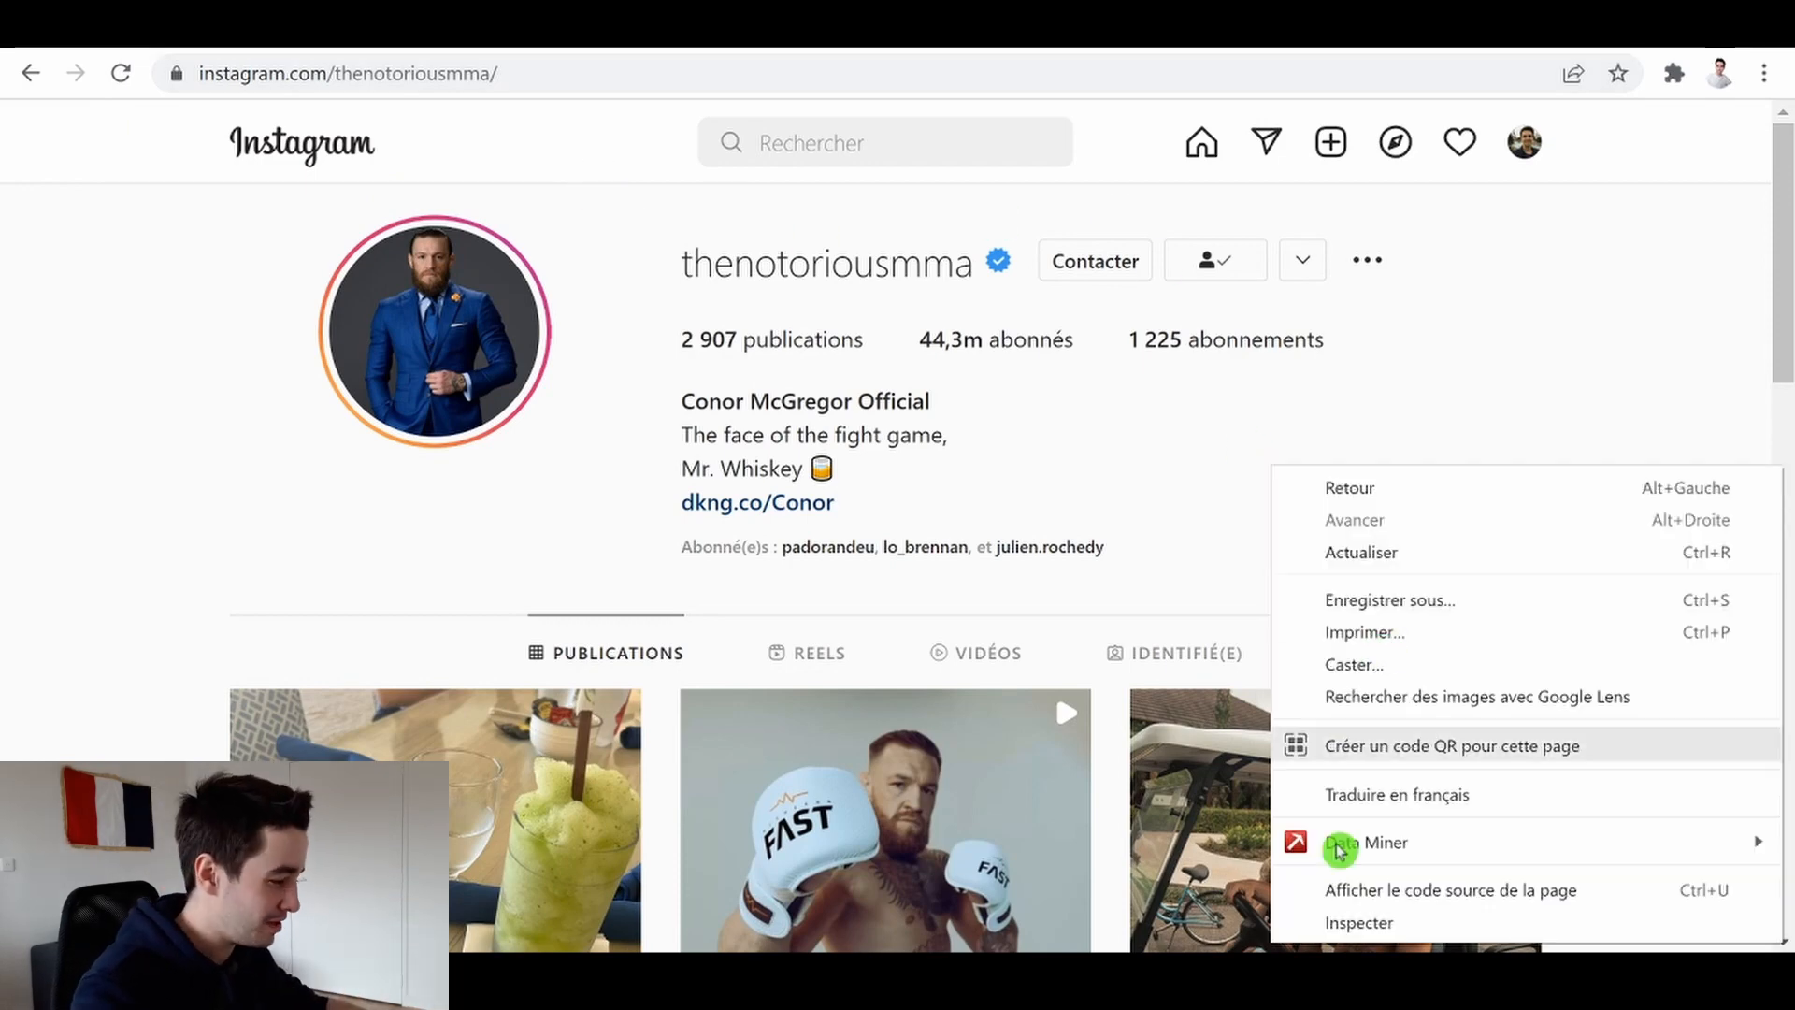
click(1355, 920)
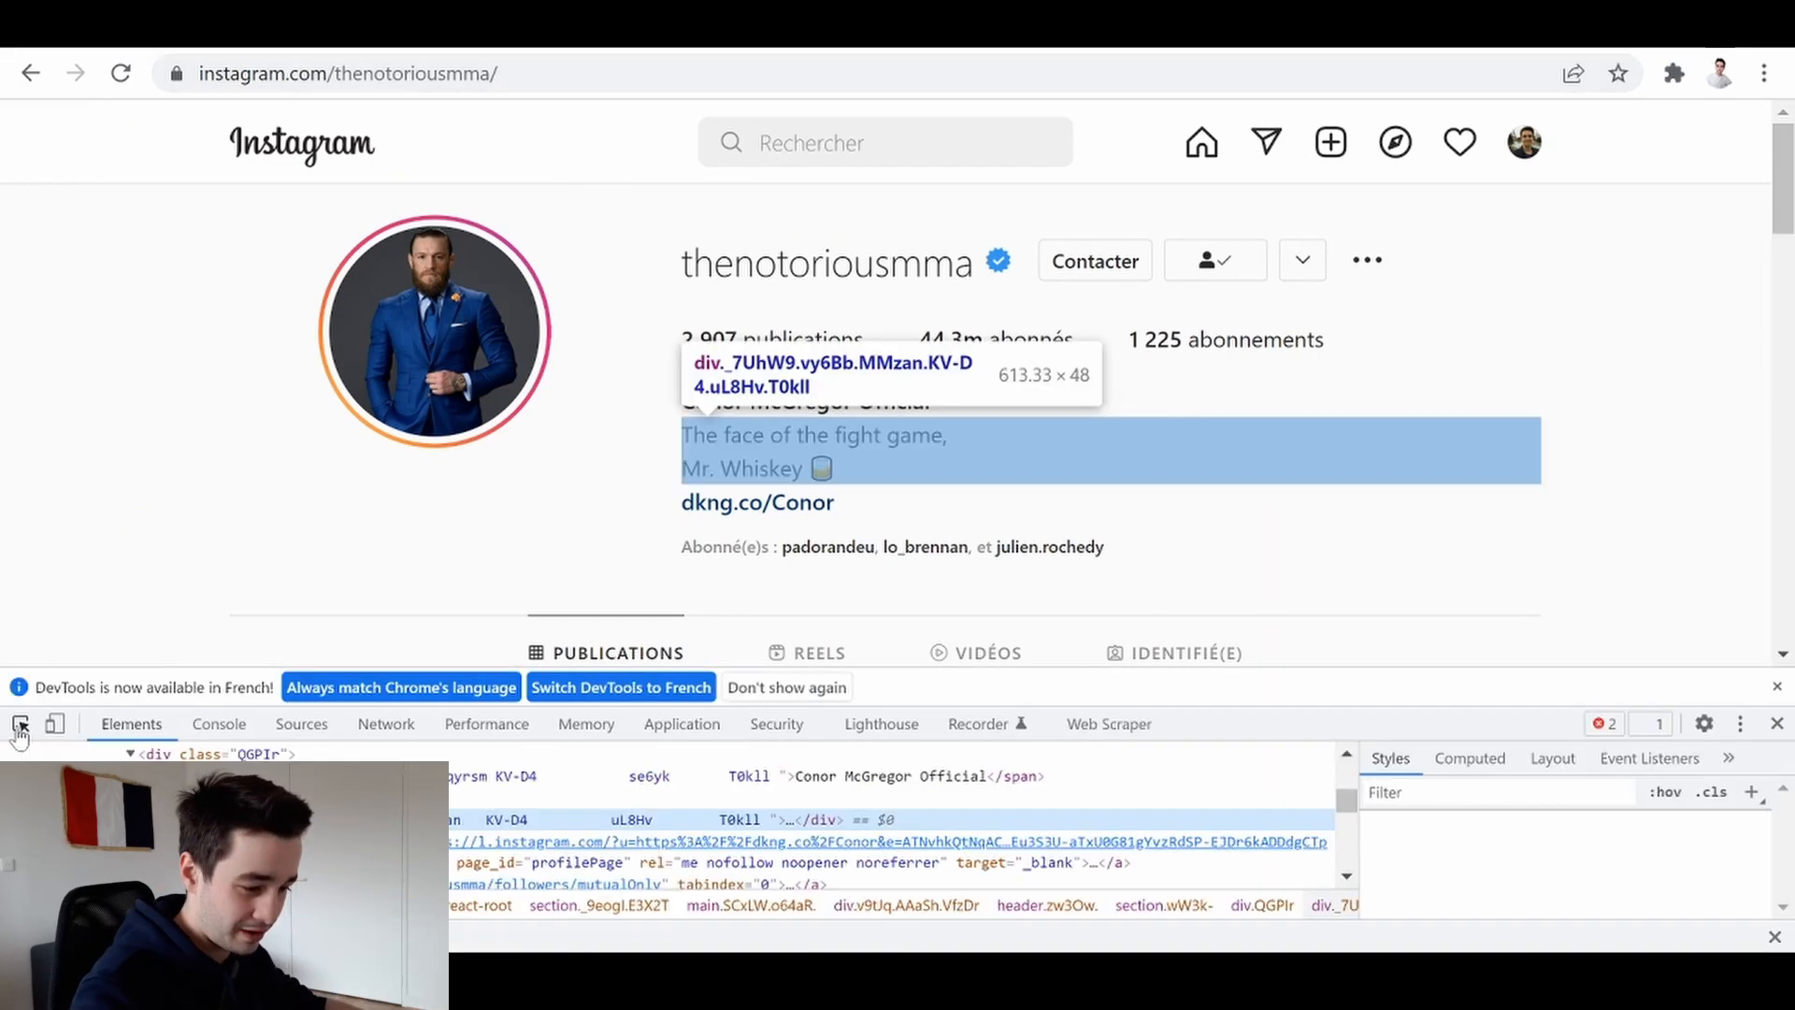
click(21, 724)
click(871, 505)
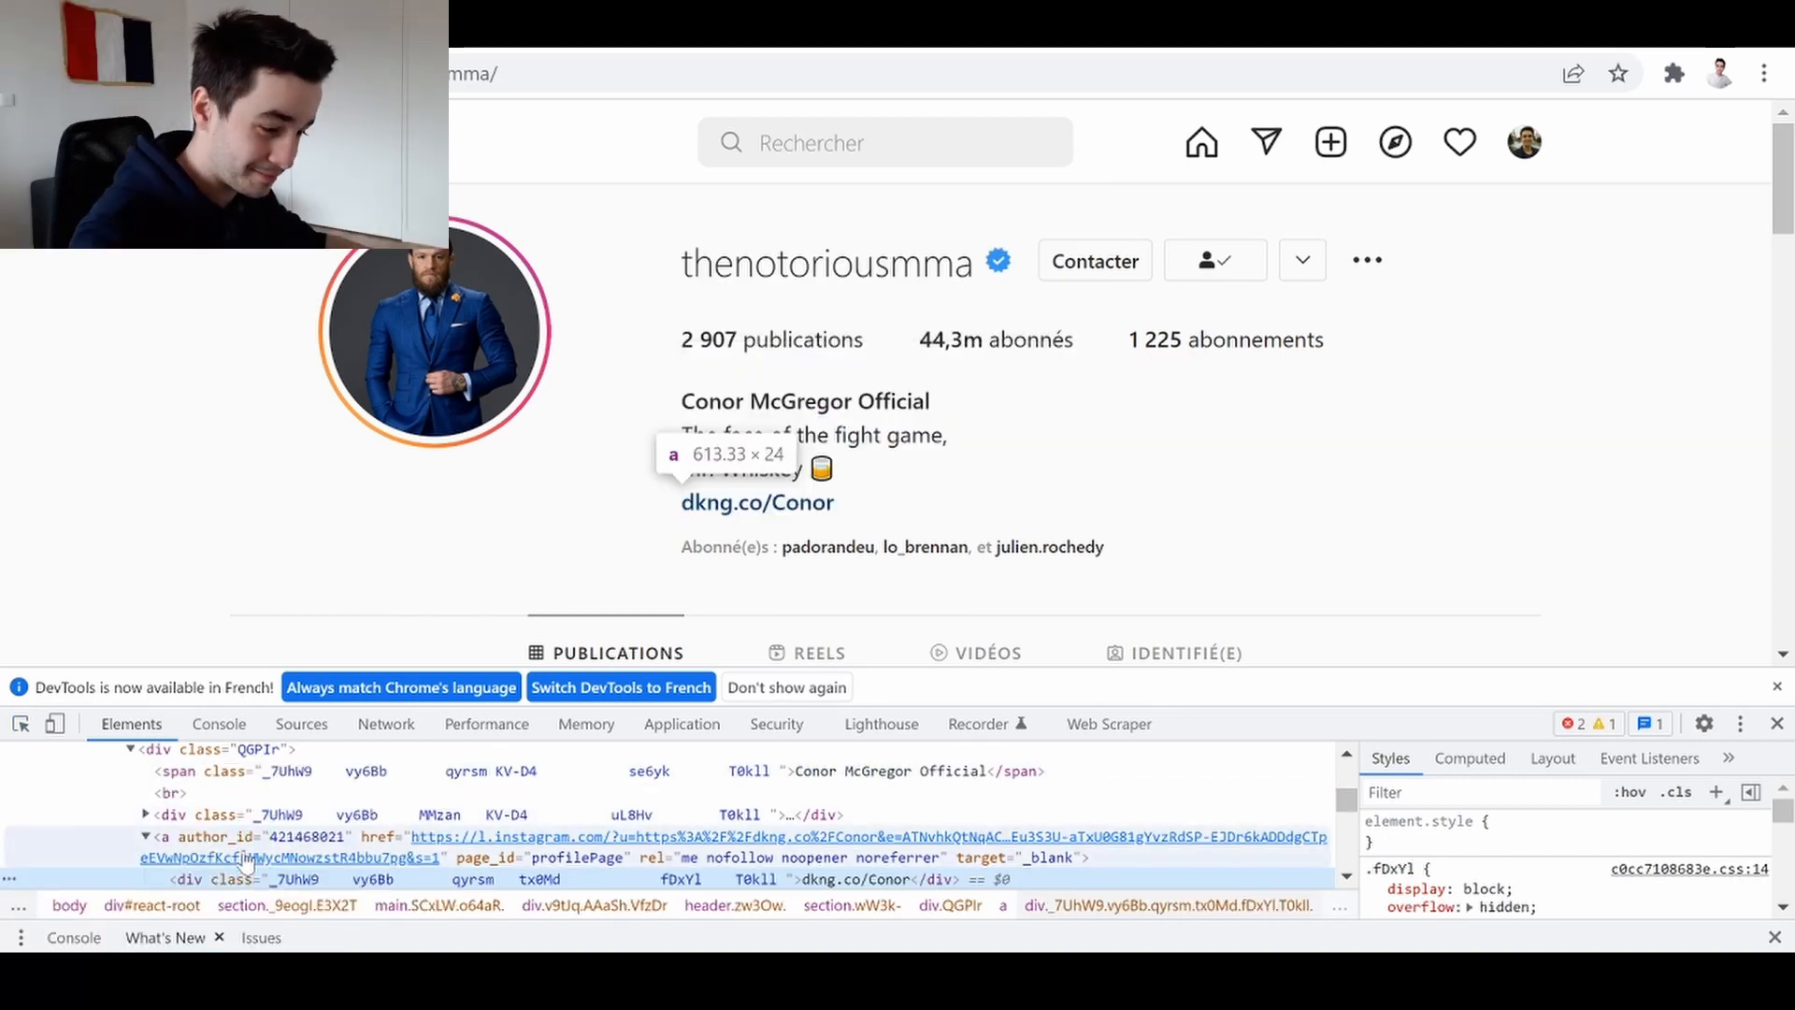
click(247, 851)
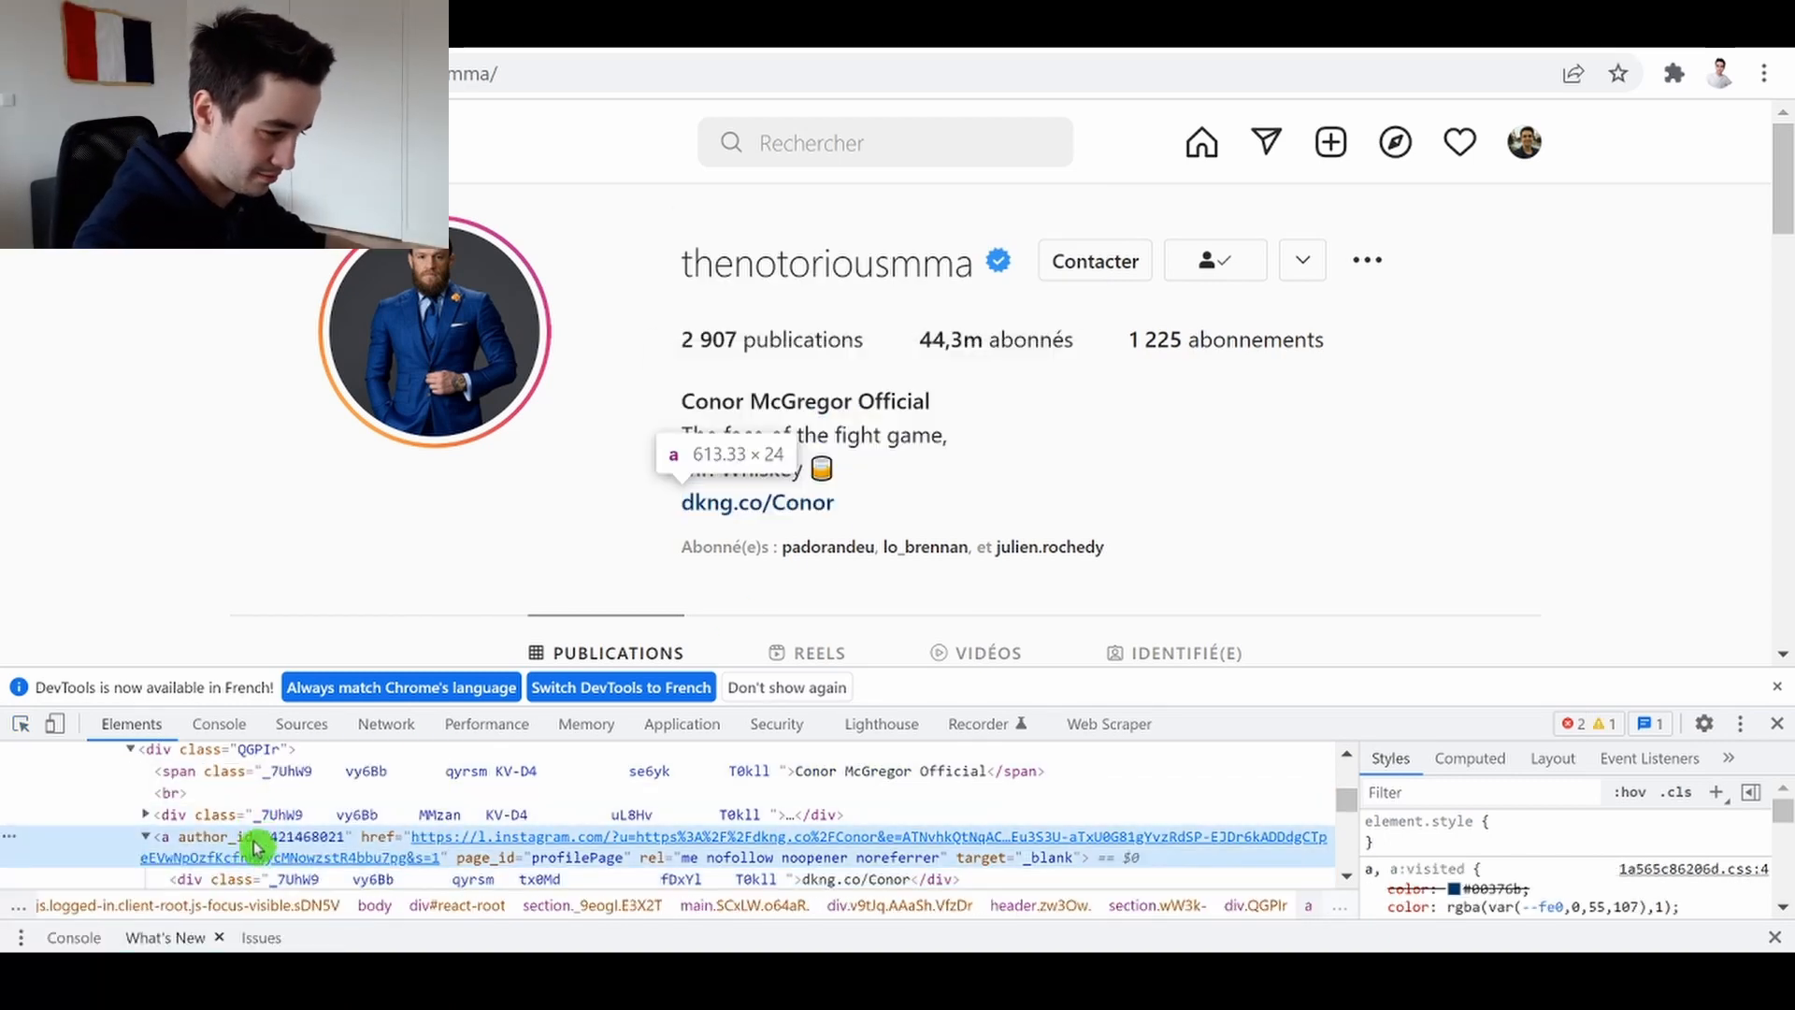
right_click(254, 846)
mouse_move(458, 376)
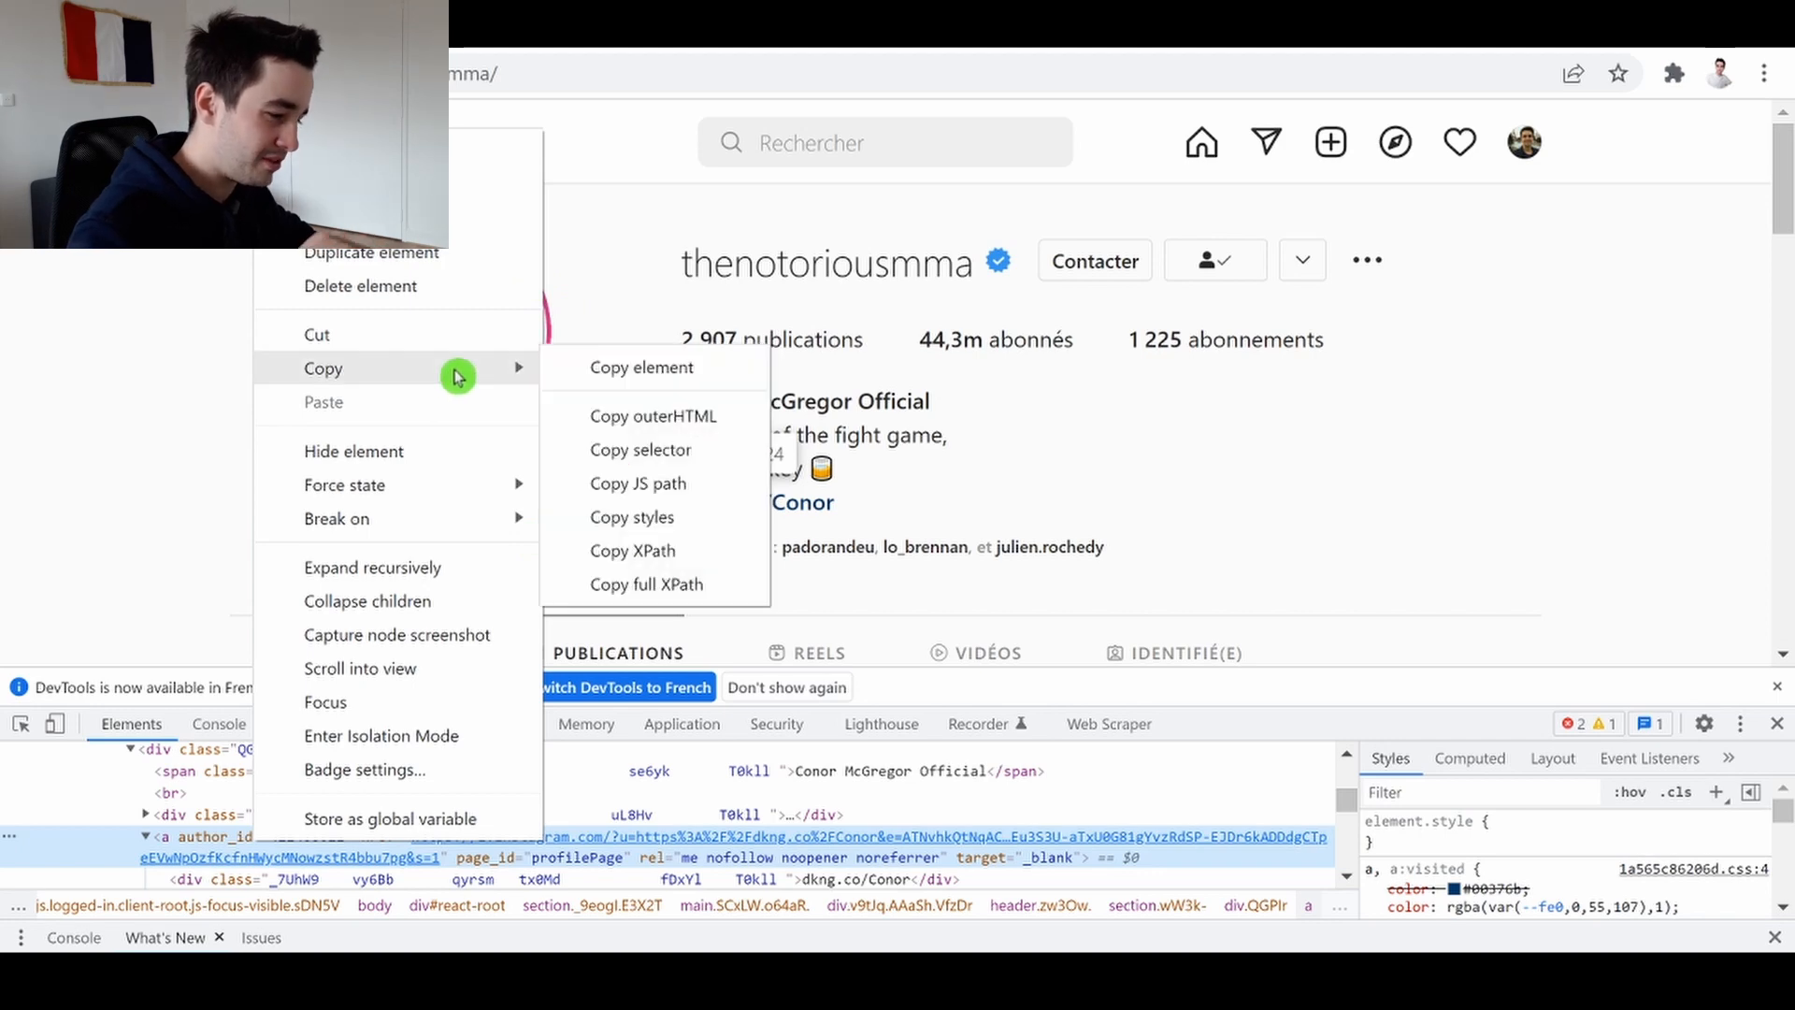
click(636, 374)
mouse_move(931, 977)
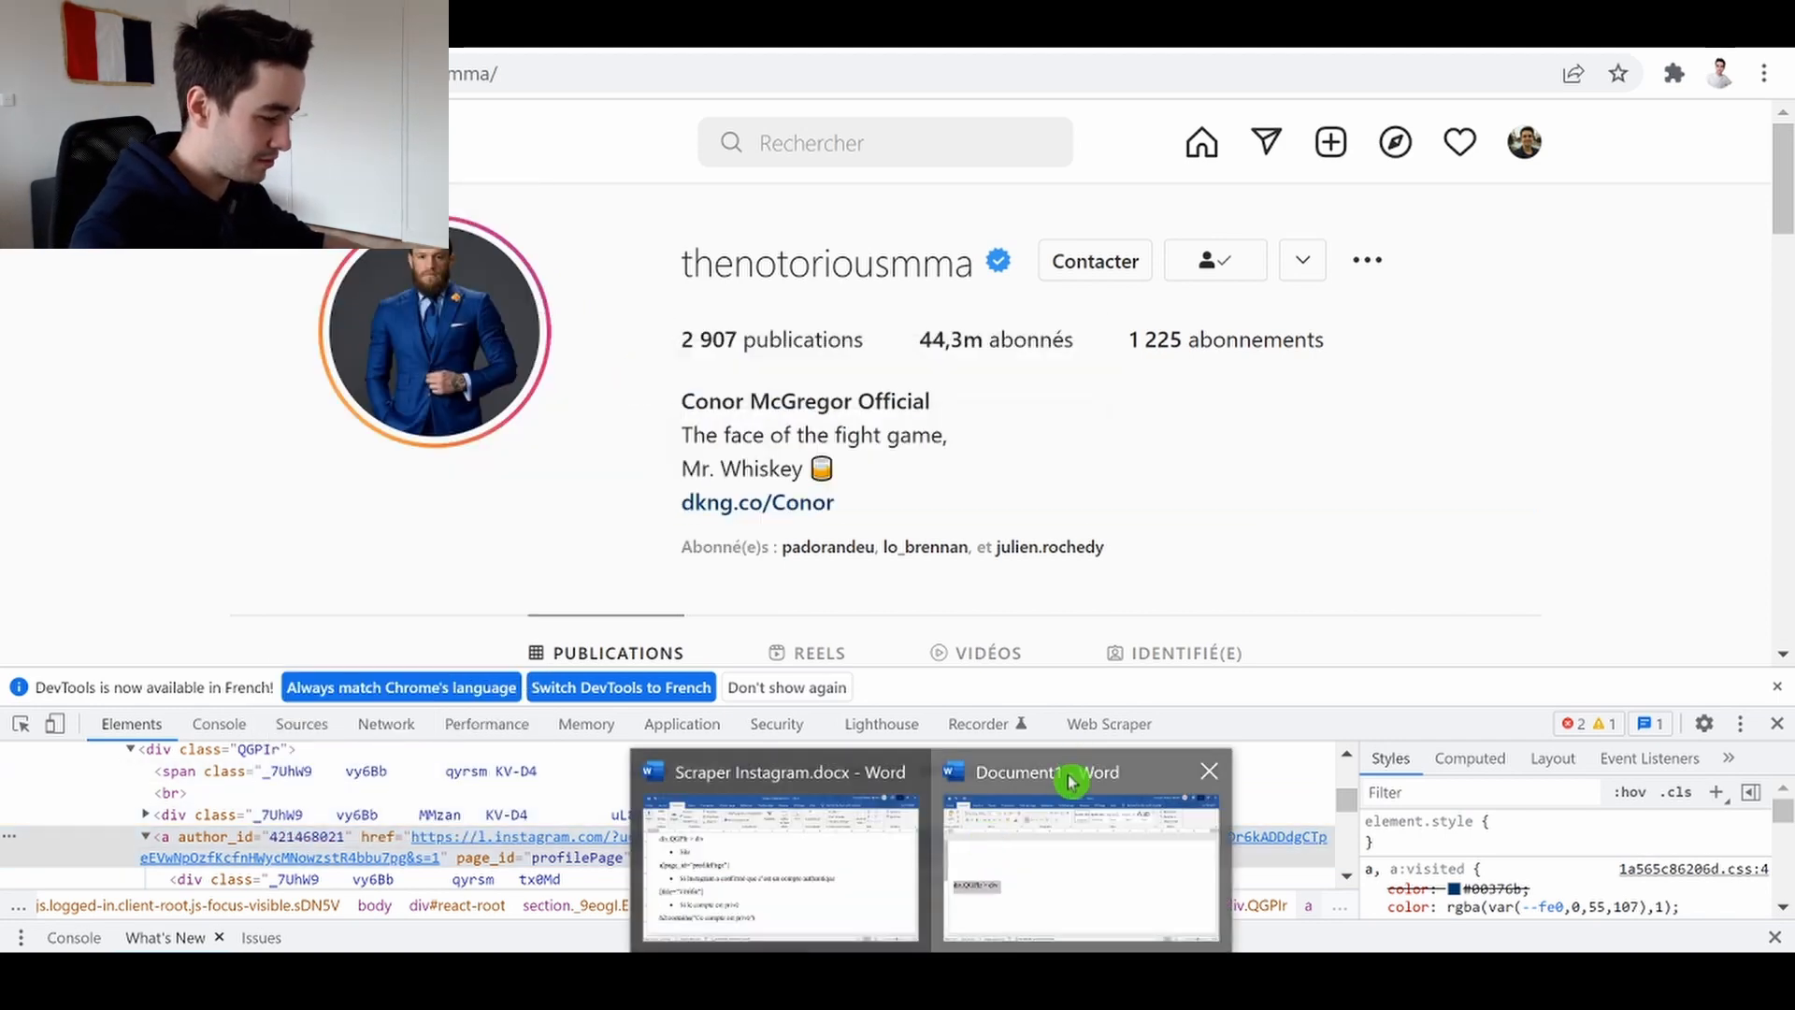
Switch to the blank Word document and paste the copied anchor element on its own line
click(1073, 777)
key(Delete)
key(ctrl+v)
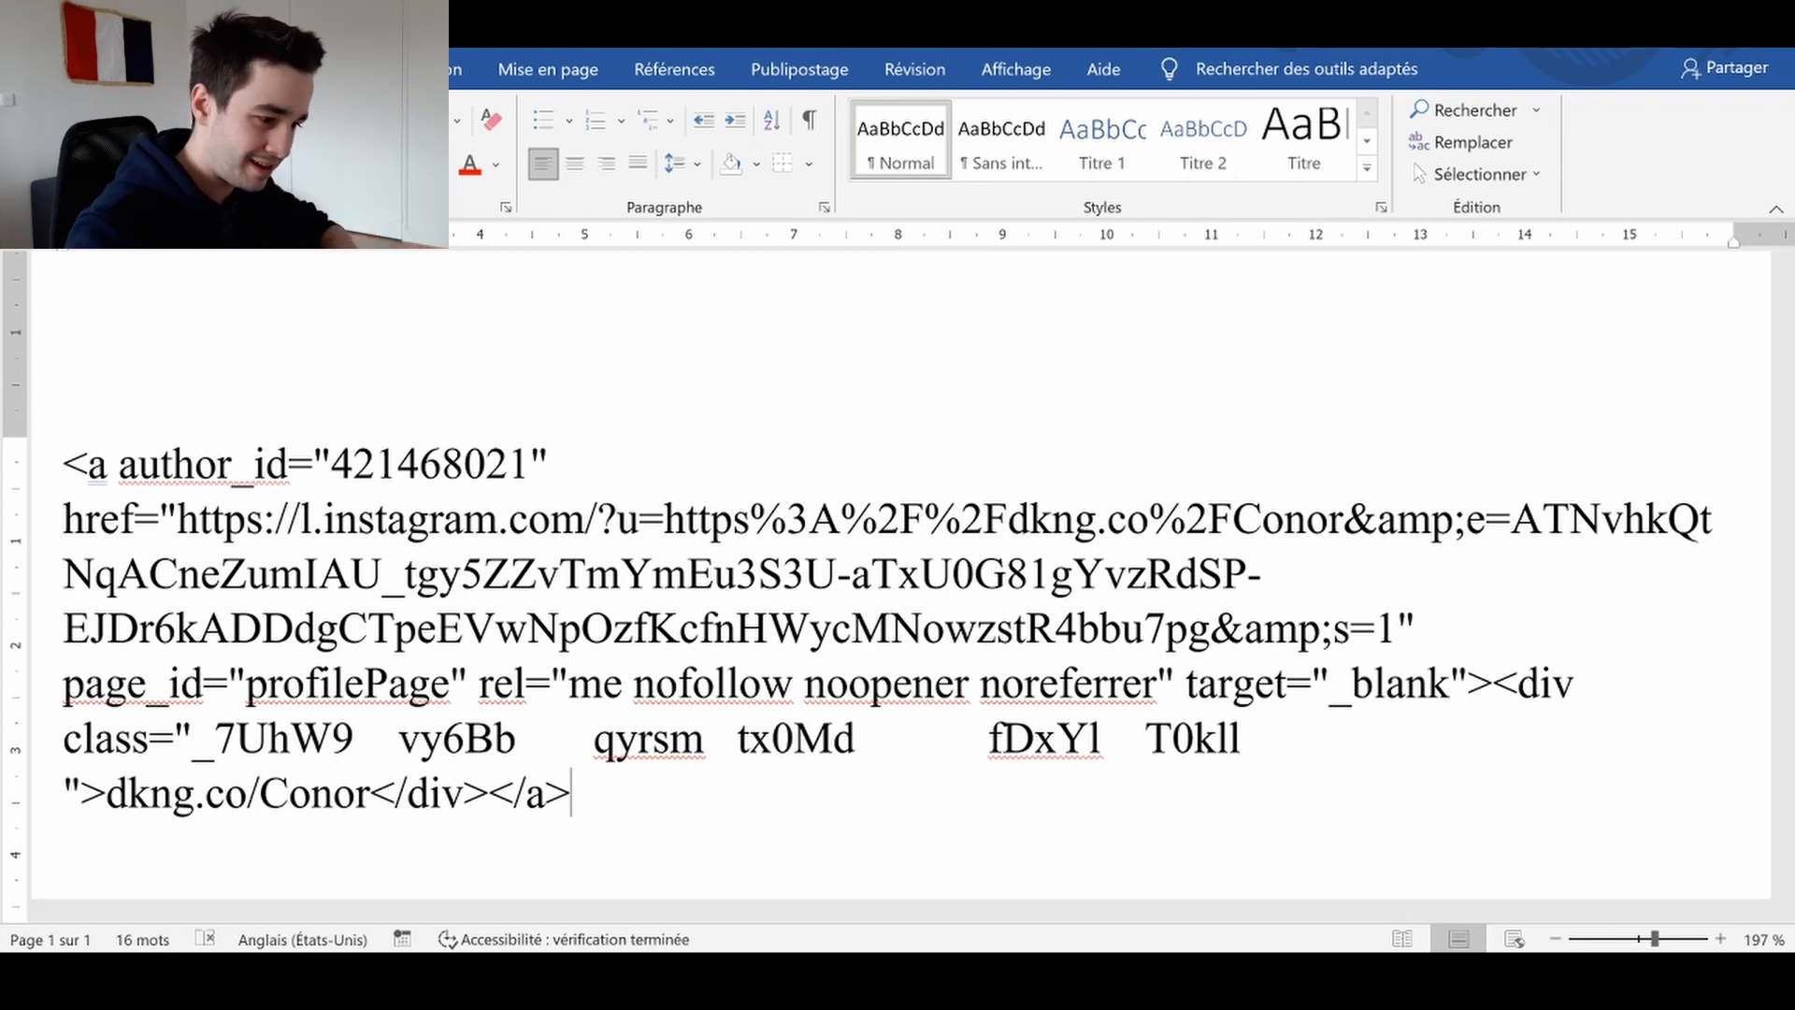
key(Return)
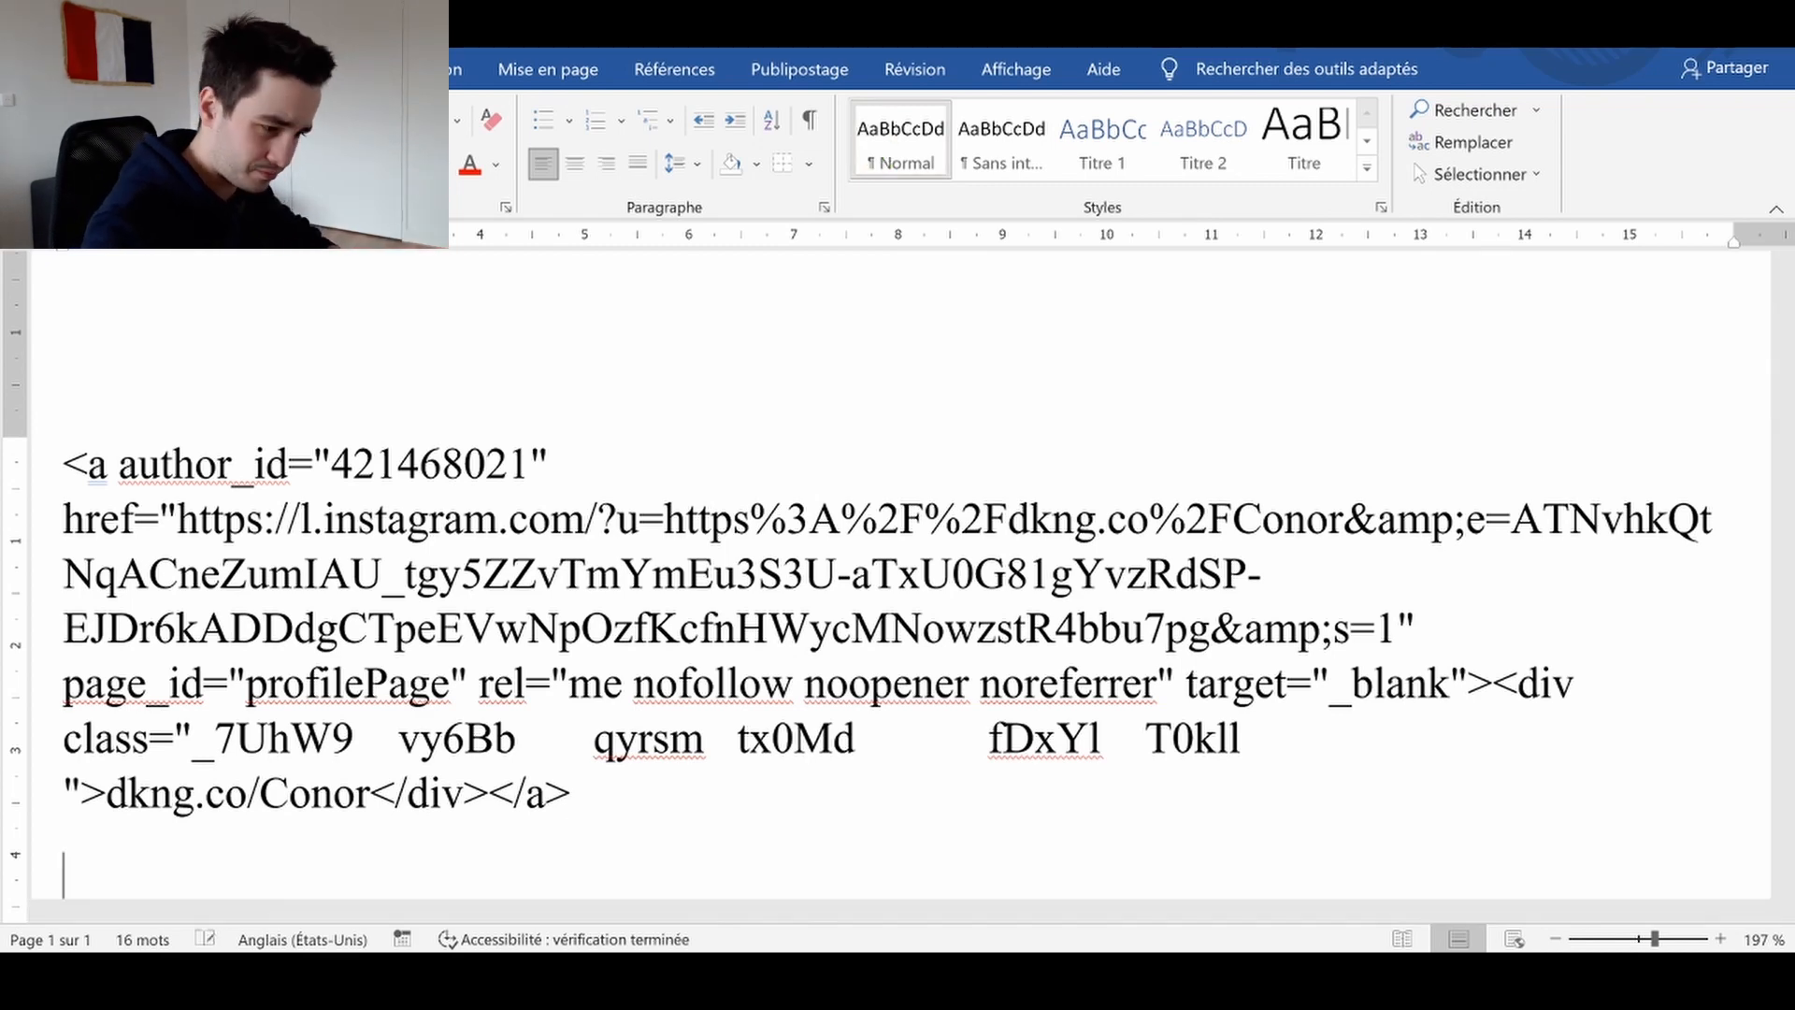
Compose the selector a[page_id="profilePage"] in the document from the anchor's page_id attribute and select it
click(878, 153)
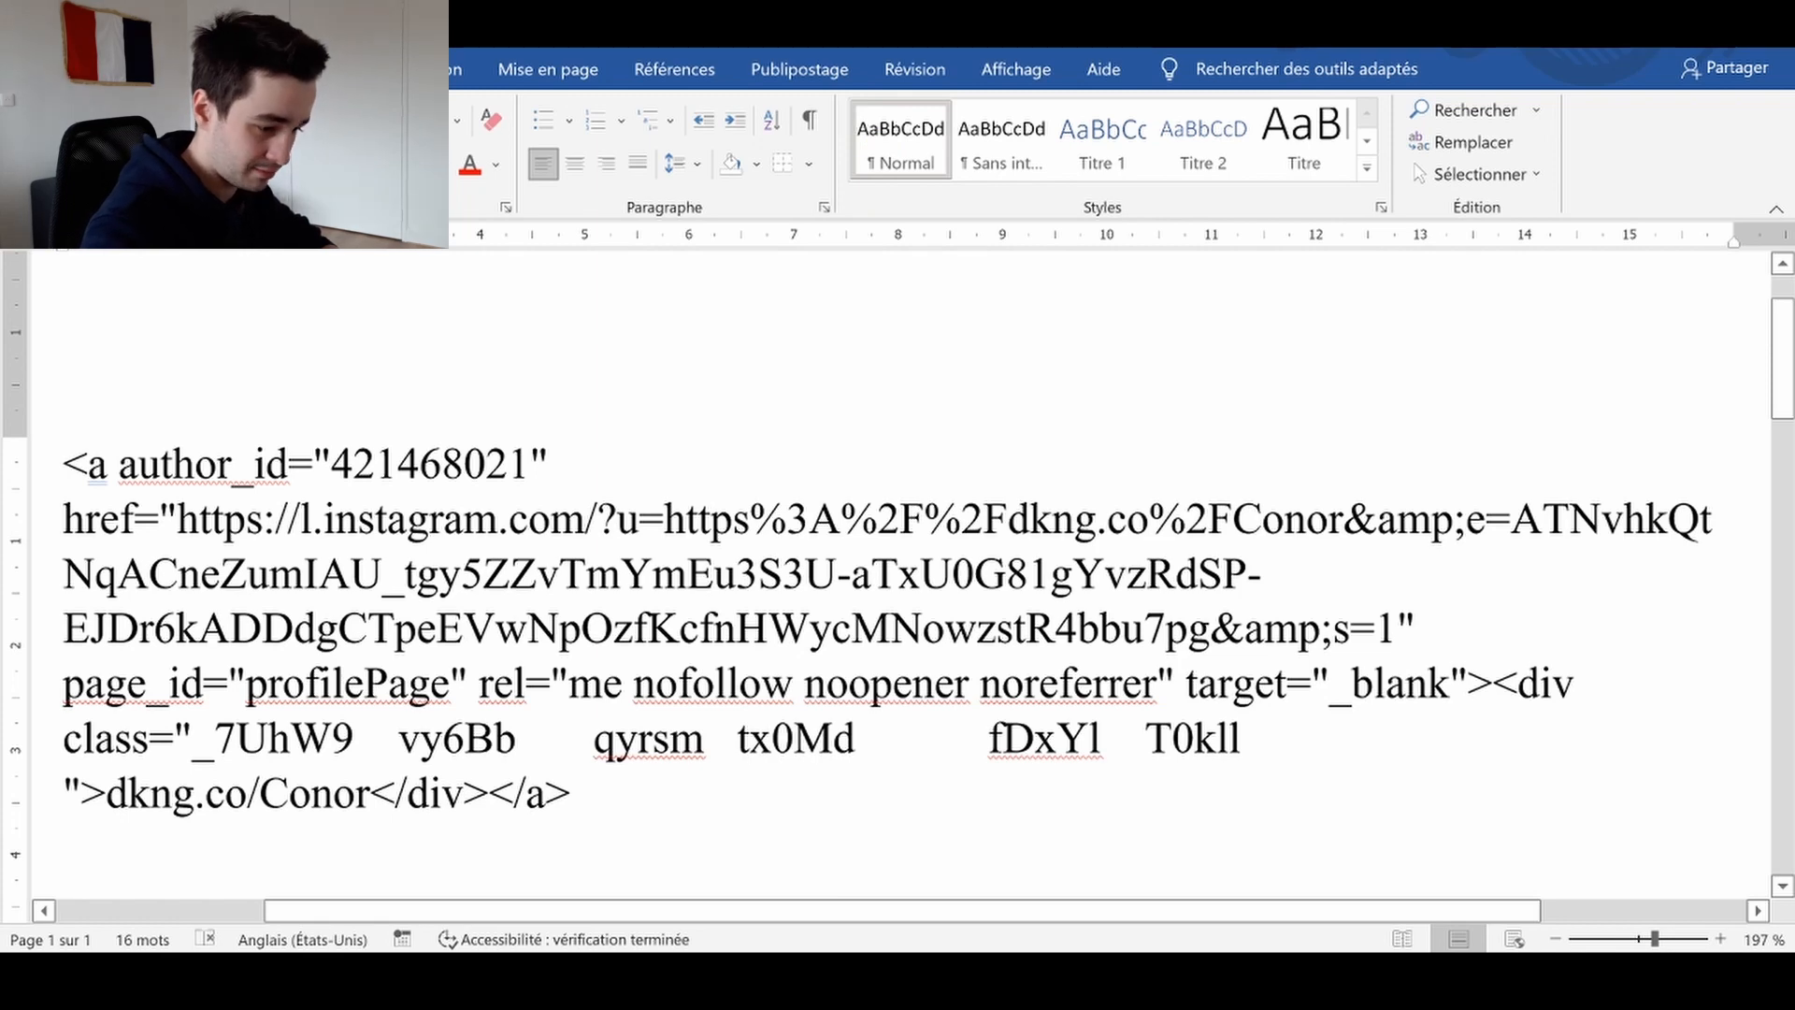
text(a)
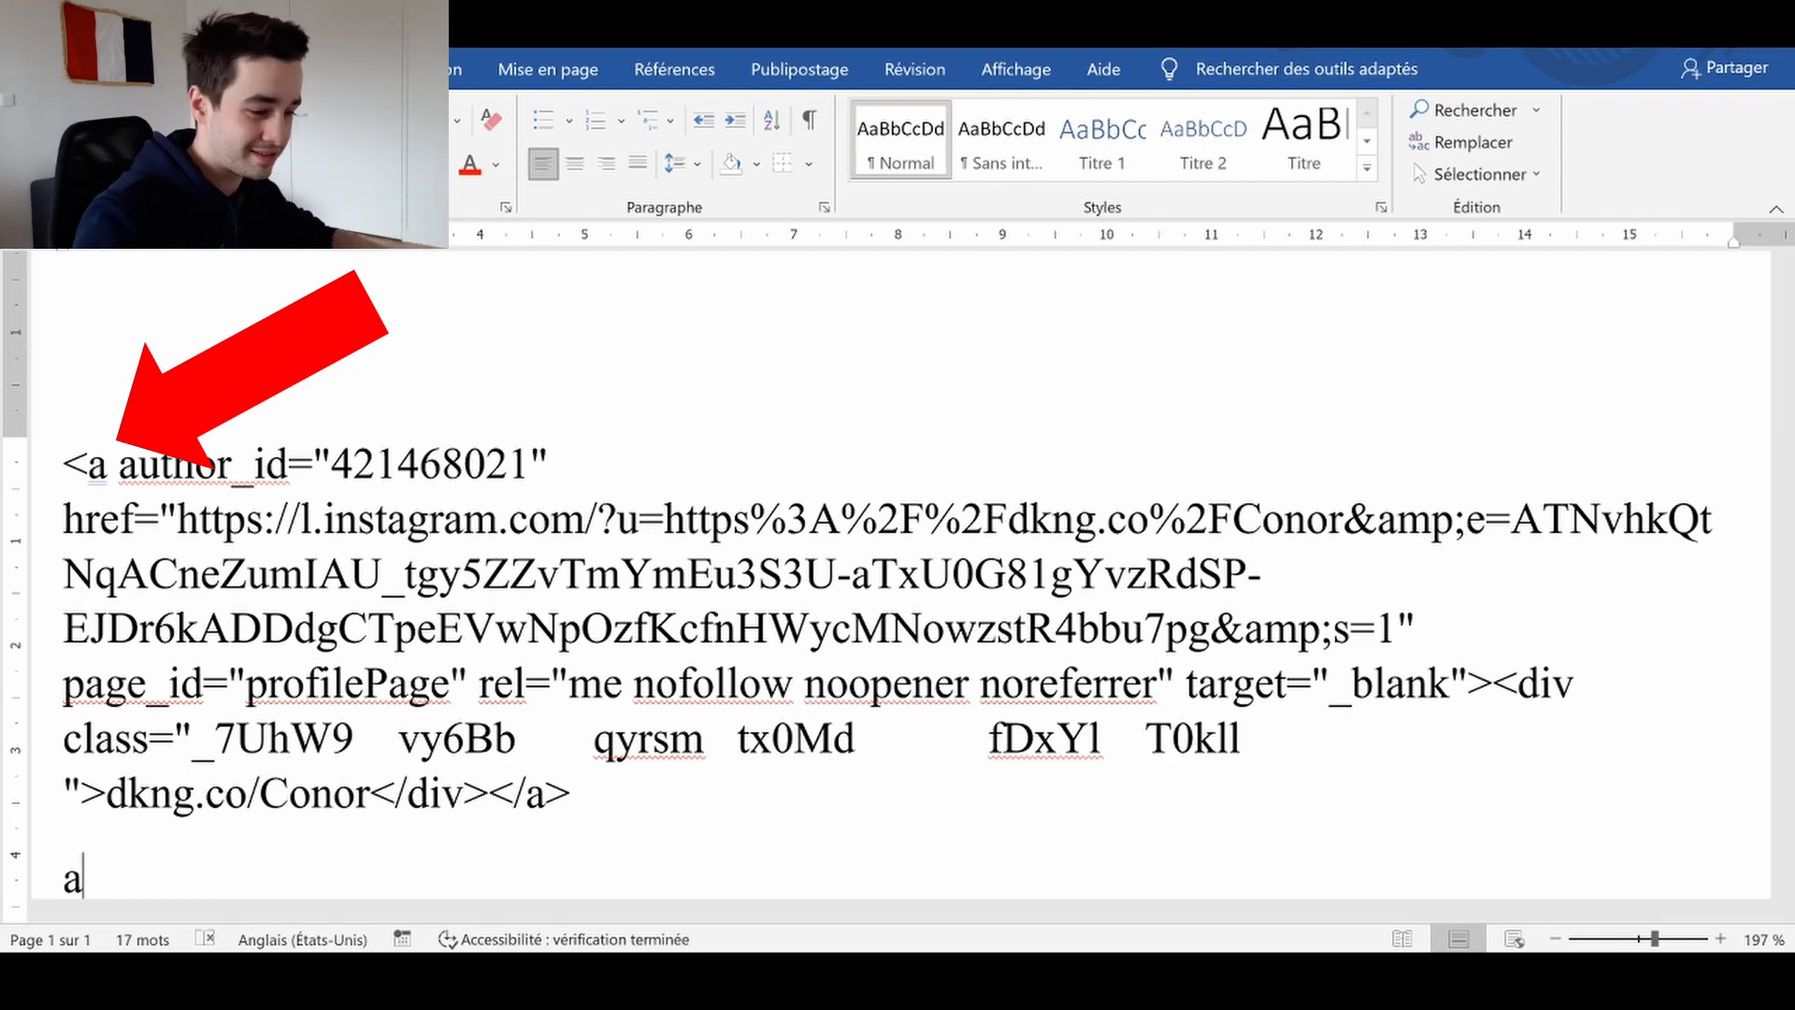
scroll(897, 561, down, 1)
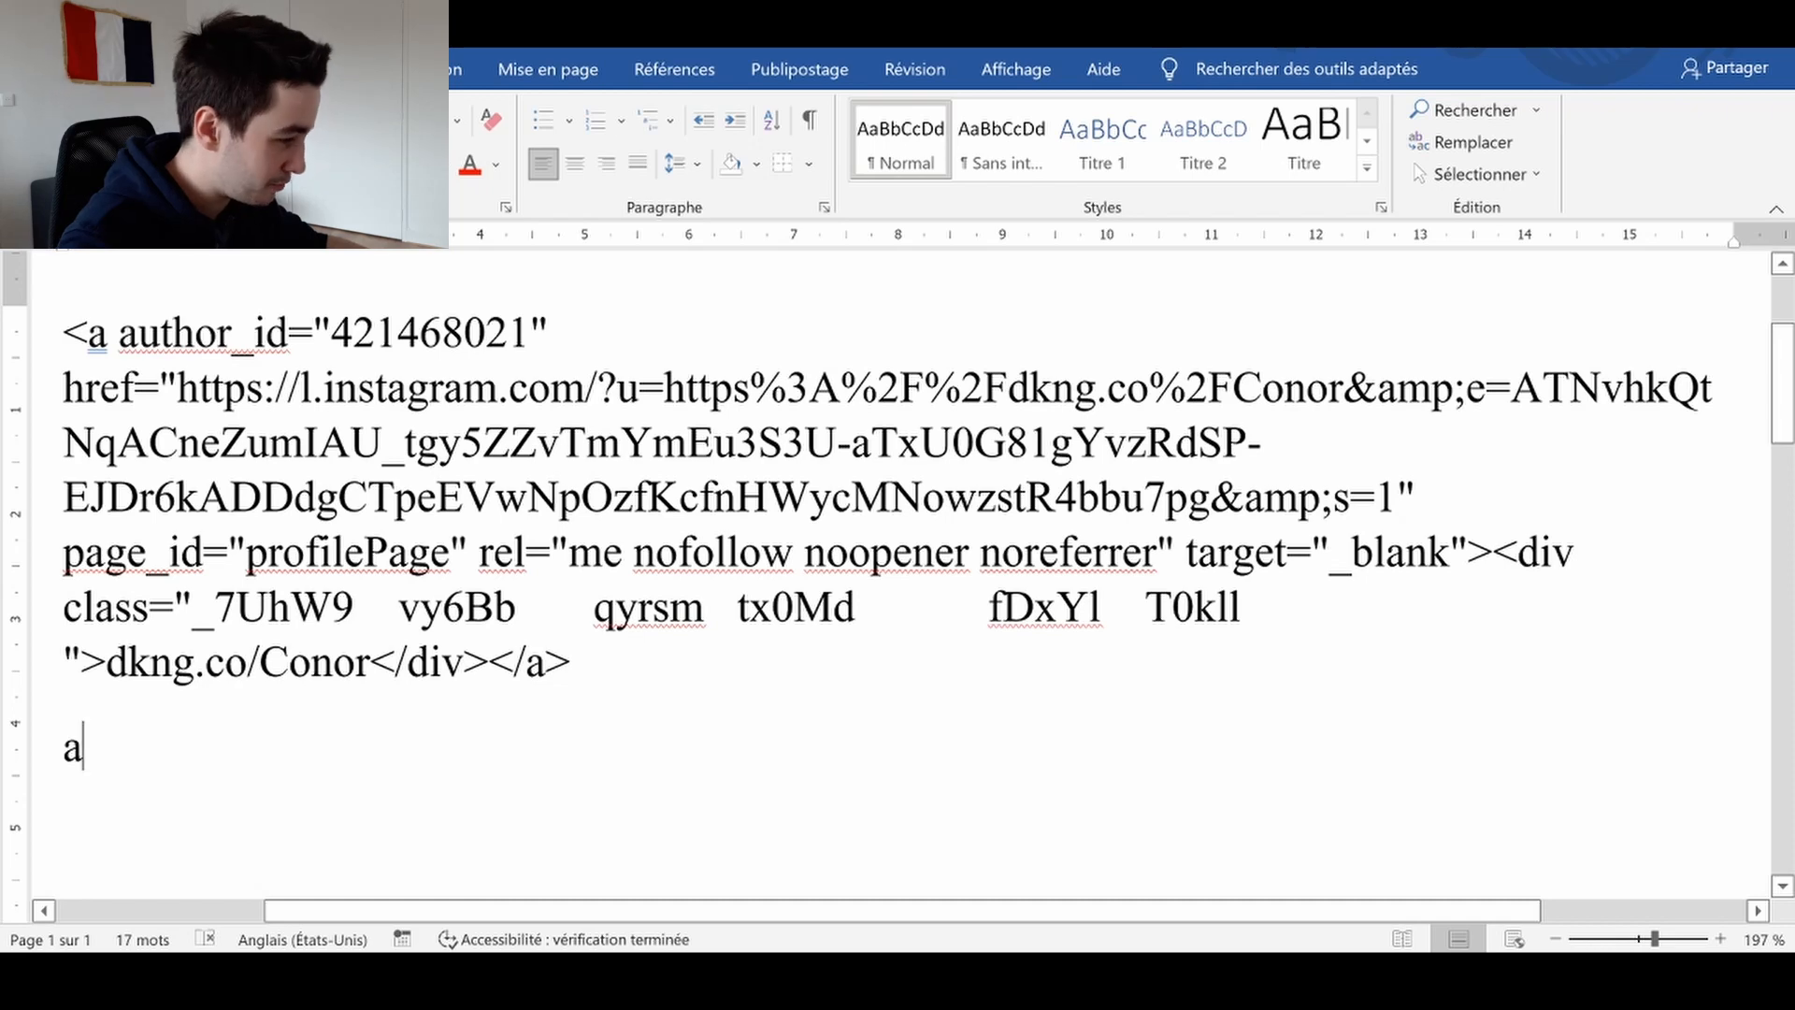
drag(63, 552, 475, 552)
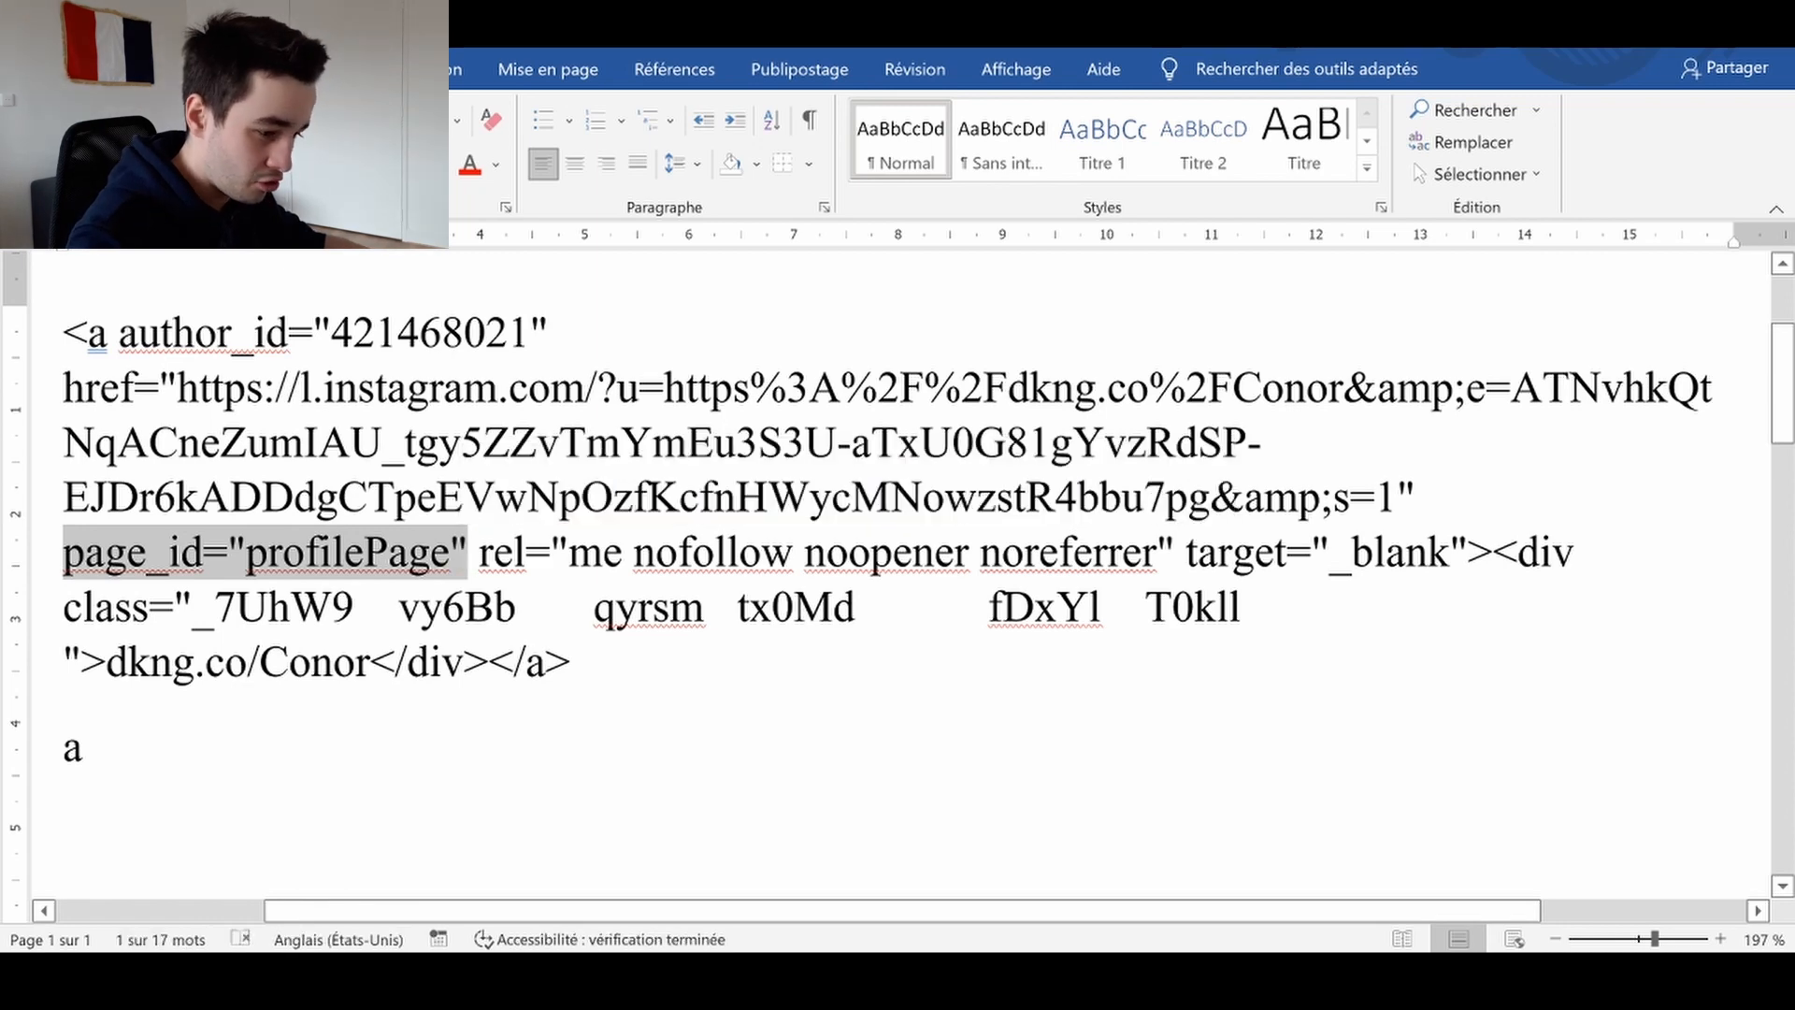
click(191, 745)
key(ctrl+v)
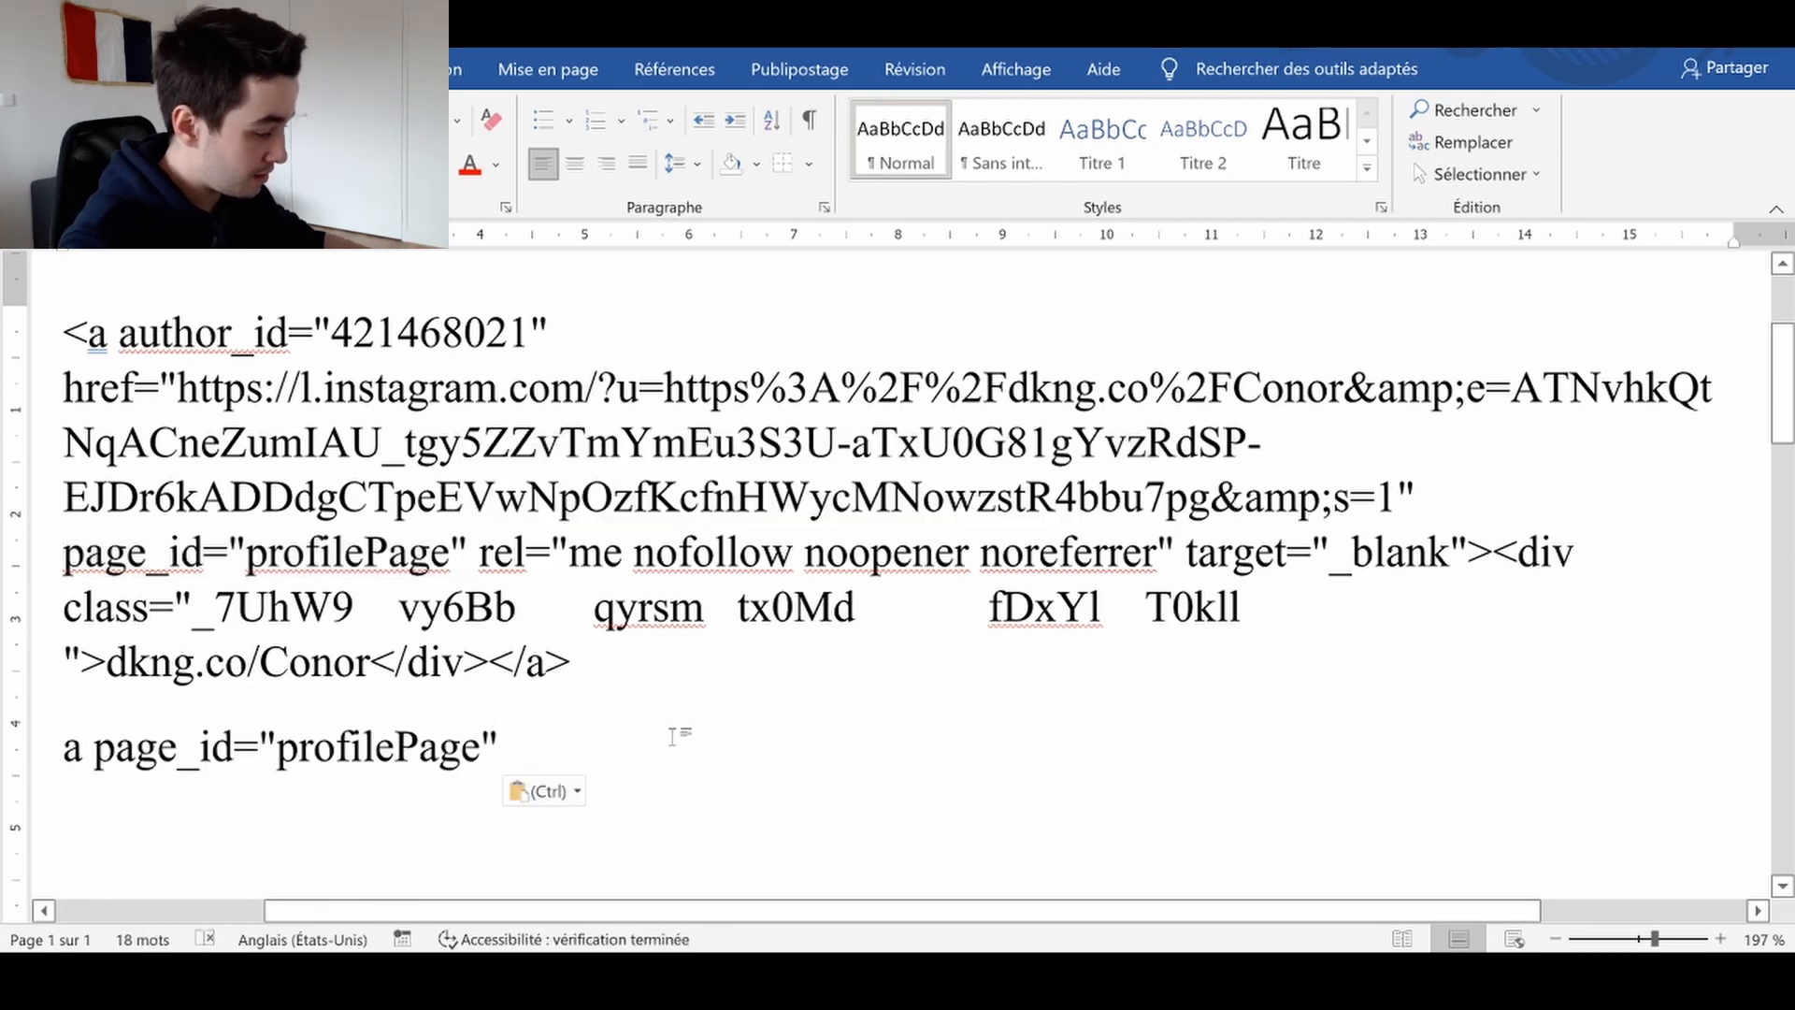
text(])
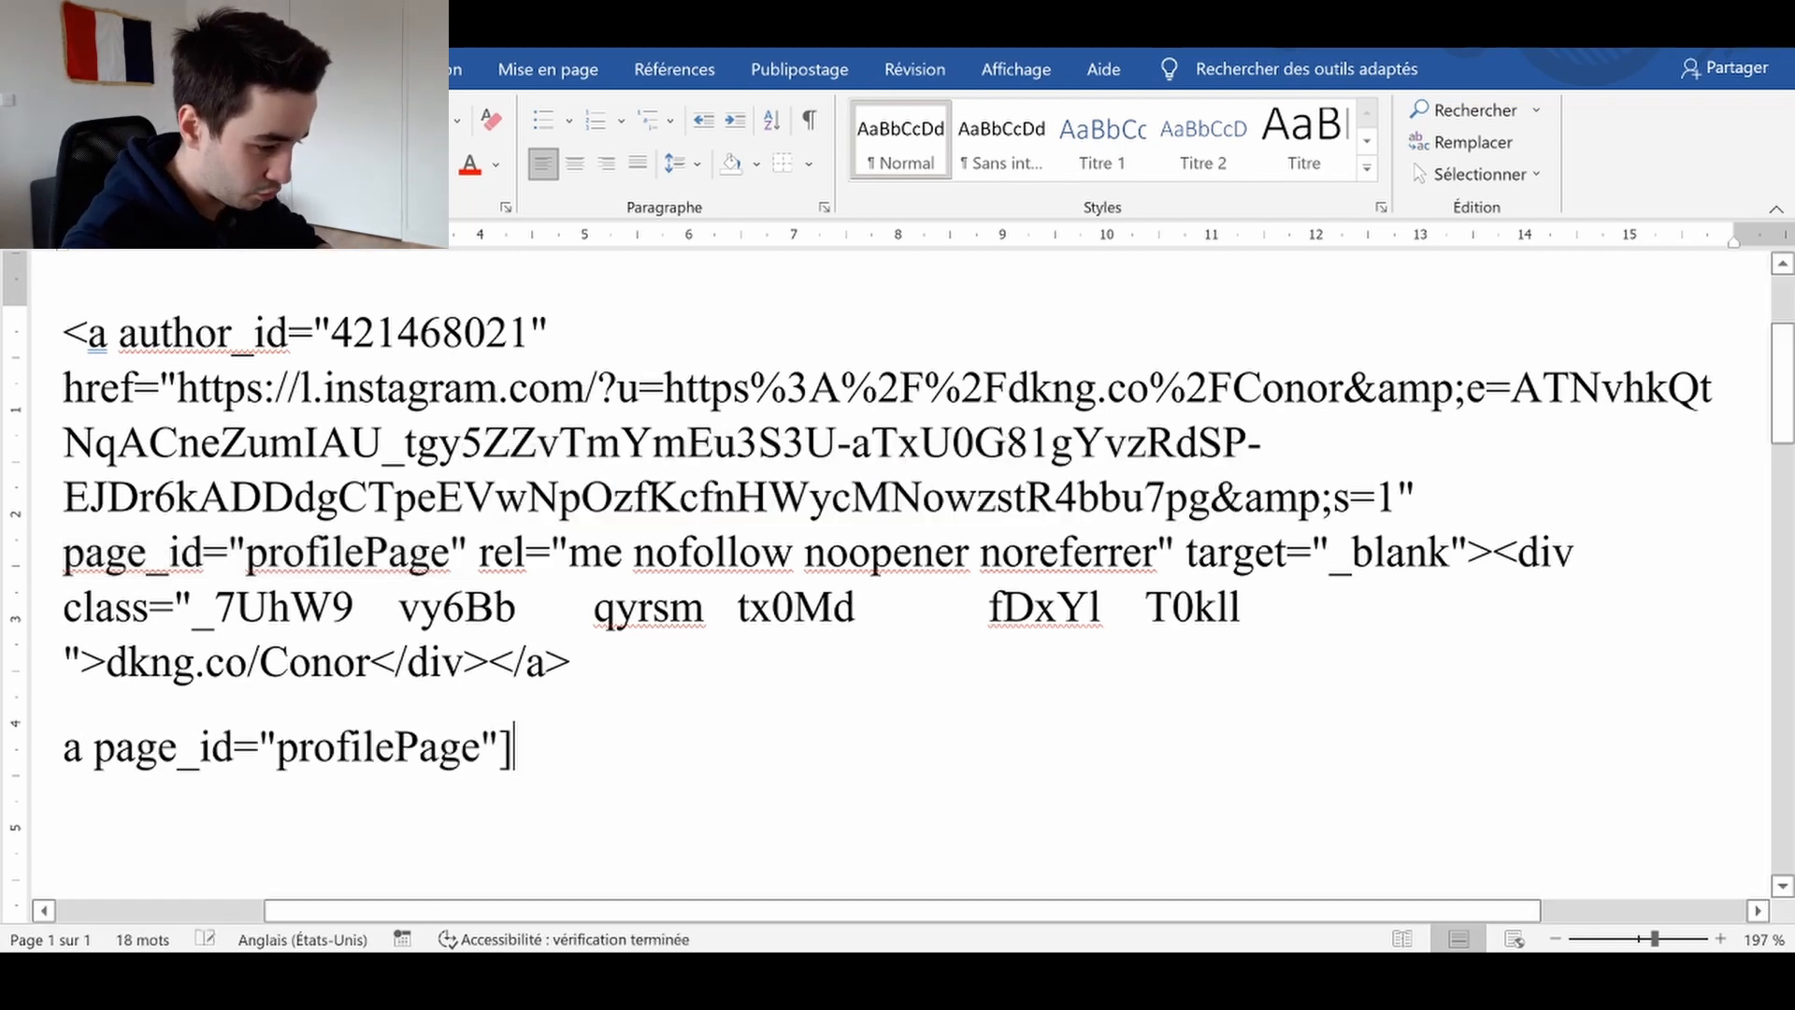
click(83, 746)
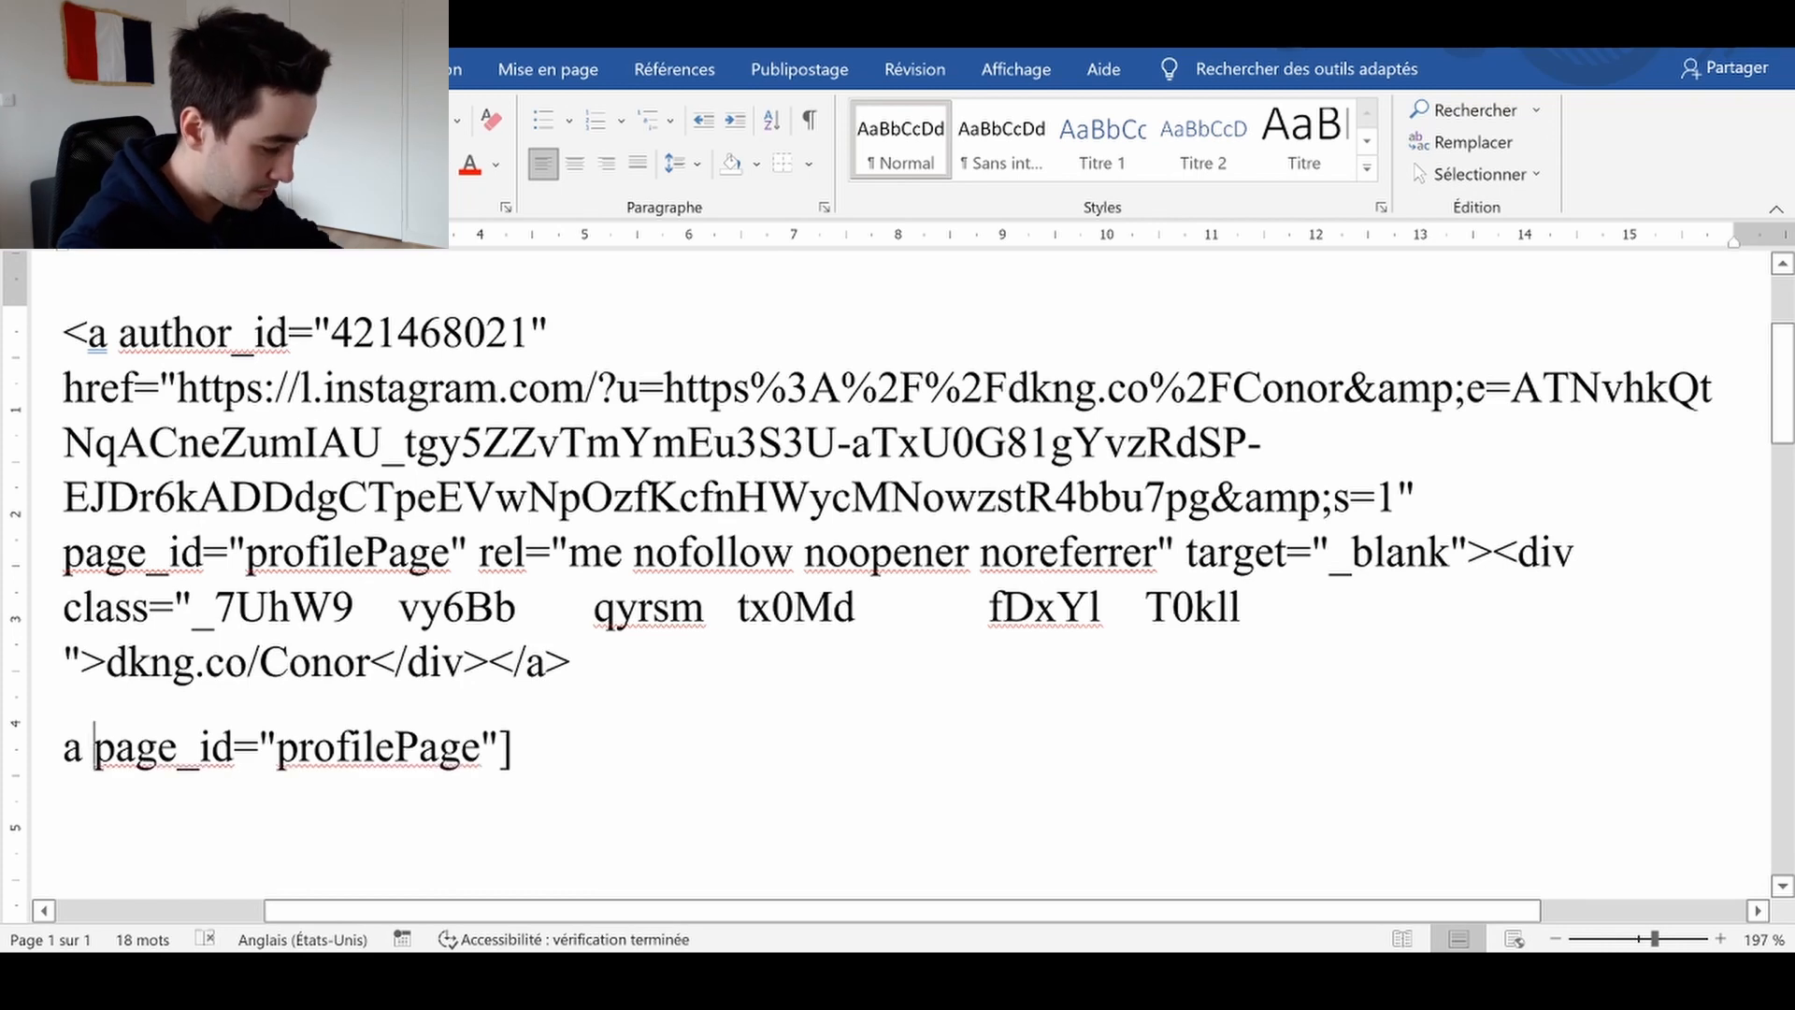
text([)
key(BackSpace)
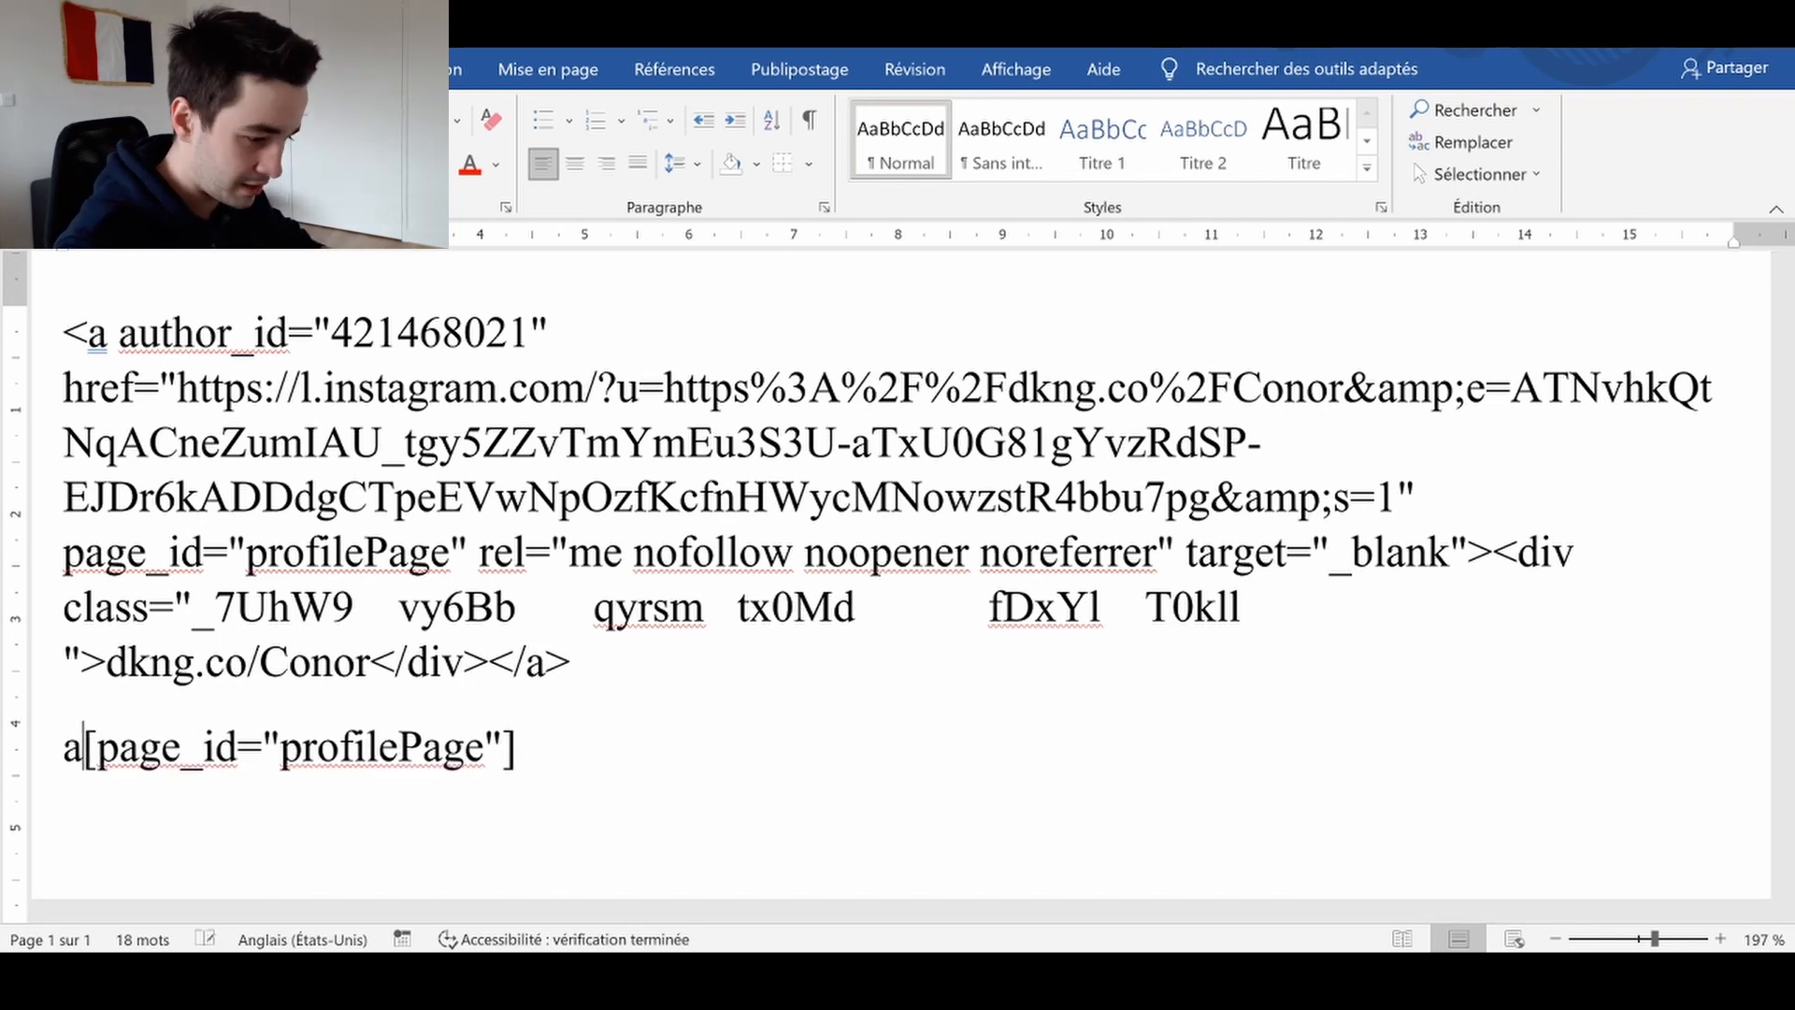
click(39, 748)
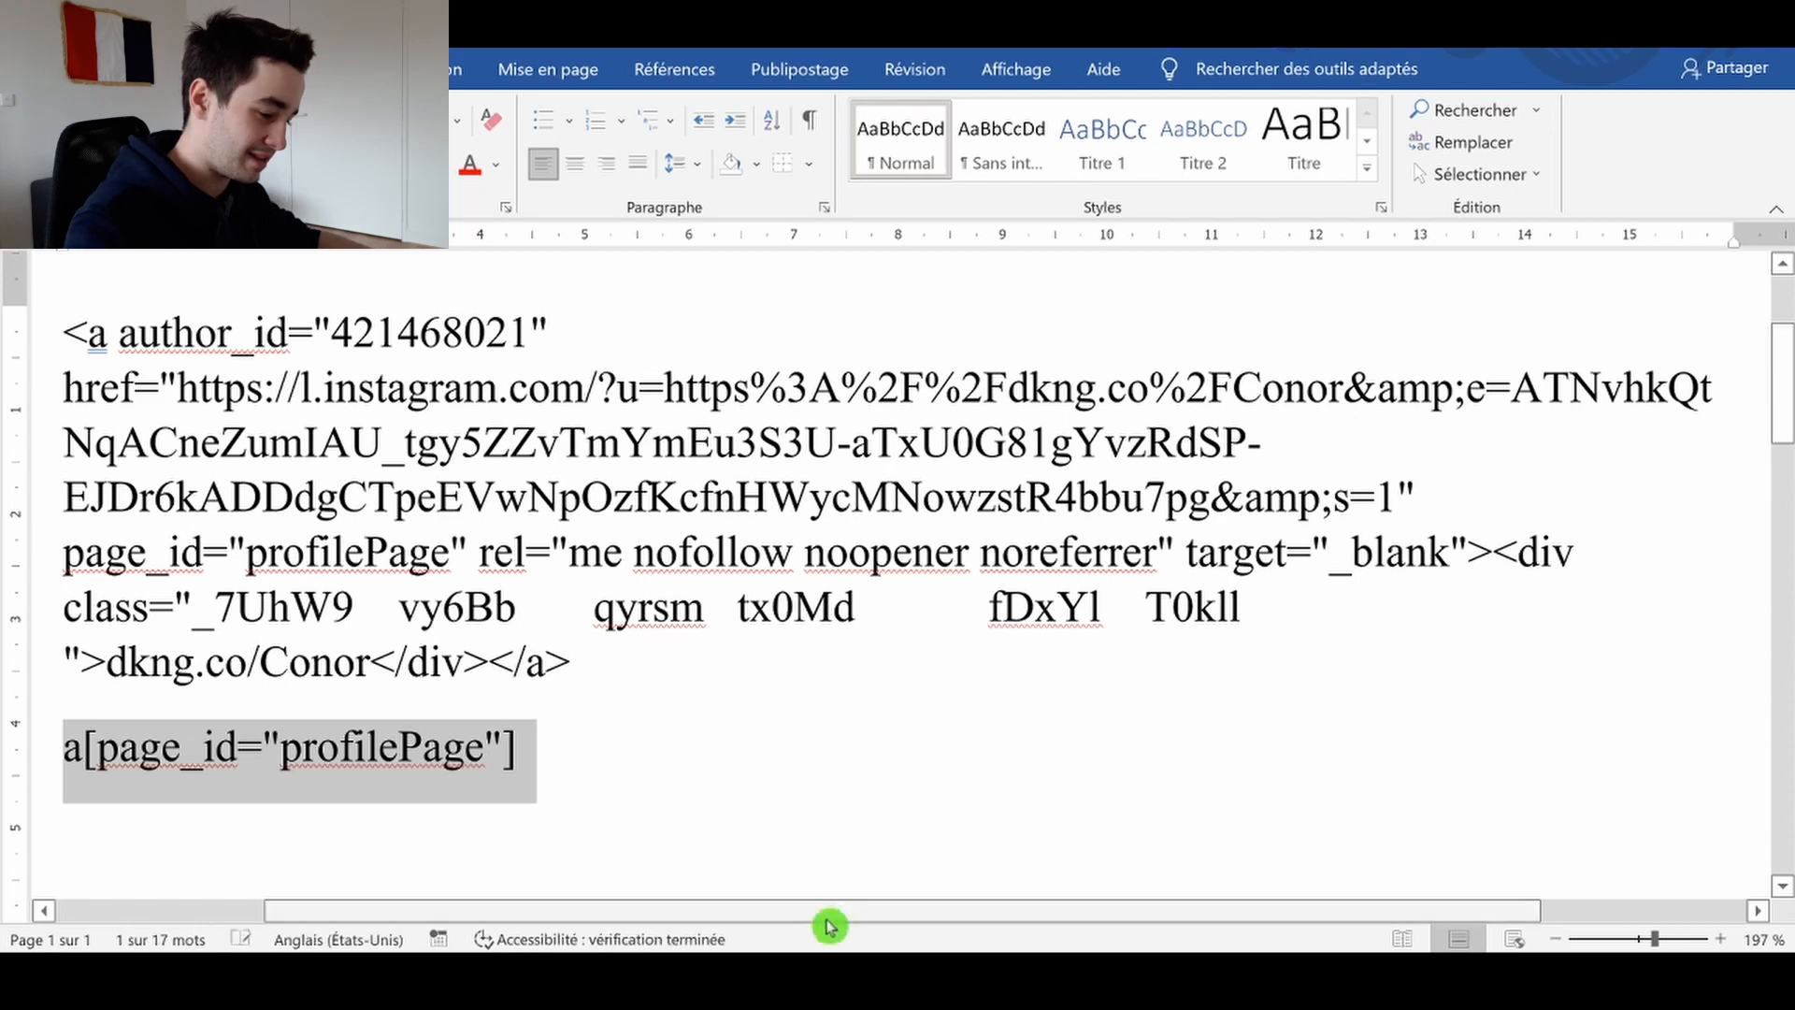
Return to the browser and set the Site internet column's selector to a[page_id="profilePage"], then preview its data
key(alt+Tab)
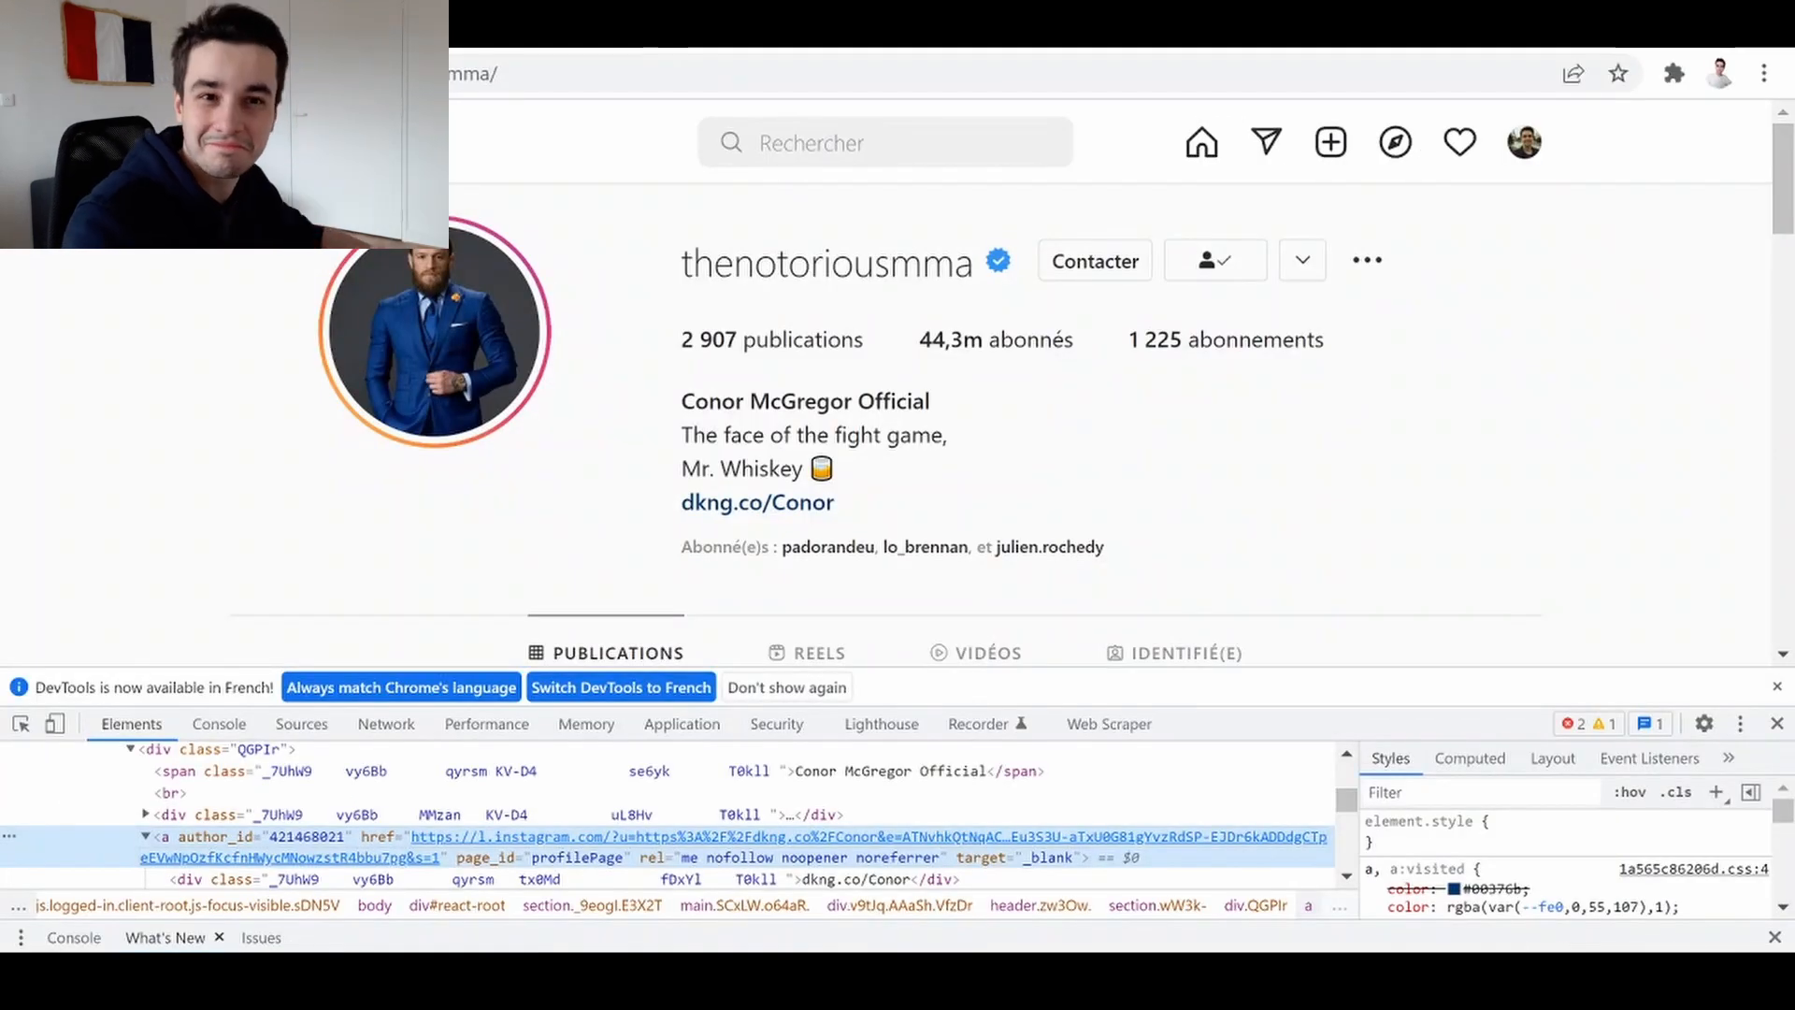
click(1766, 27)
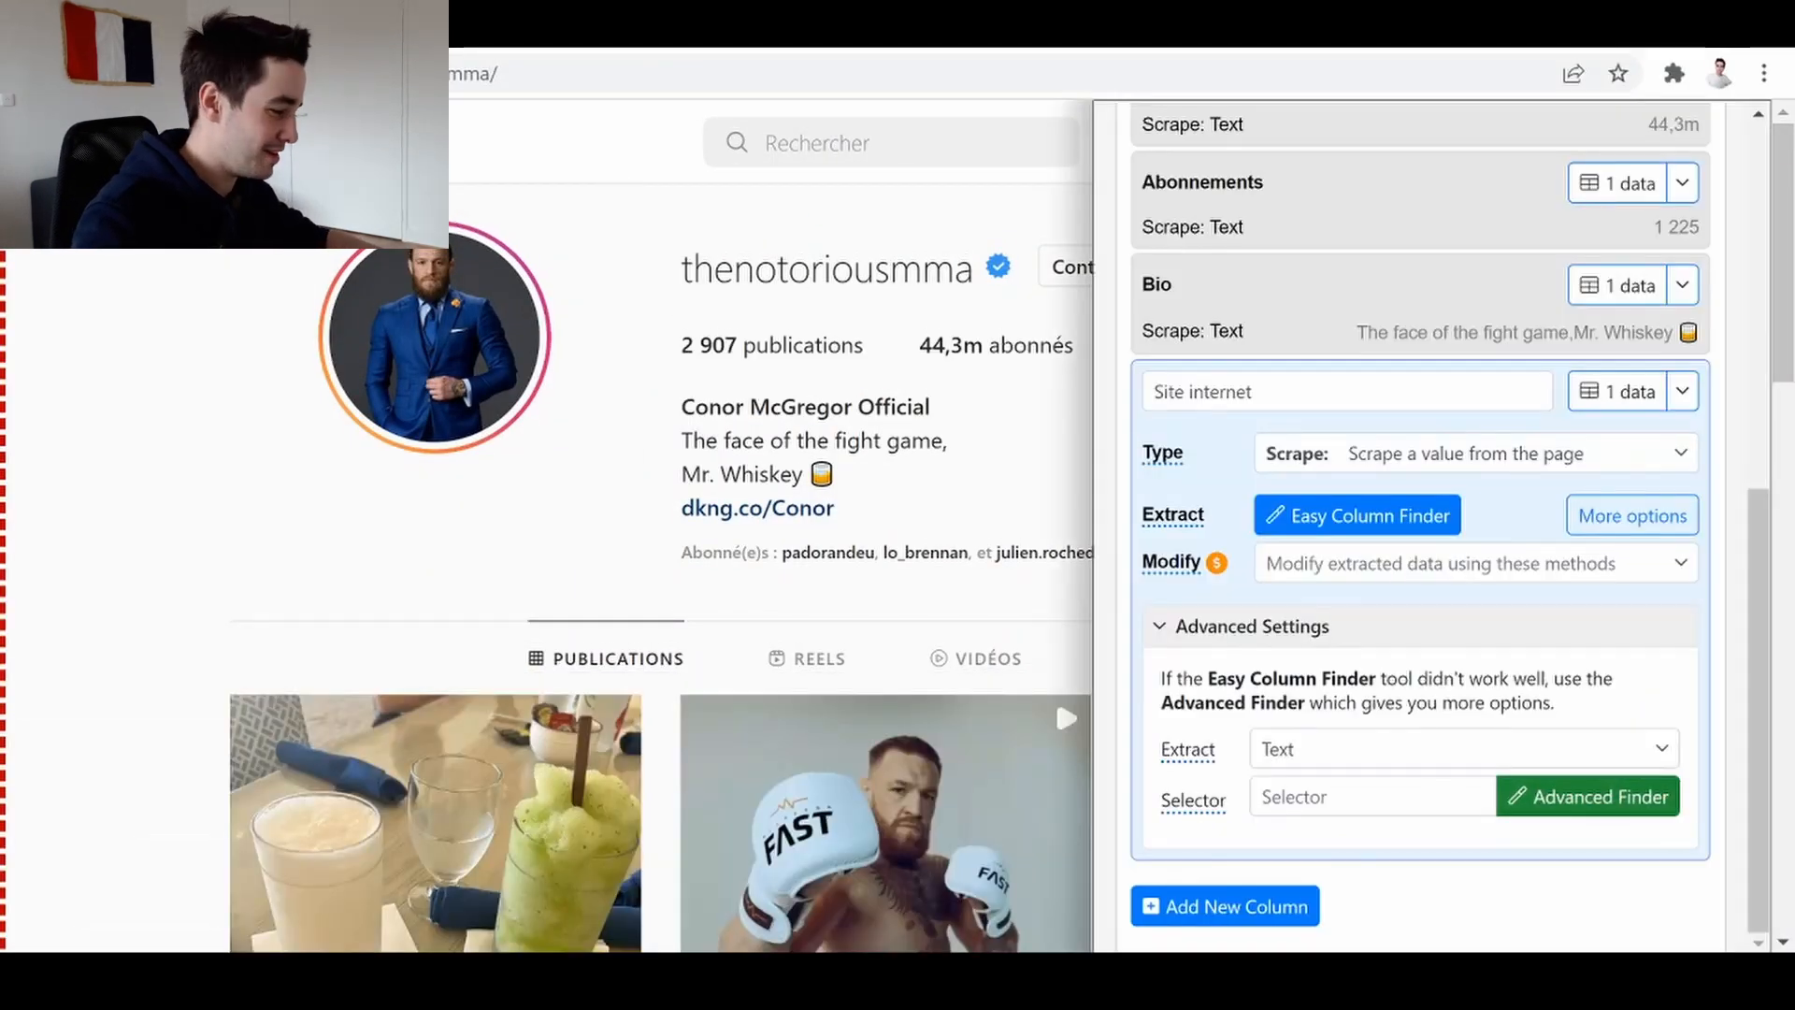
click(1440, 796)
key(ctrl+v)
click(1615, 391)
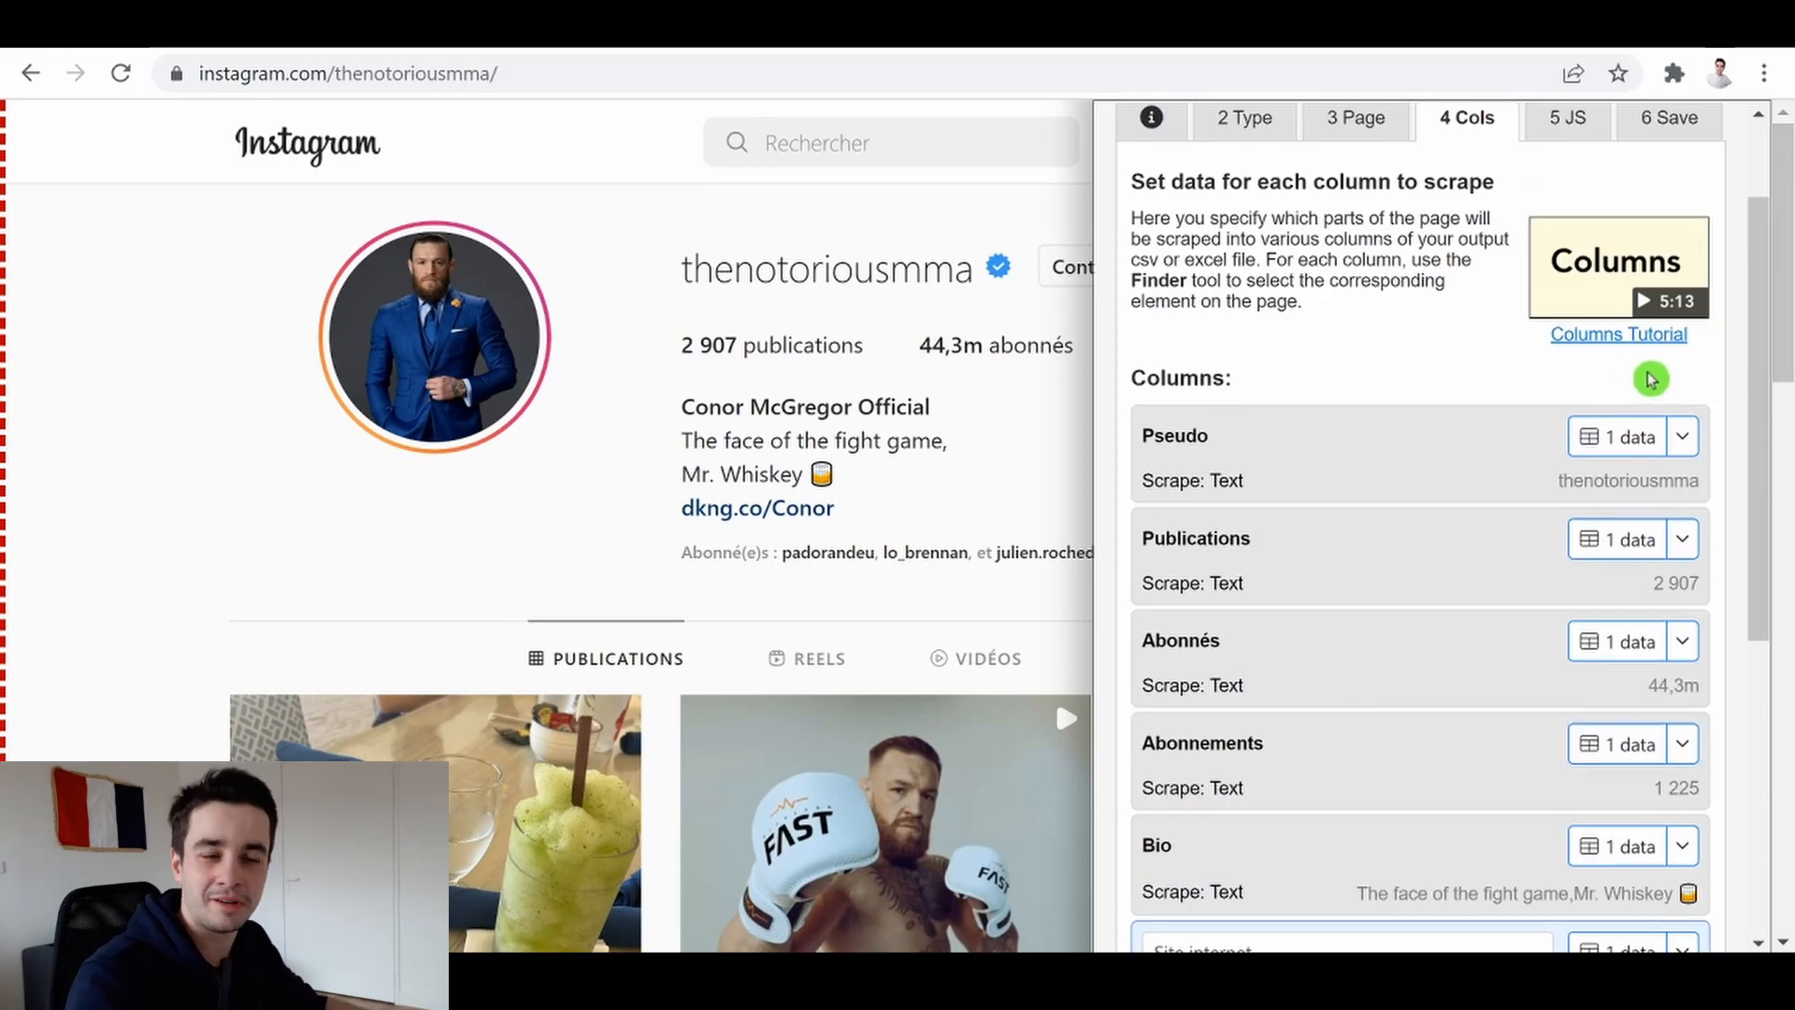
Add a seventh column and name it Vérifié
scroll(1422, 561, down, 5)
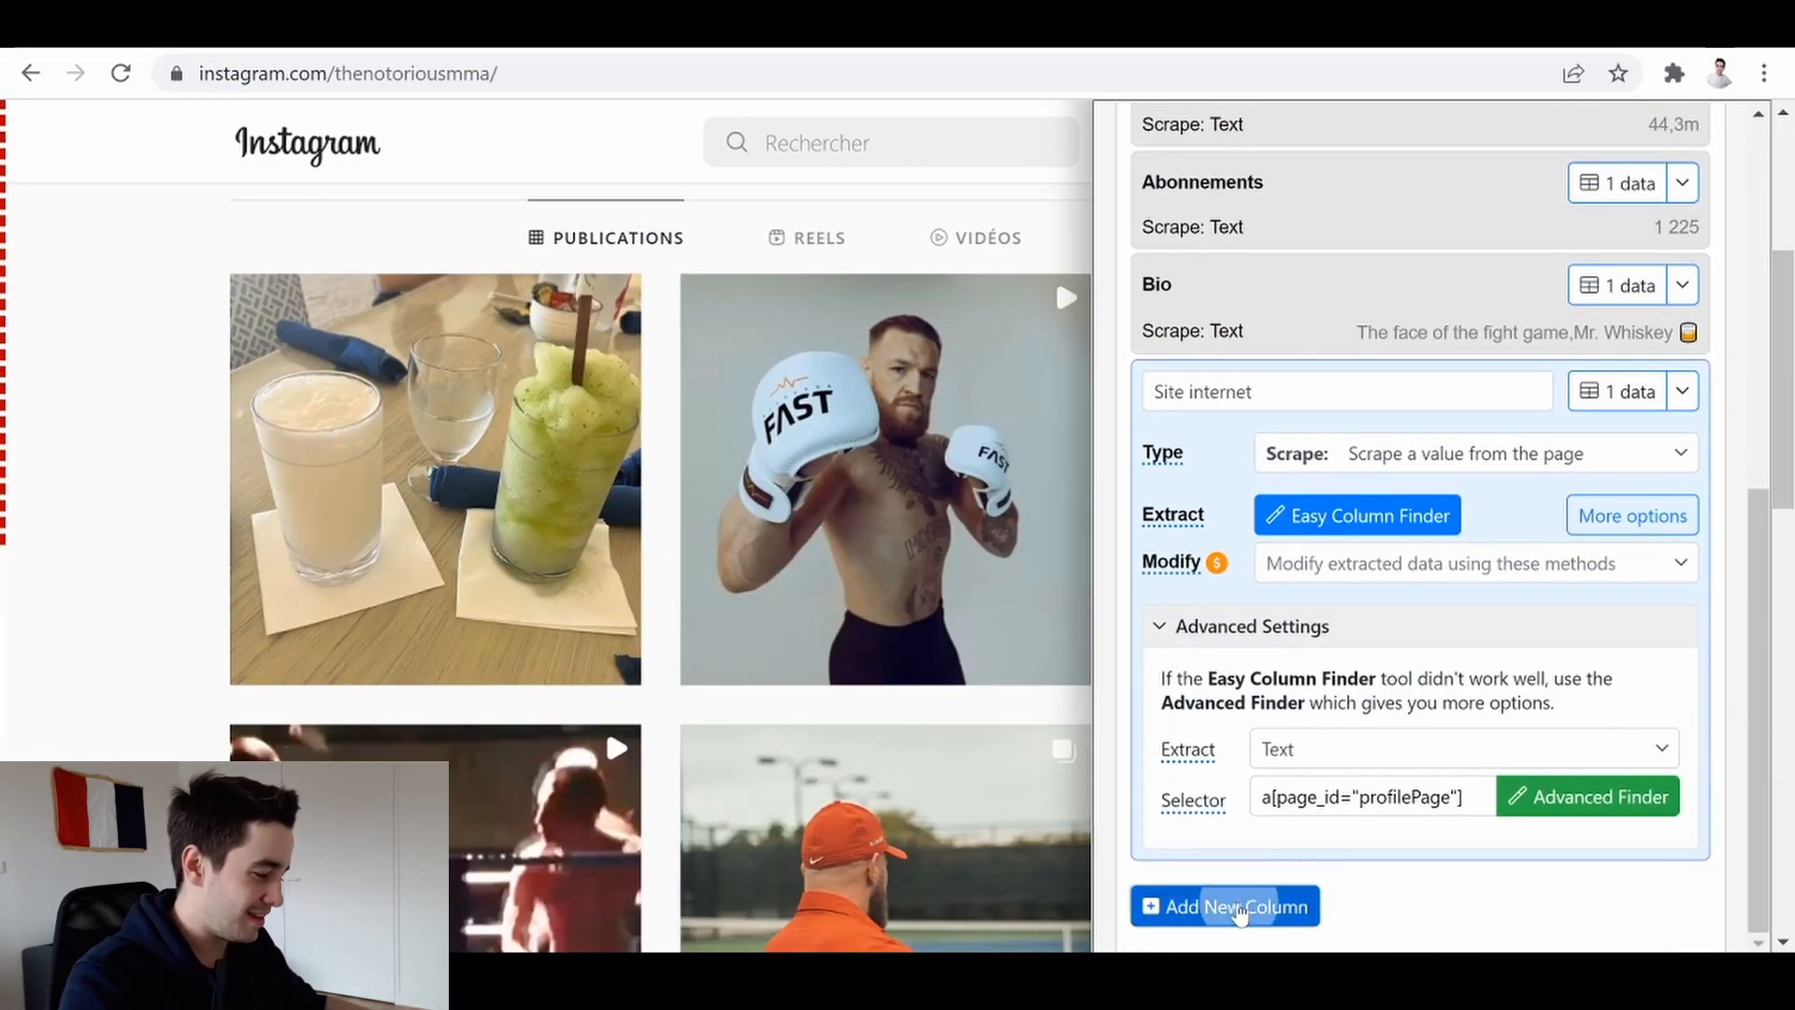
click(1240, 906)
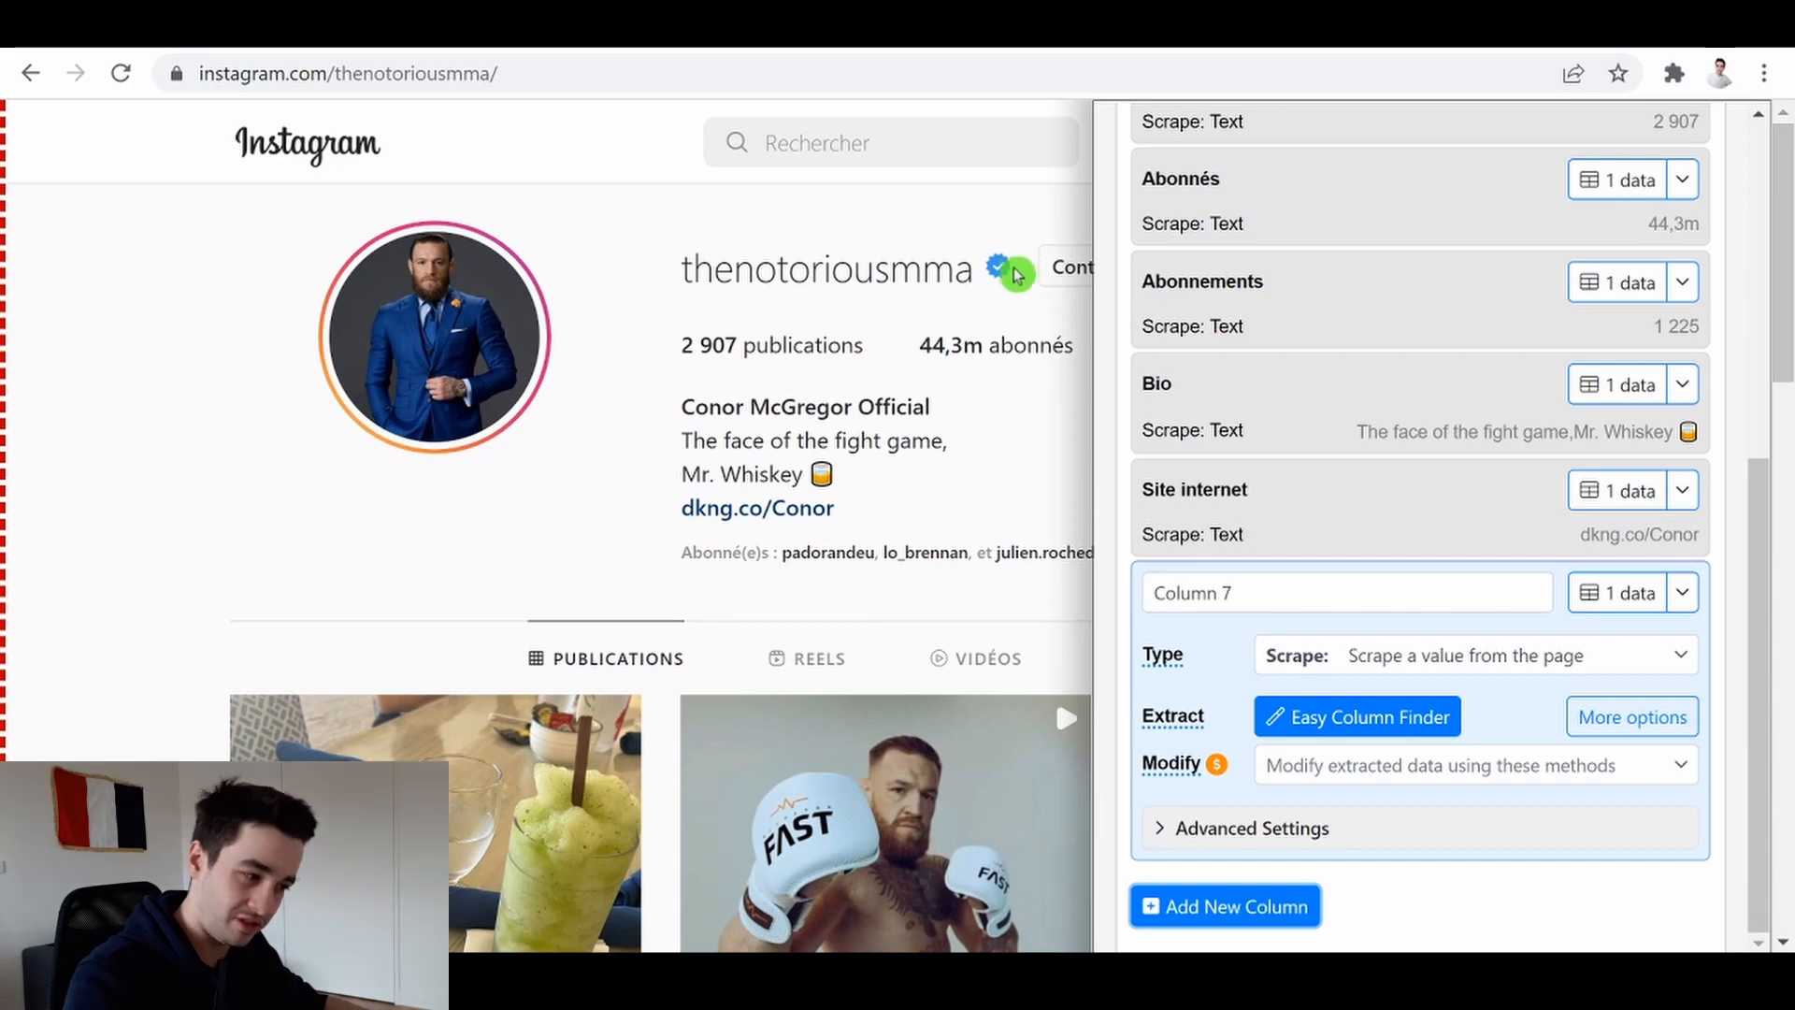
drag(1299, 595, 1086, 581)
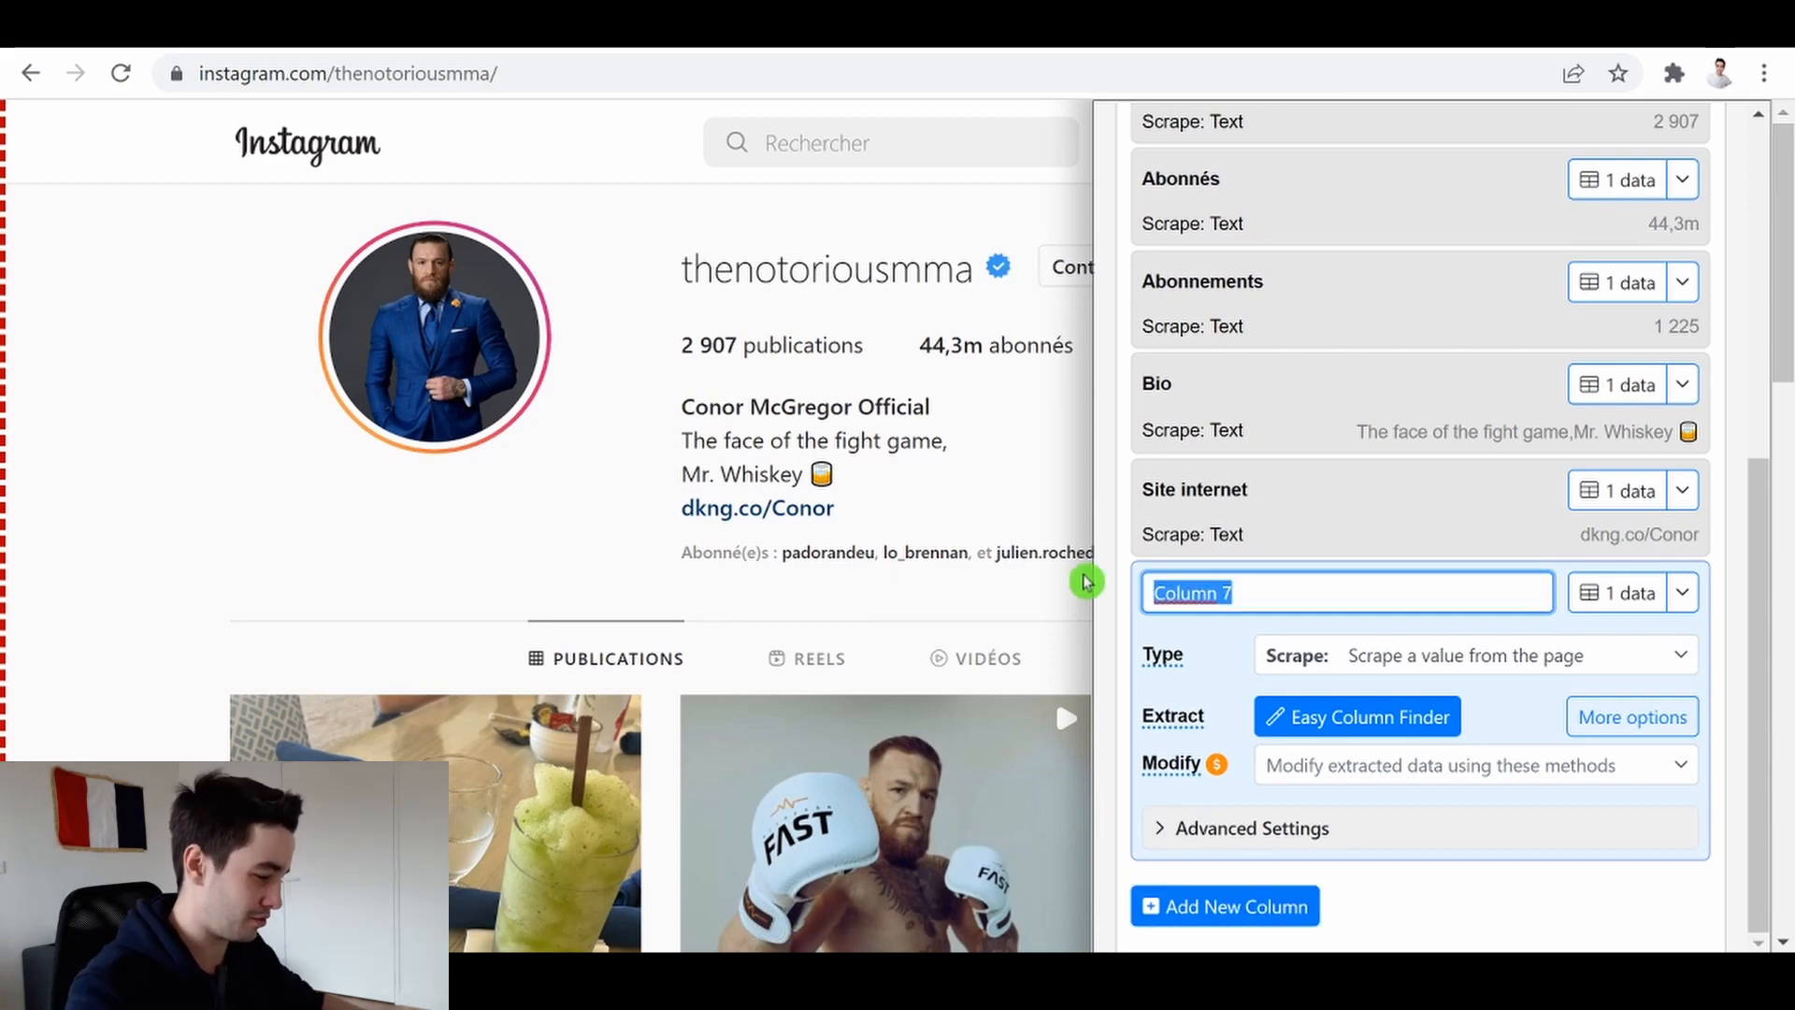
text(Vérifié)
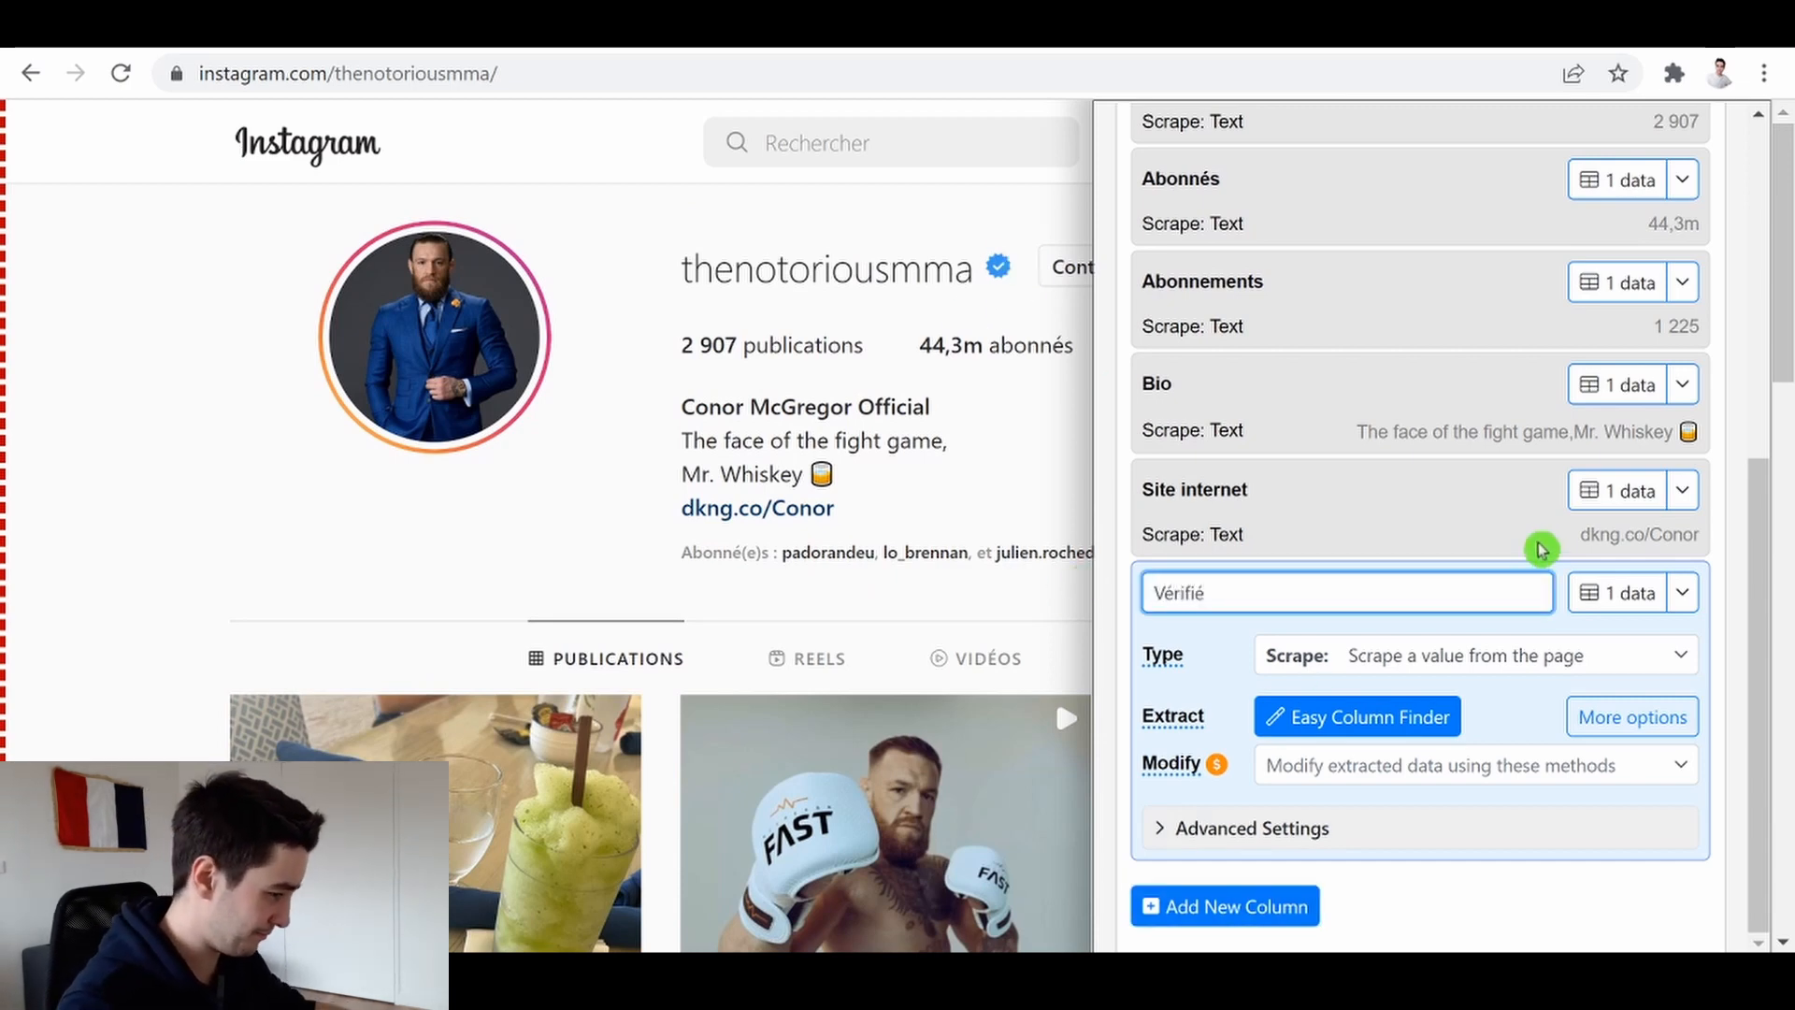
Open the Advanced Finder, select the verified badge next to the username and view its selected HTML
click(1351, 841)
scroll(1496, 823, down, 2)
click(1562, 813)
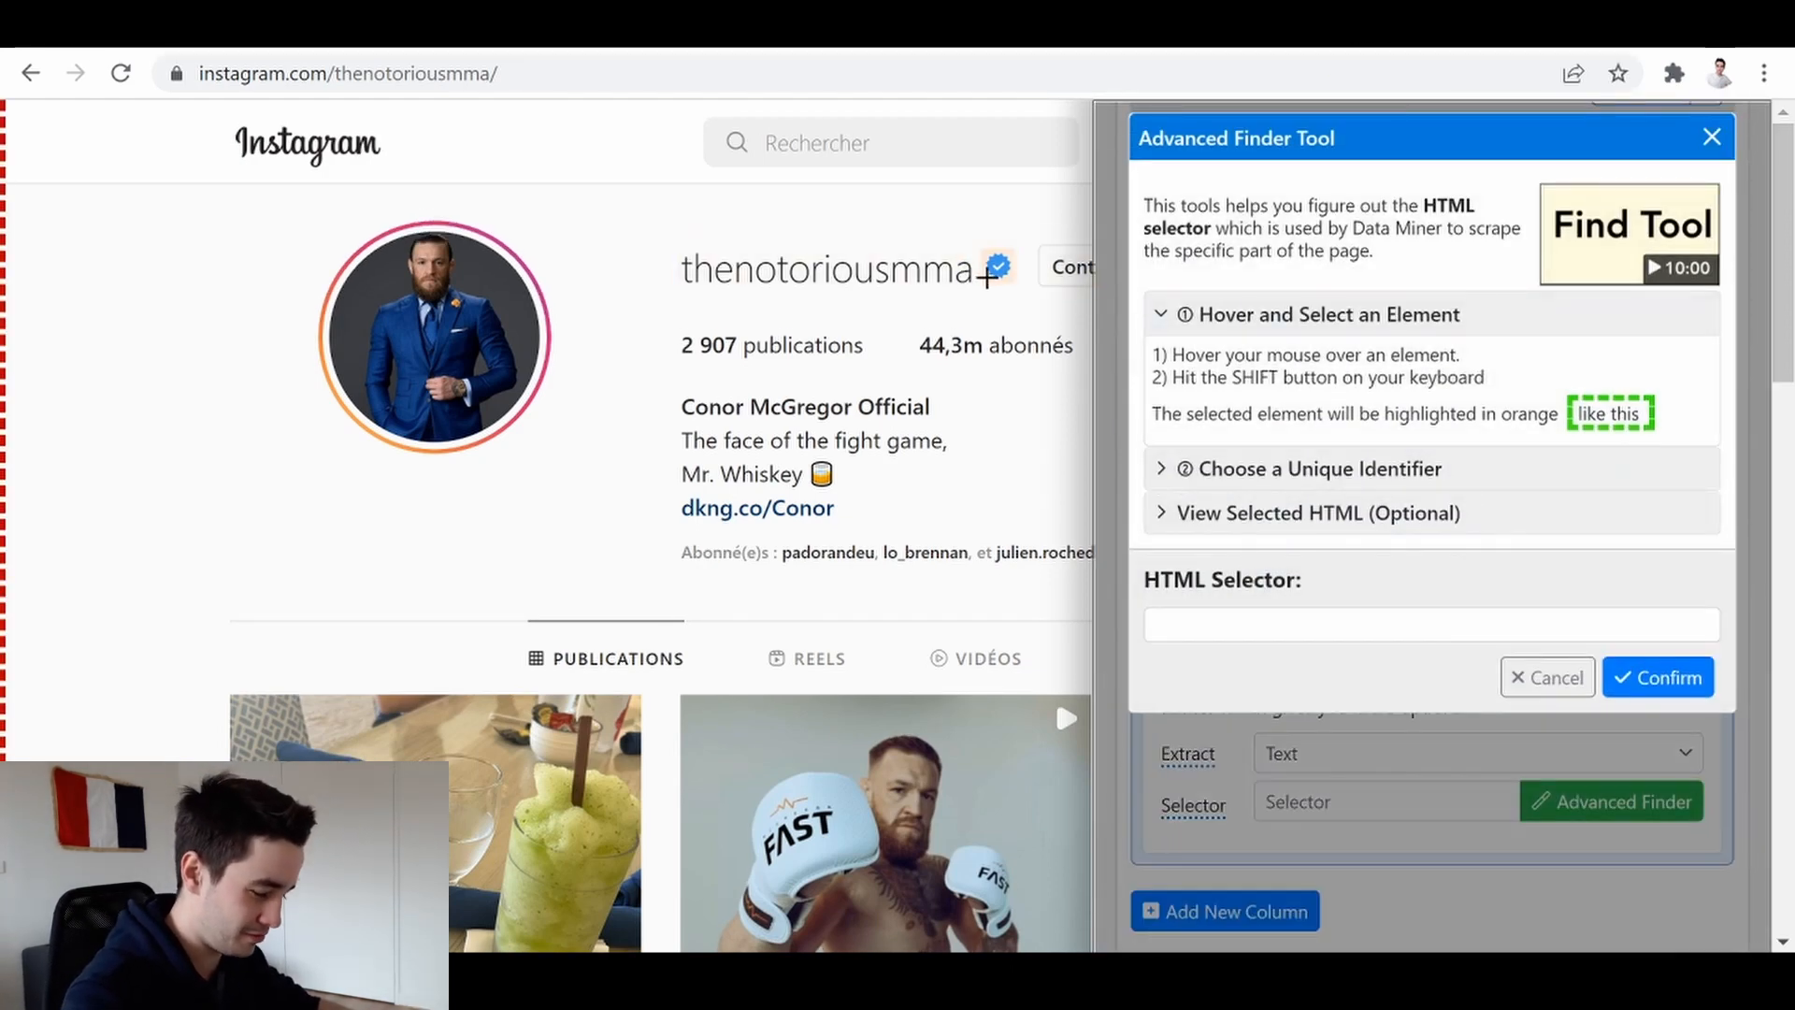
key(shift)
scroll(1343, 609, down, 3)
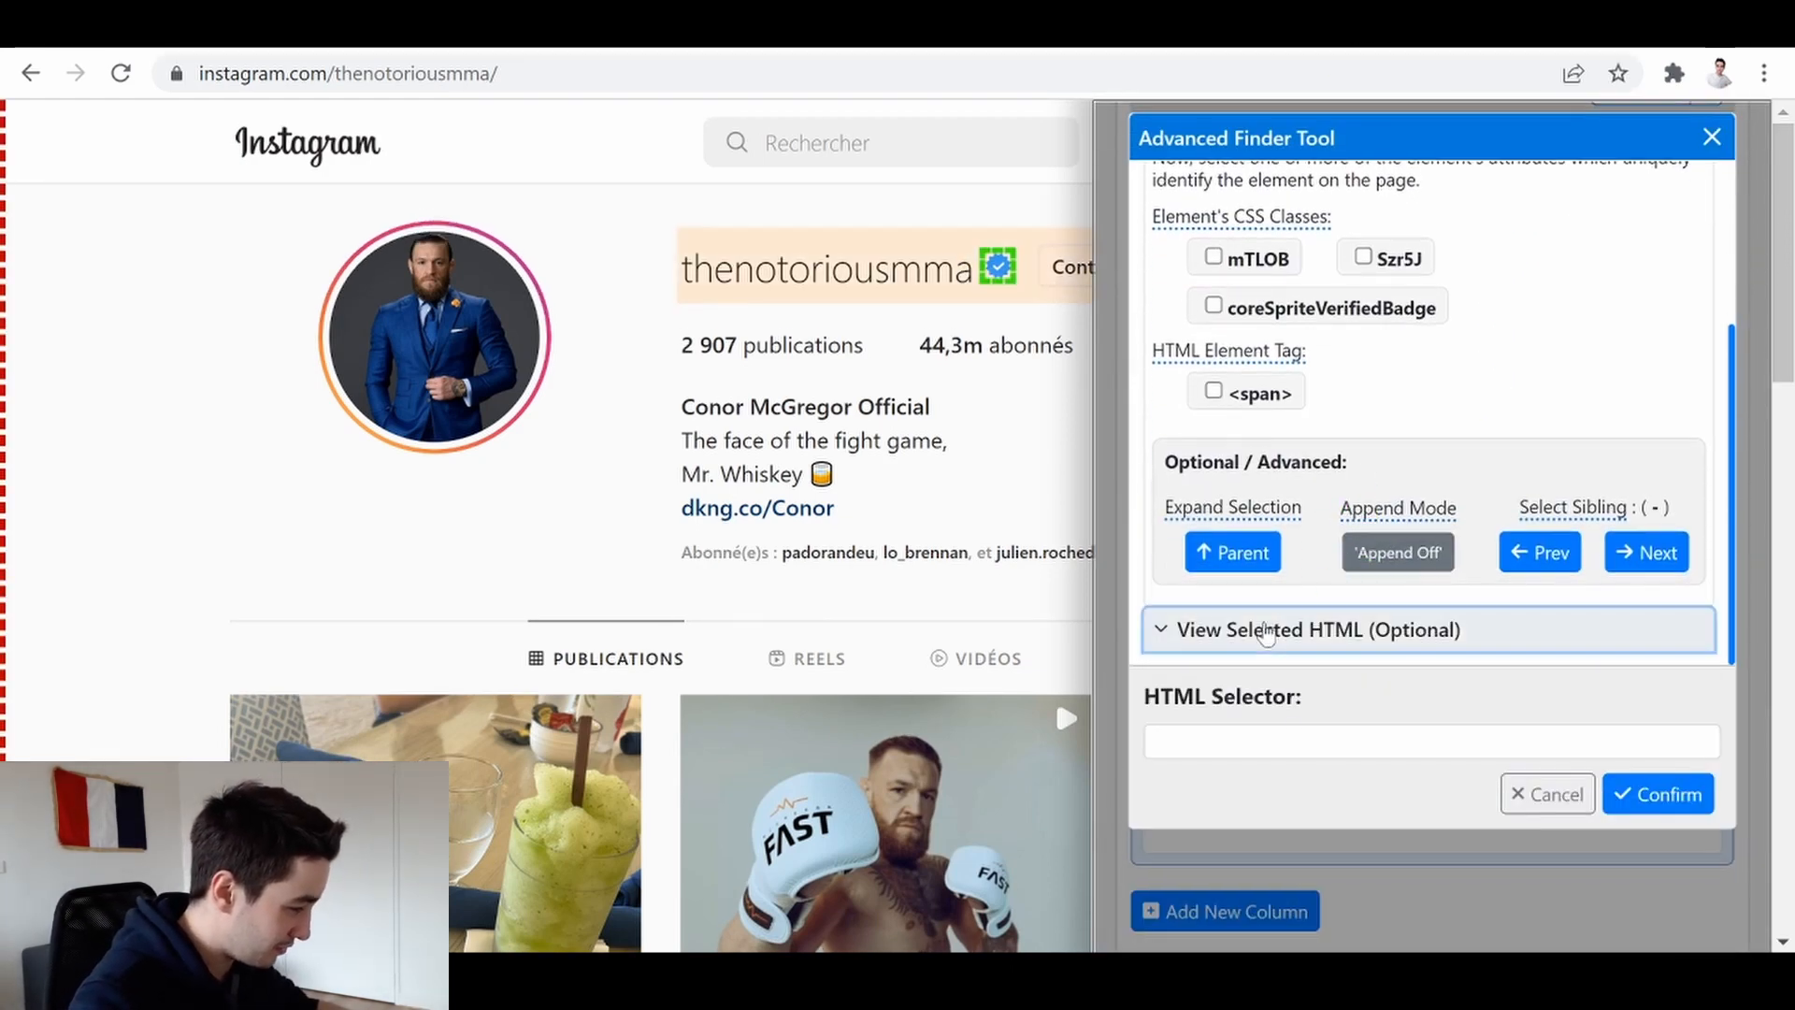
click(1266, 629)
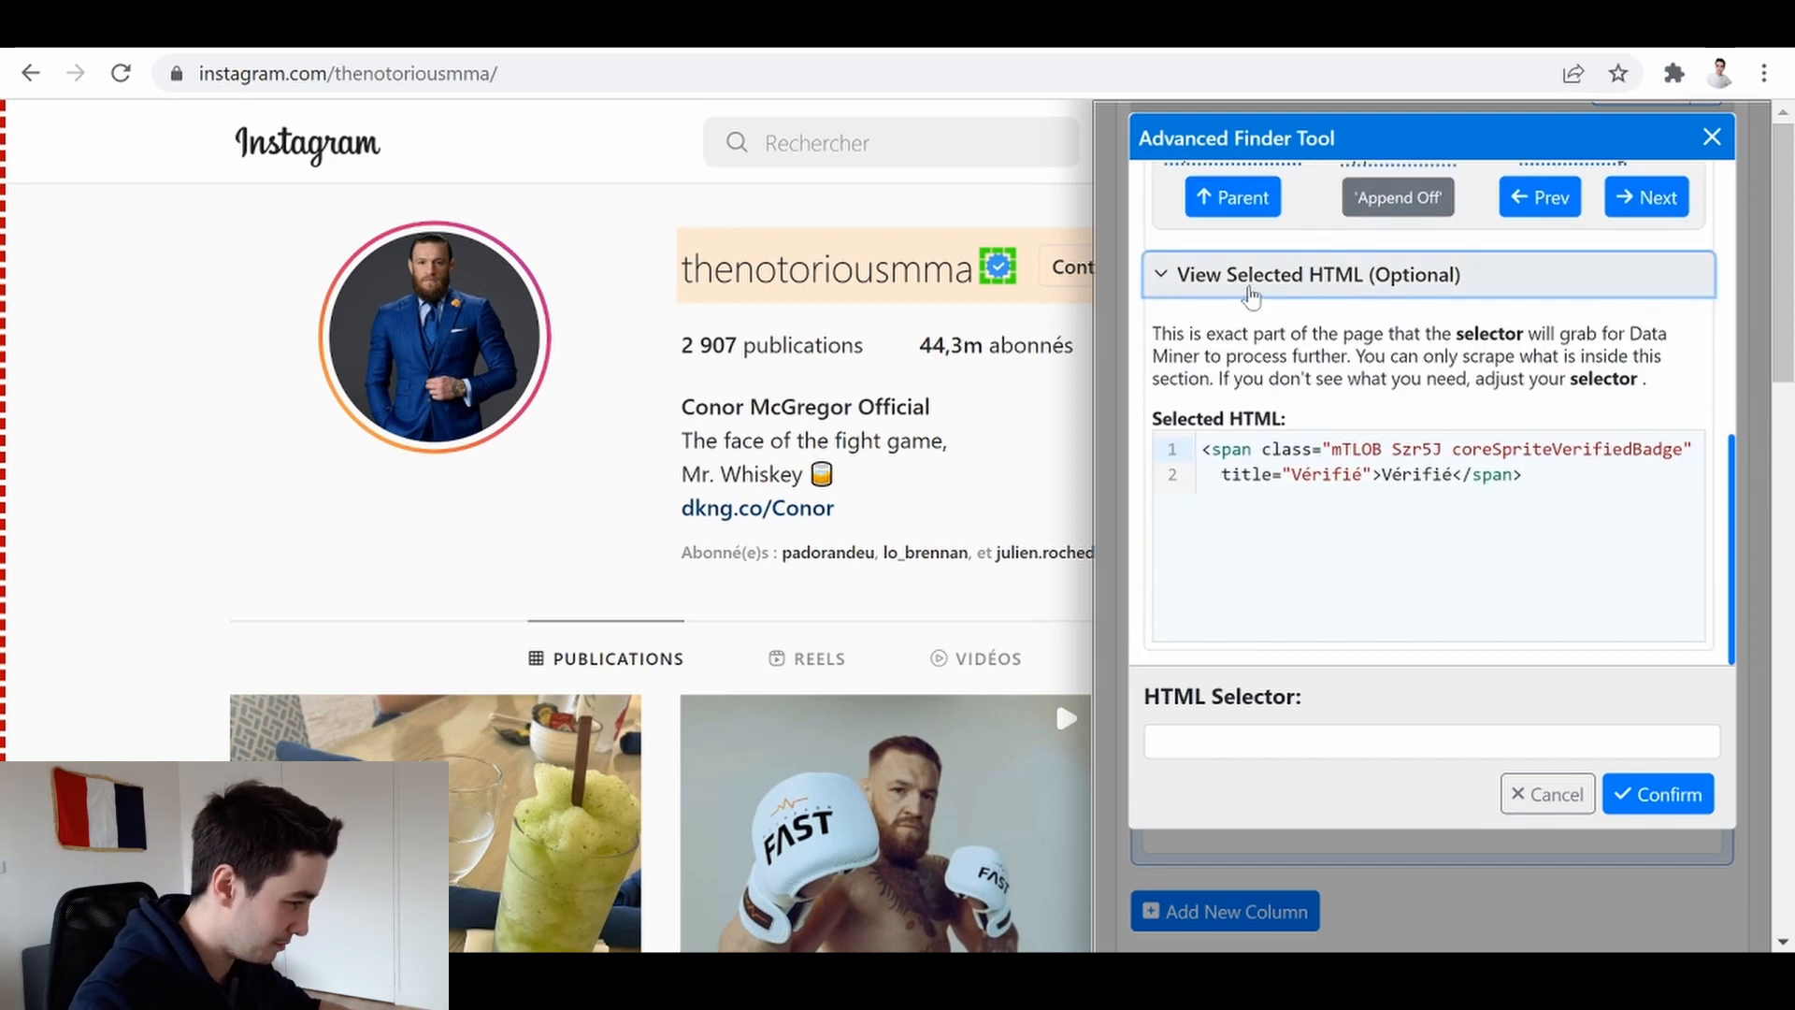
Copy the badge's title="Vérifié" attribute and set the HTML selector to [title="Vérifié"], then confirm
drag(1221, 474, 1353, 474)
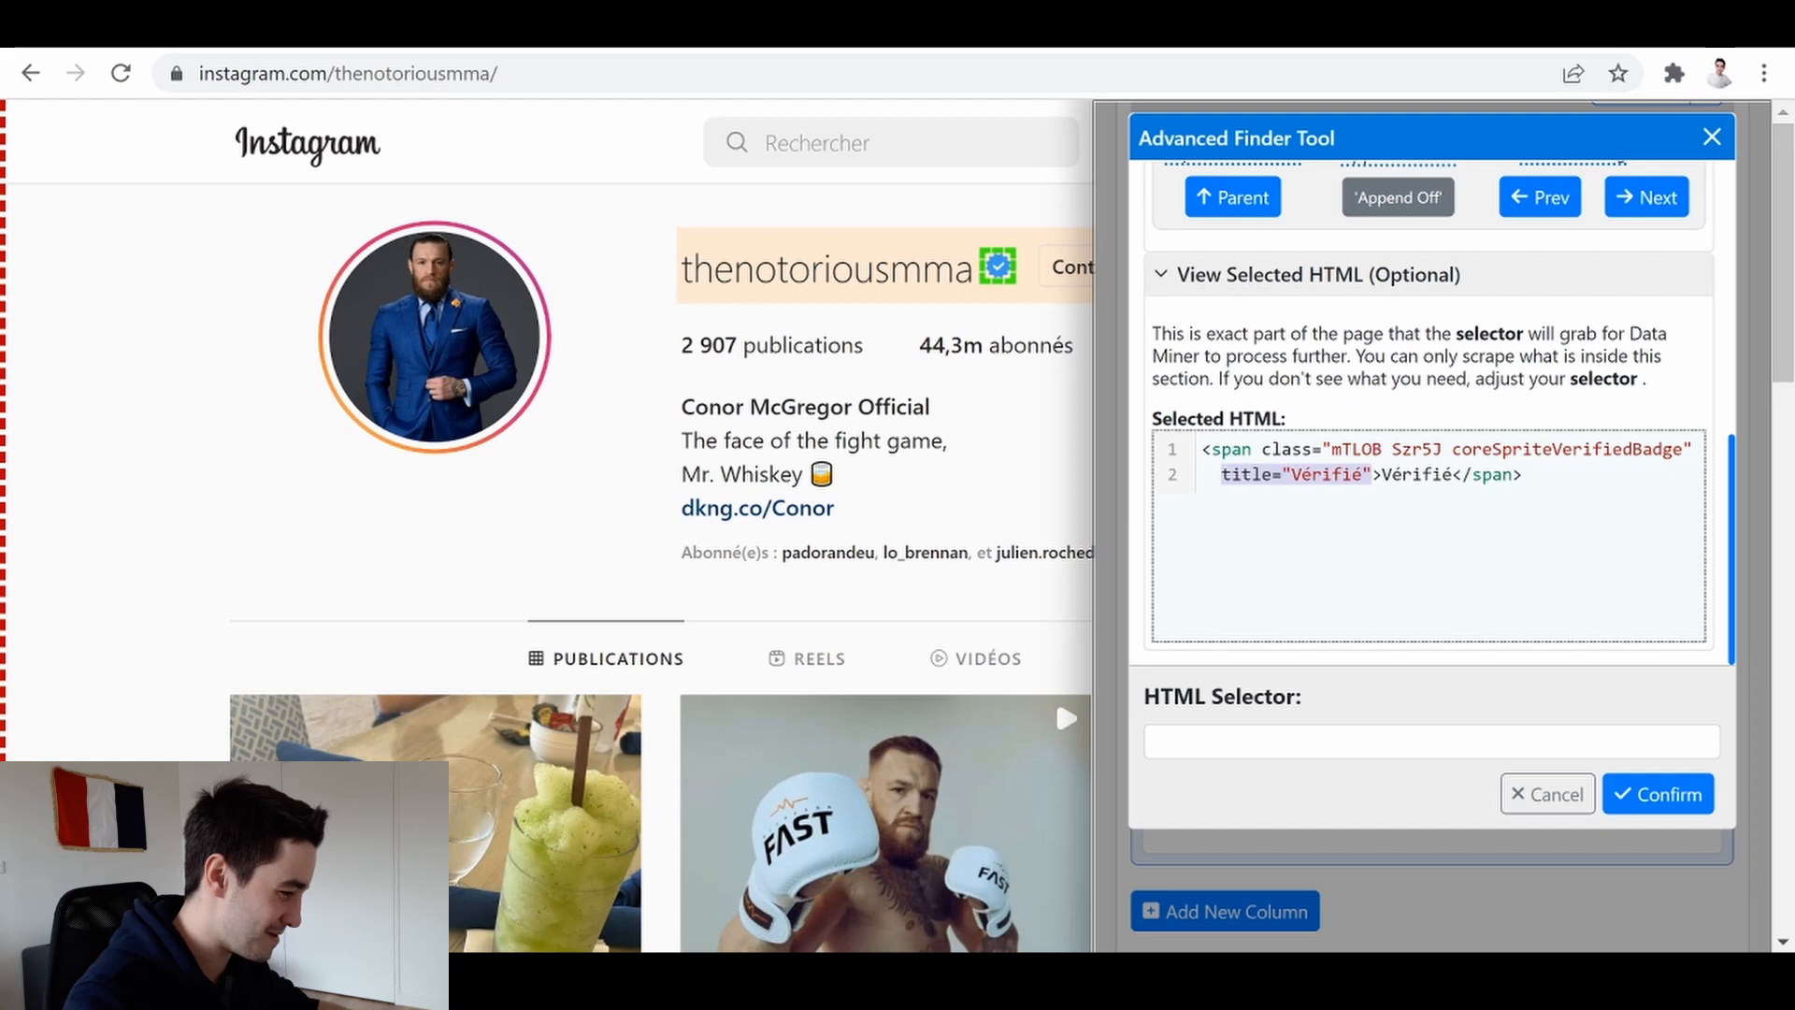
right_click(1253, 477)
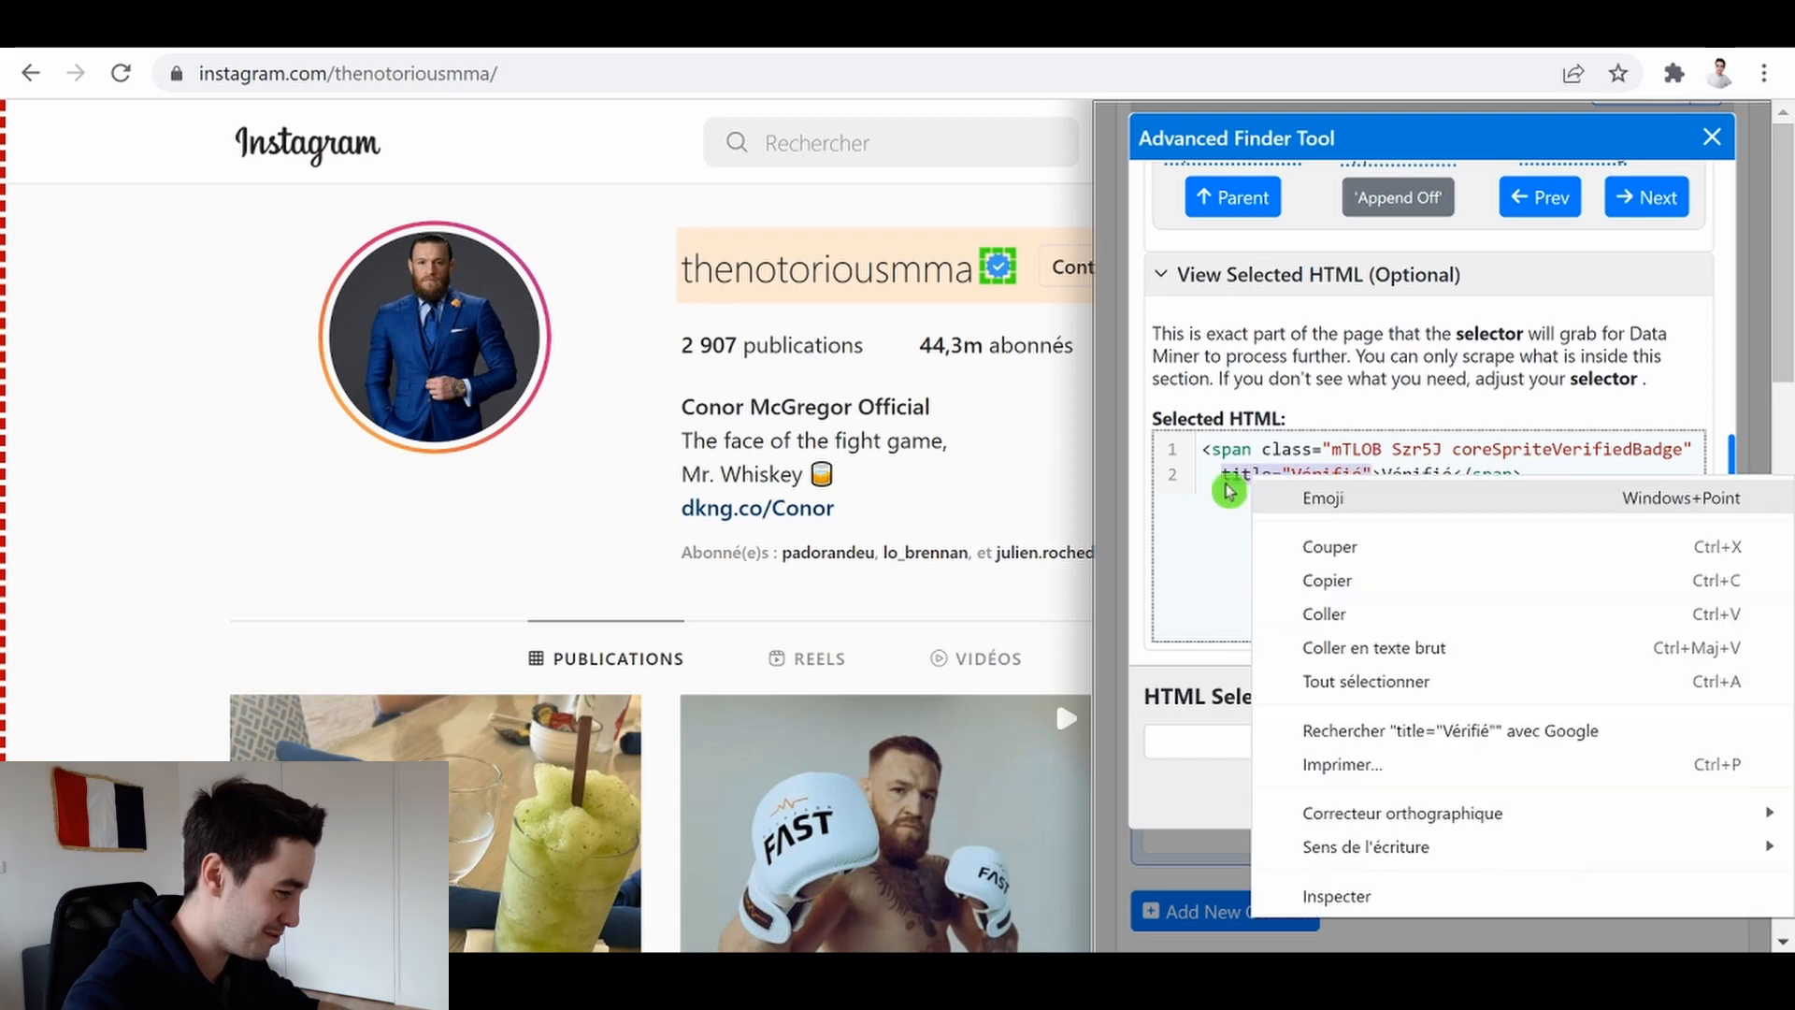
click(1331, 585)
click(1295, 746)
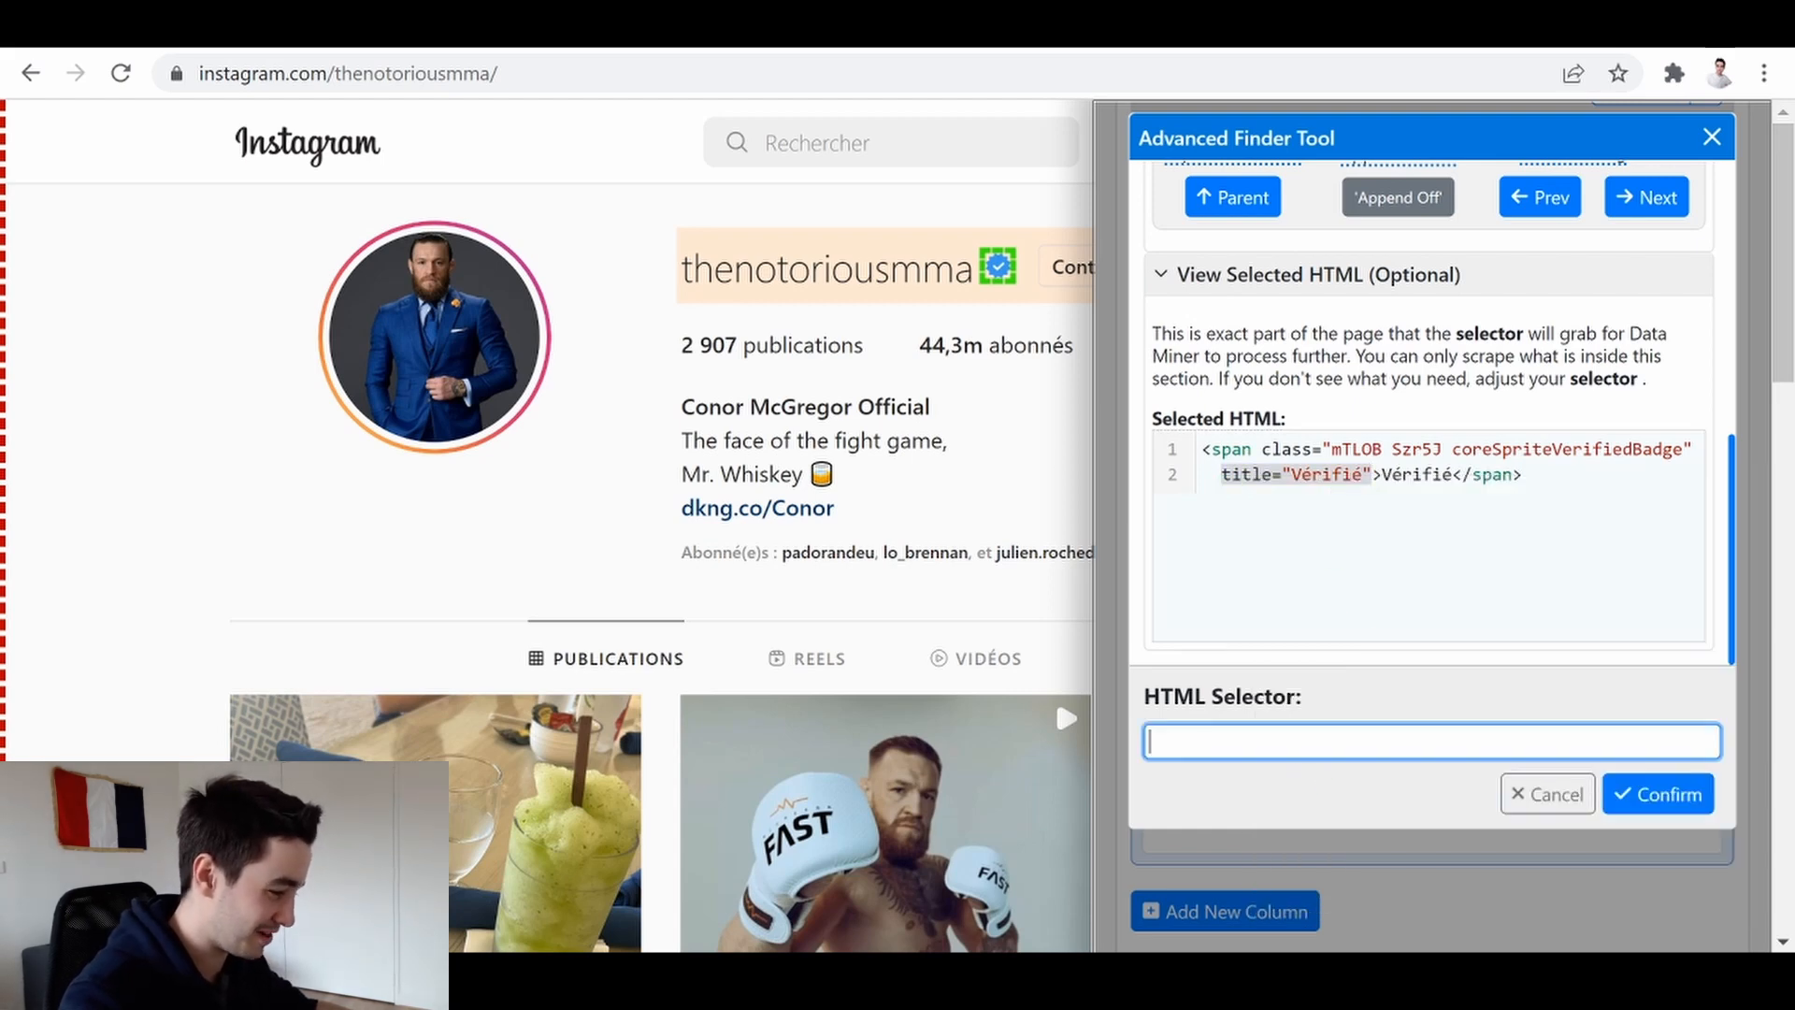
text(title="Vérifié")
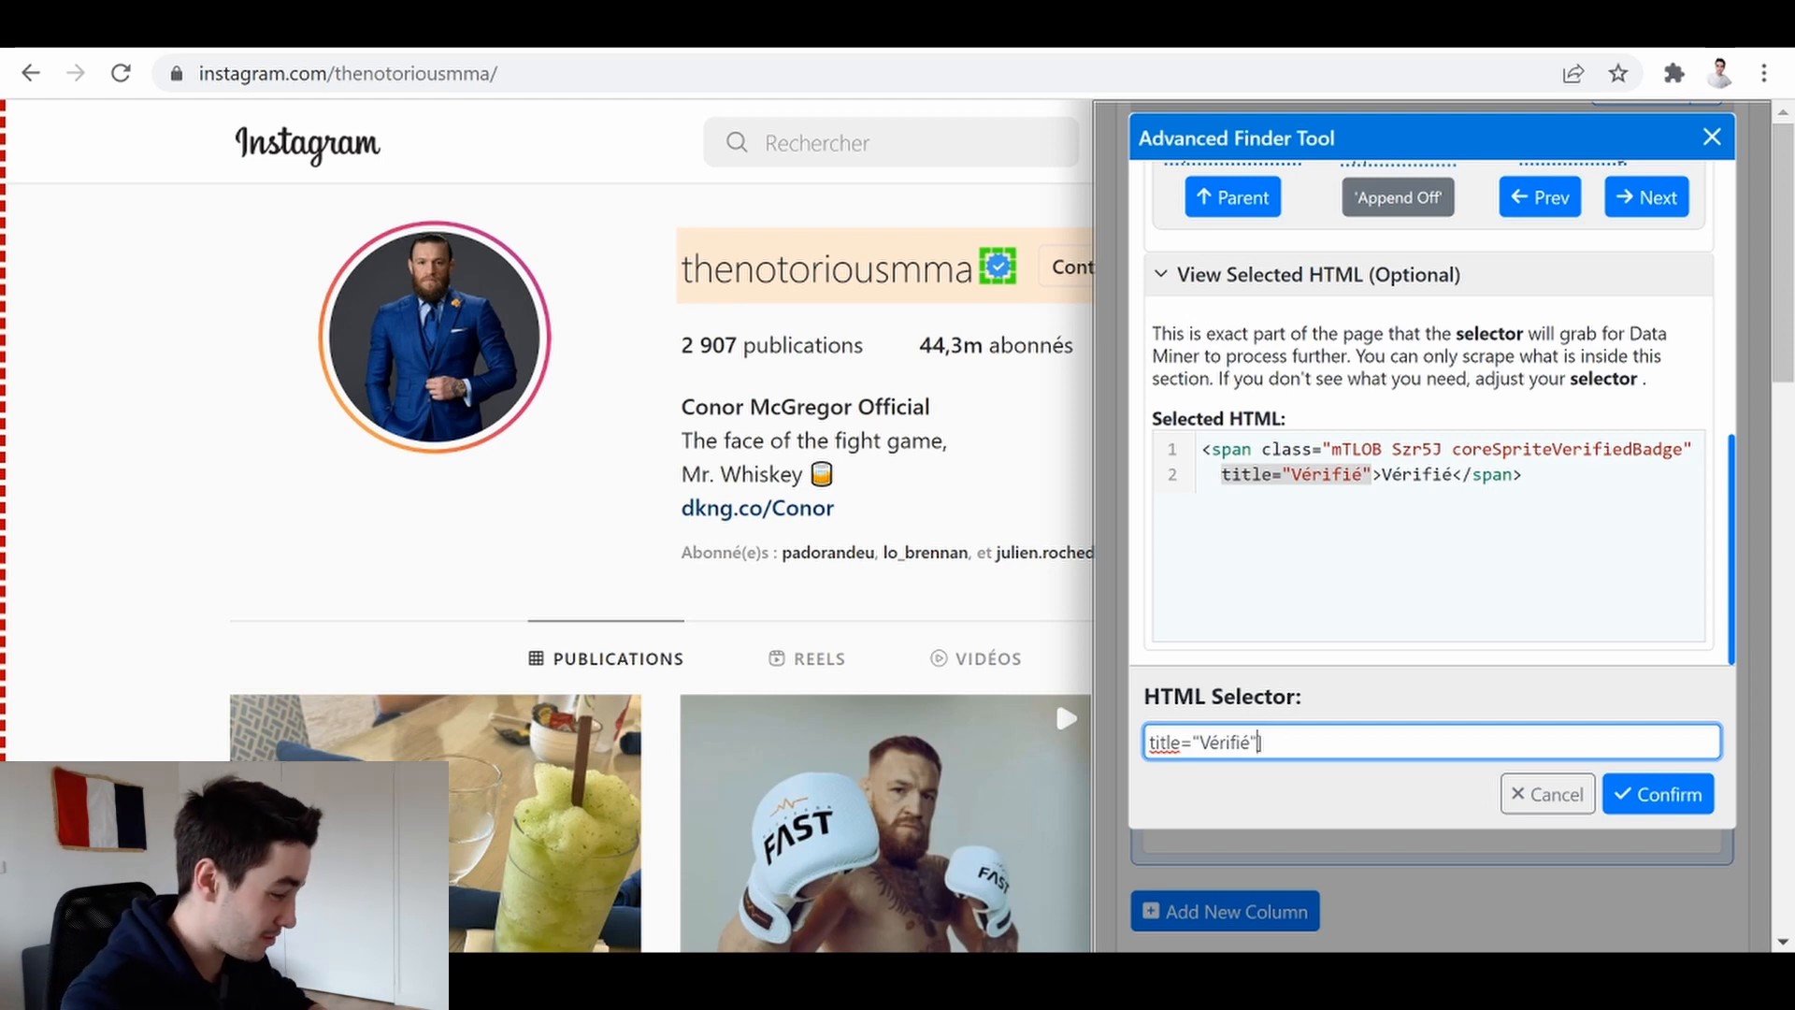
text([)
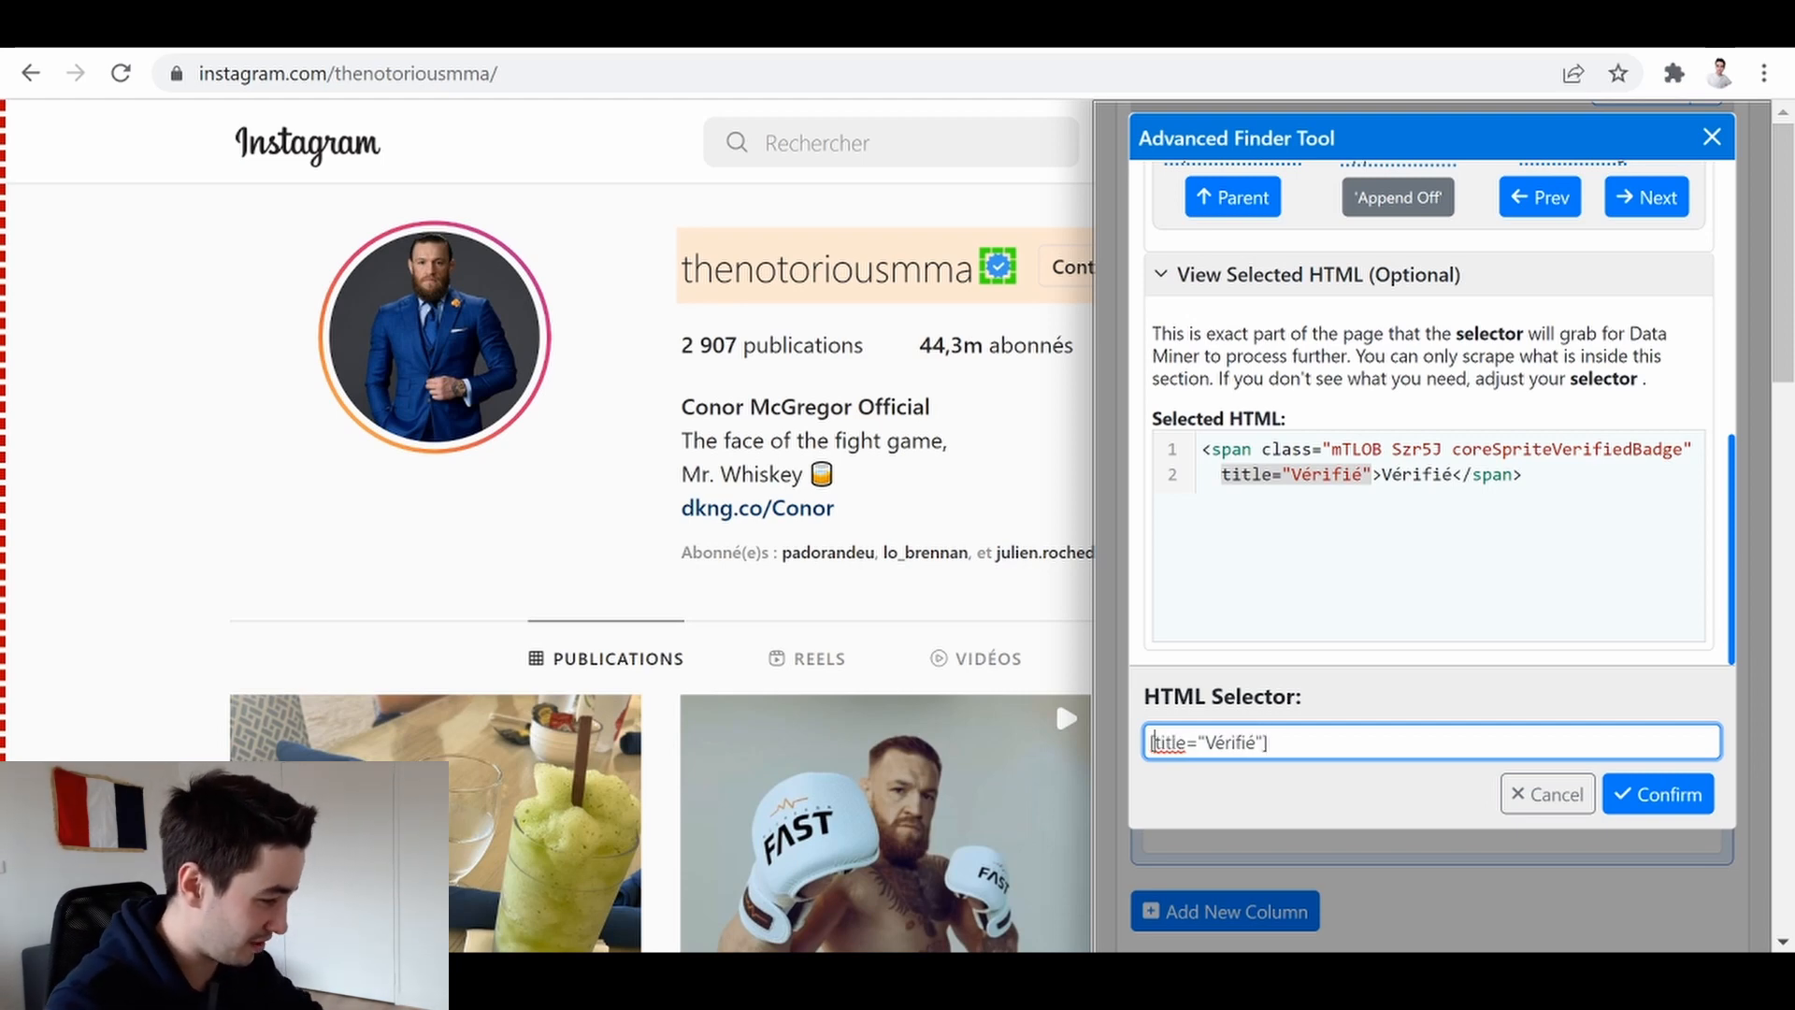
click(1639, 793)
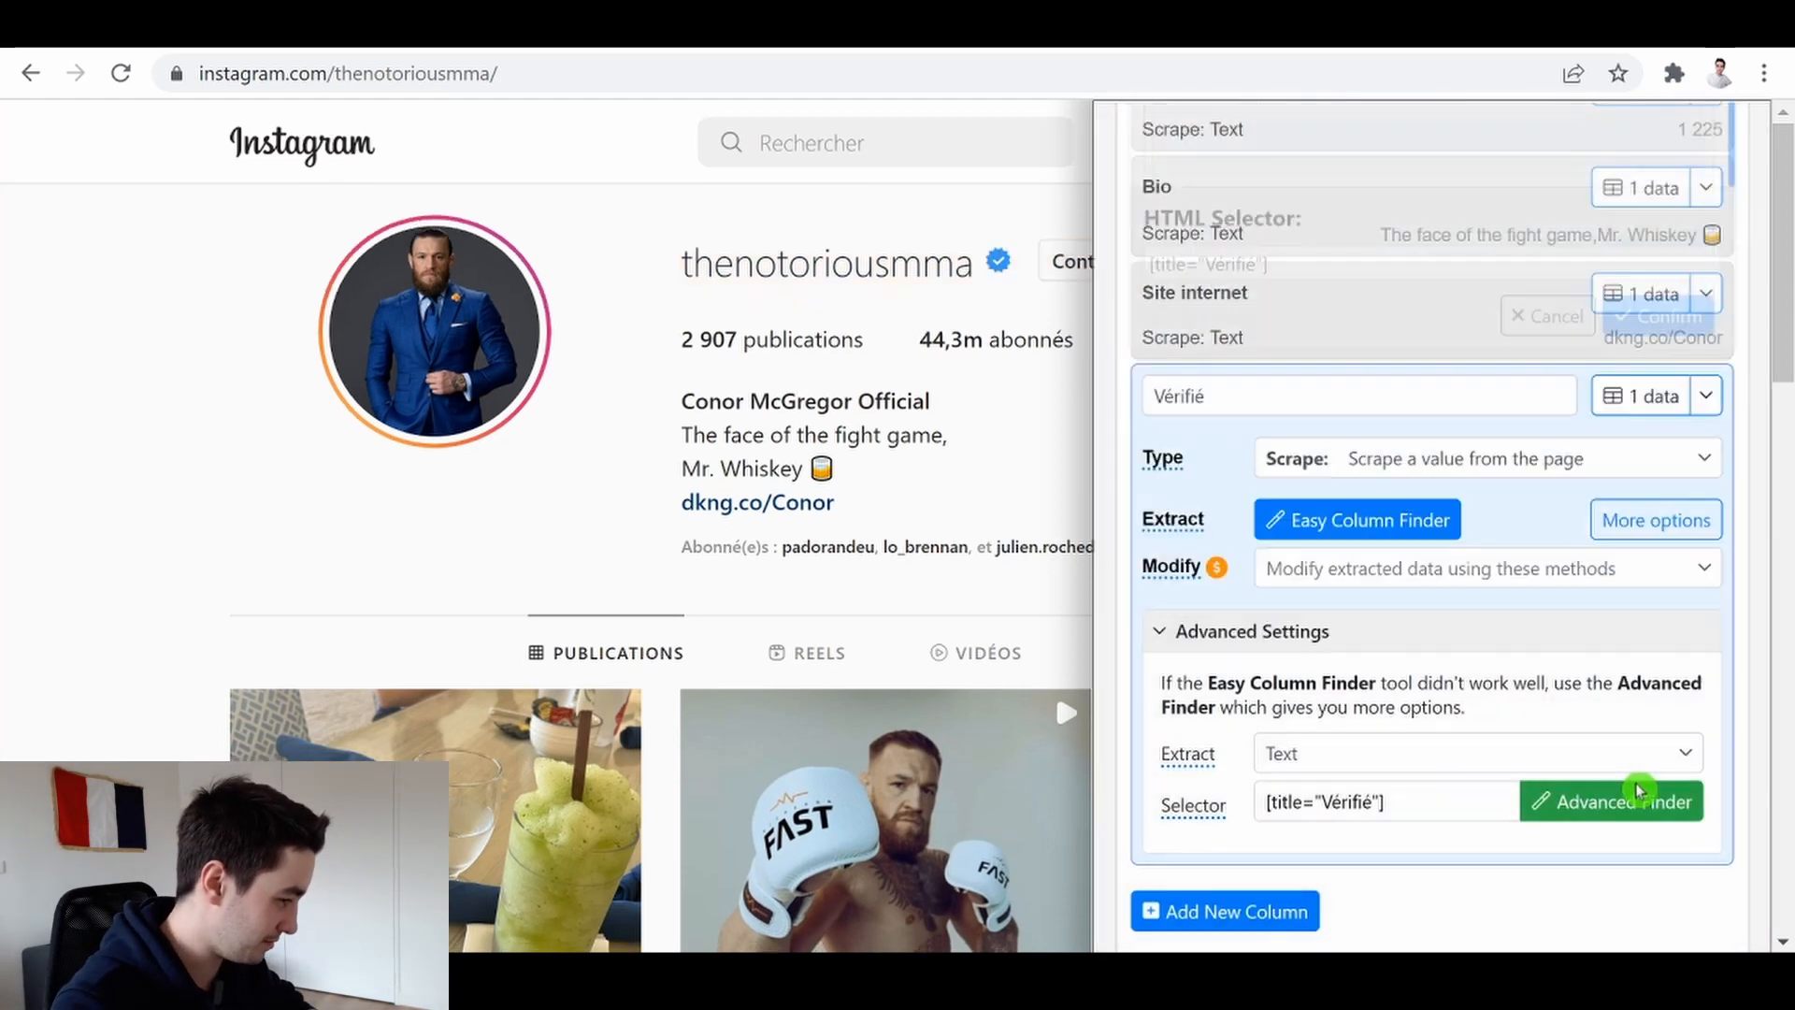
Preview the Vérifié column's data and close the preview
click(1616, 396)
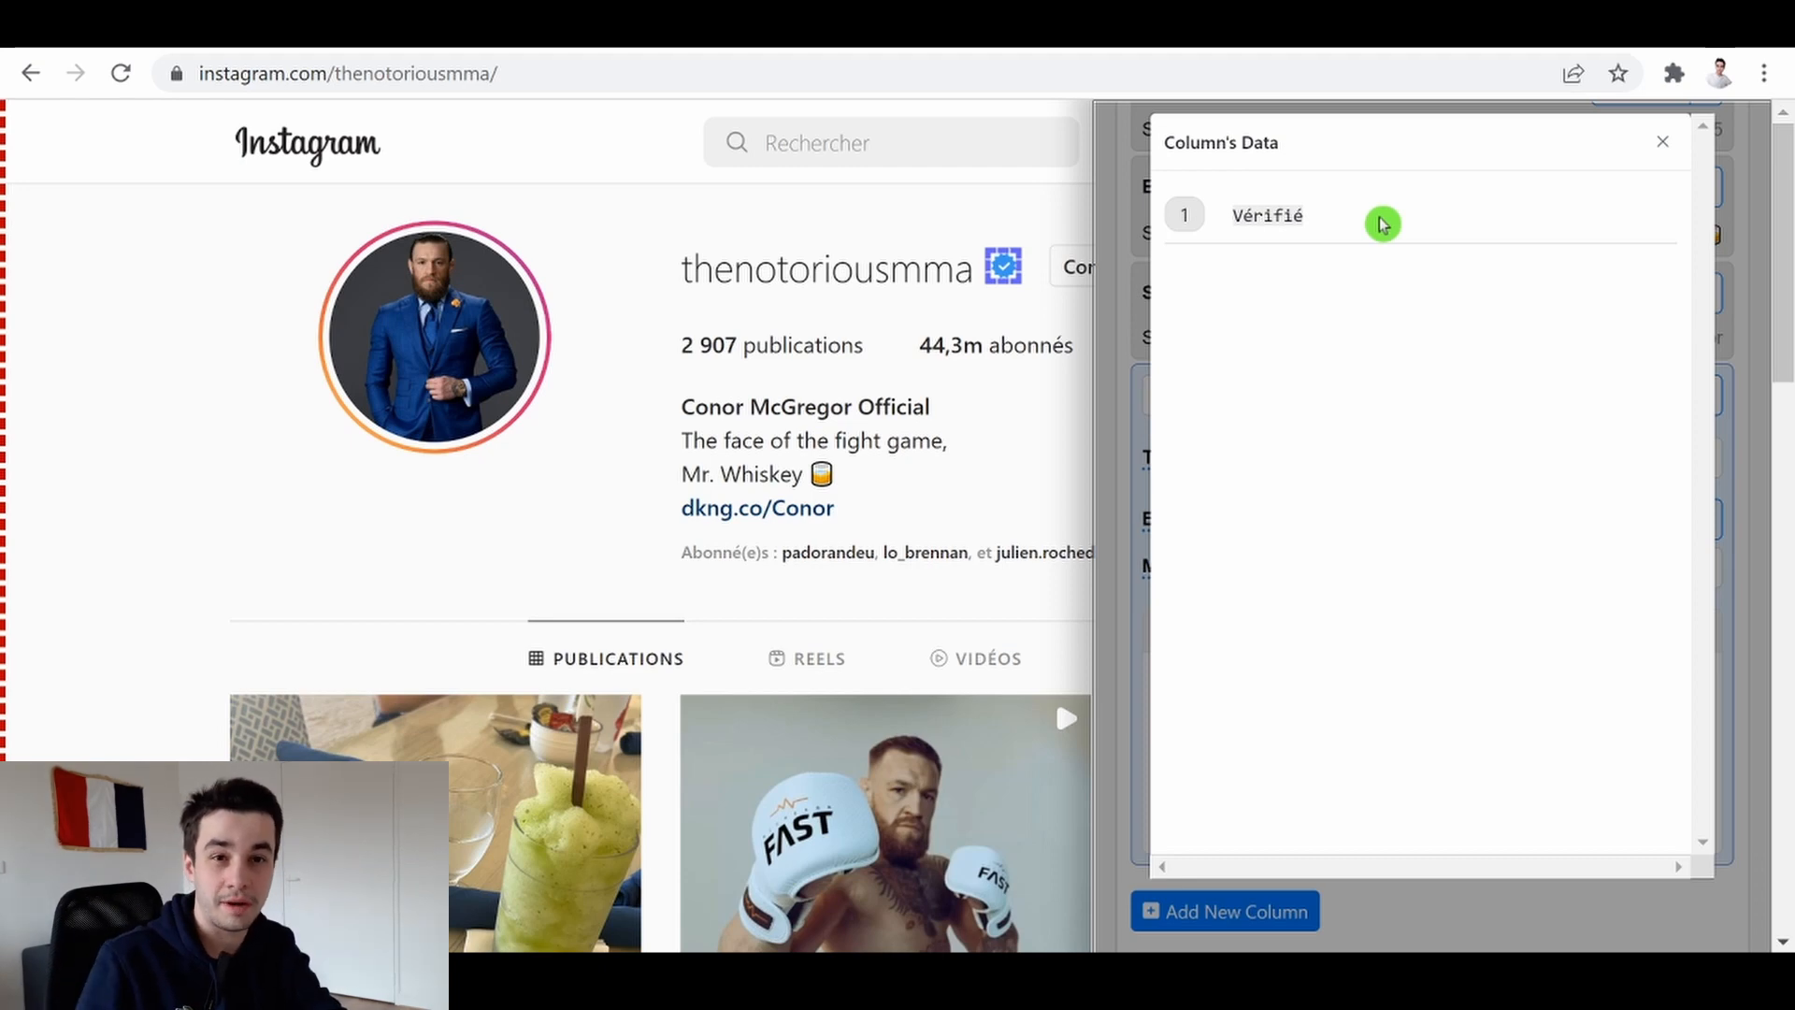
key(Escape)
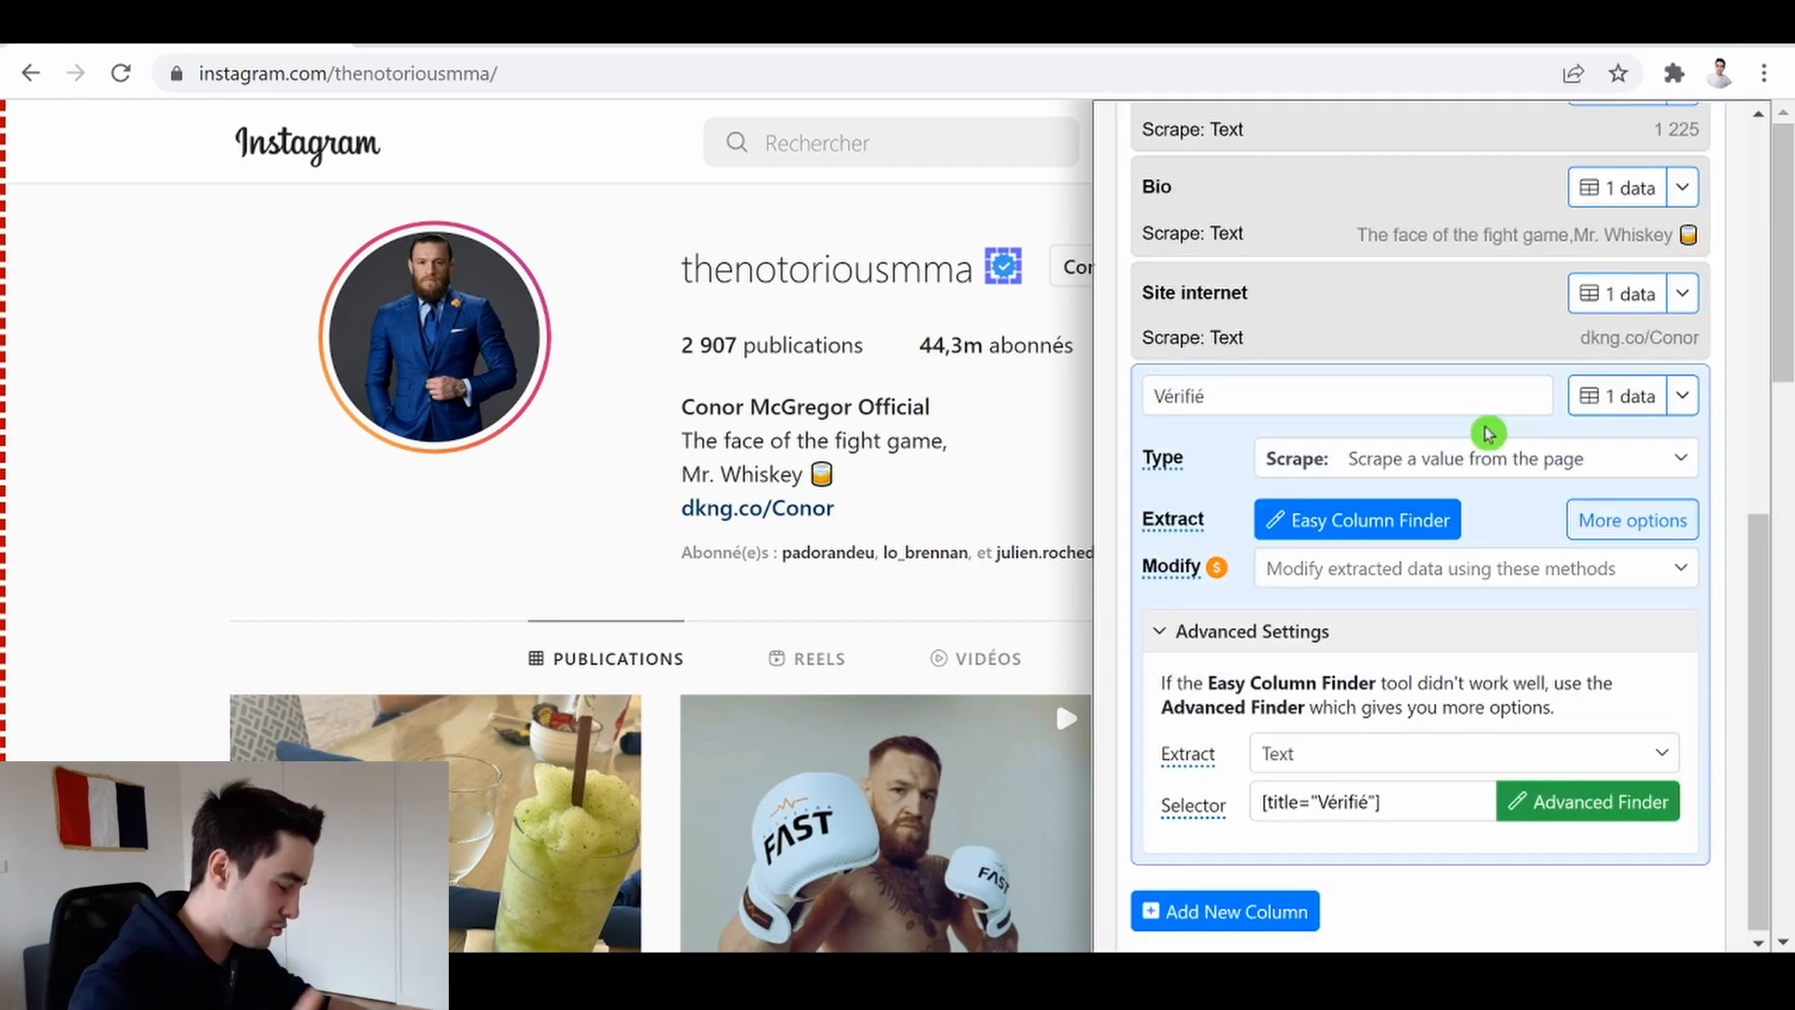
scroll(1489, 433, up, 8)
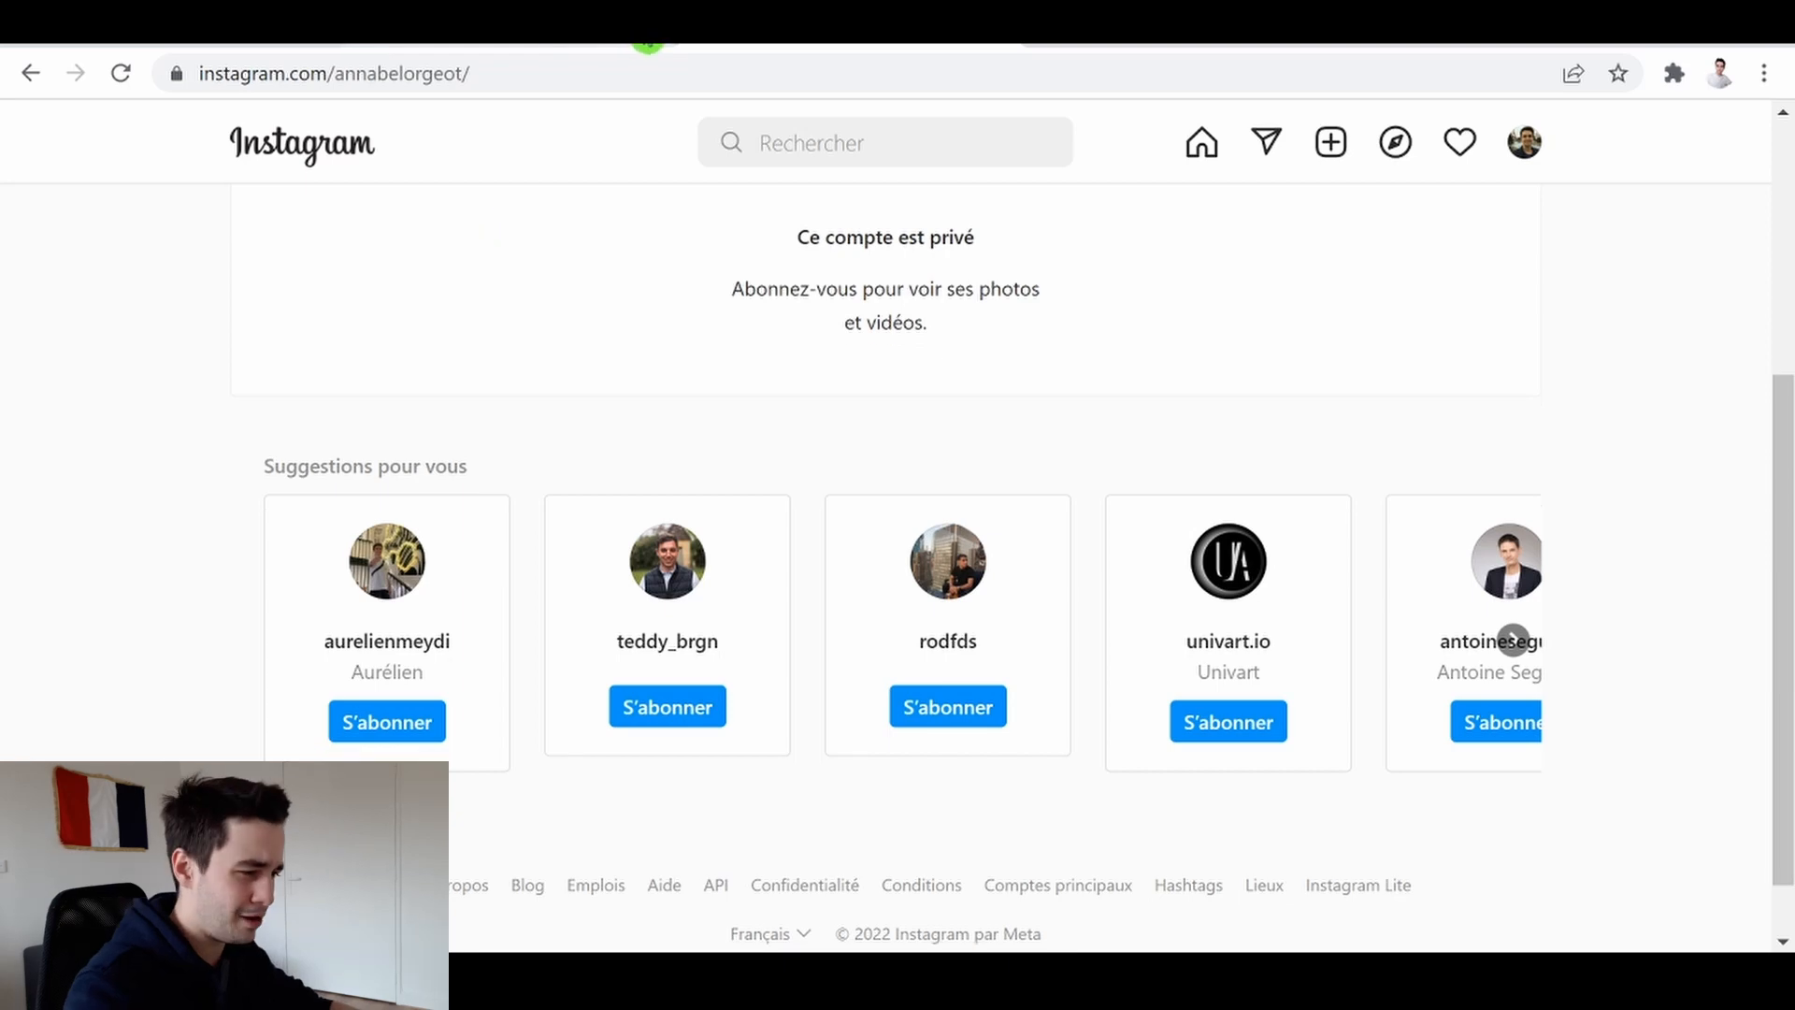
click(652, 42)
click(657, 42)
click(241, 43)
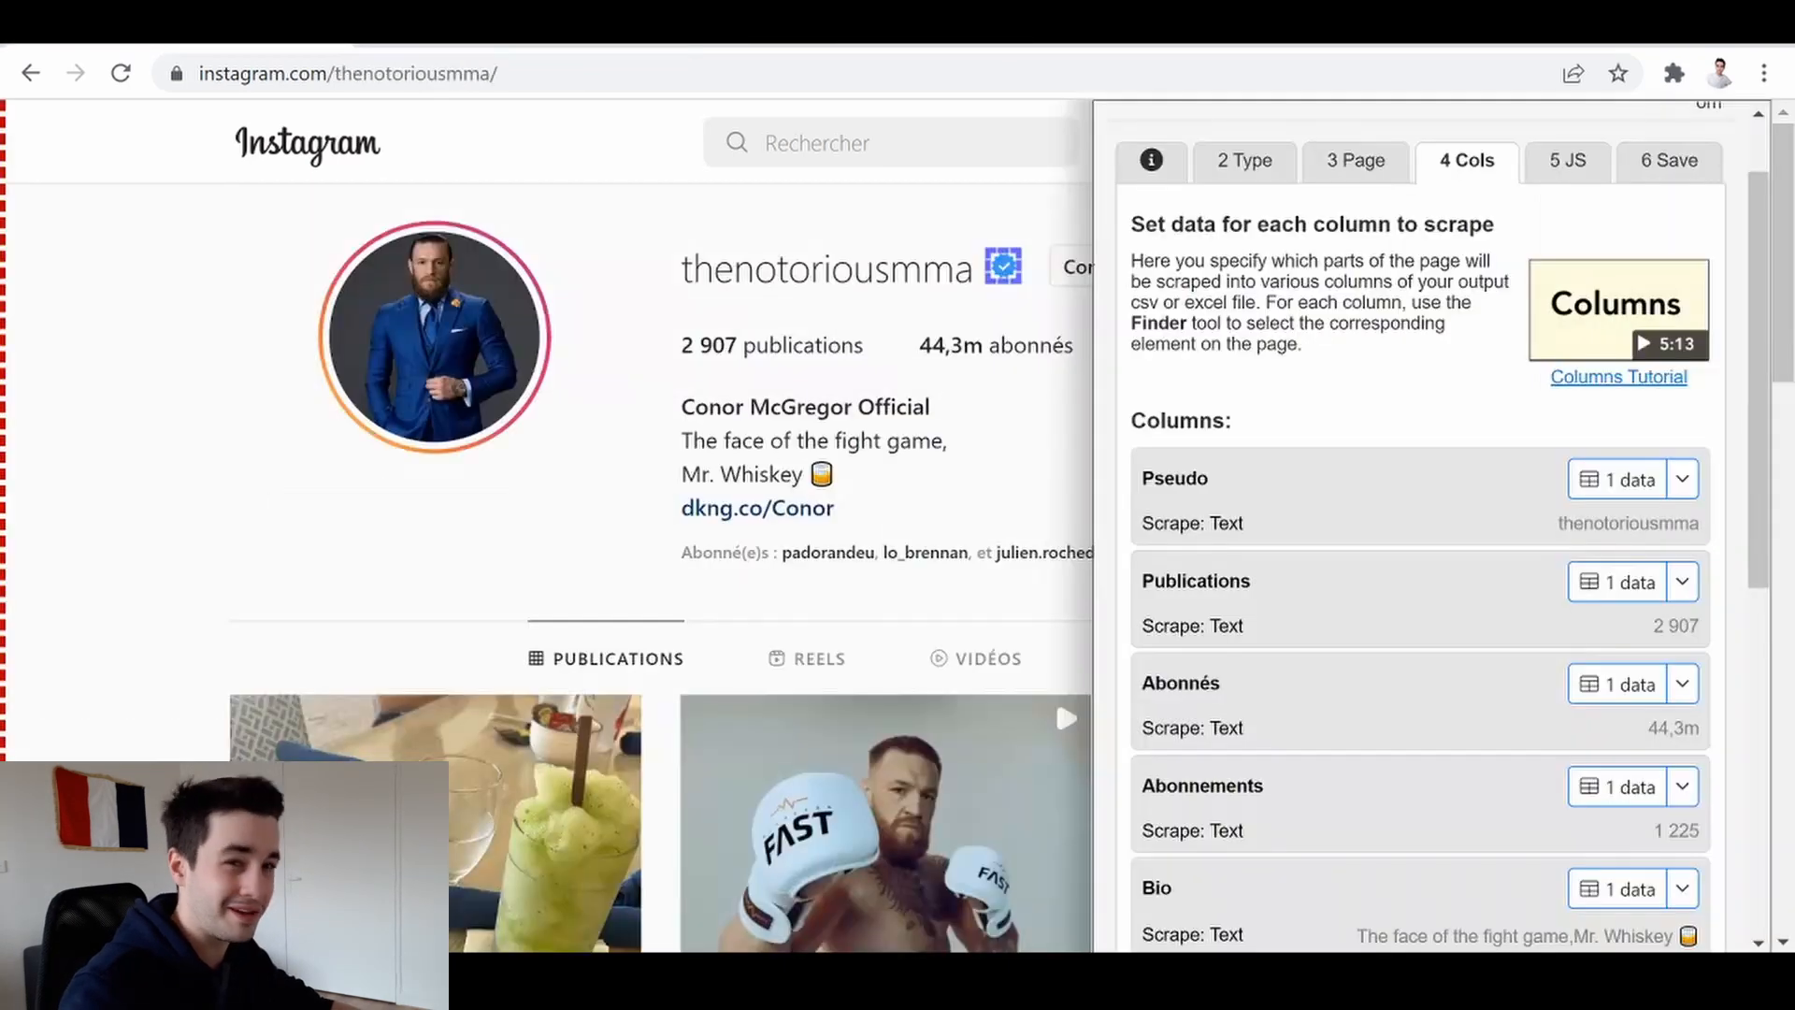
scroll(1602, 224, up, 1)
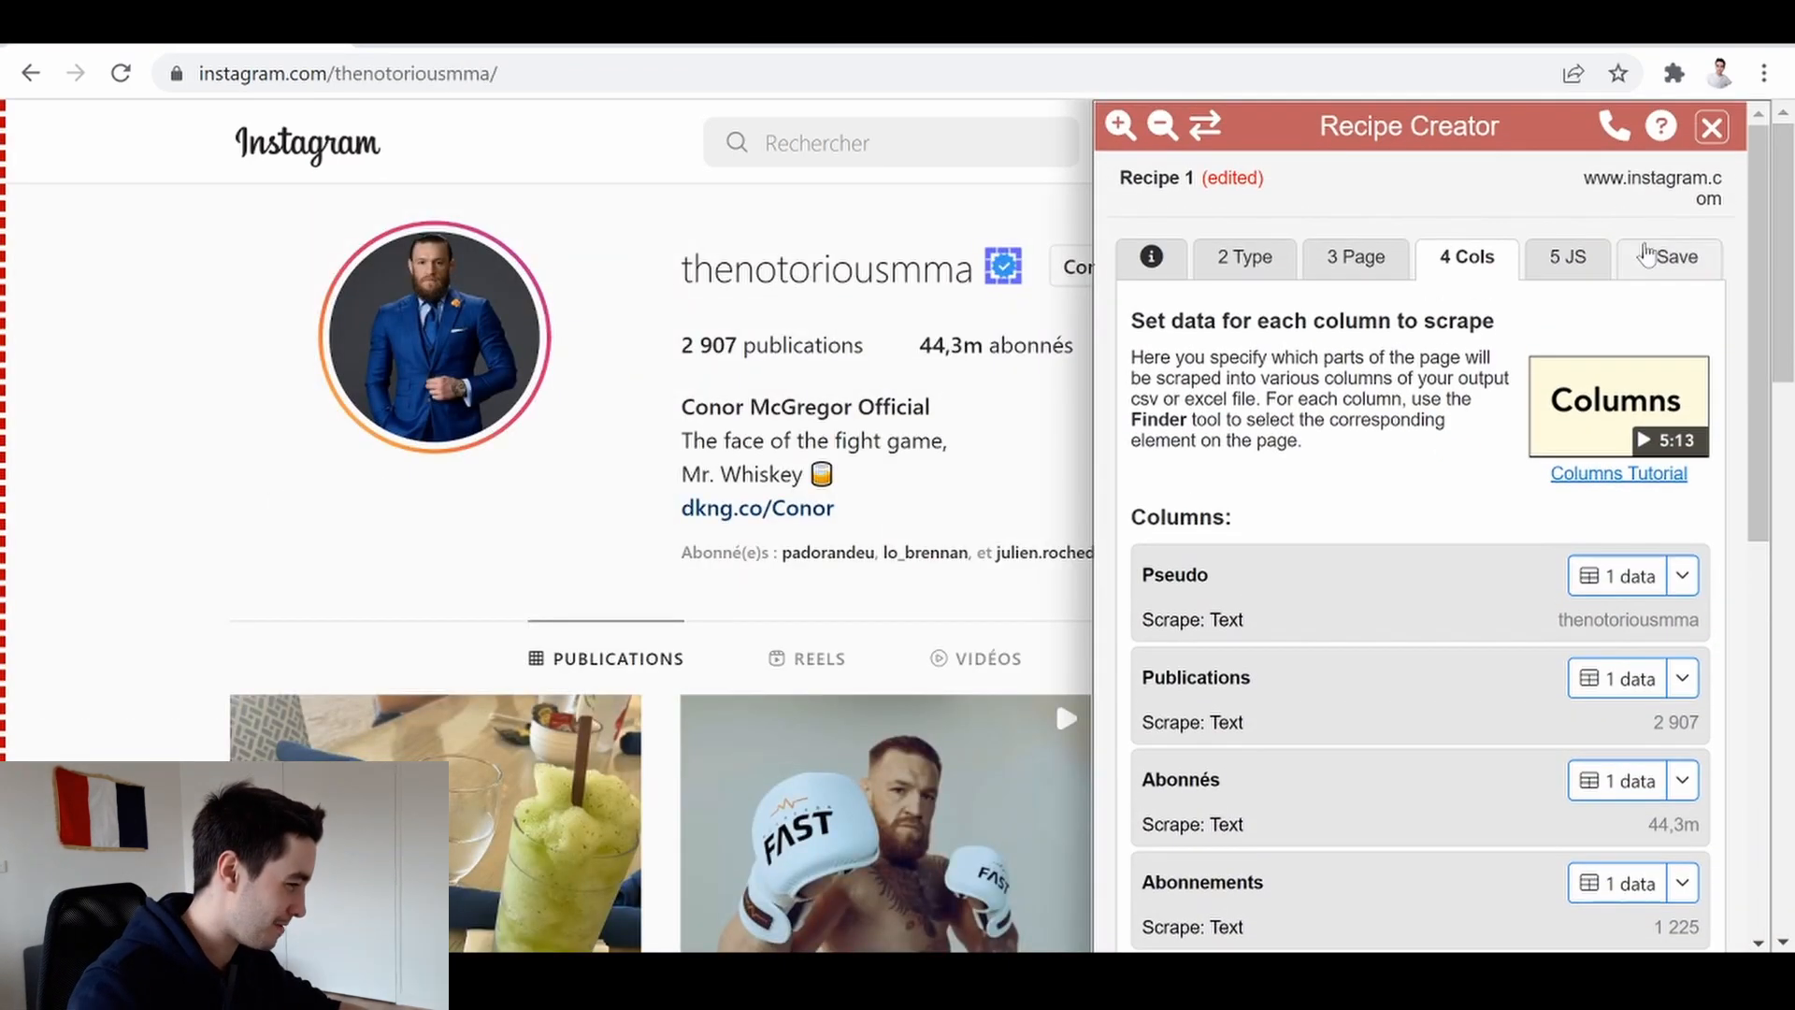
Save the recipe as a new copy named Profil Insta
click(1627, 250)
triple_click(1304, 423)
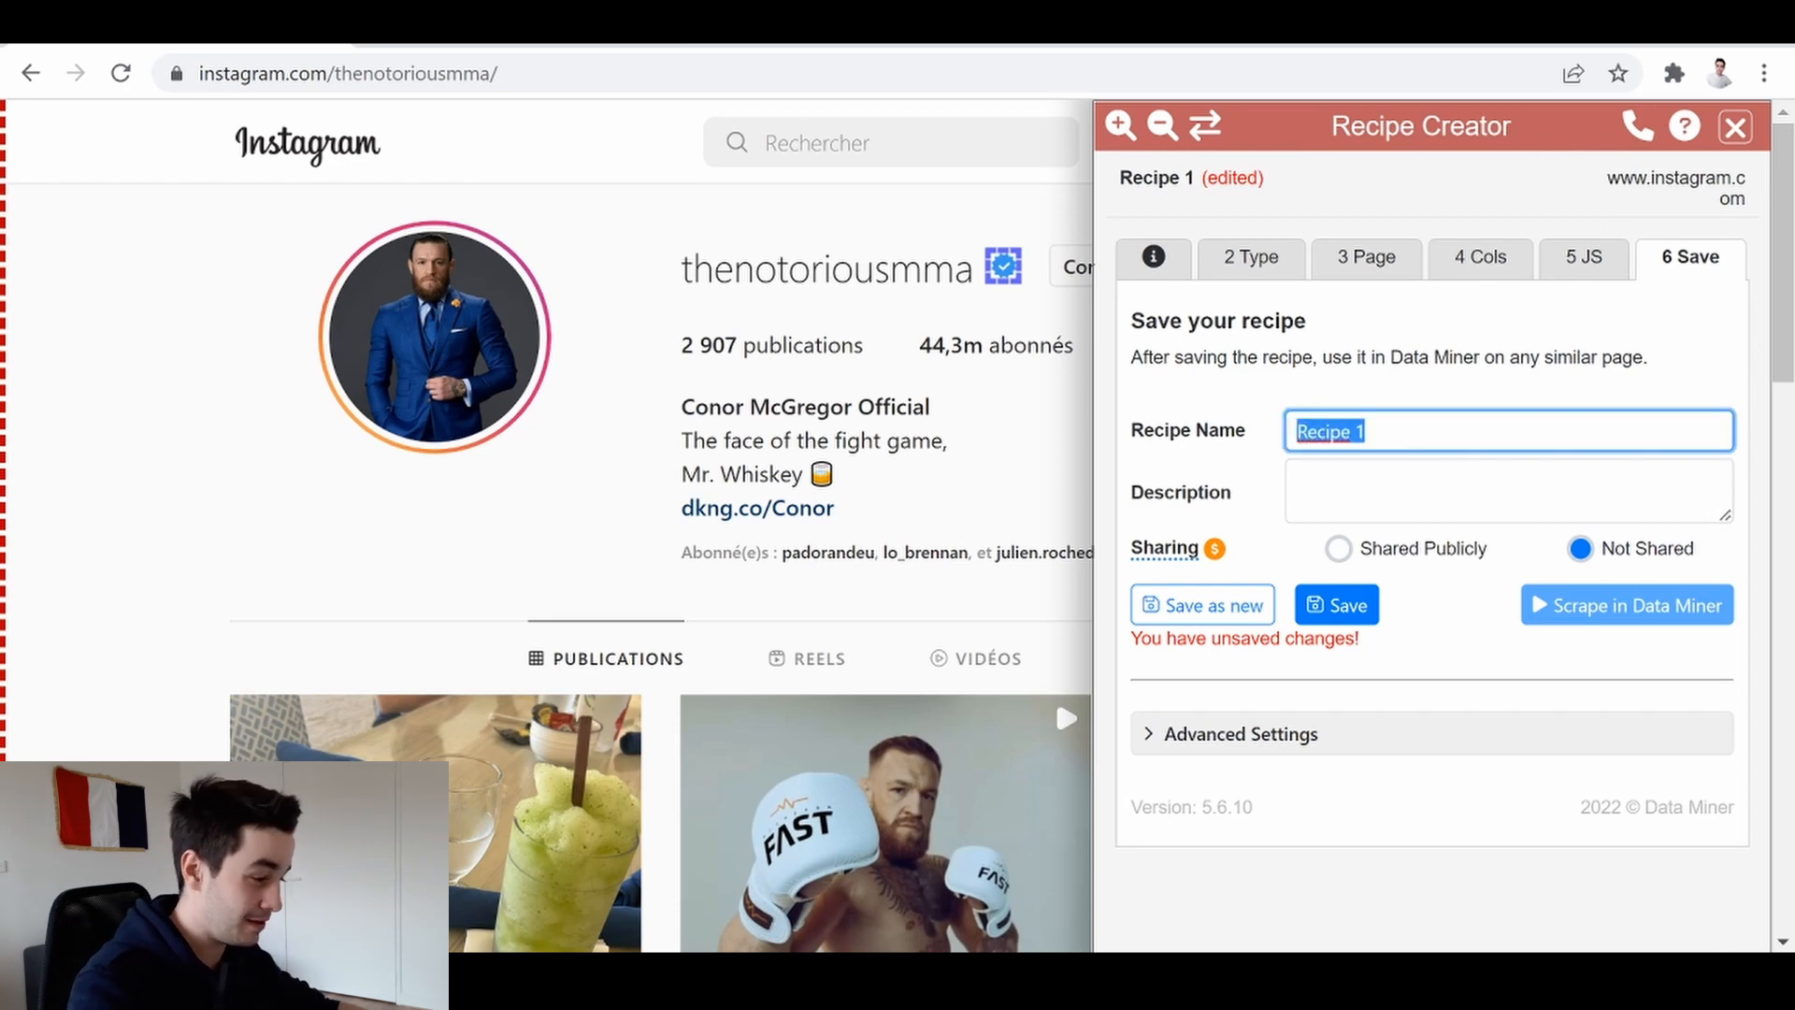
text(¨r)
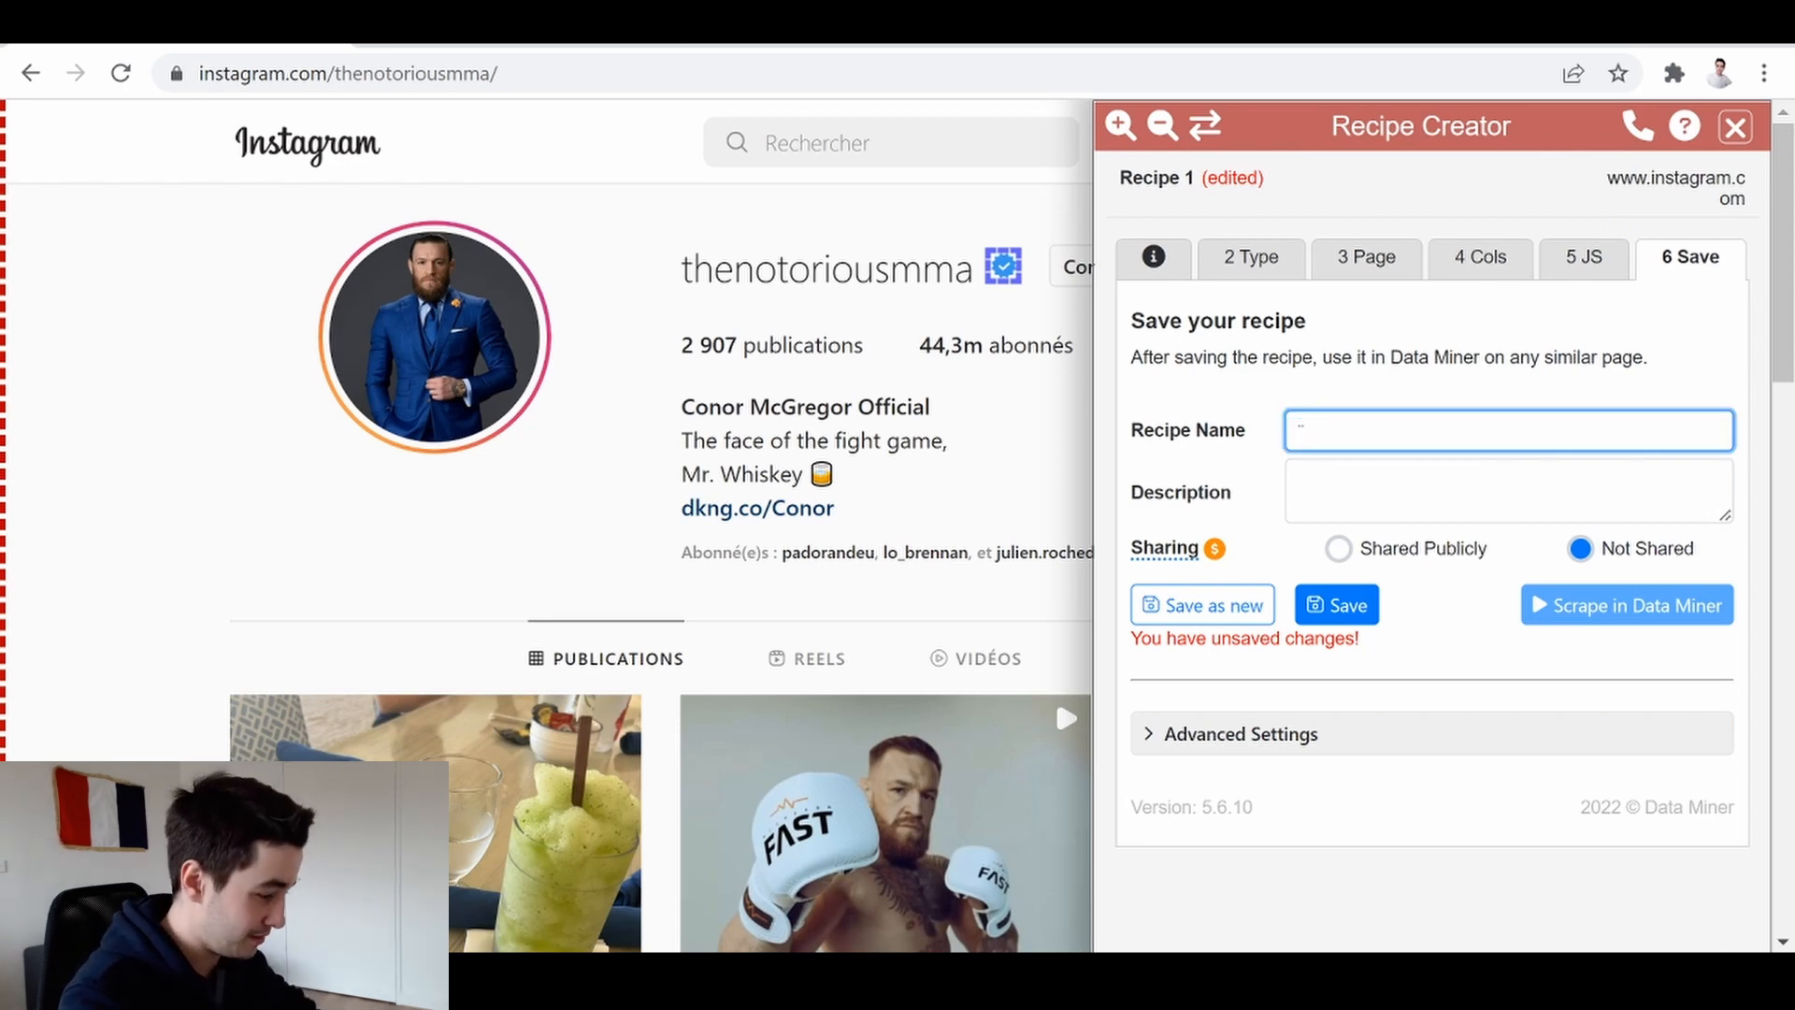
key(BackSpace)
key(BackSpace)
key(BackSpace)
key(BackSpace)
key(BackSpace)
key(BackSpace)
key(BackSpace)
text(Profil INs)
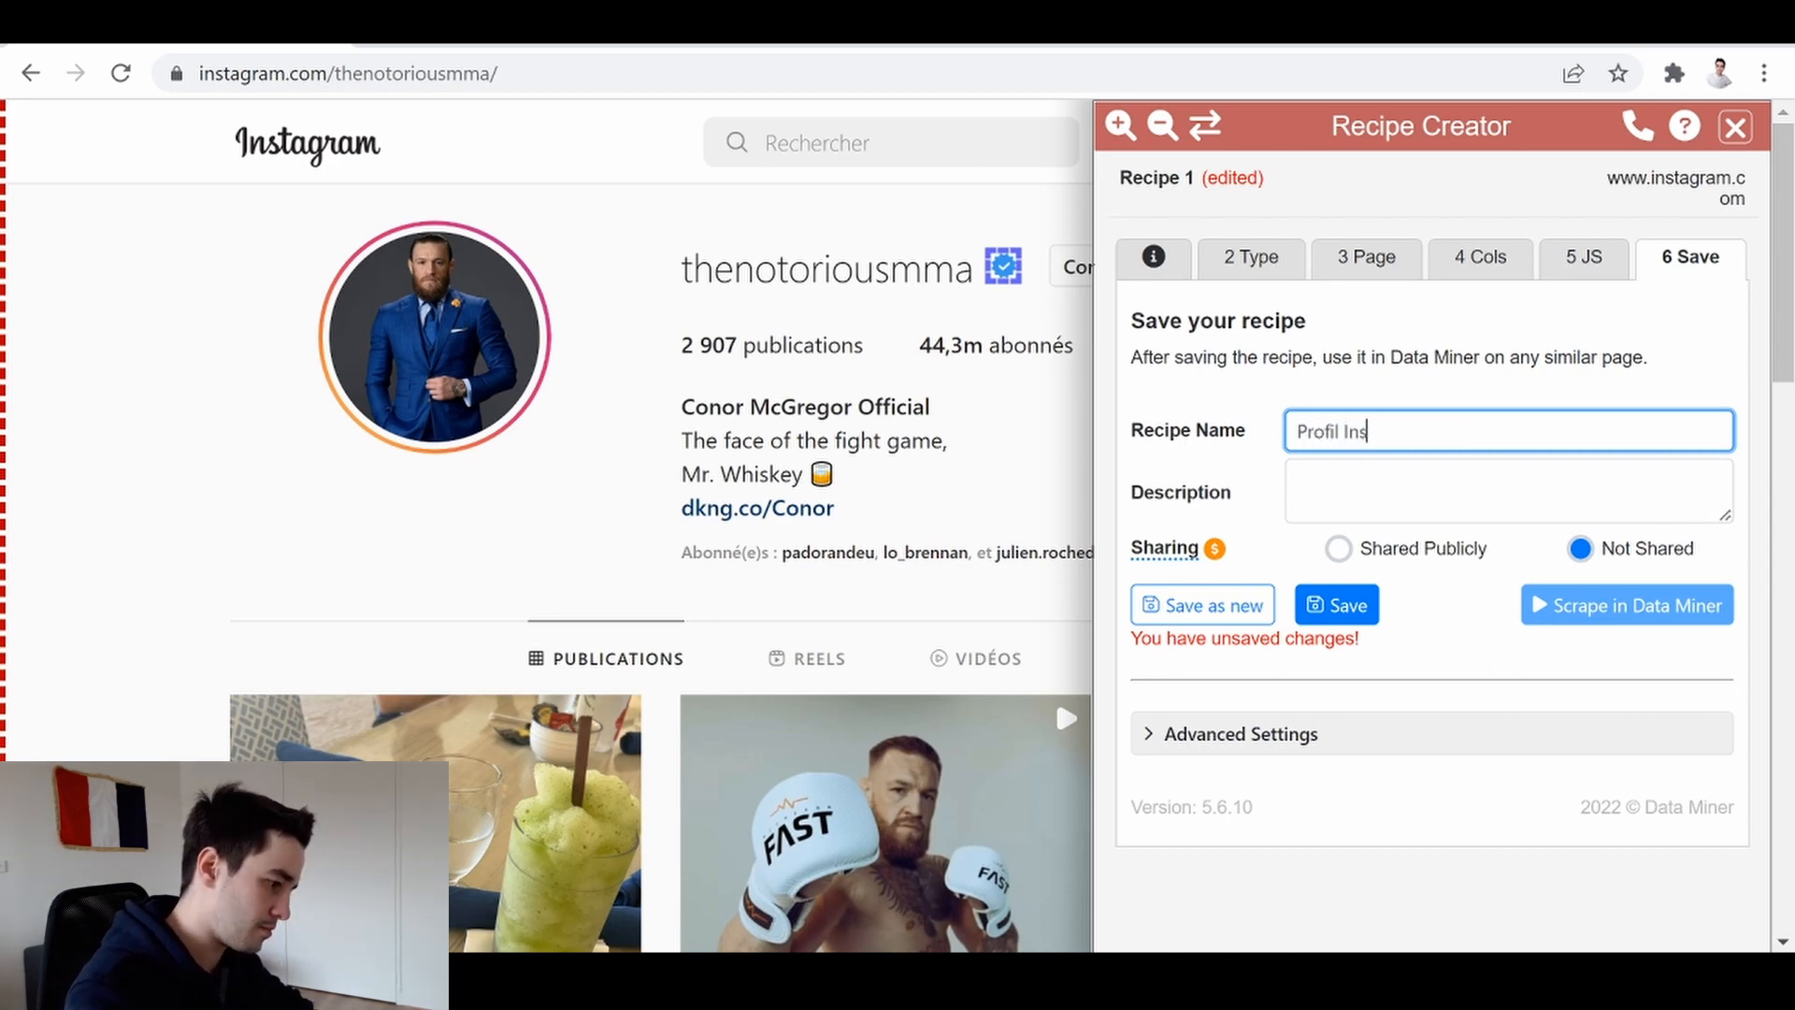
click(1228, 606)
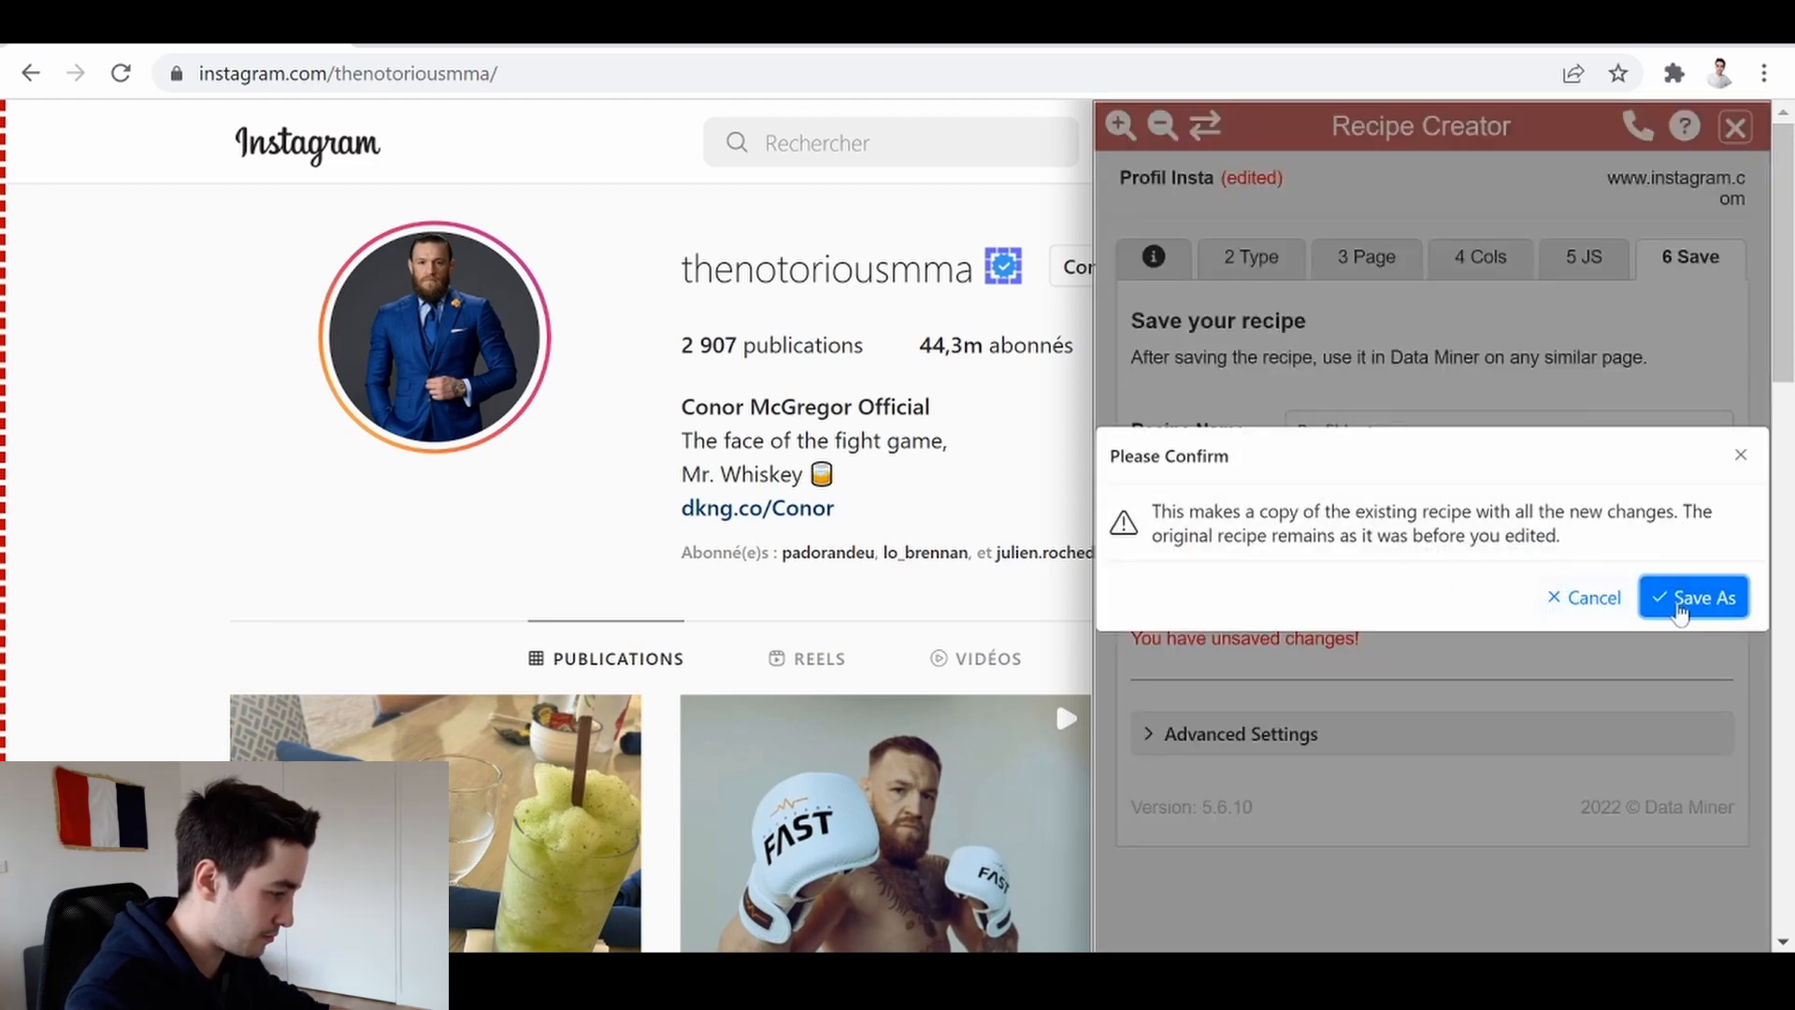
click(1685, 604)
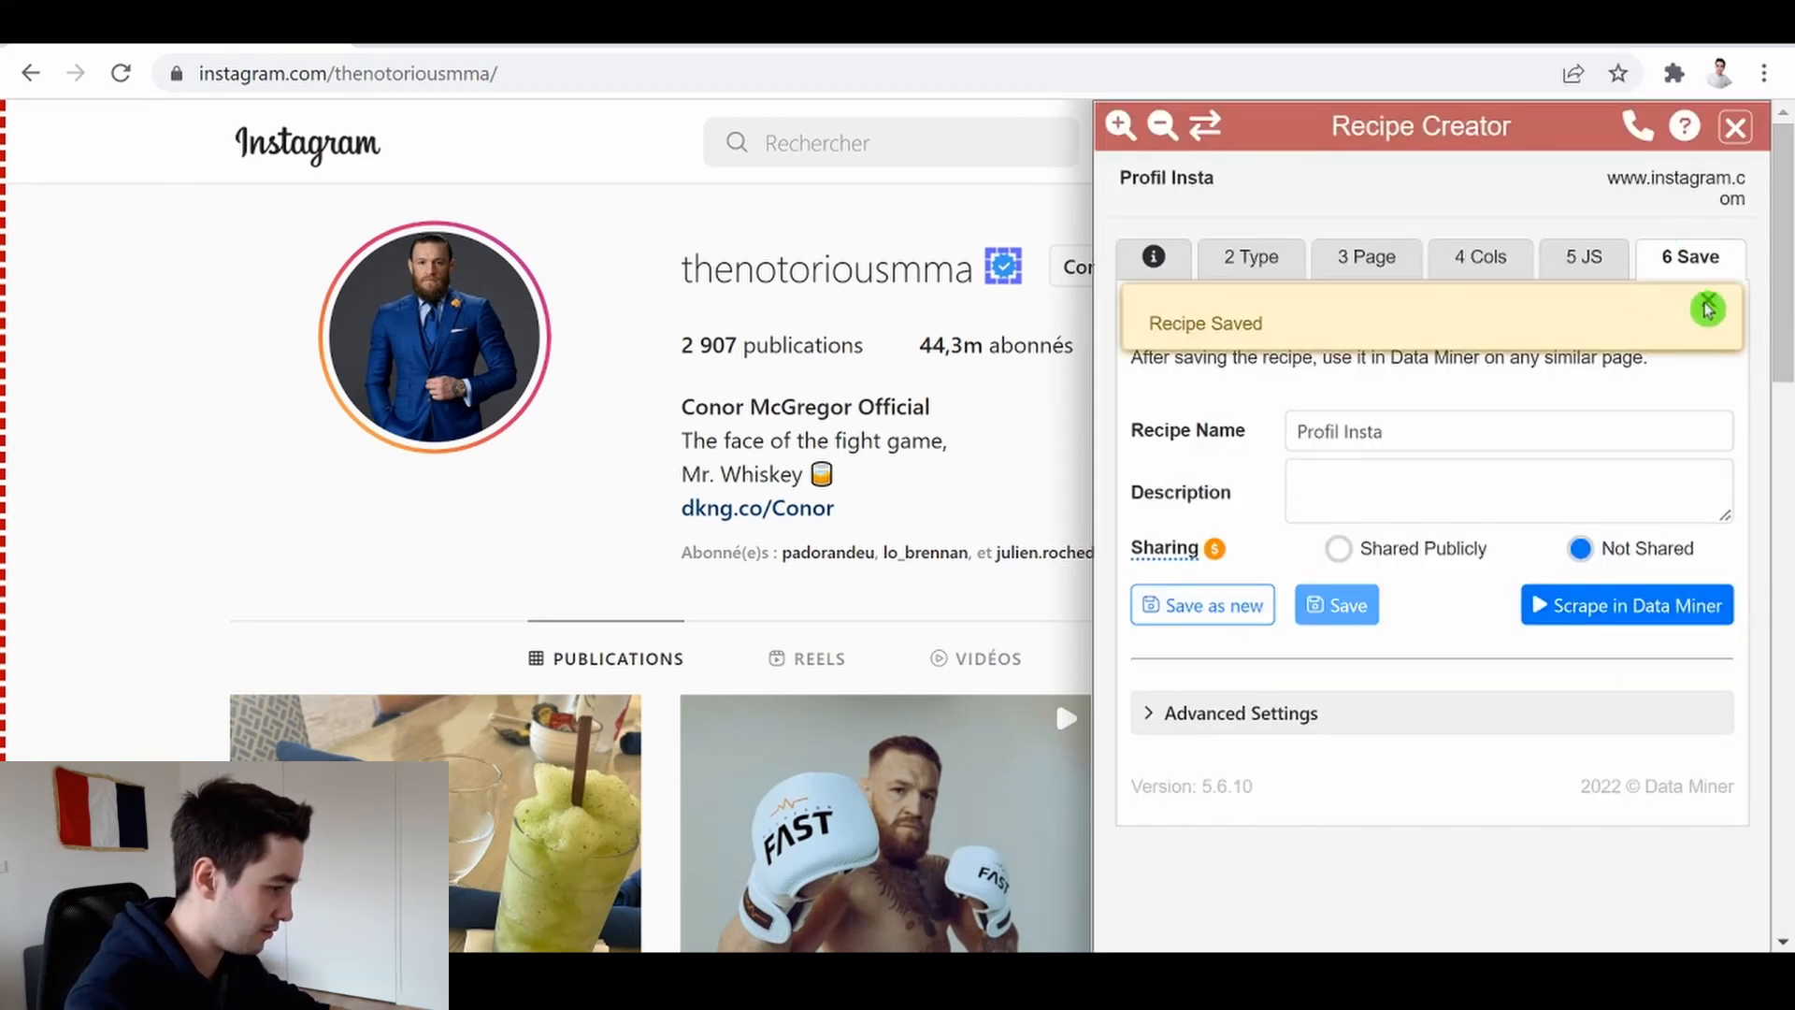
Close the Recipe Creator and preview the Profil Insta recipe's results across all columns on the private profile page
click(1735, 129)
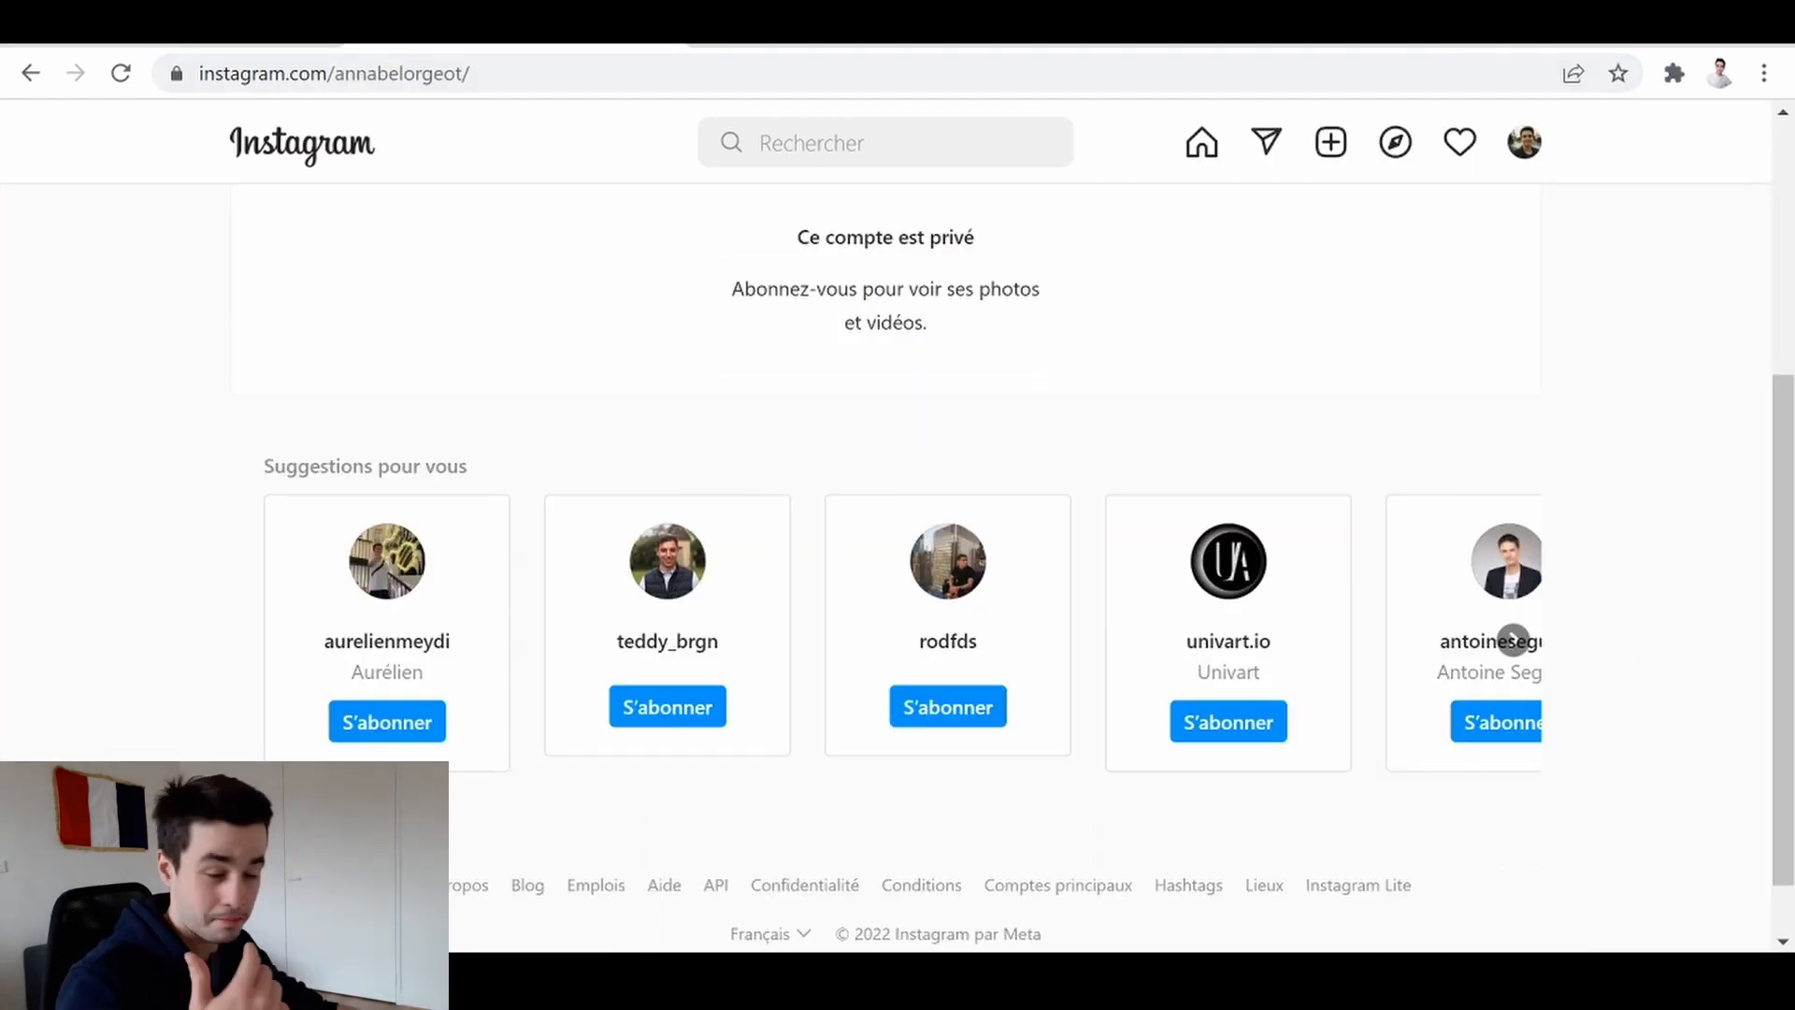
click(1673, 73)
click(1378, 260)
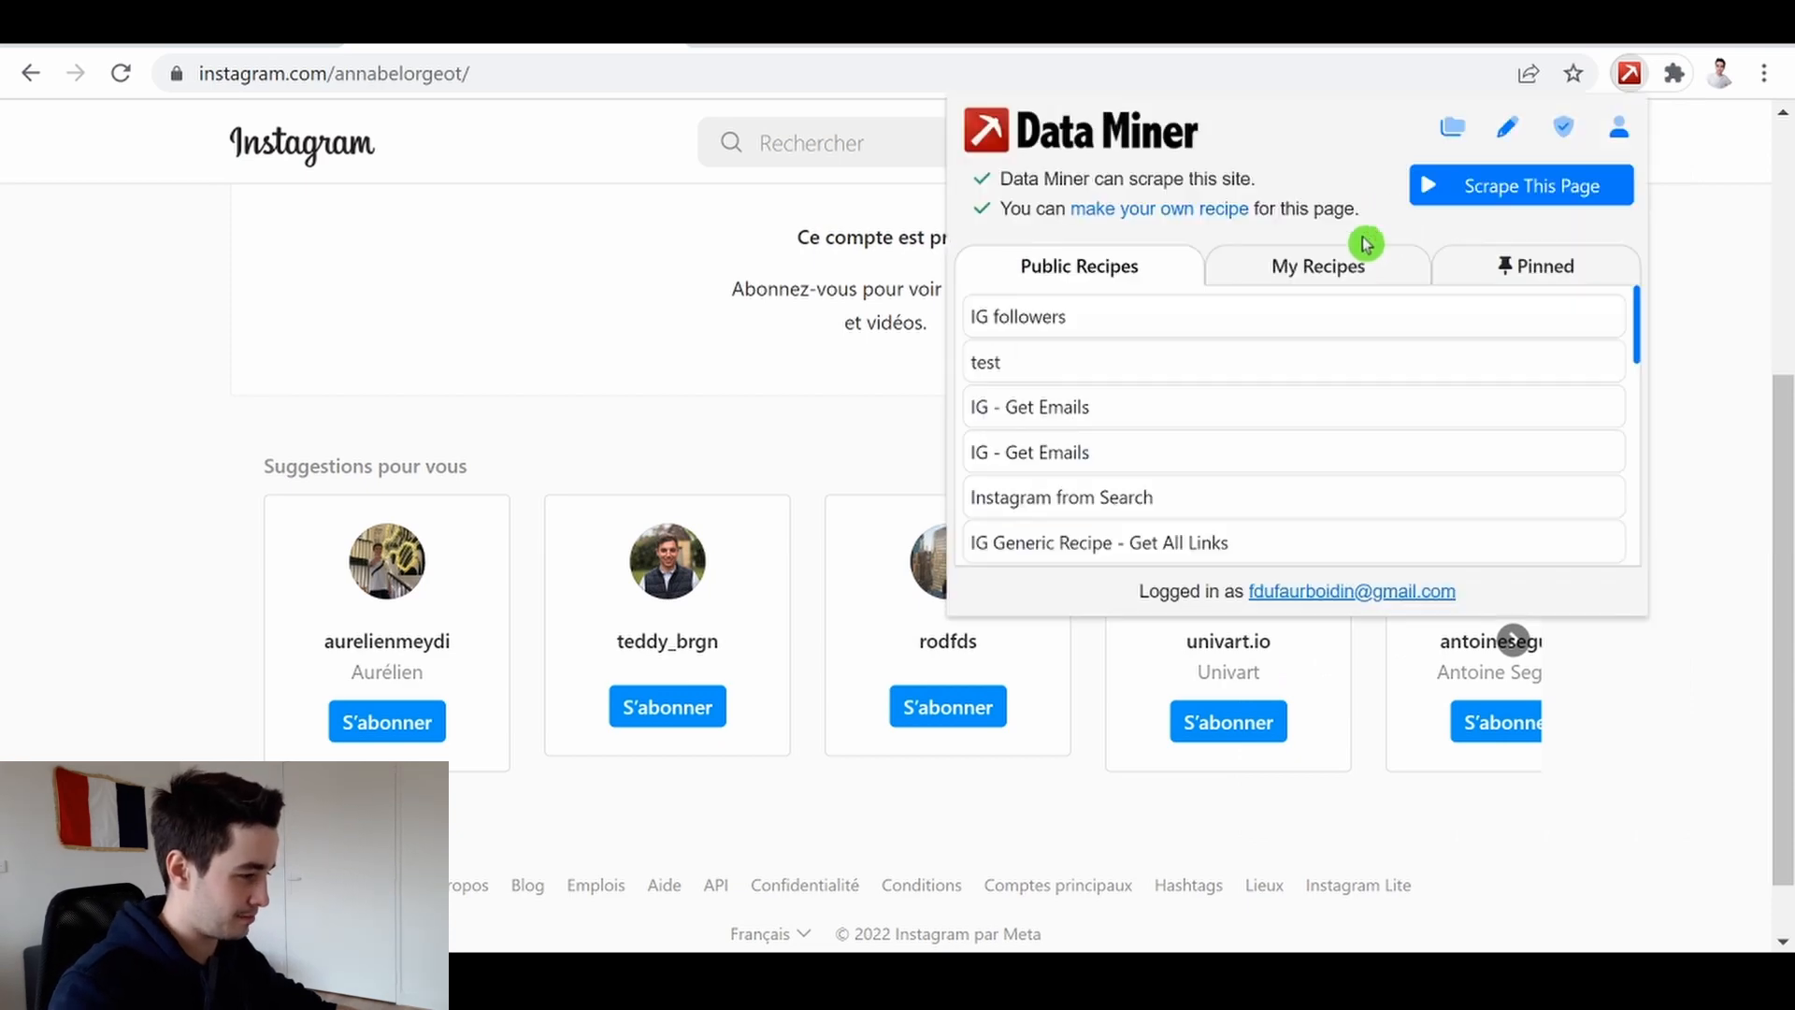
click(1551, 186)
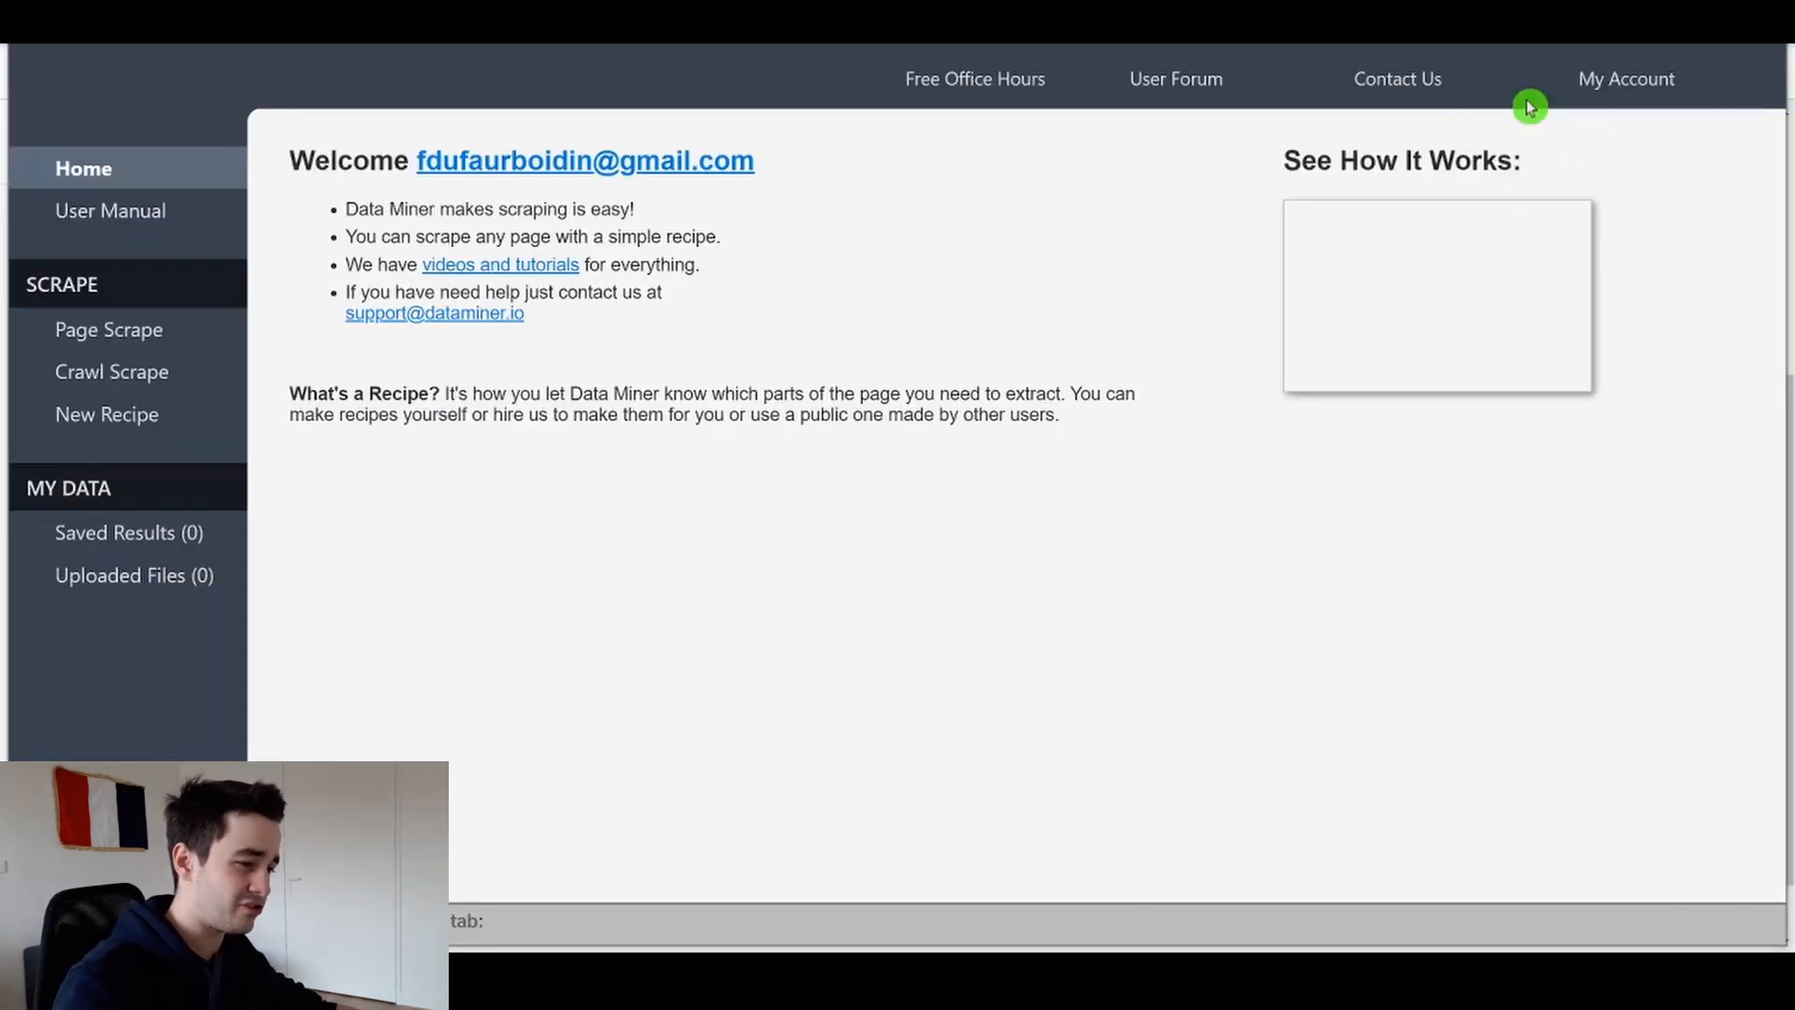
click(168, 329)
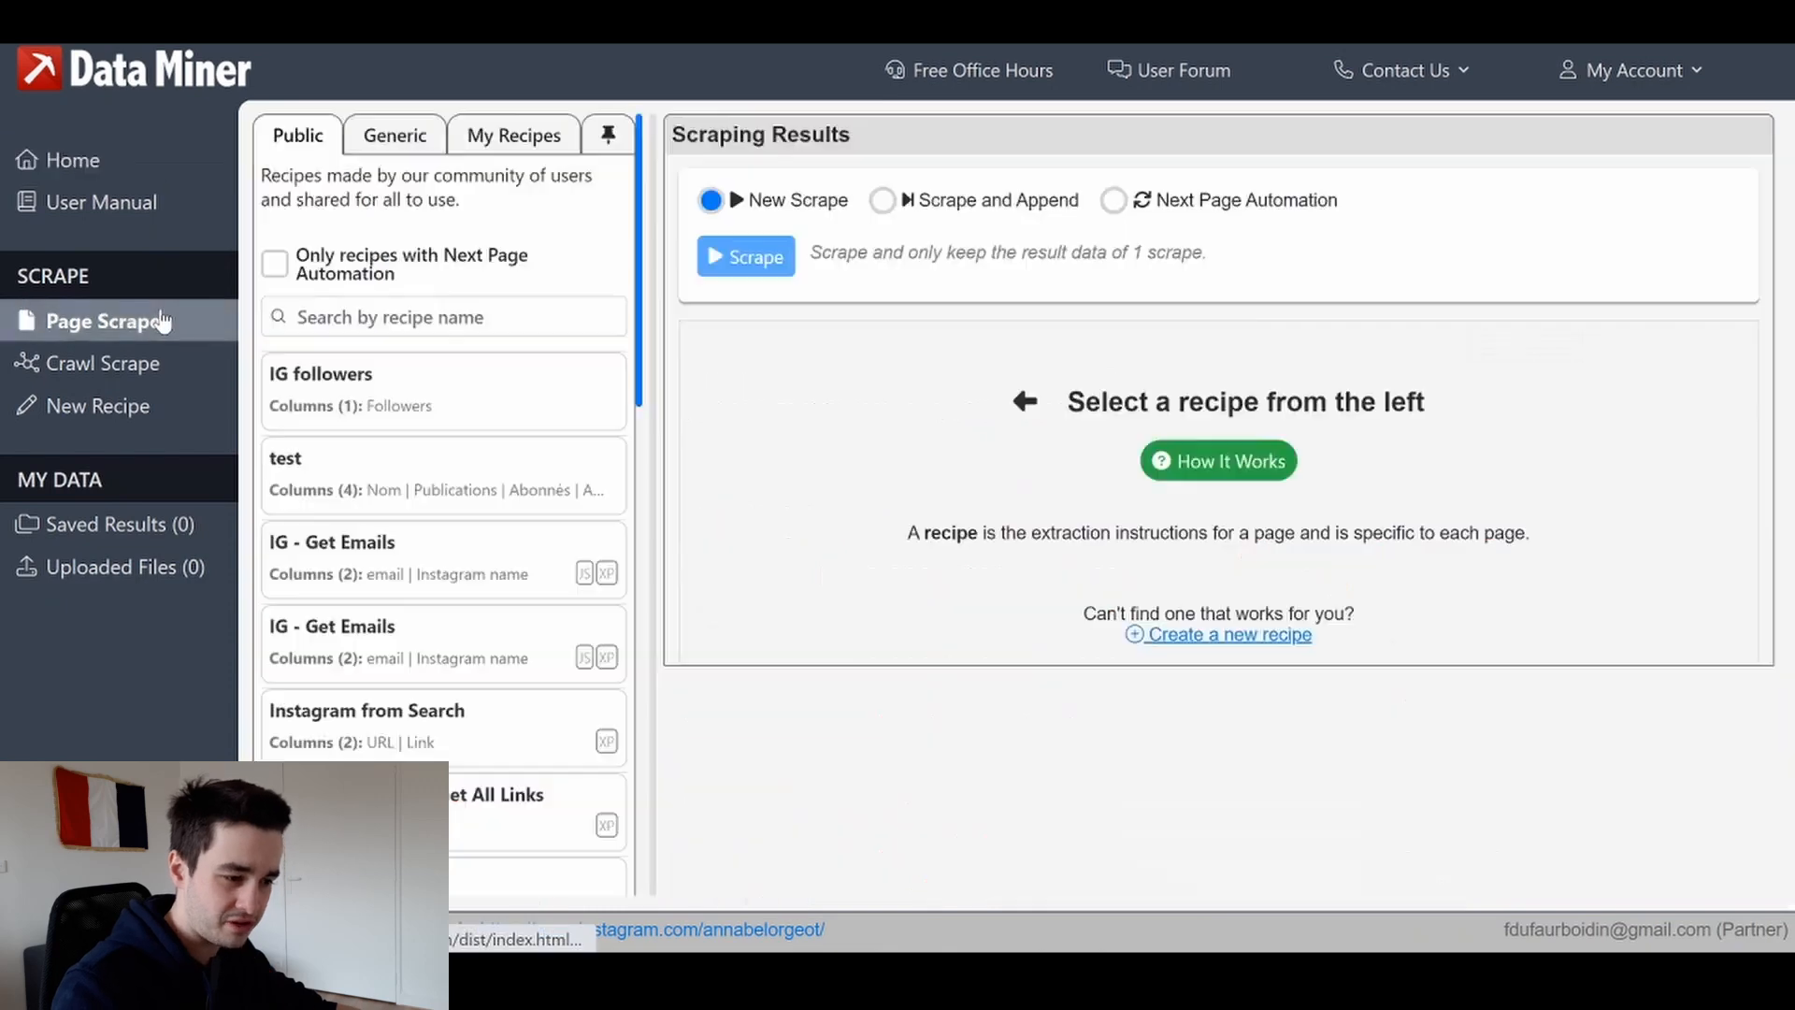
click(479, 133)
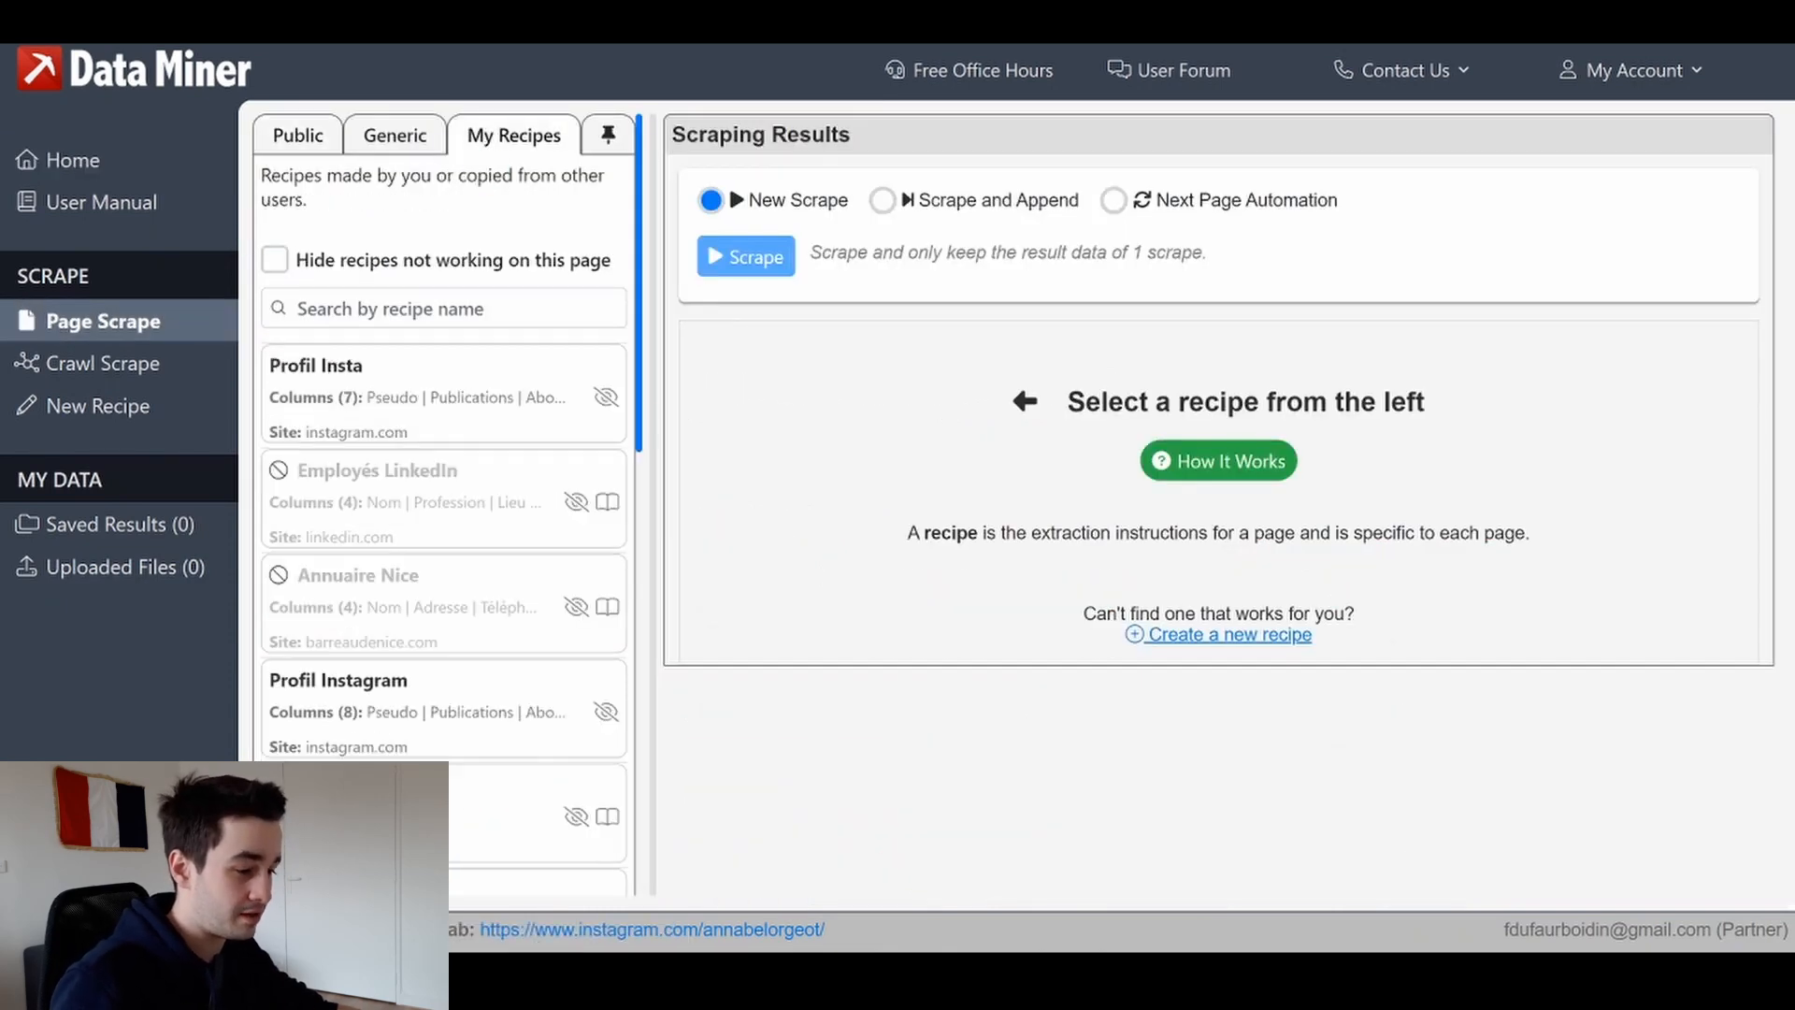
click(383, 370)
click(803, 339)
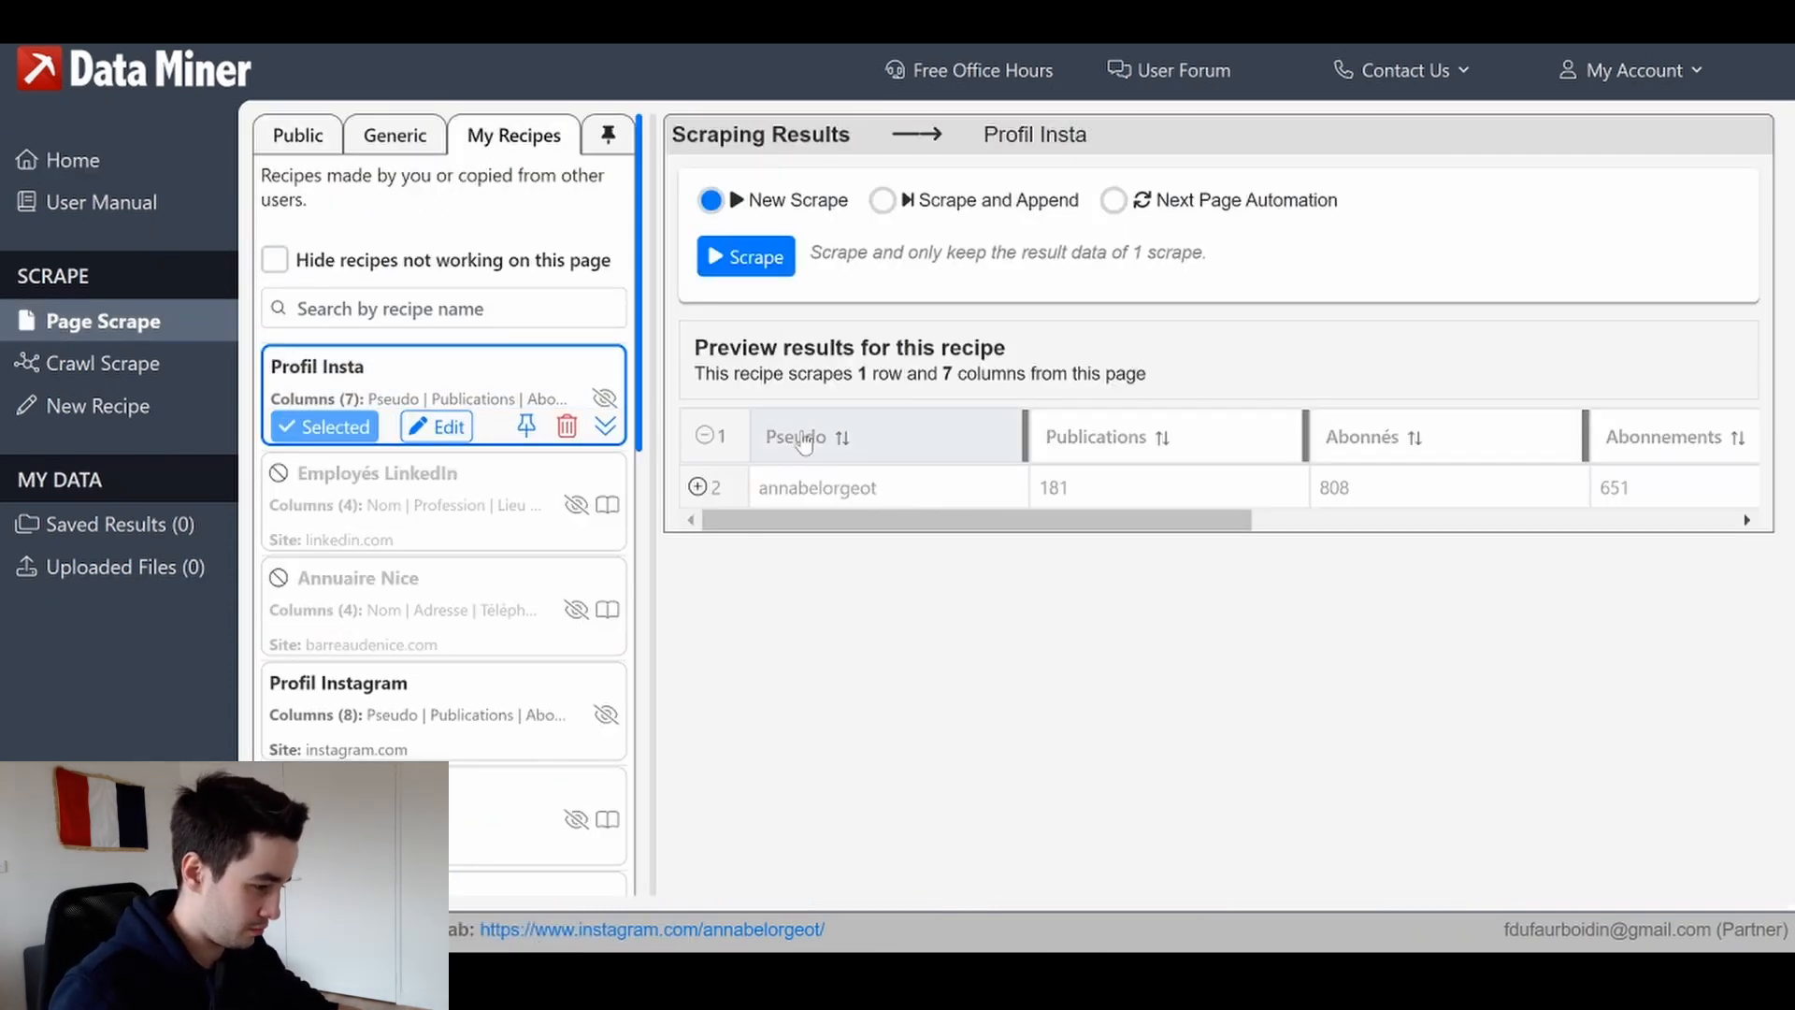
drag(964, 519, 1515, 524)
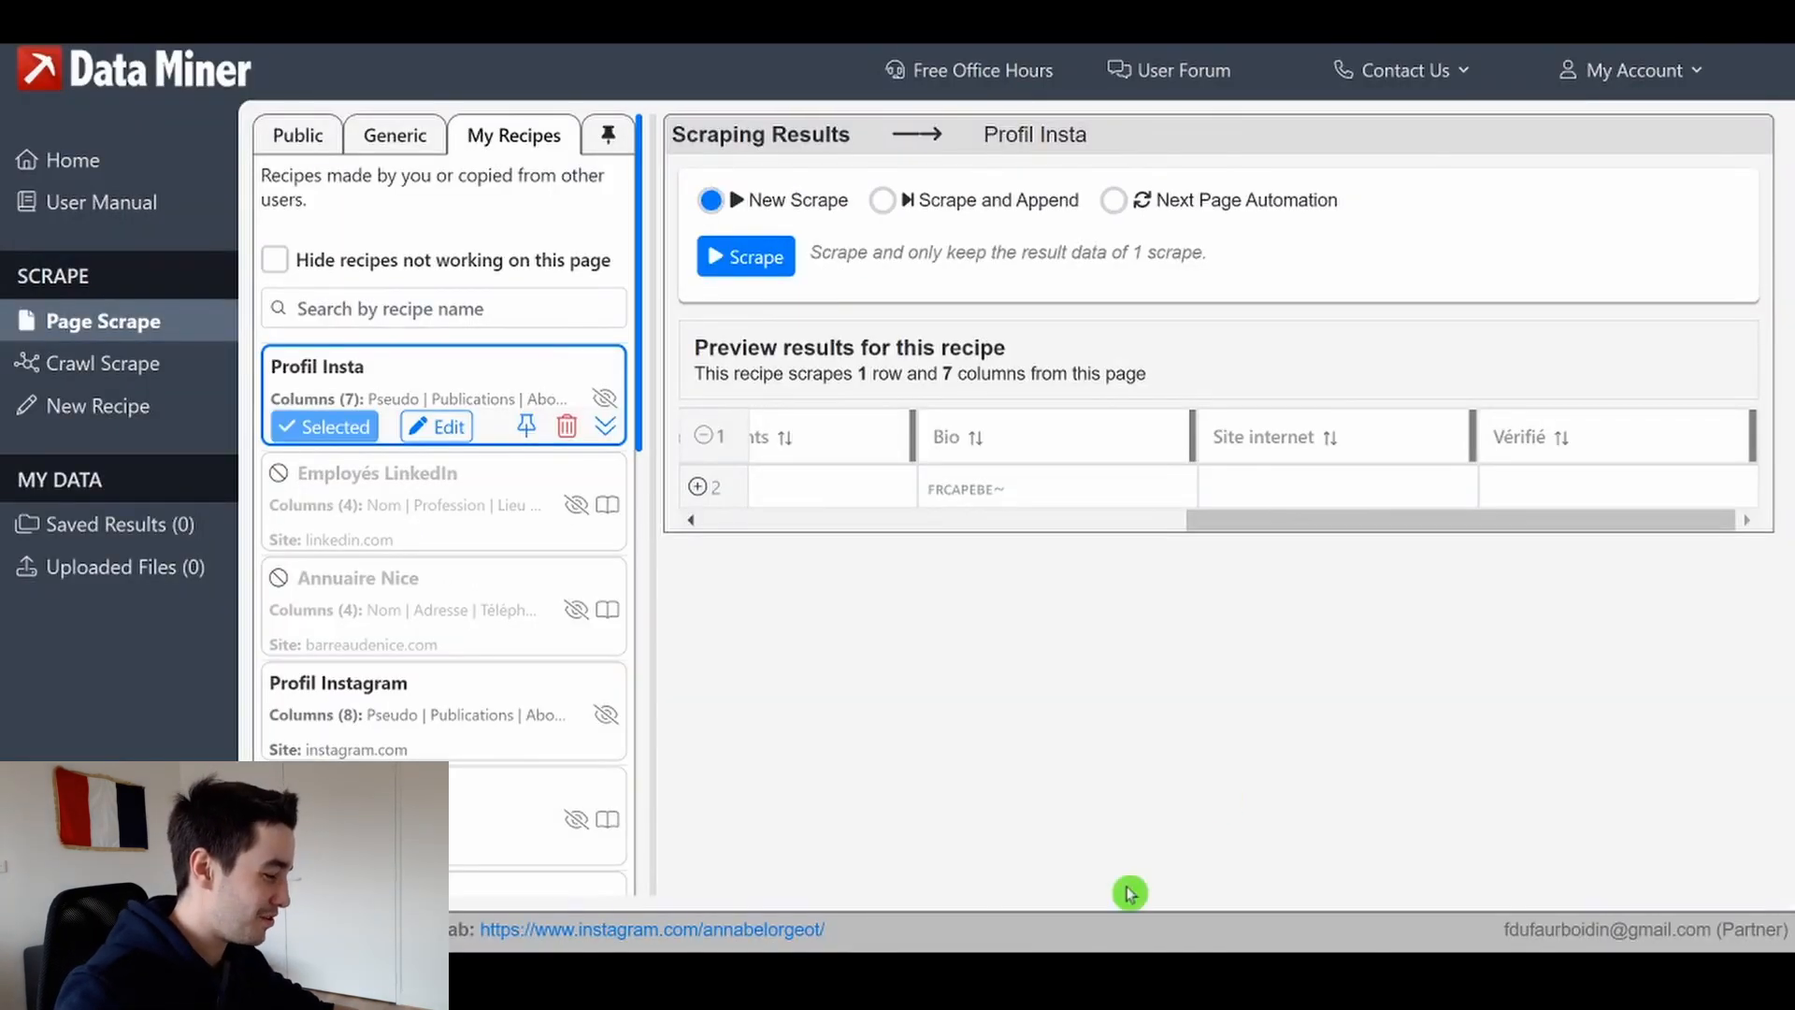
click(1487, 521)
drag(1488, 521, 969, 553)
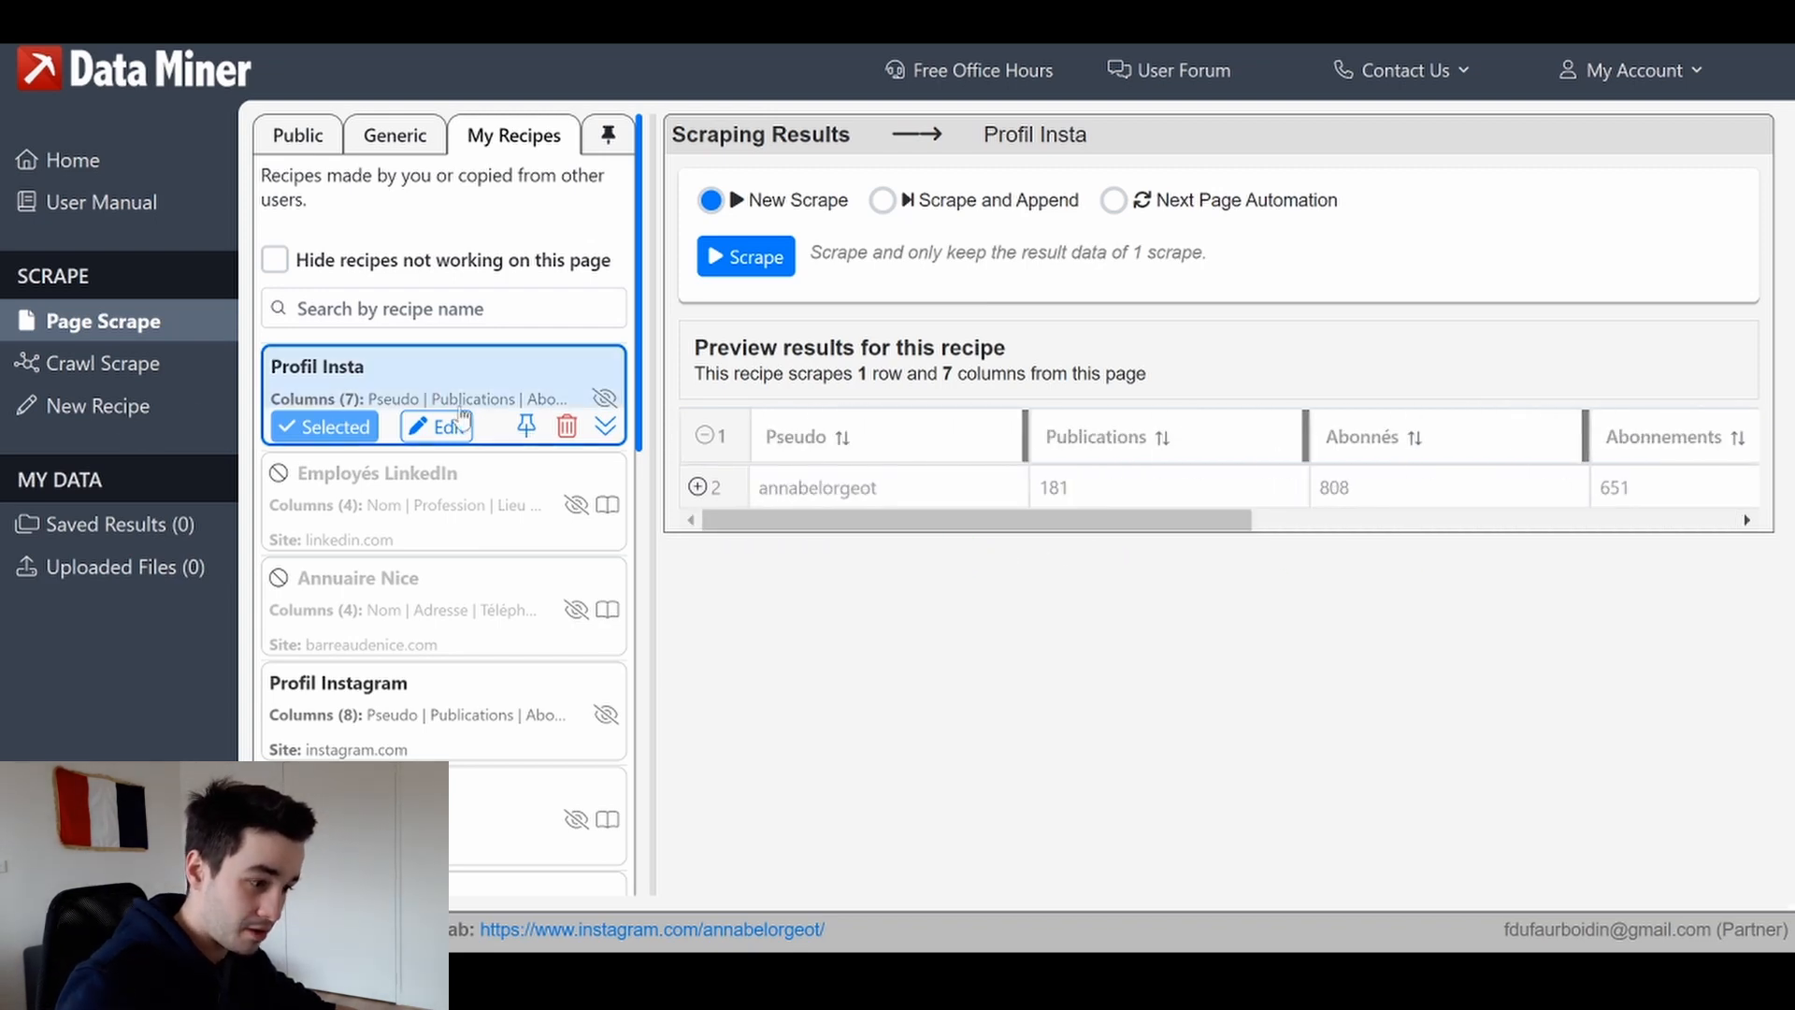
Edit the Profil Insta recipe and add an eighth column named Compte privé
click(440, 428)
click(1191, 840)
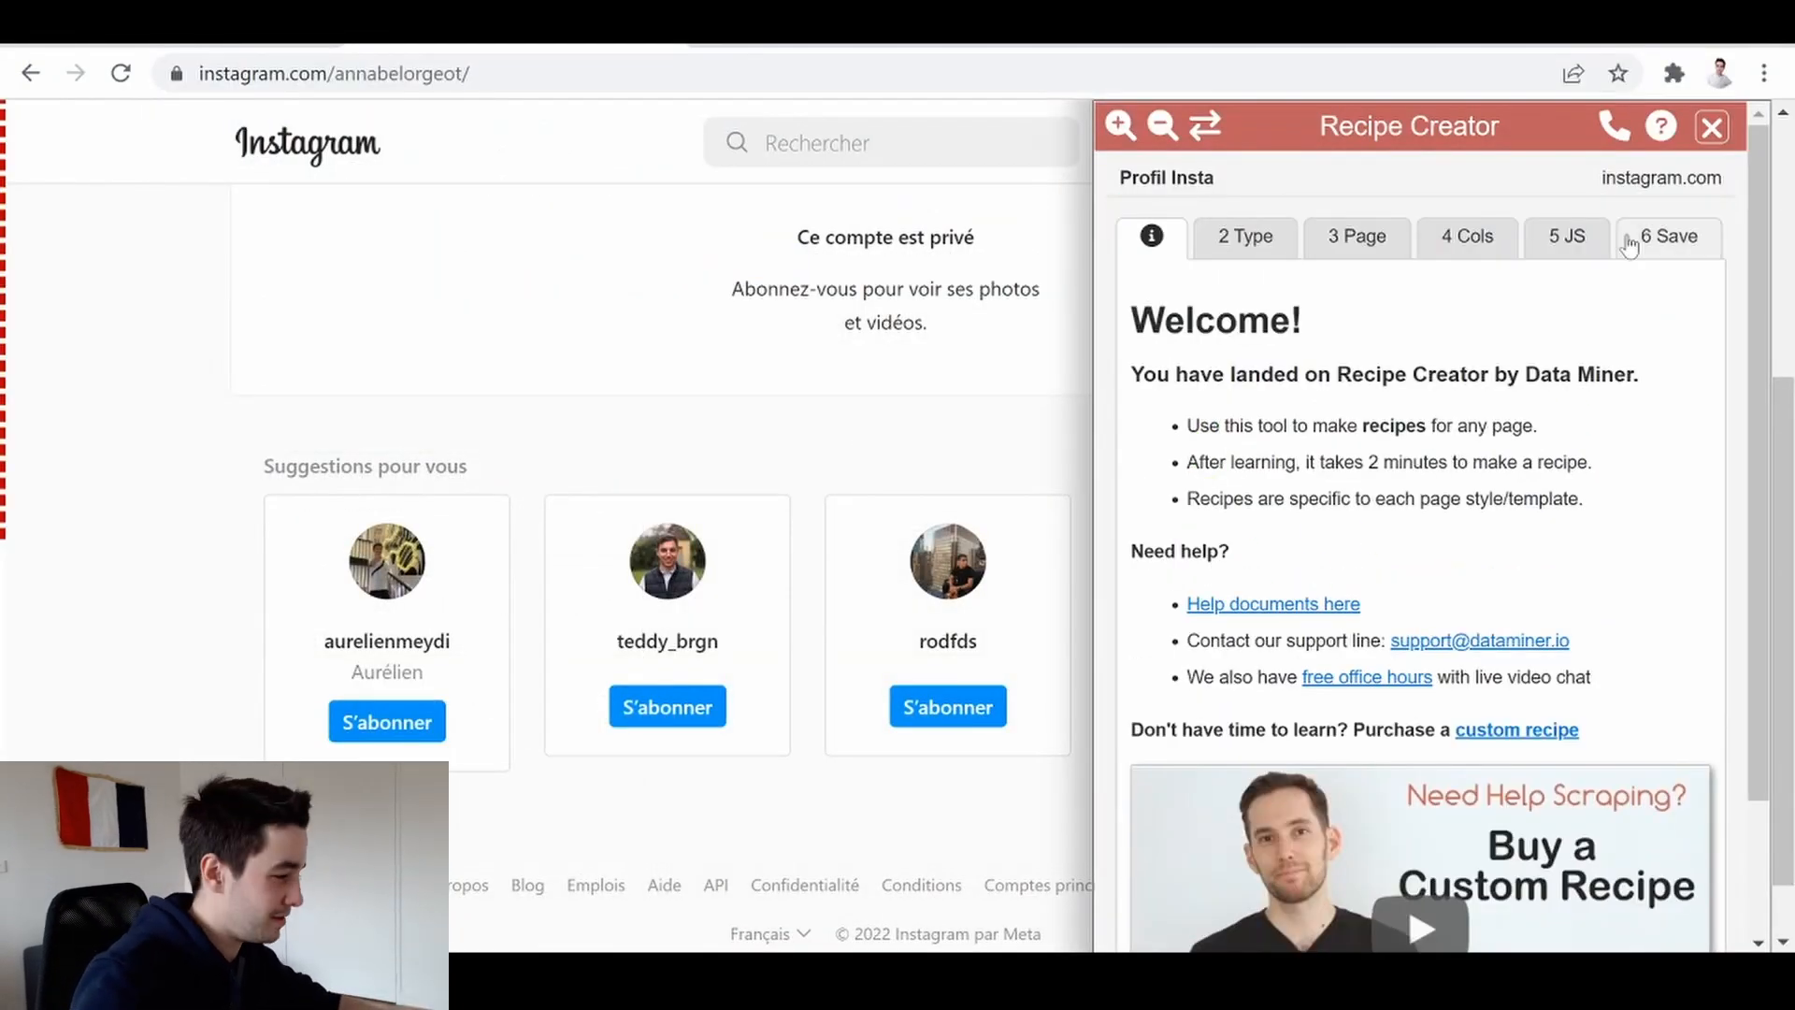
click(1469, 232)
scroll(1222, 866, down, 4)
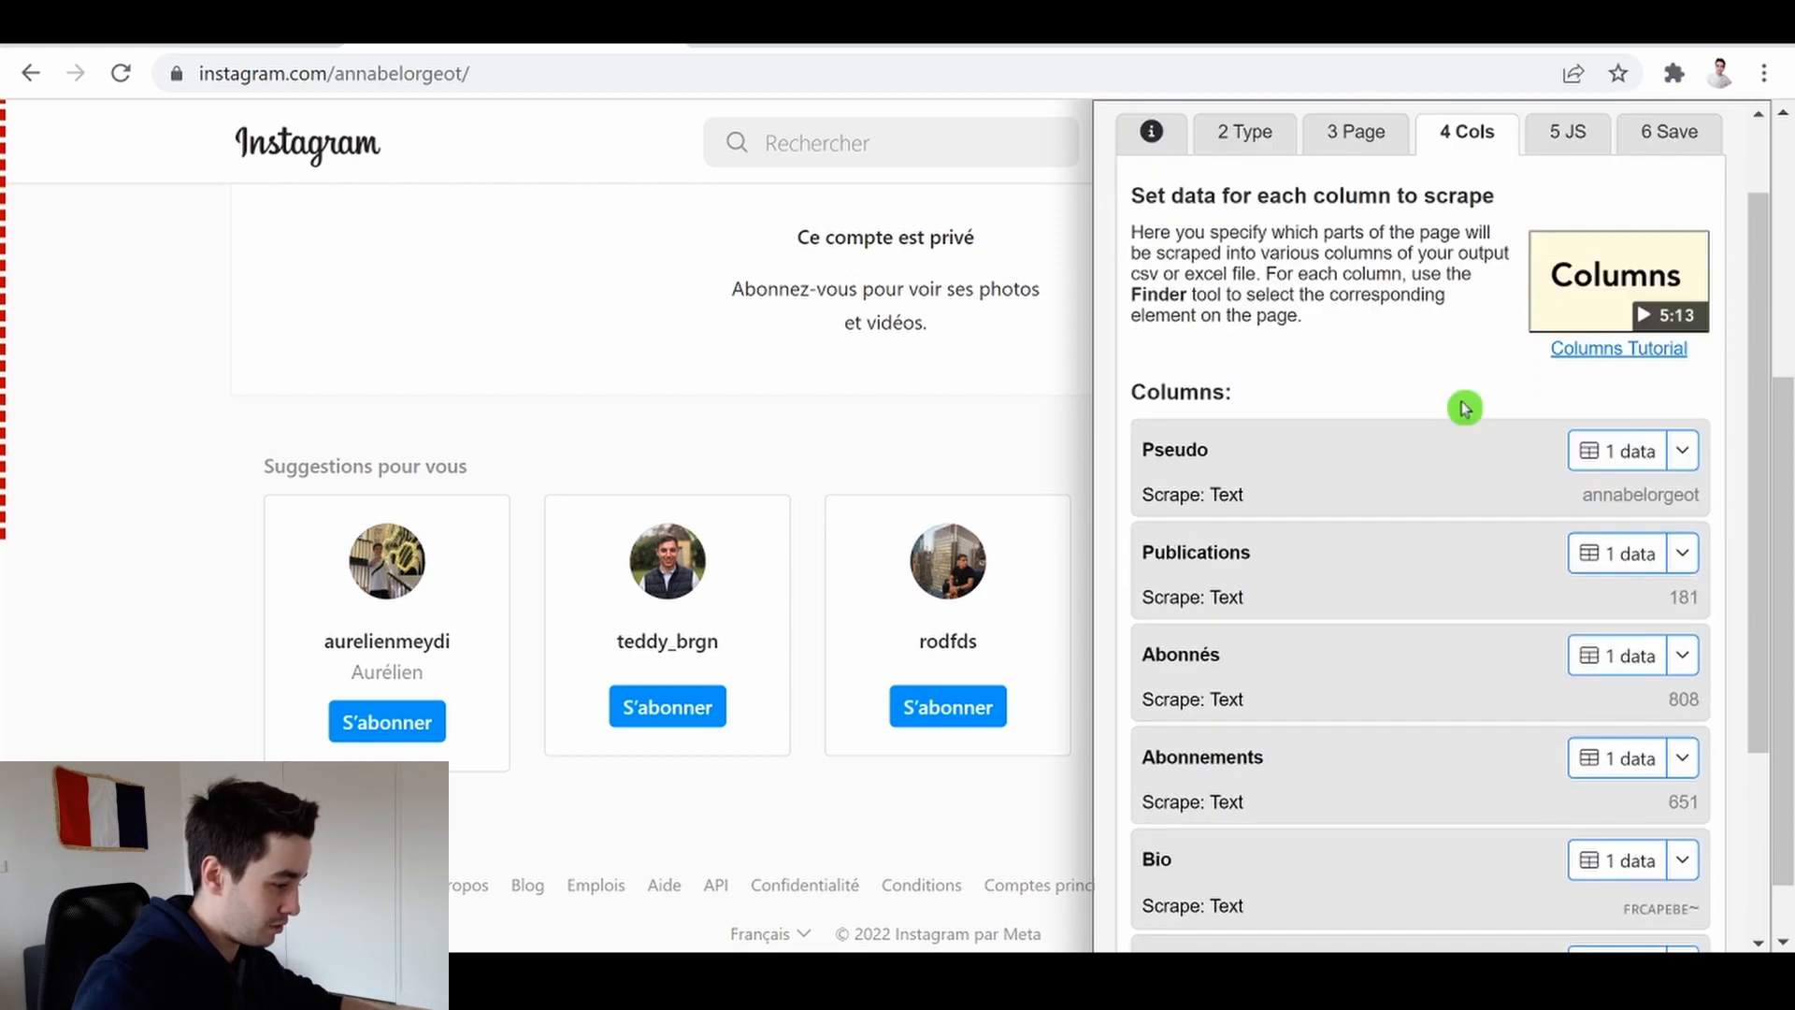
click(1209, 898)
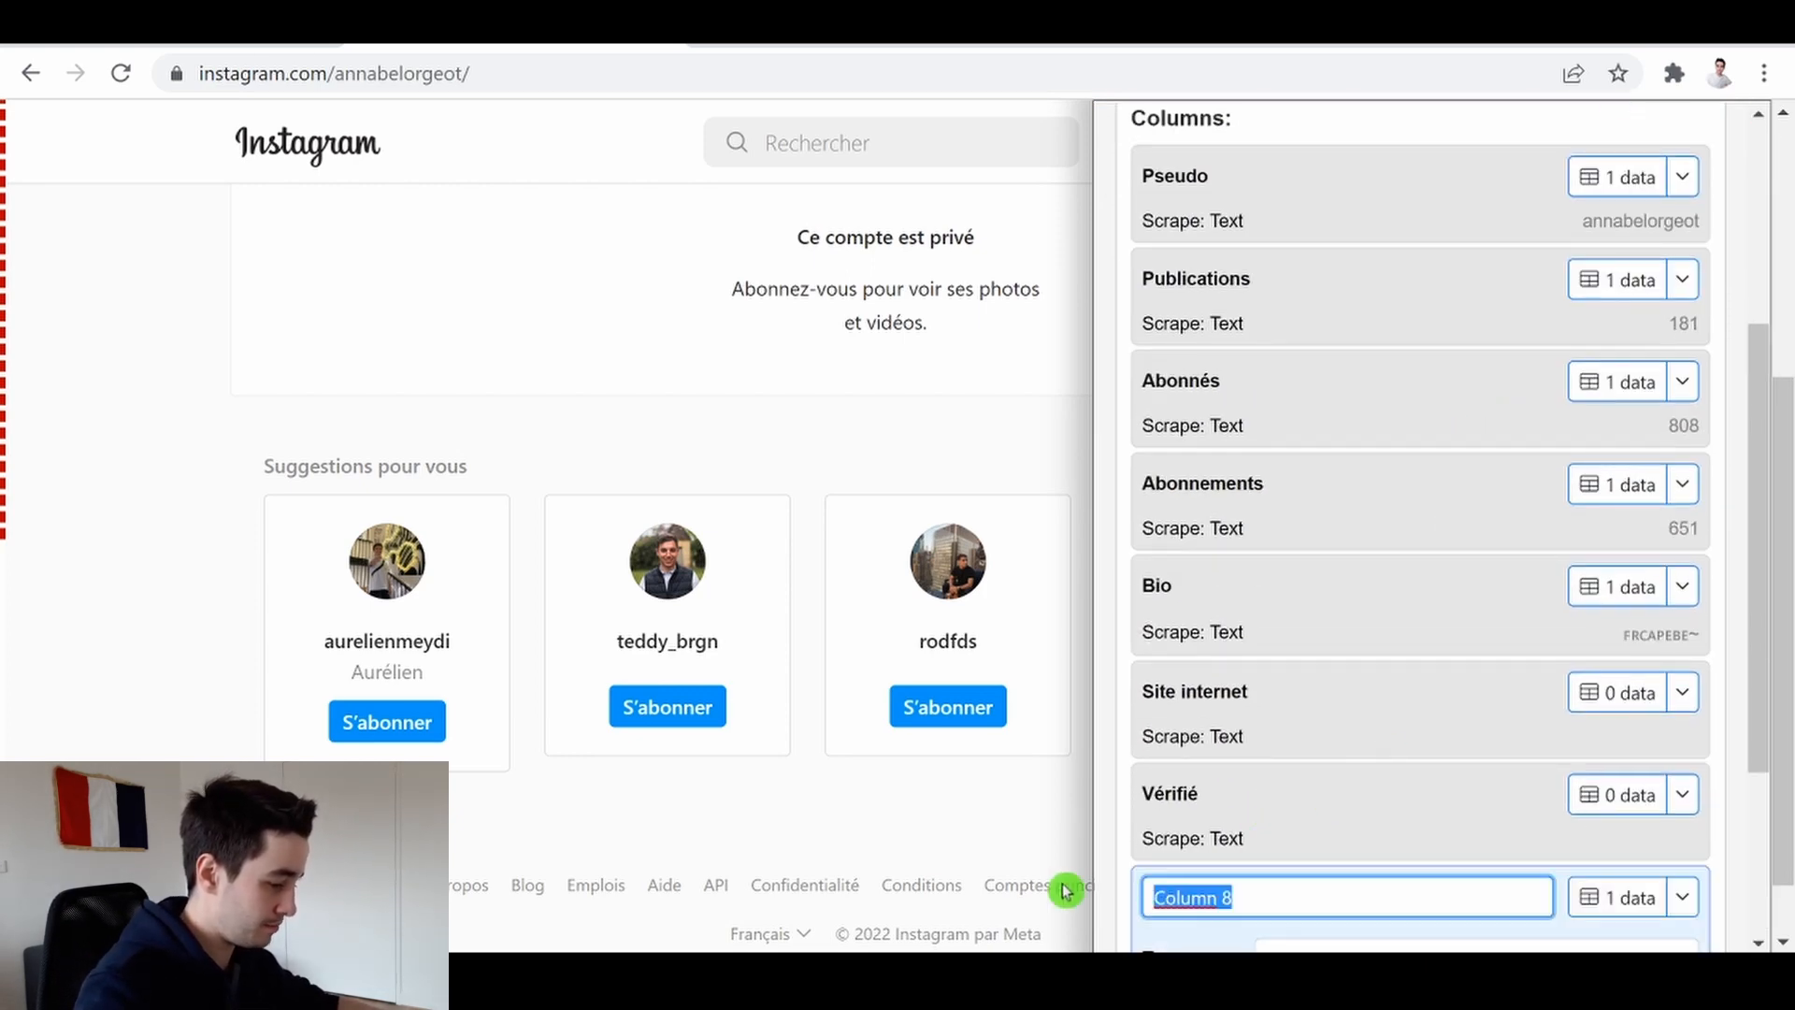
text(Compt)
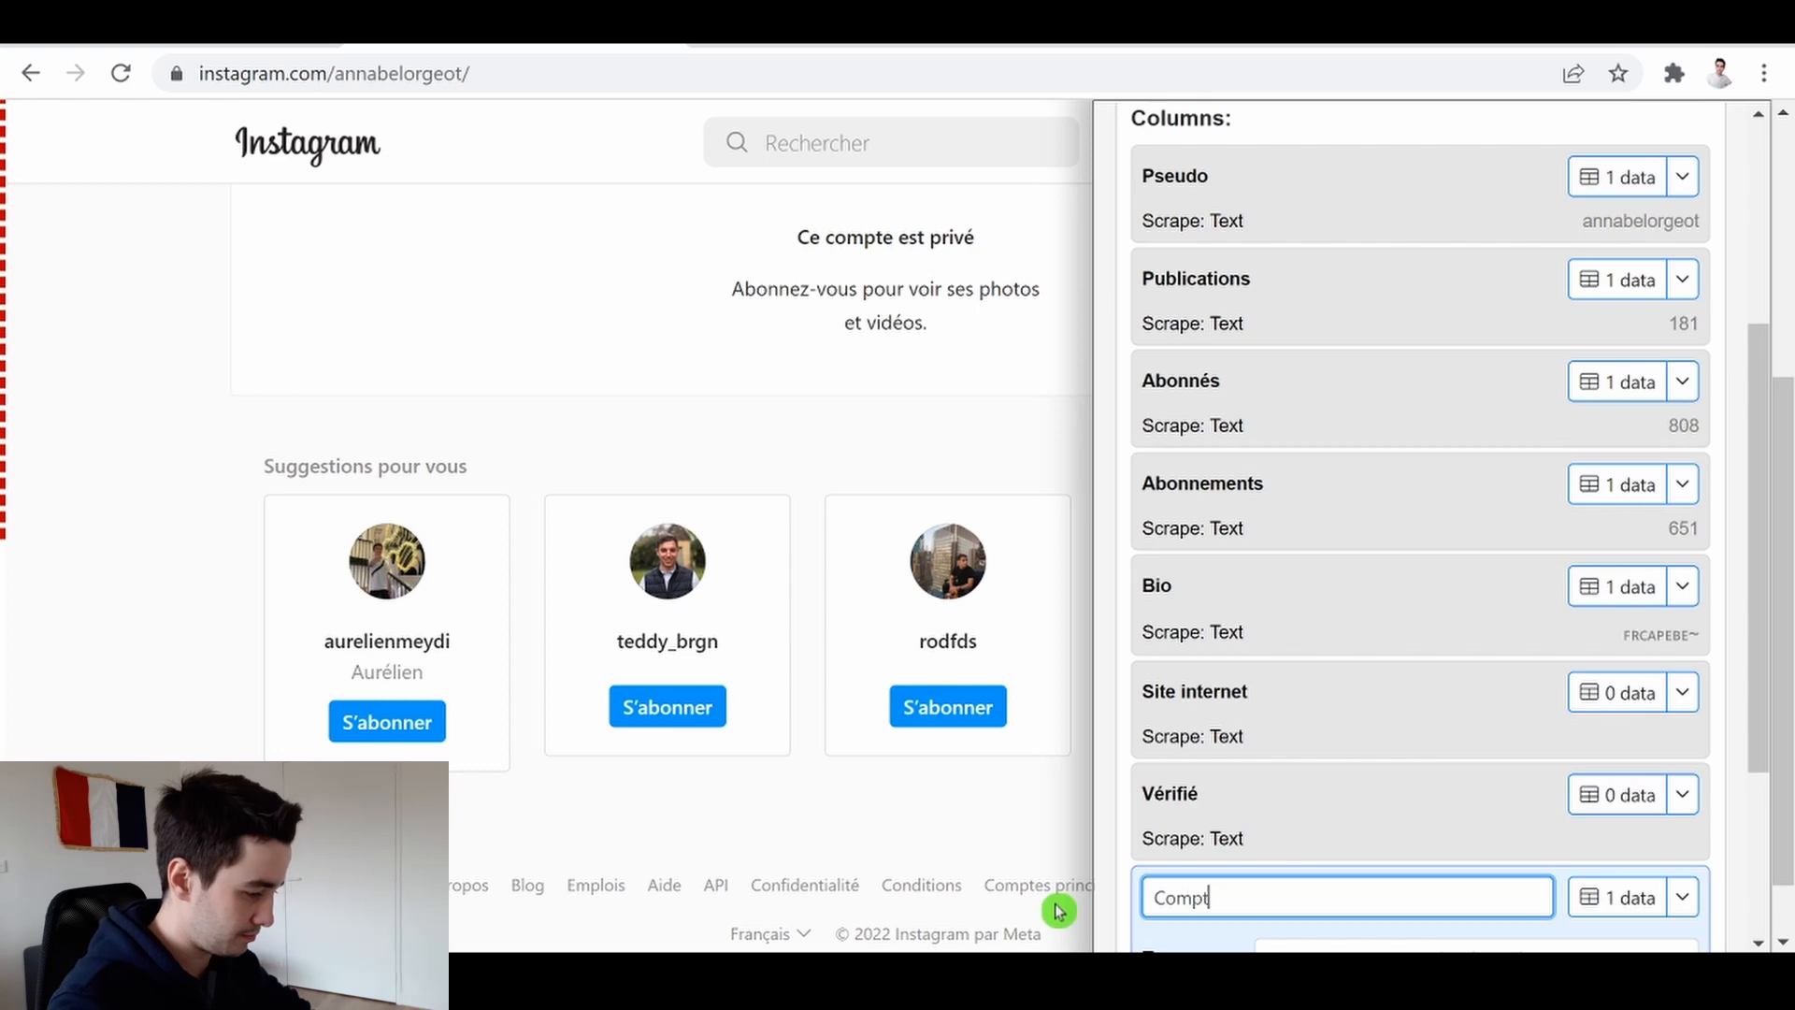
text(e privé)
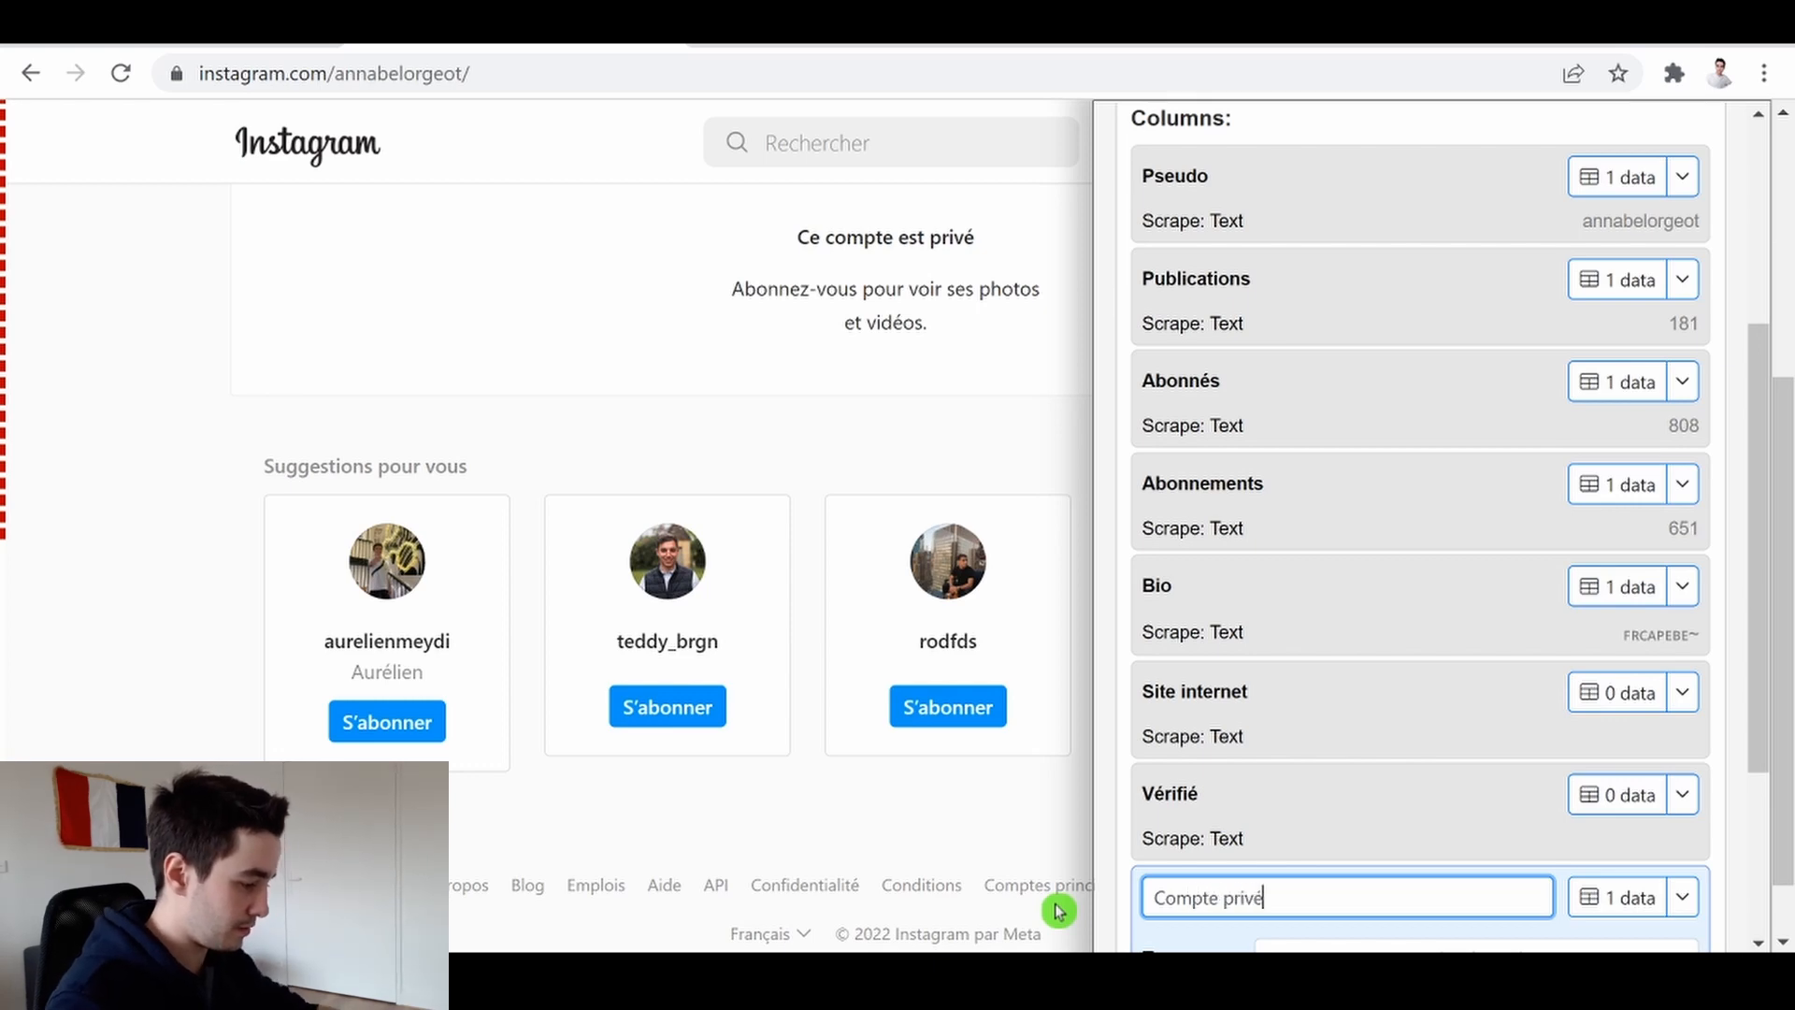
Open the Advanced Finder for the new column, select the "Ce compte est privé" heading and view its HTML
scroll(1319, 793, down, 1)
scroll(1309, 823, down, 3)
click(1294, 841)
scroll(1374, 829, down, 3)
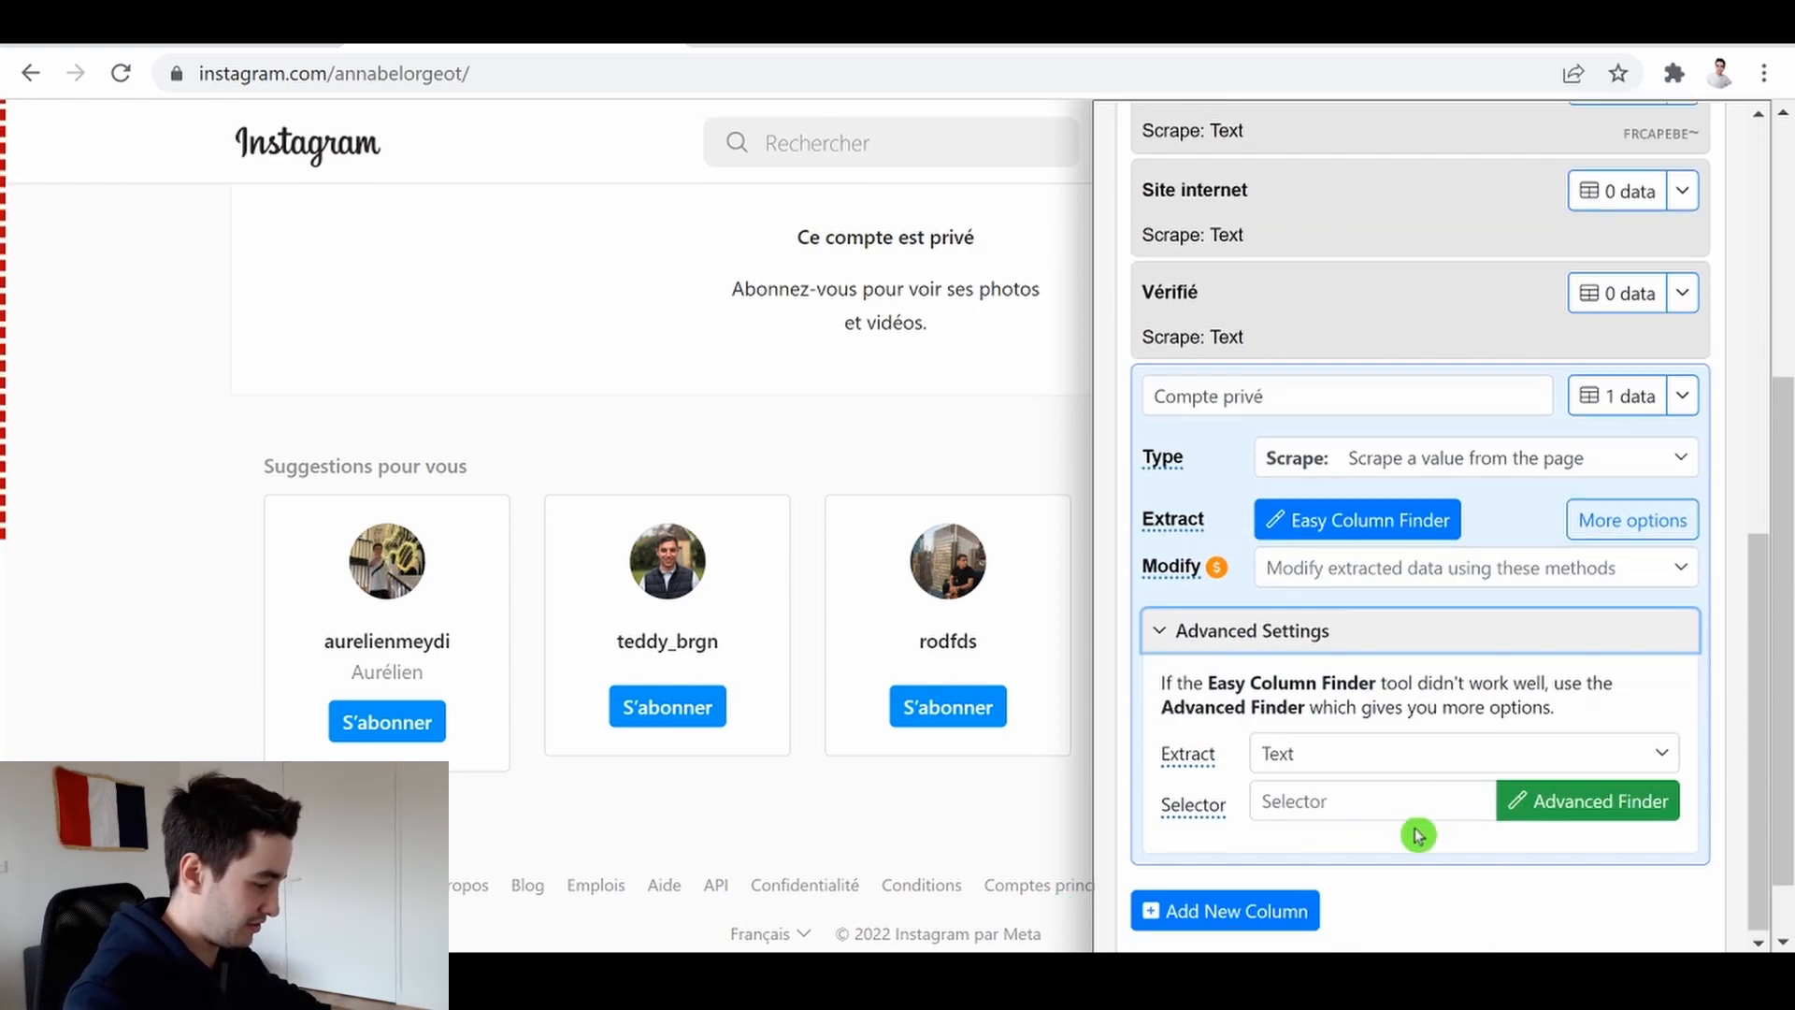
click(1543, 806)
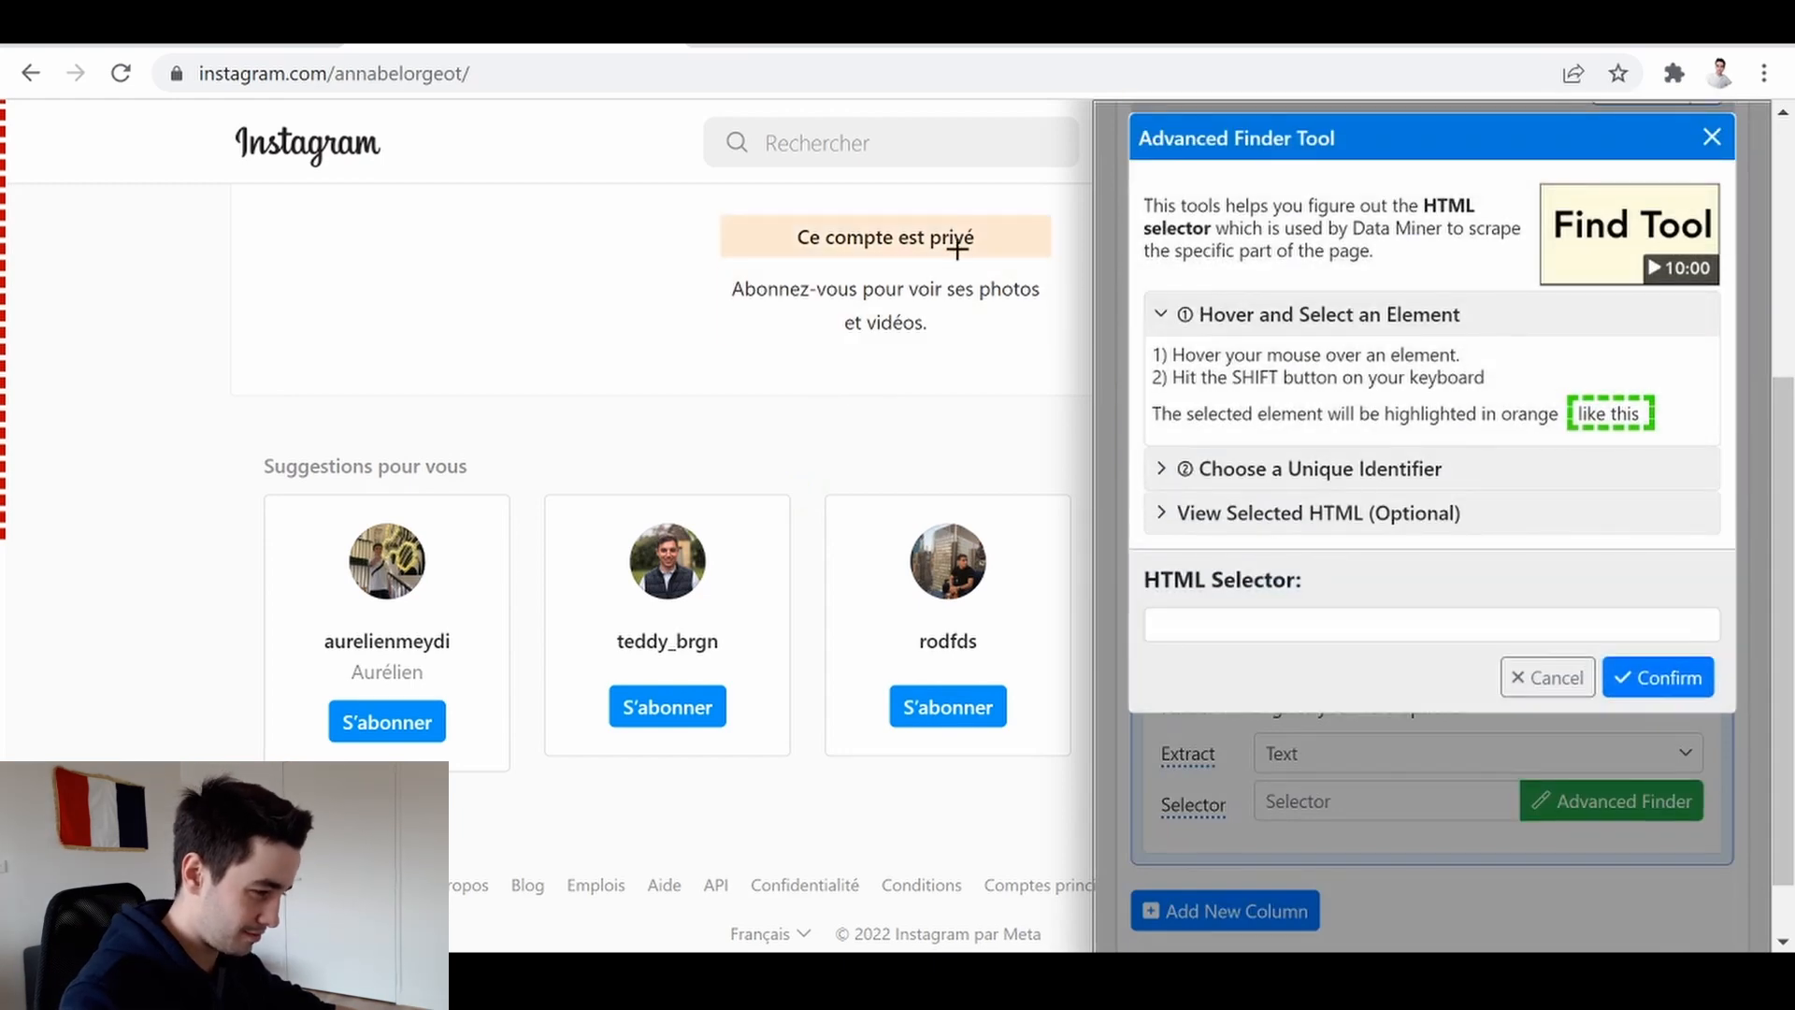
key(shift)
scroll(1384, 442, down, 3)
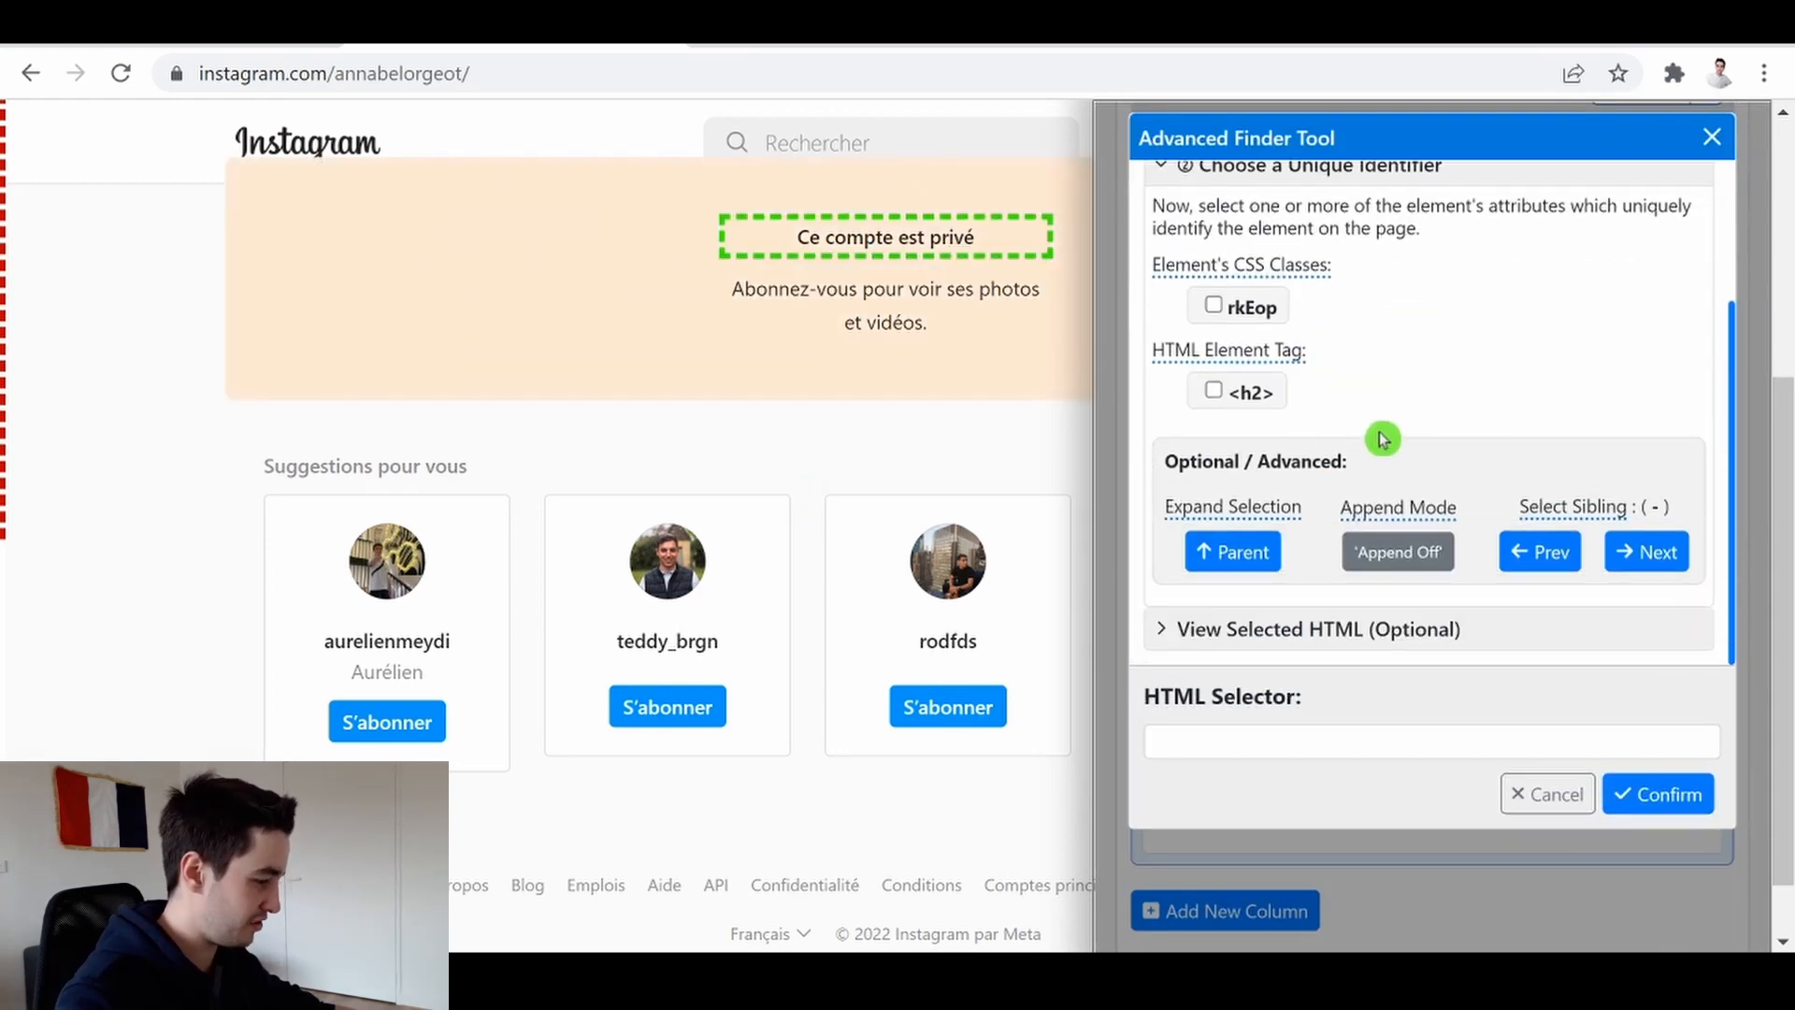
click(1227, 625)
scroll(1335, 482, down, 3)
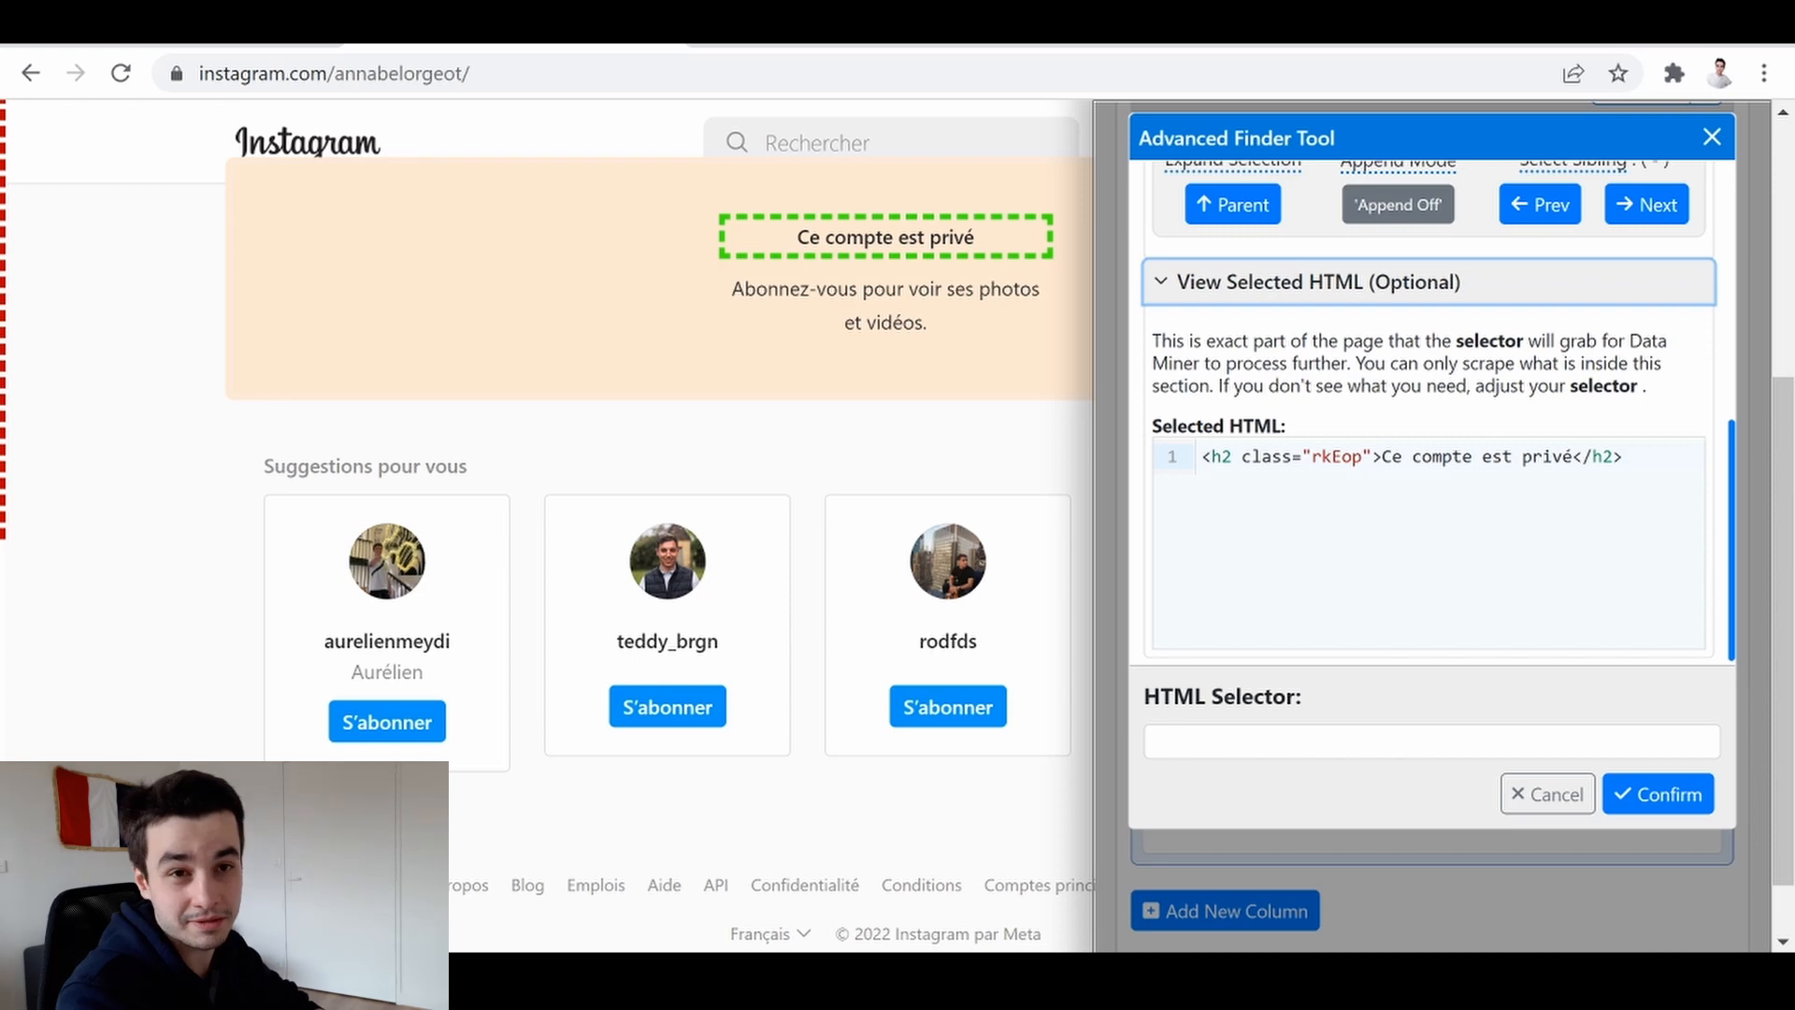
drag(1232, 457, 1222, 456)
click(1220, 456)
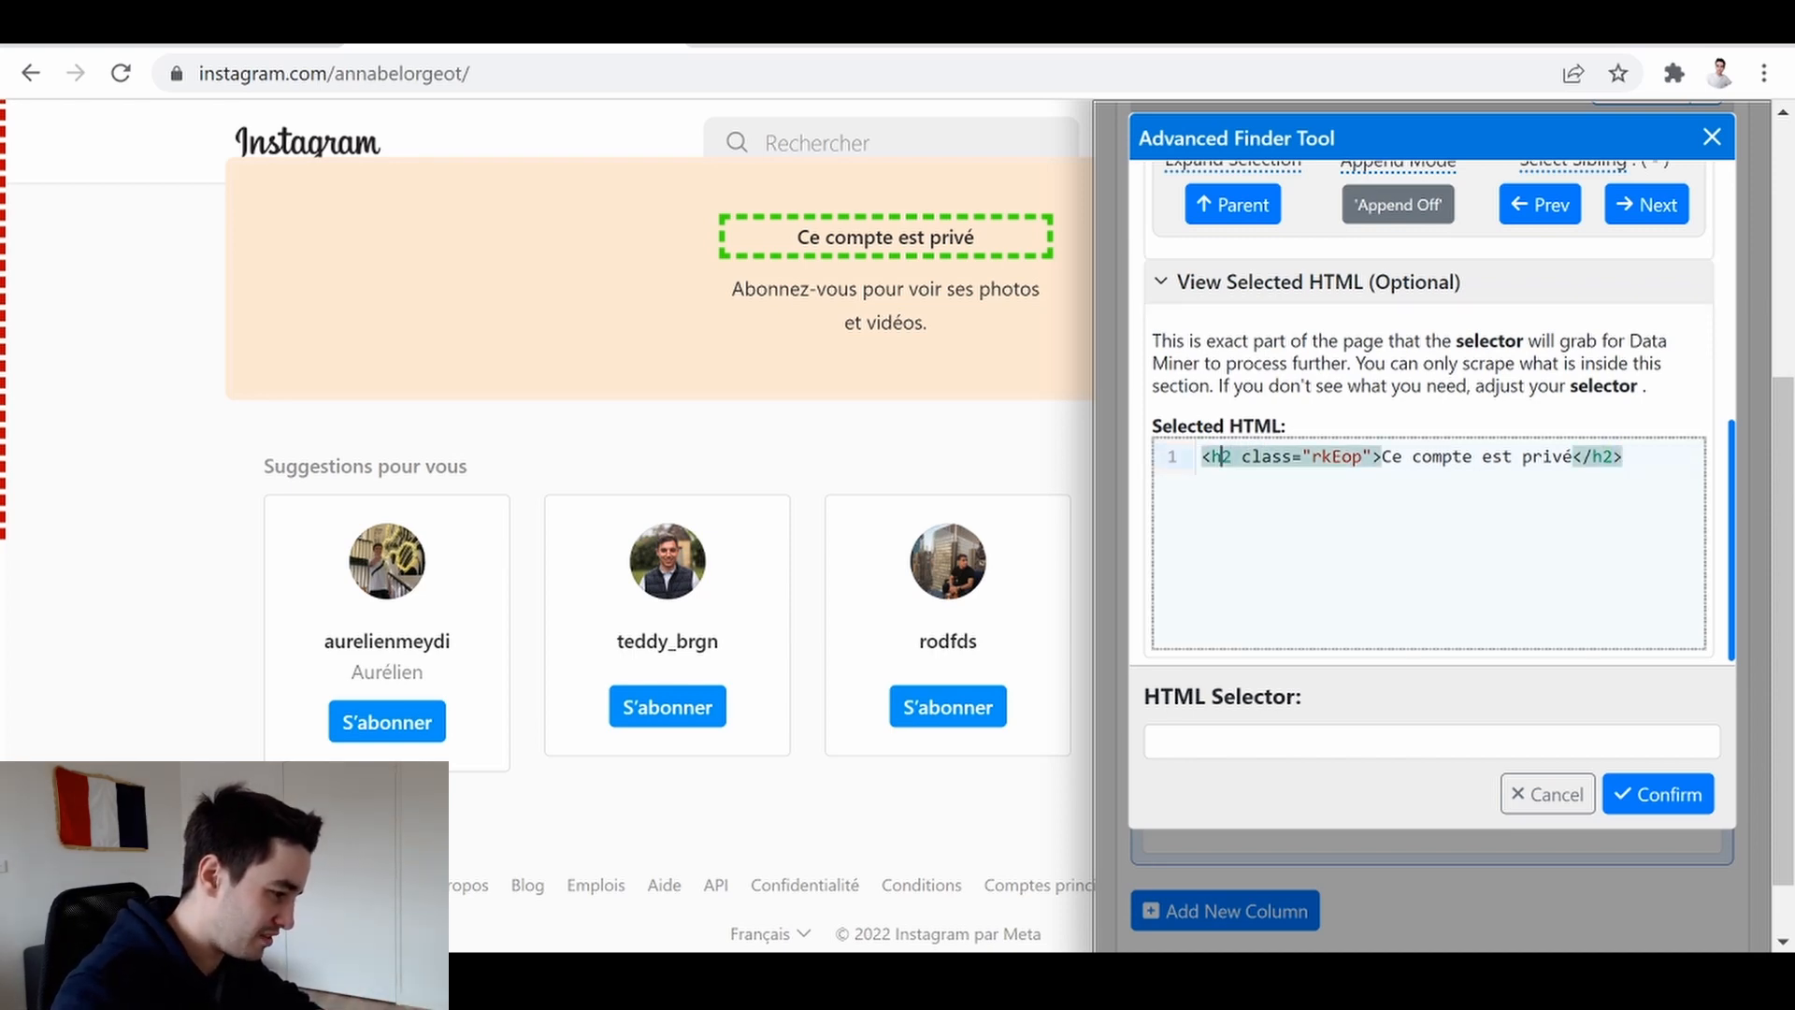
Set the HTML selector to h2:contains("Ce compte est privé") and confirm
click(1300, 742)
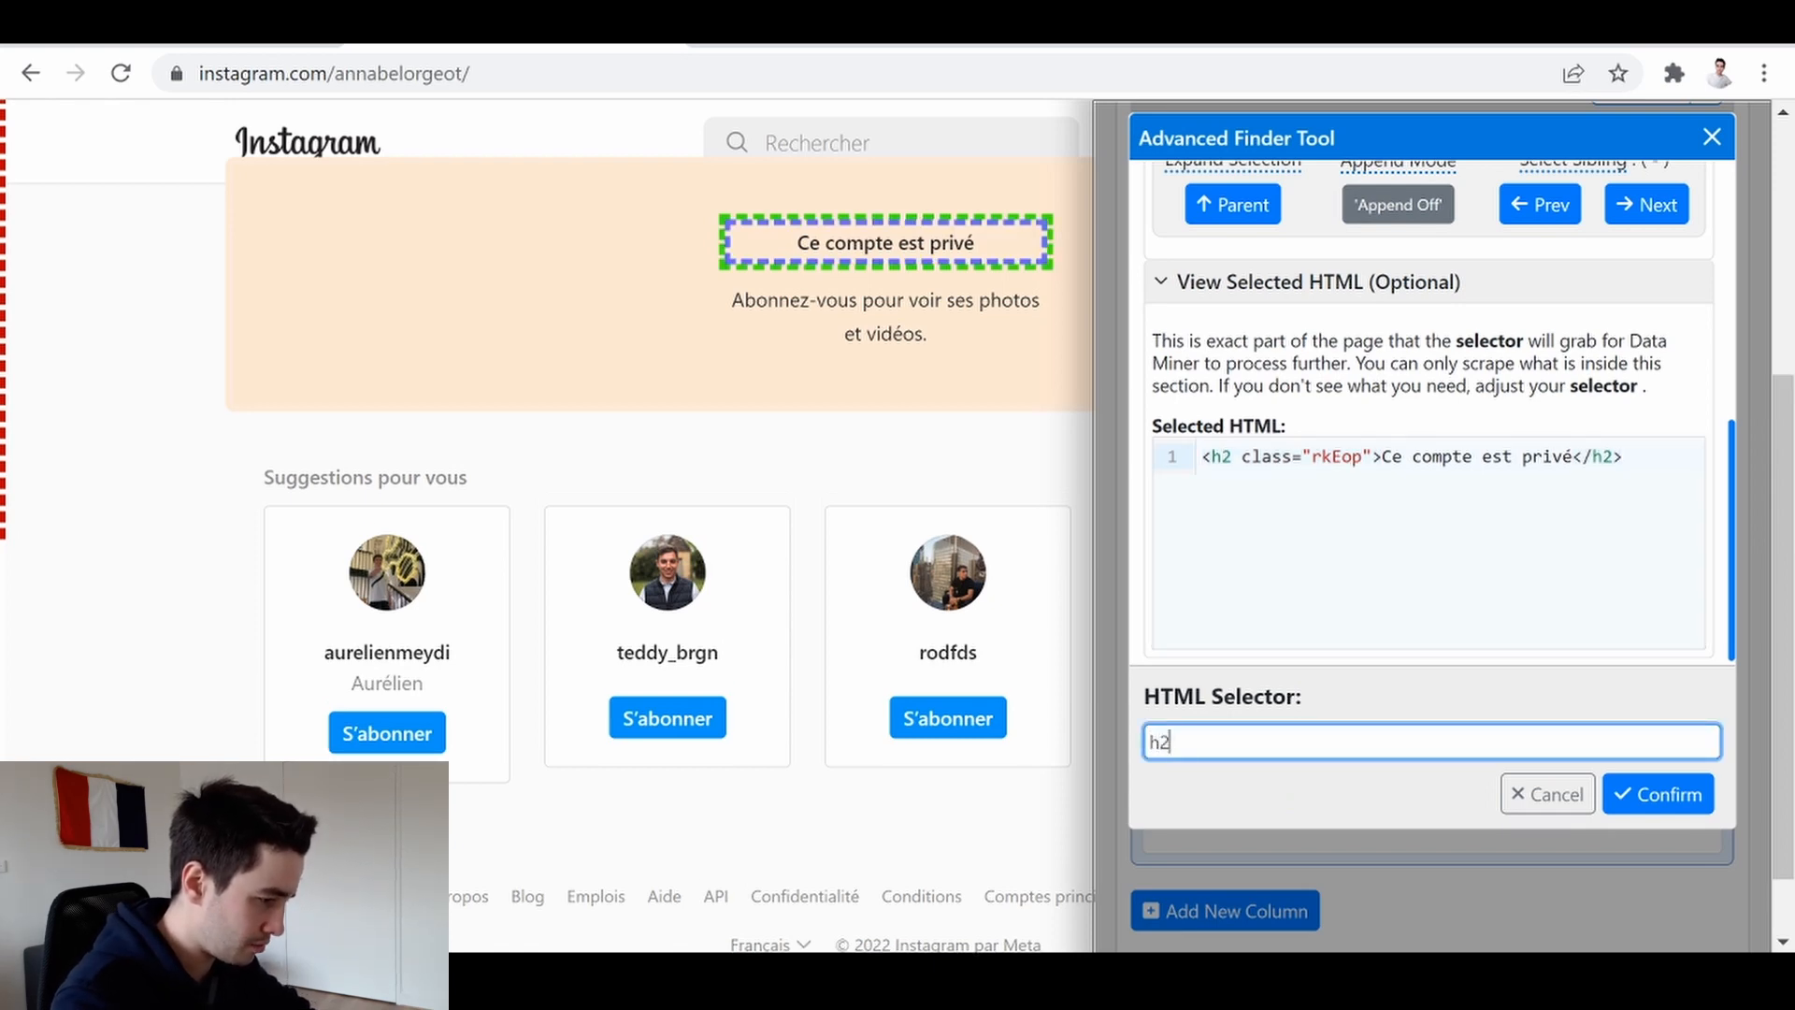
text(h2:contains)
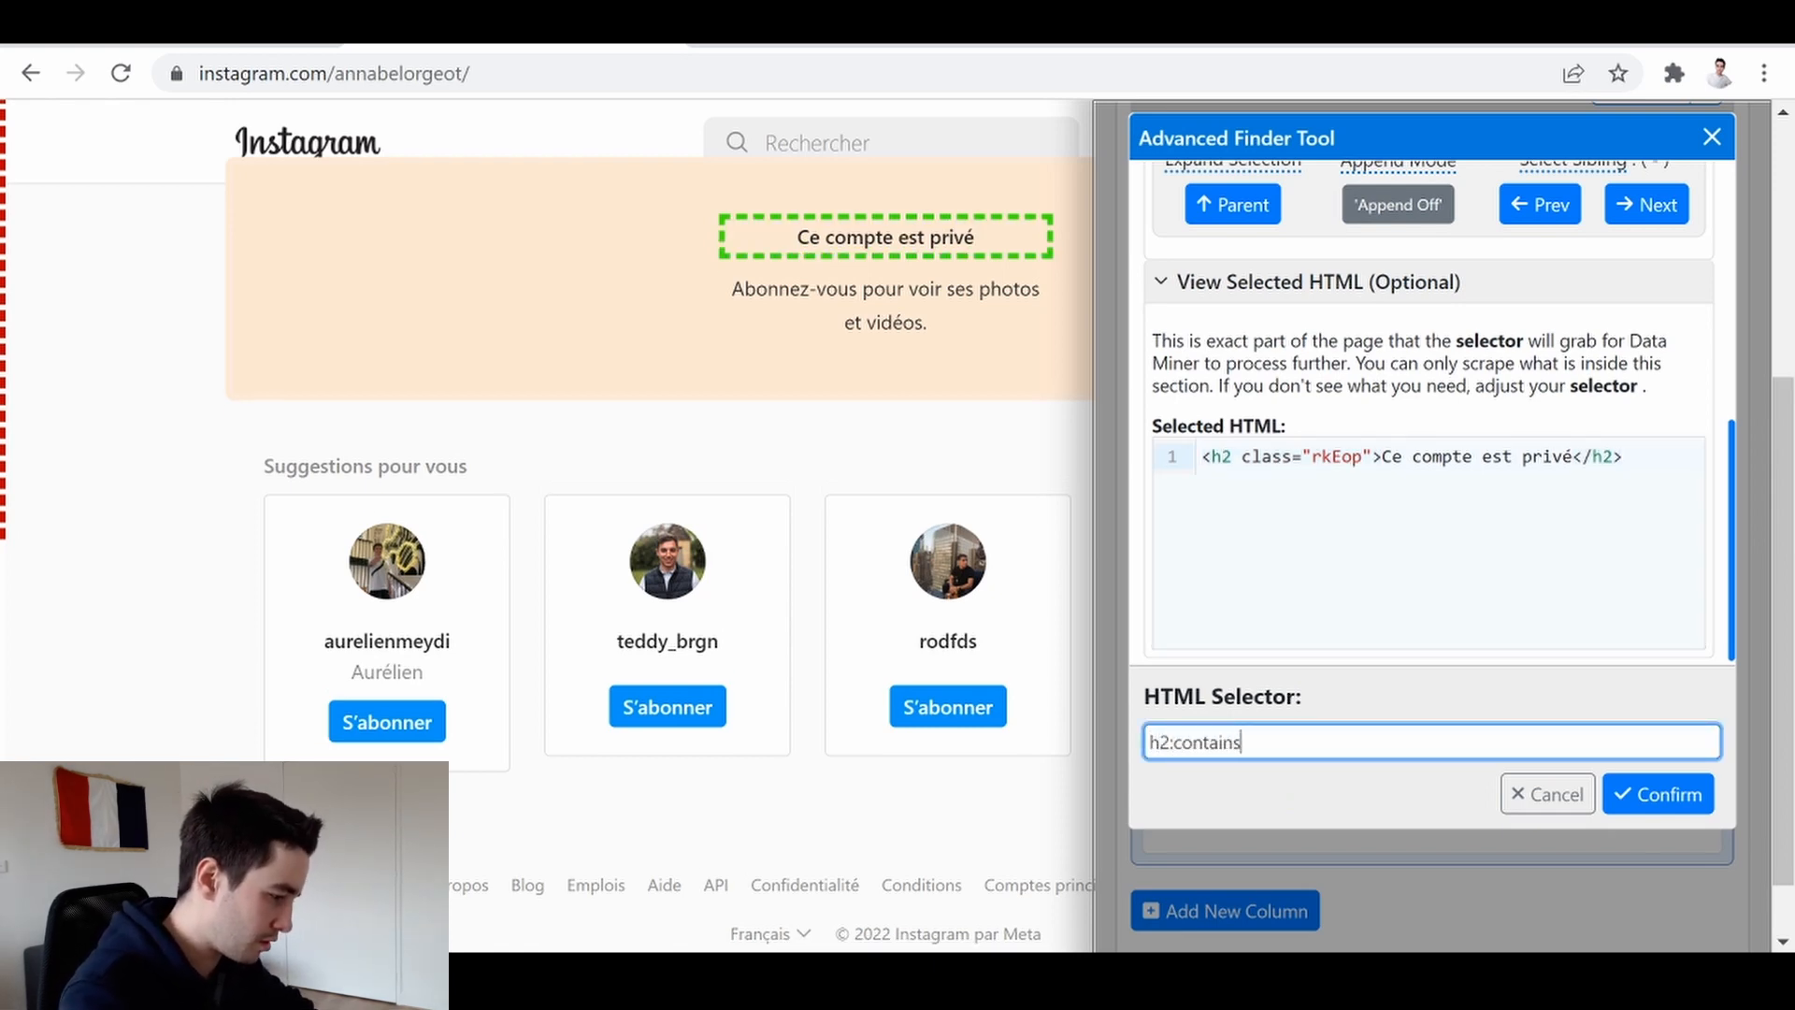
text((")
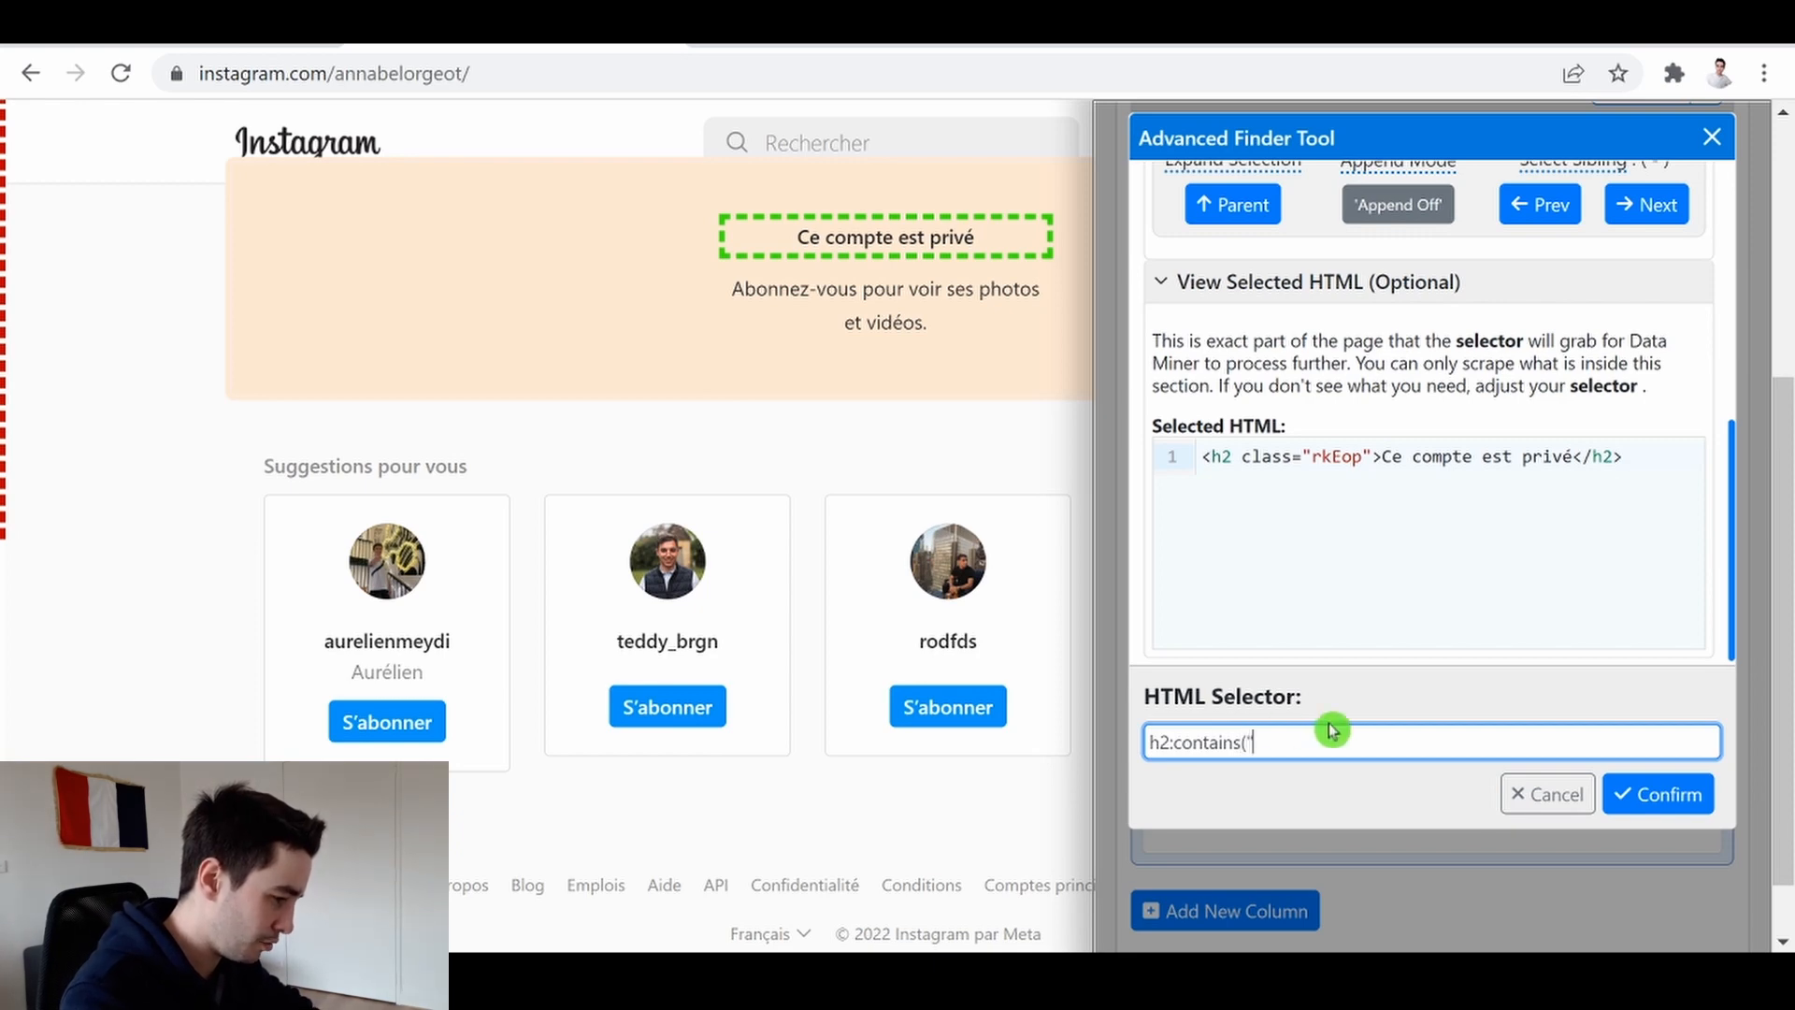
text(Ce co)
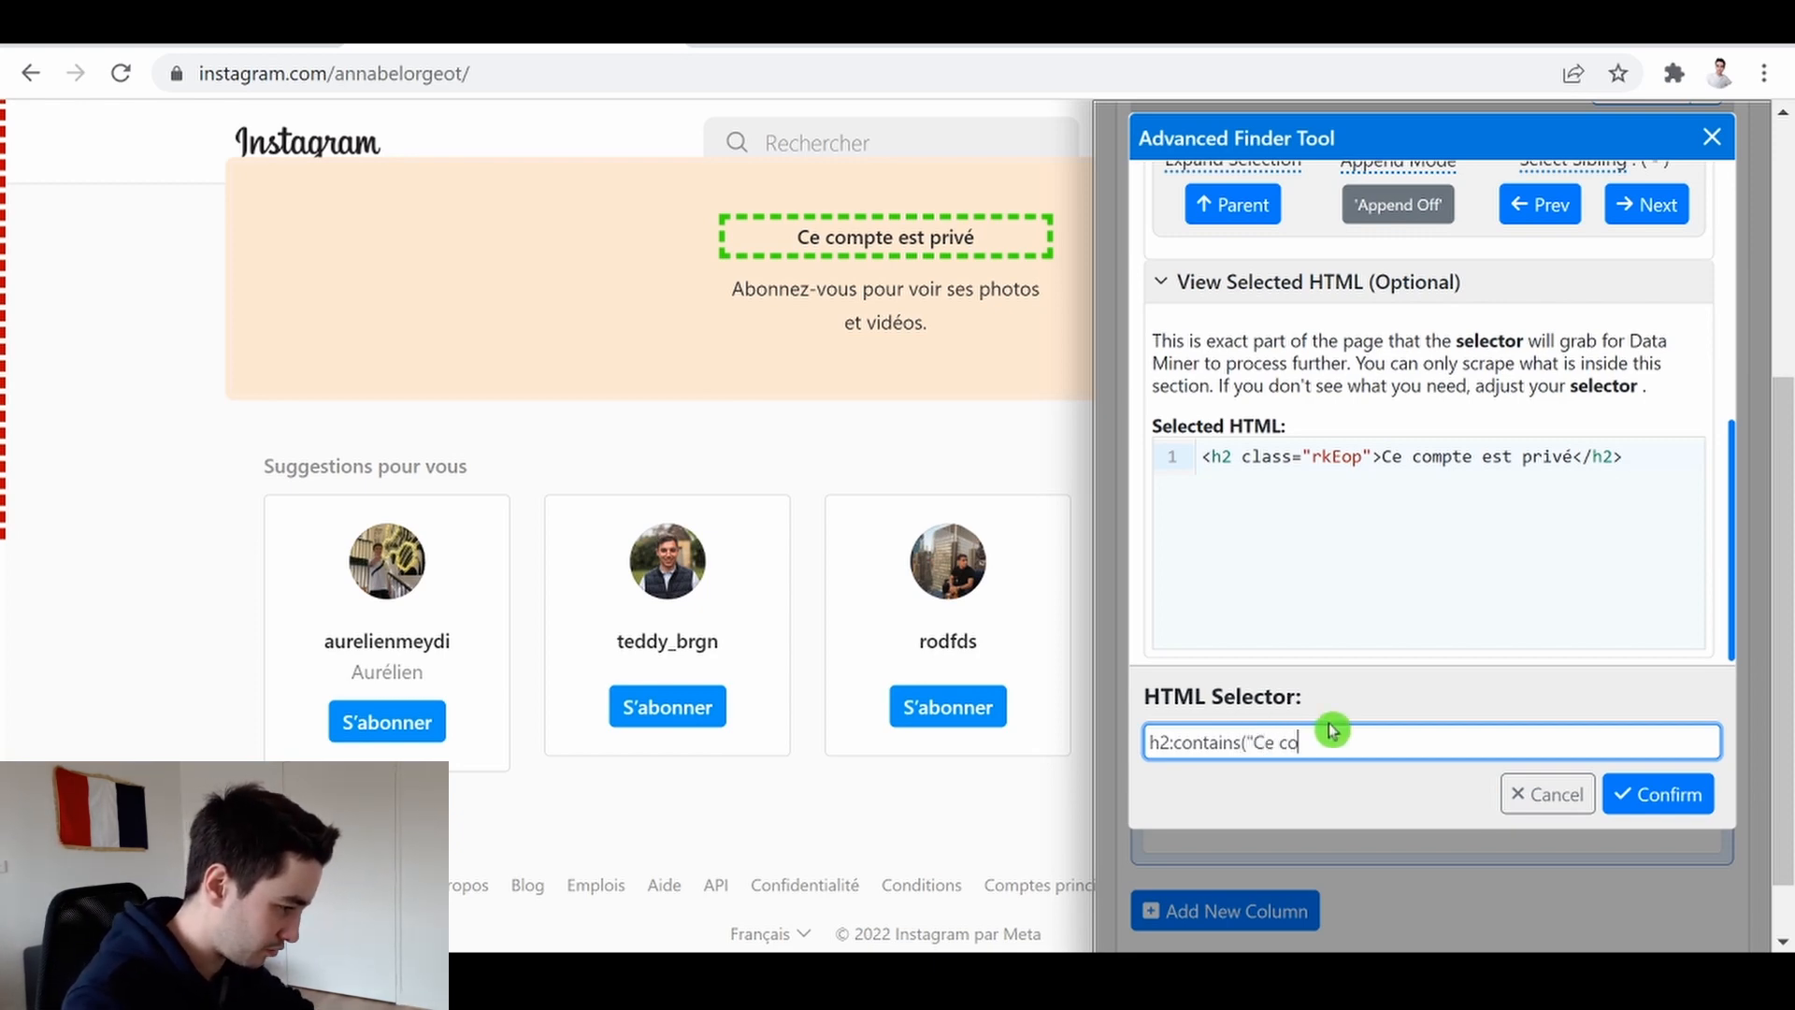
text(mpte est privé")
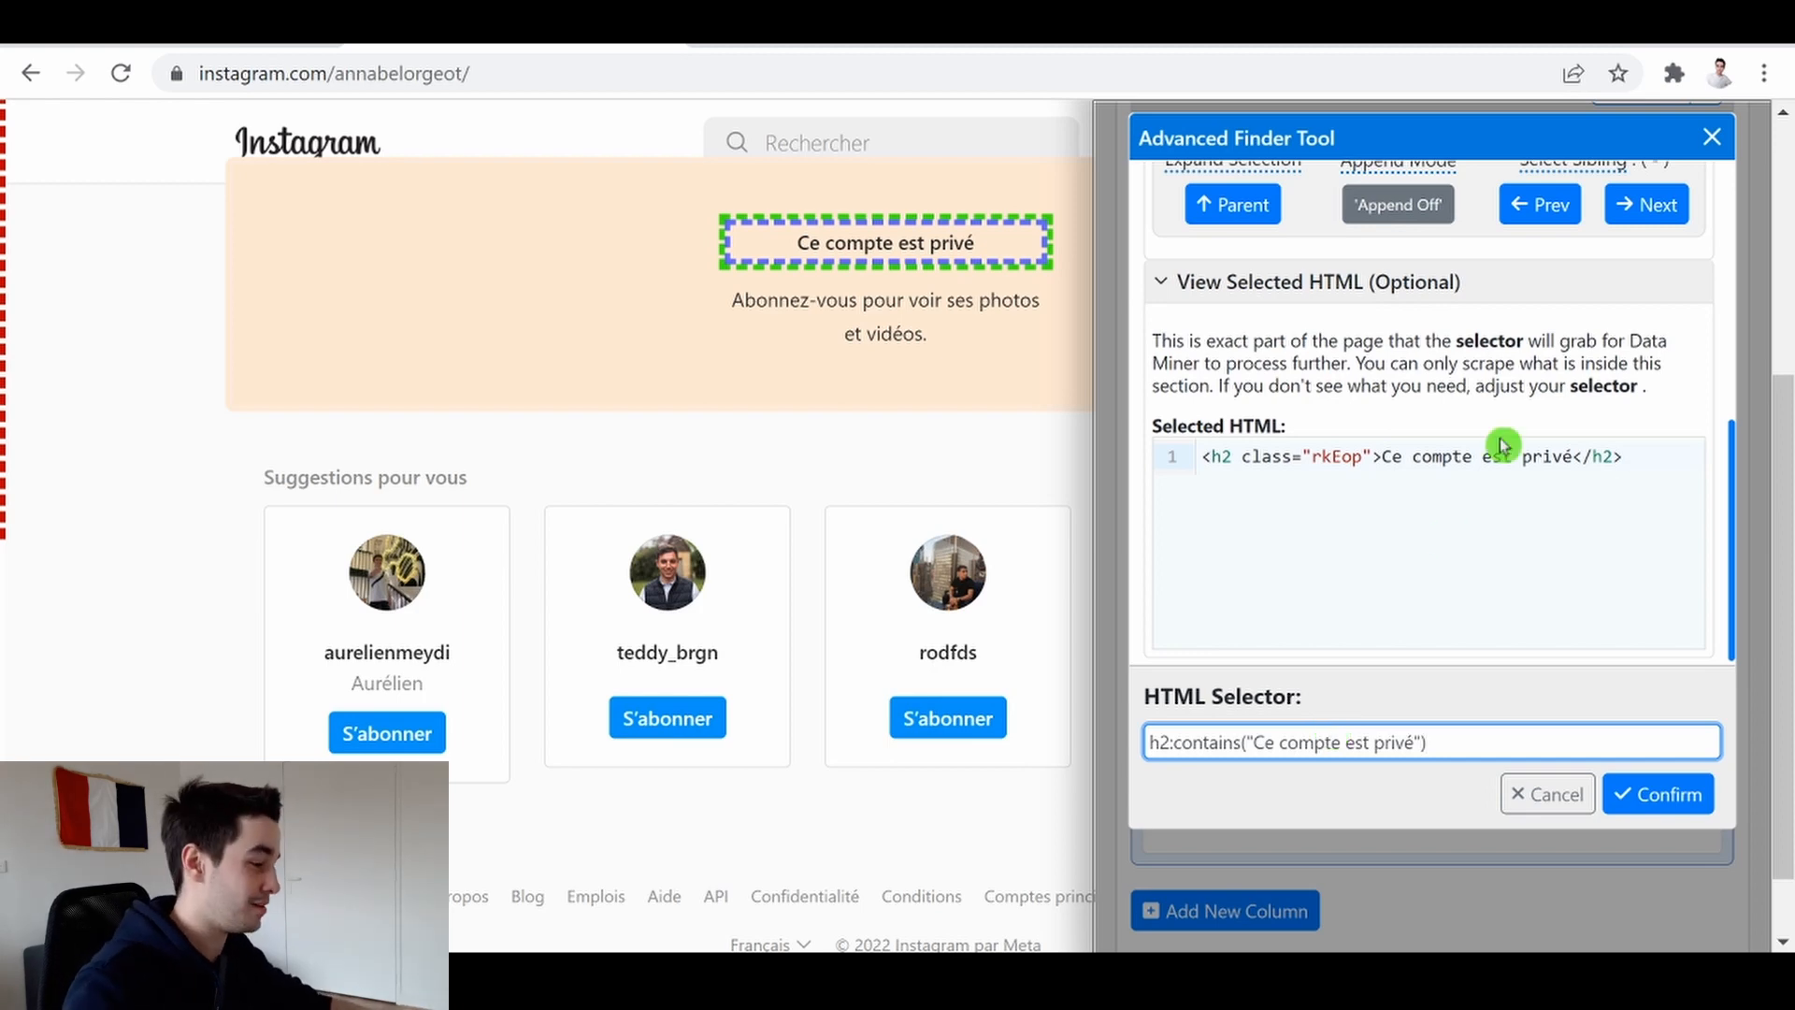
click(1707, 793)
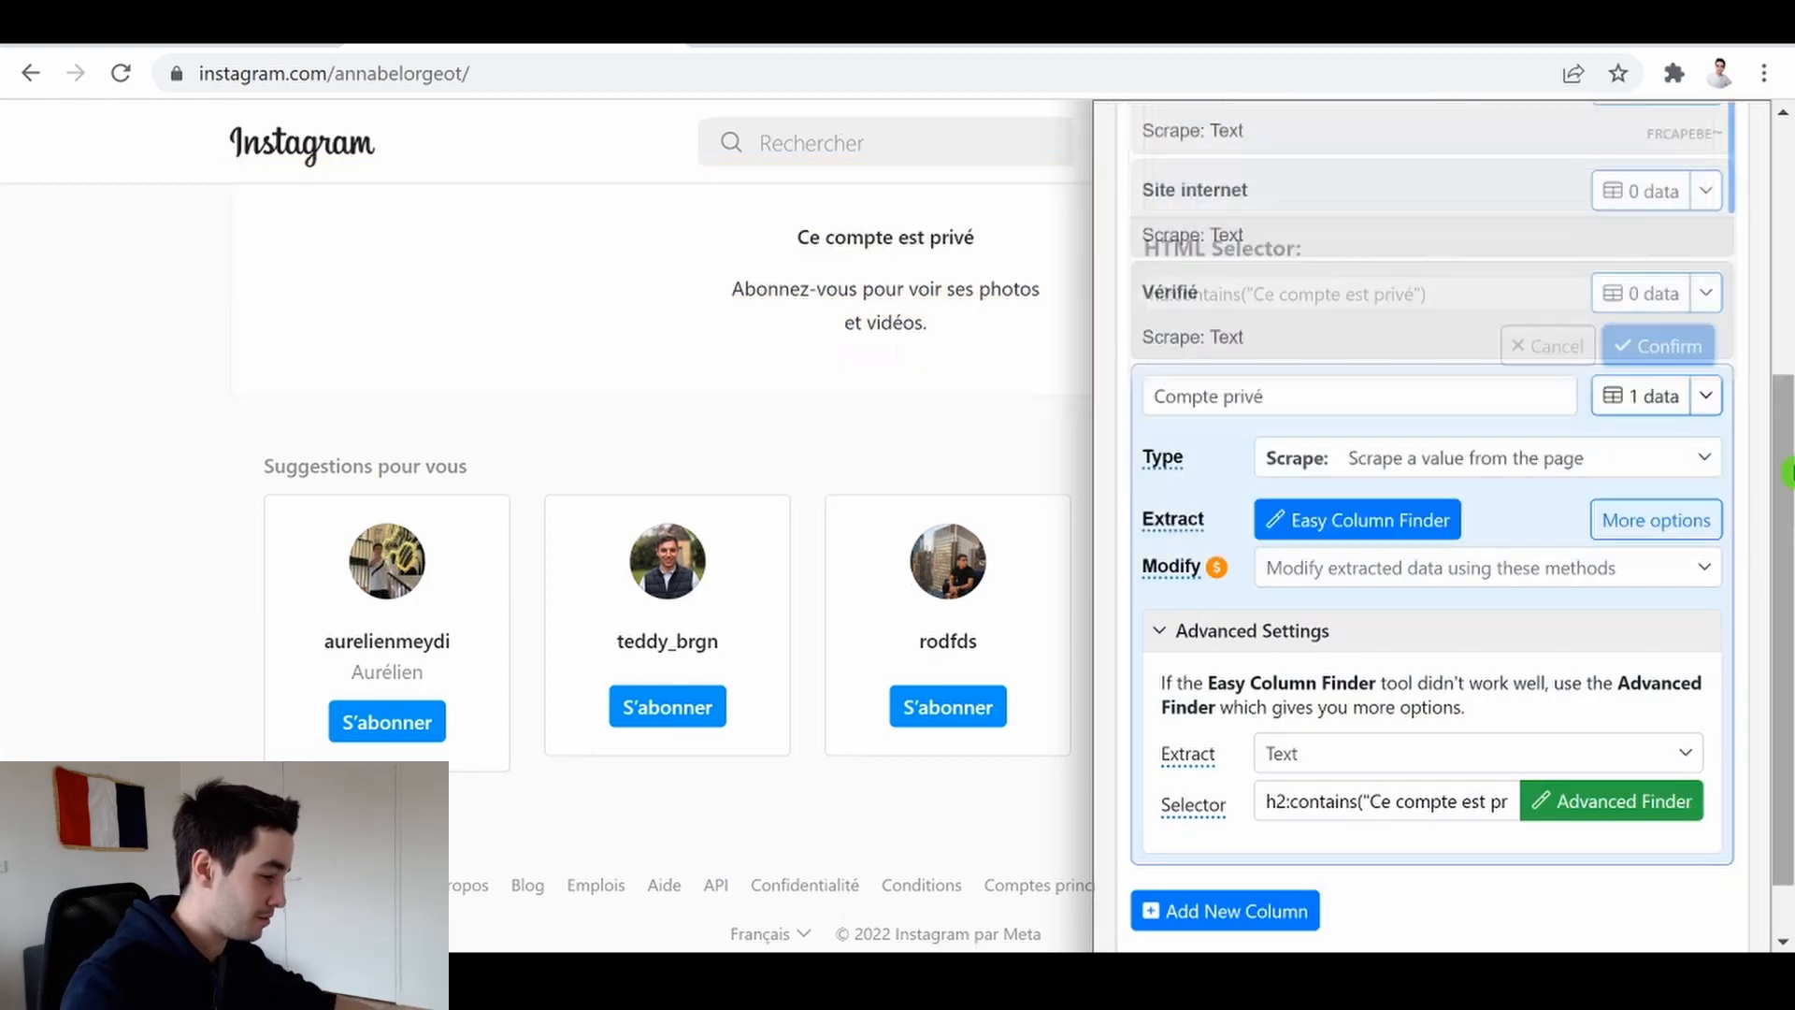
Preview the Compte privé column's data and close the preview
click(1586, 394)
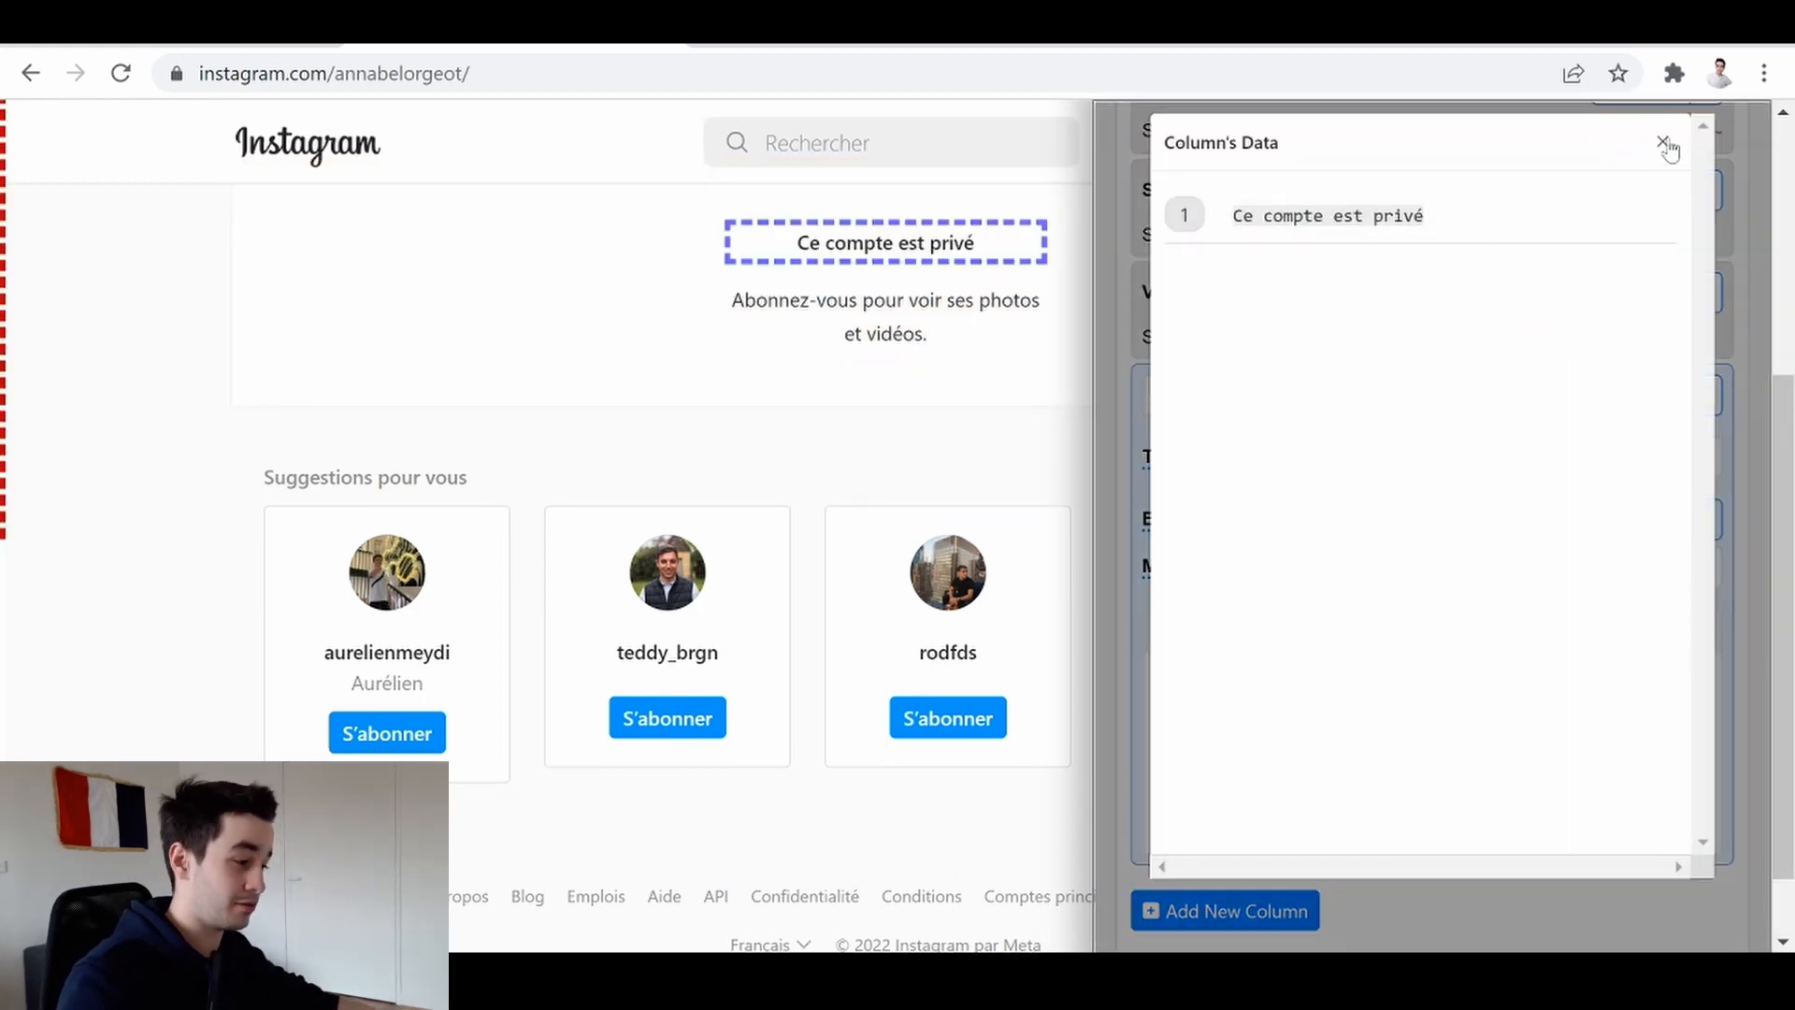
click(1663, 143)
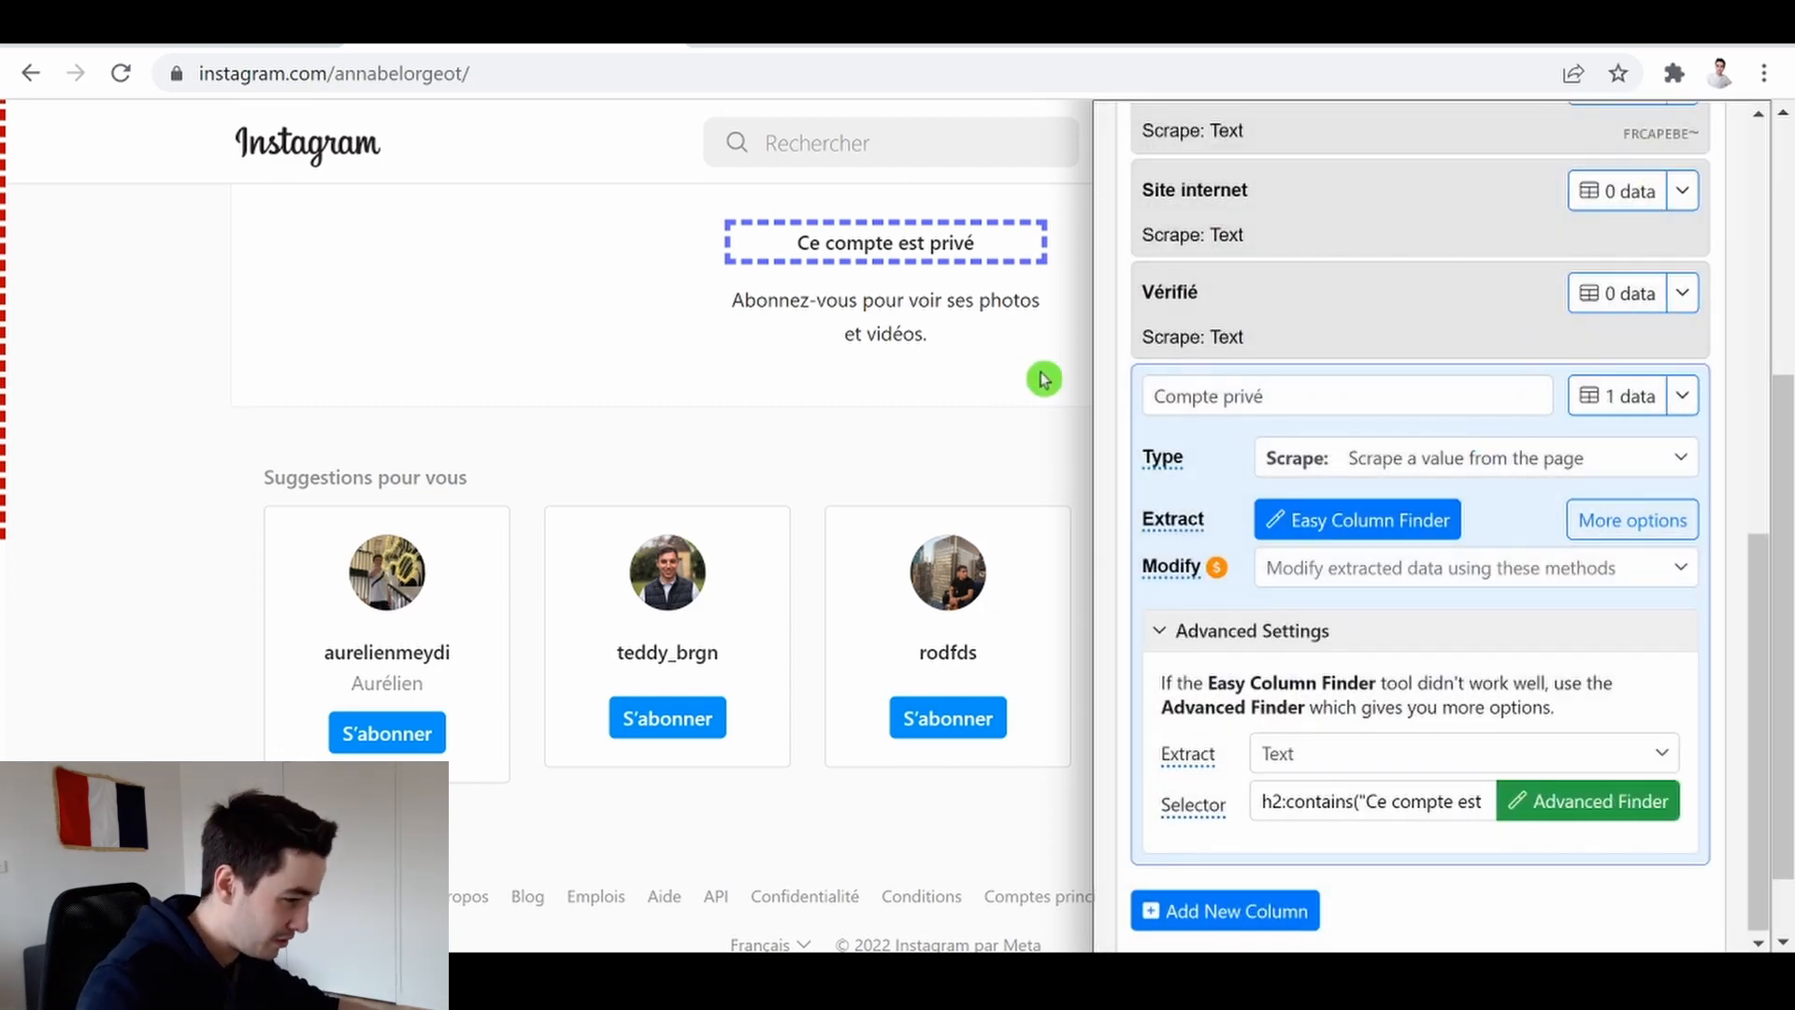
click(1615, 394)
click(1662, 143)
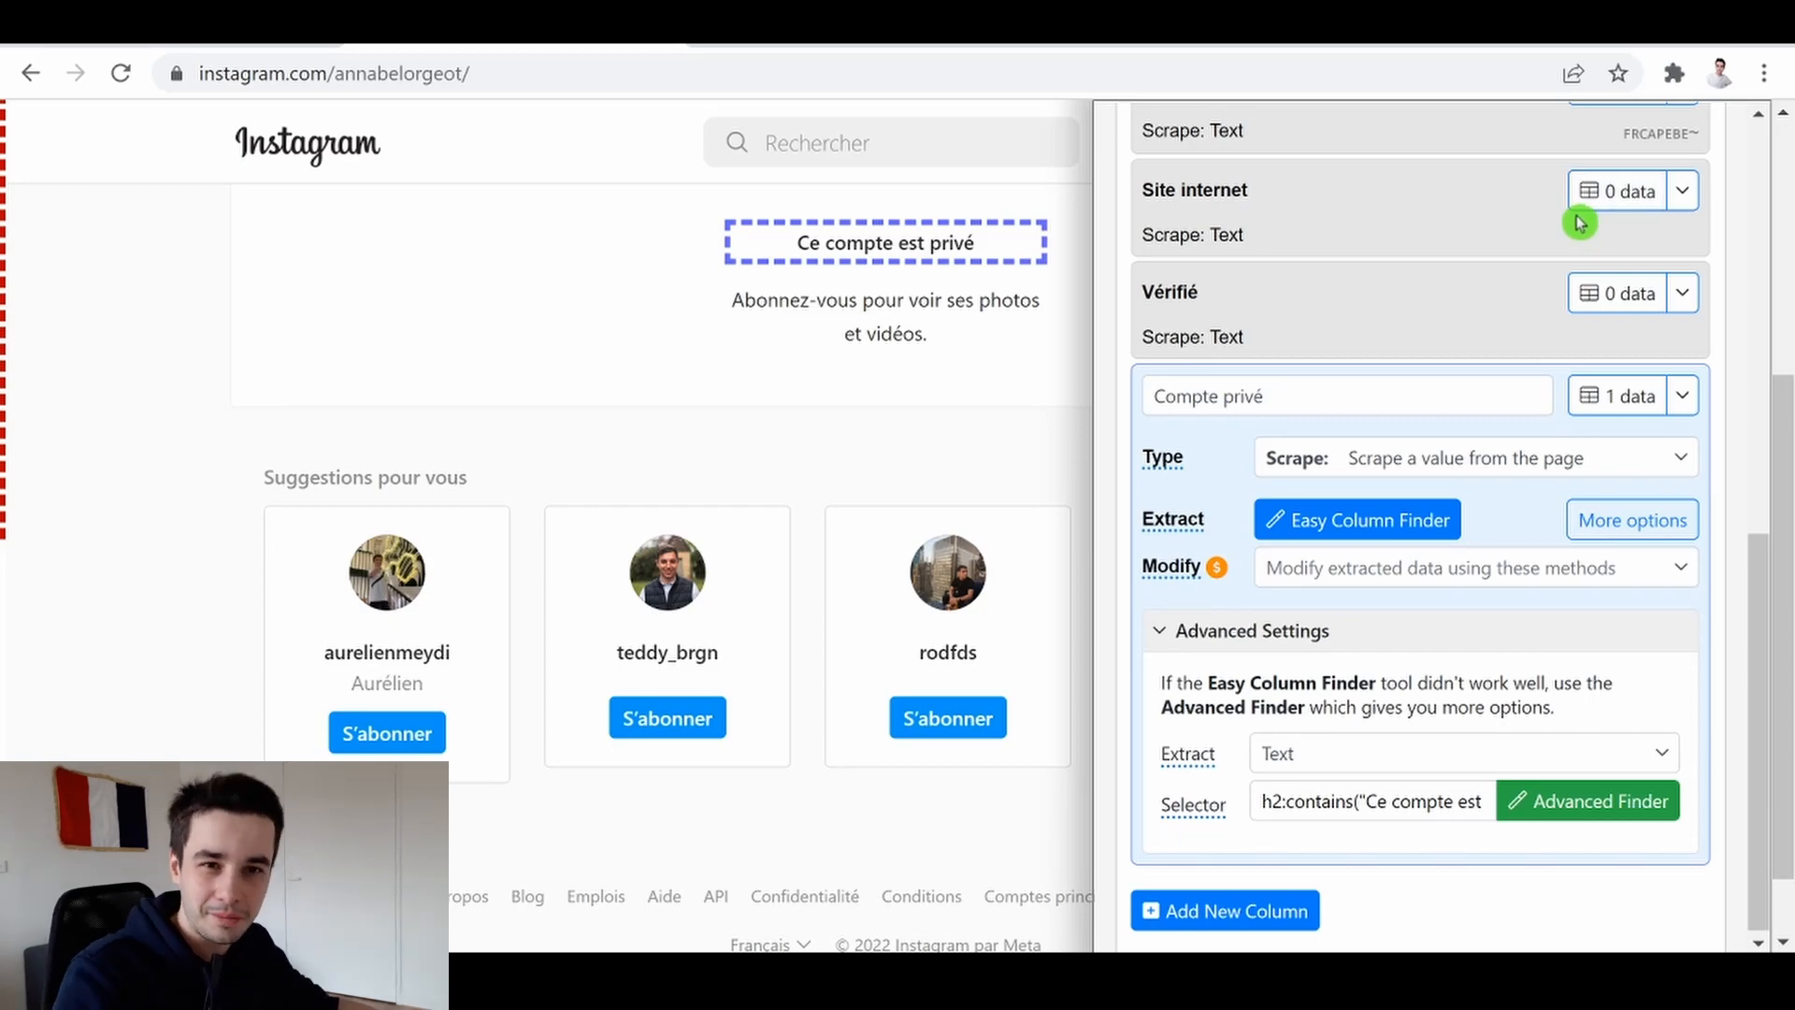
Save the edited recipe
scroll(1580, 223, up, 10)
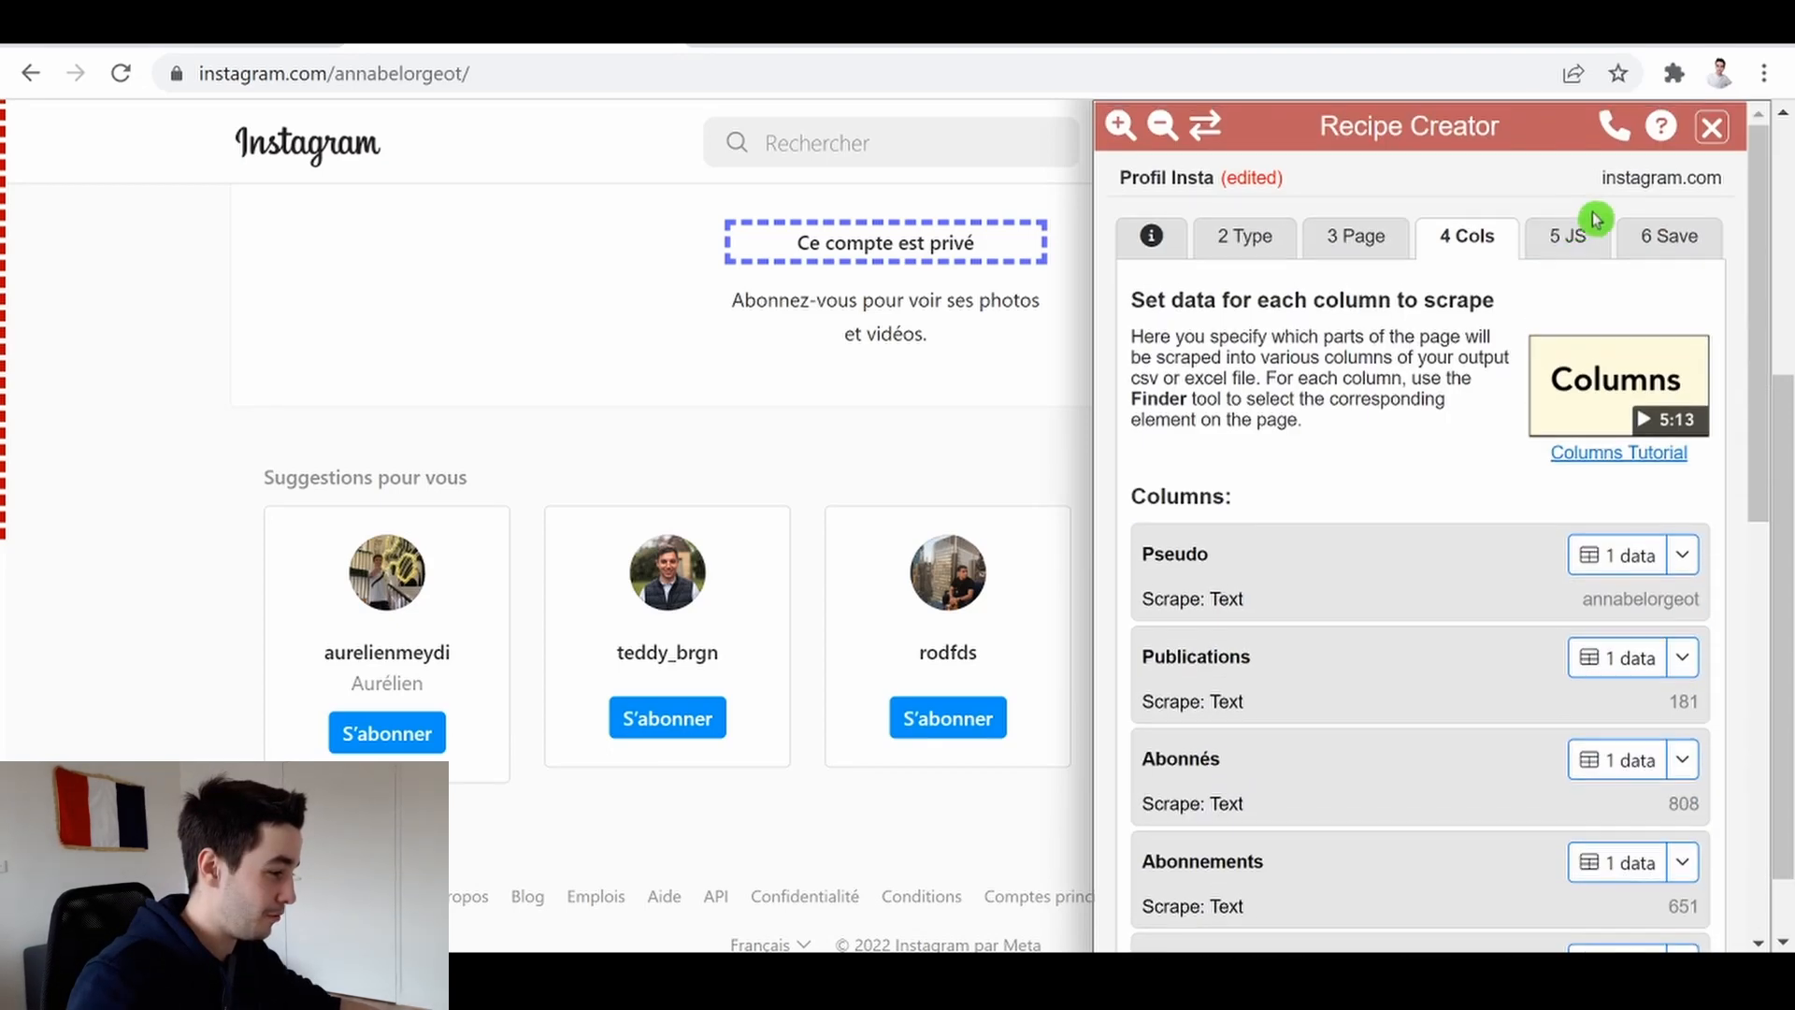
click(1660, 236)
click(1351, 586)
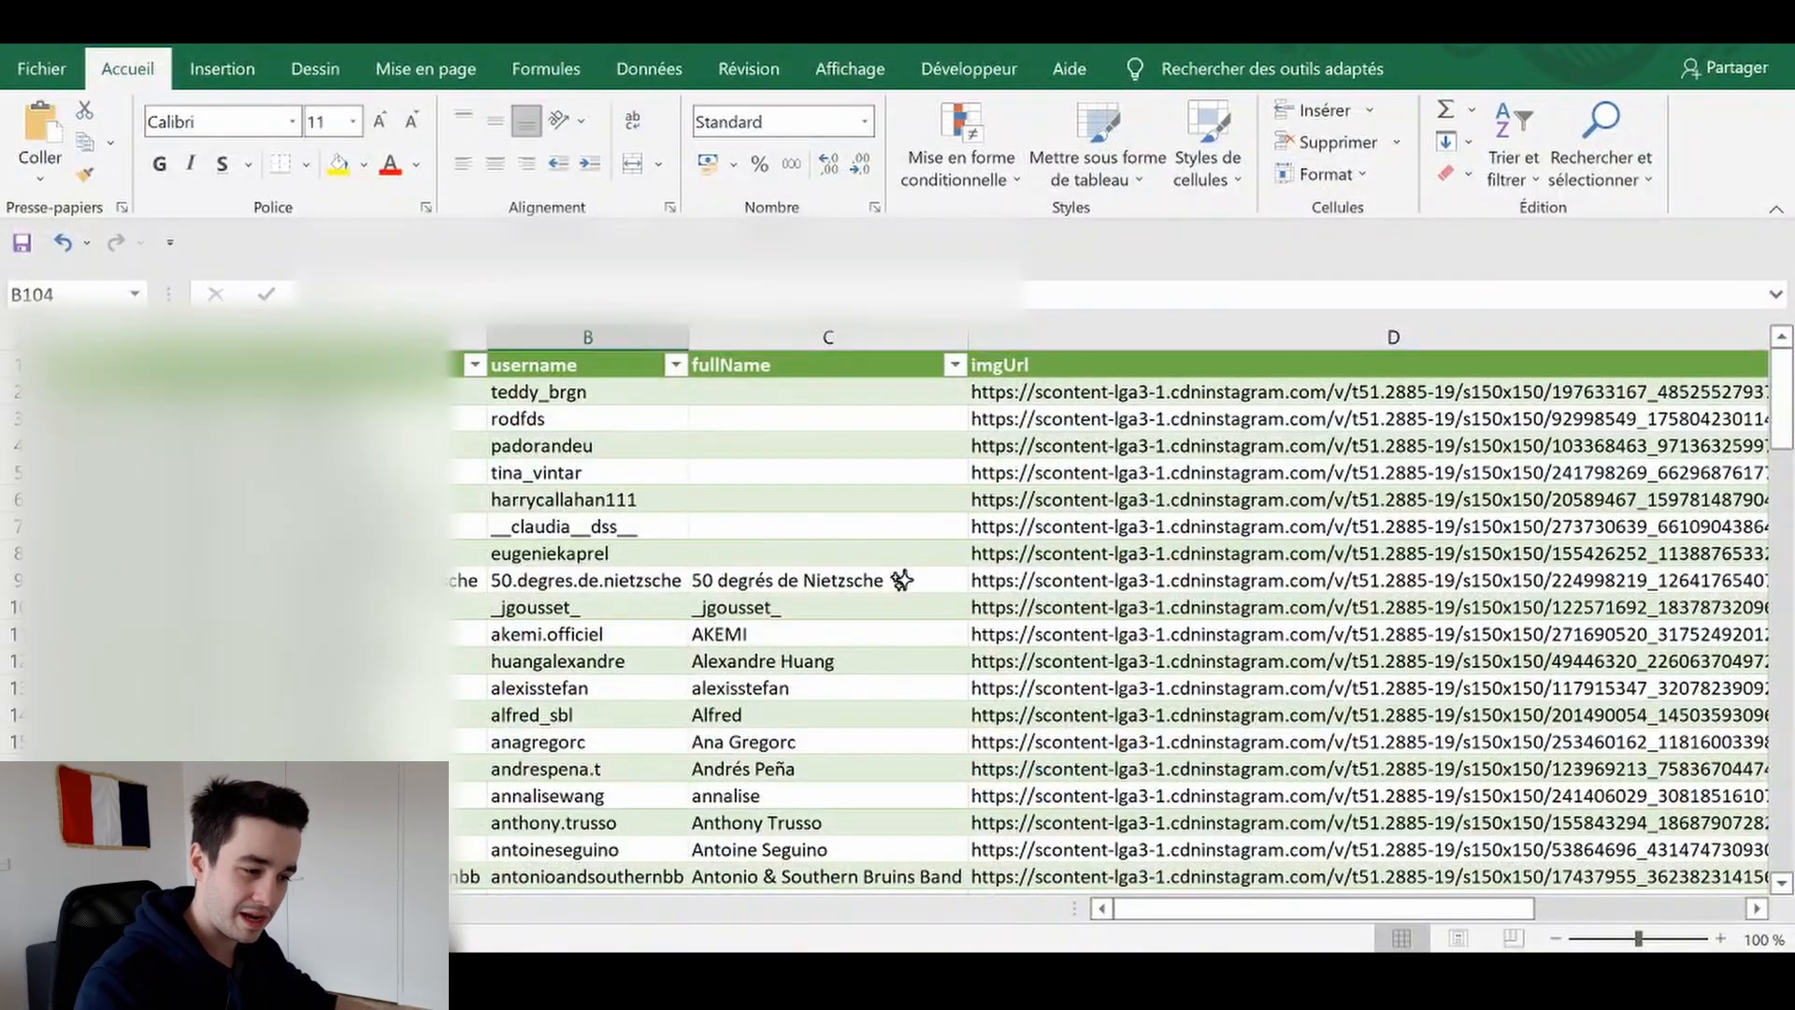
Switch to the Excel spreadsheet and copy the first column's cells from row 2 downwards
drag(262, 392, 262, 797)
key(ctrl+c)
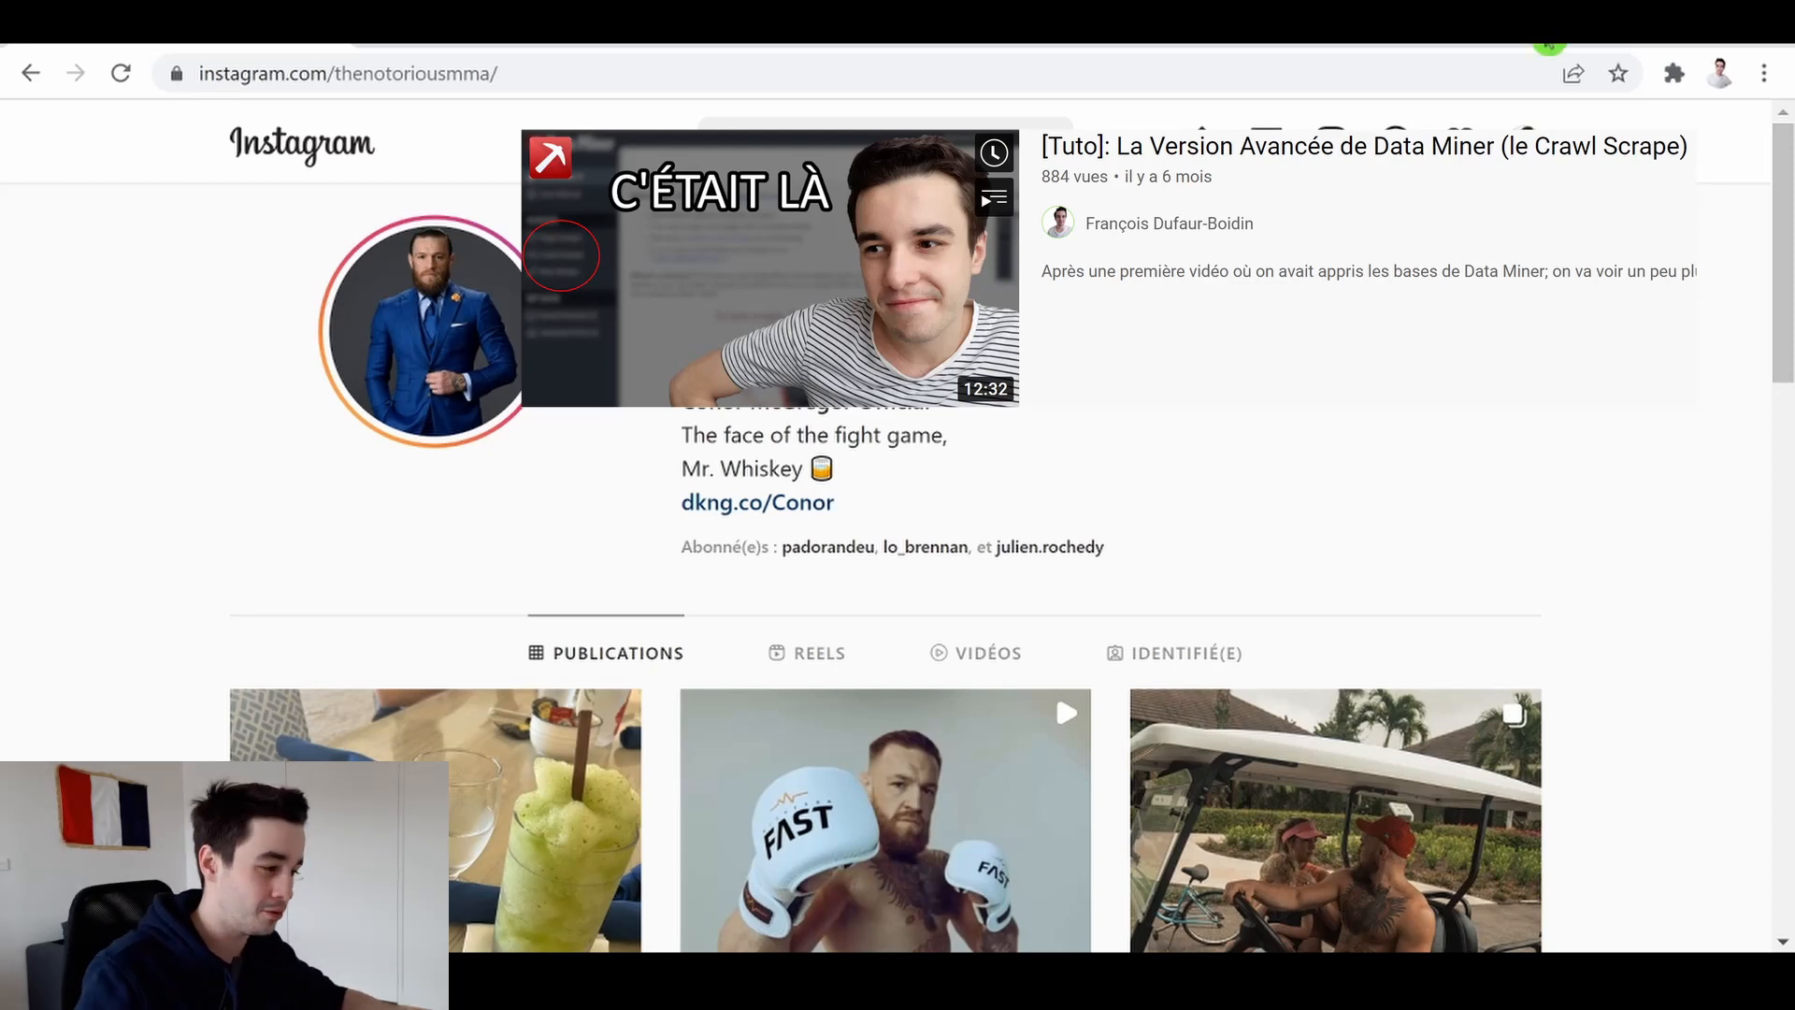
Open the Data Miner dashboard from the extension and start a new crawl in Crawl Scrape
click(1674, 73)
click(1419, 249)
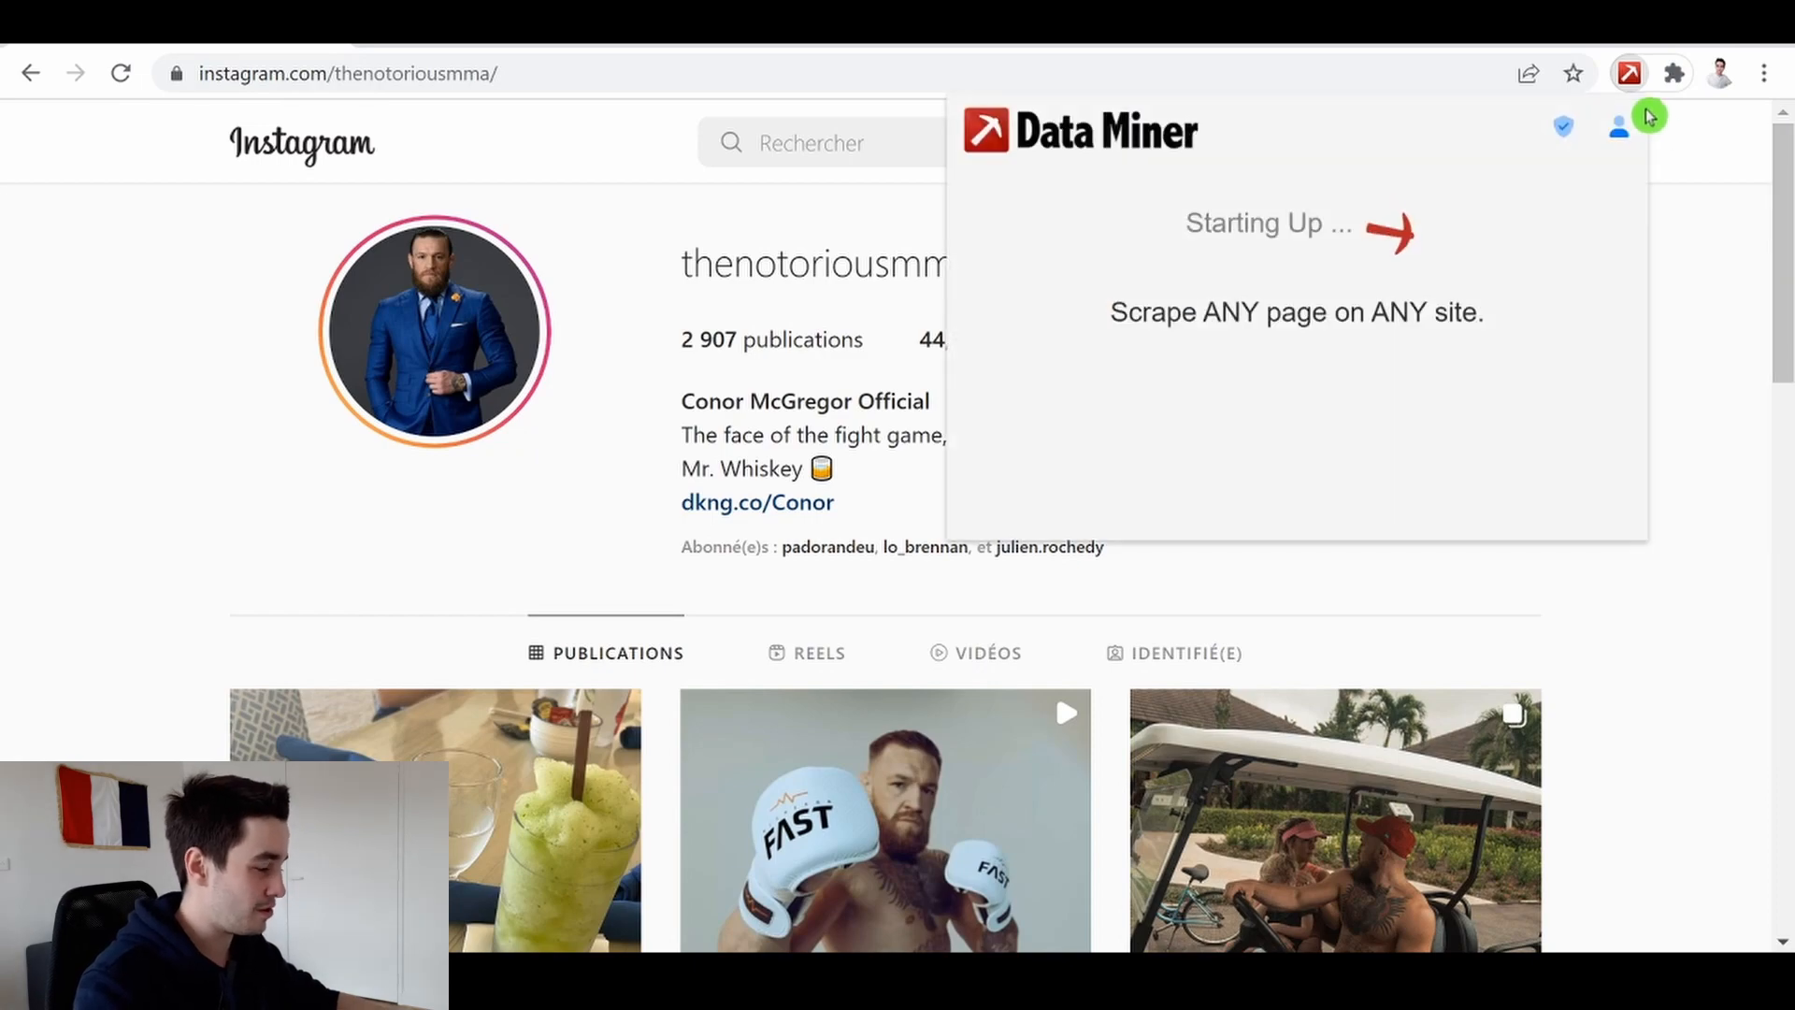
click(1521, 185)
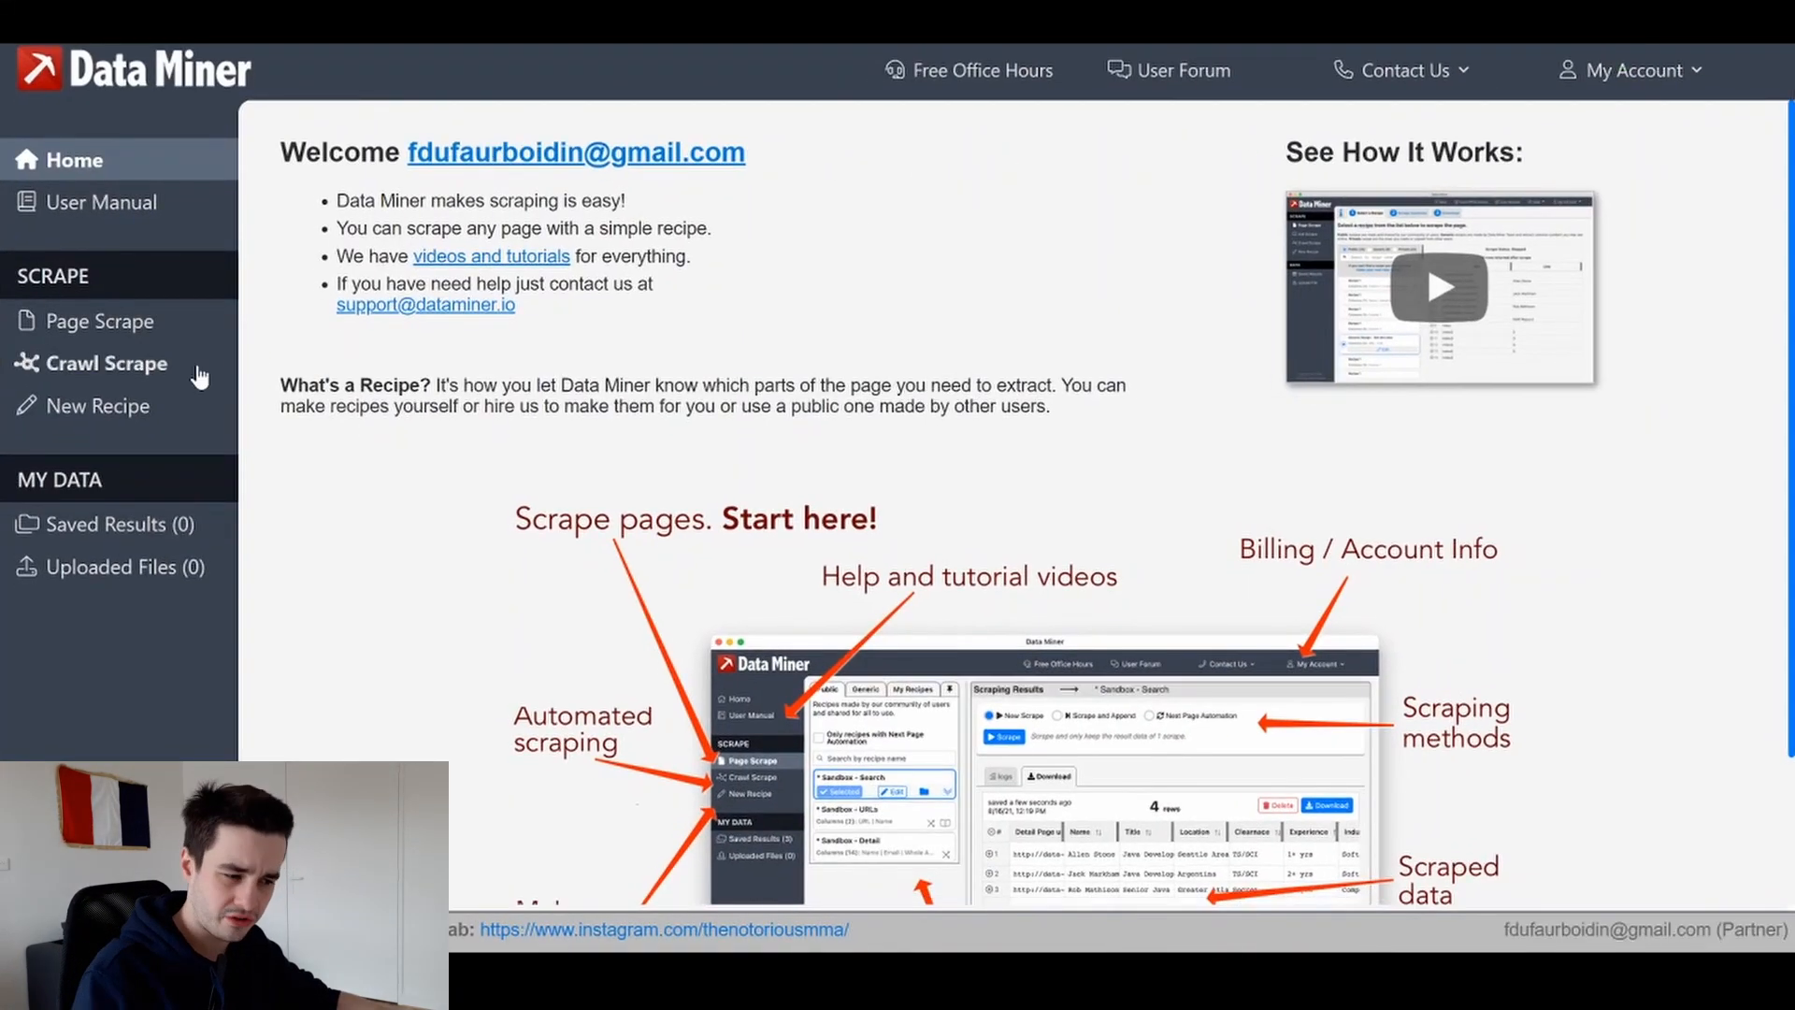
click(147, 322)
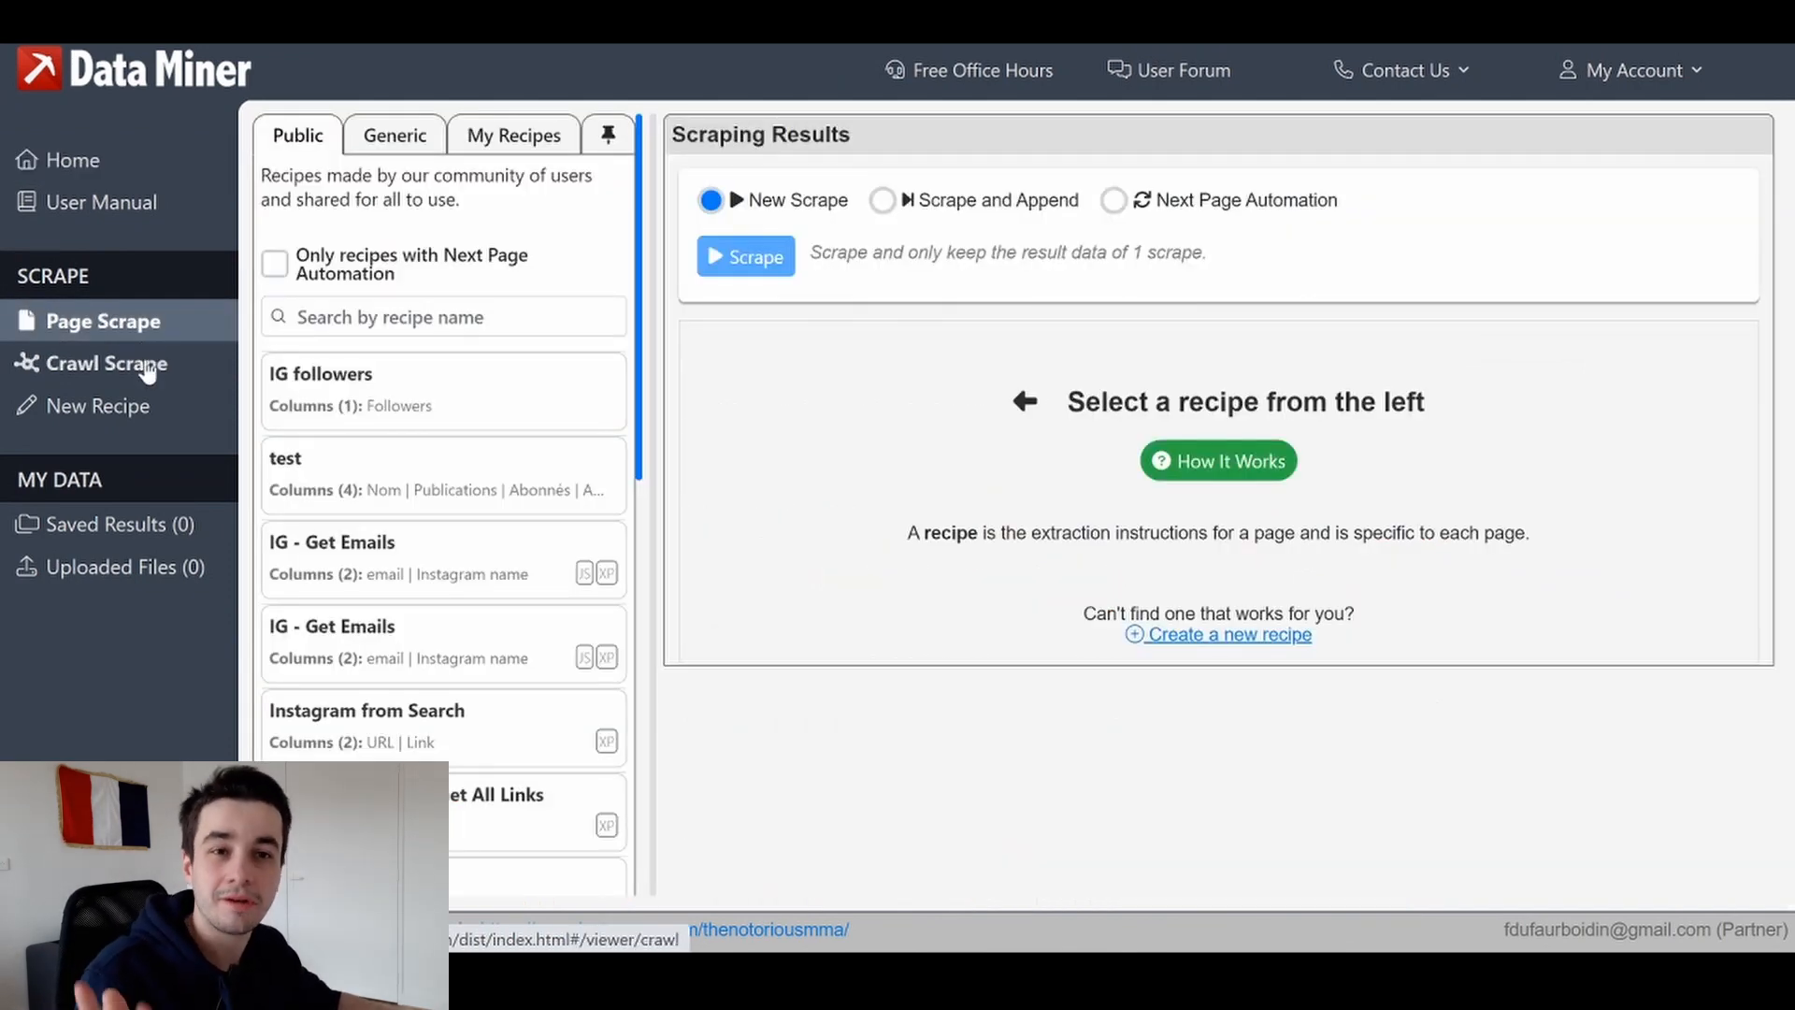
click(146, 365)
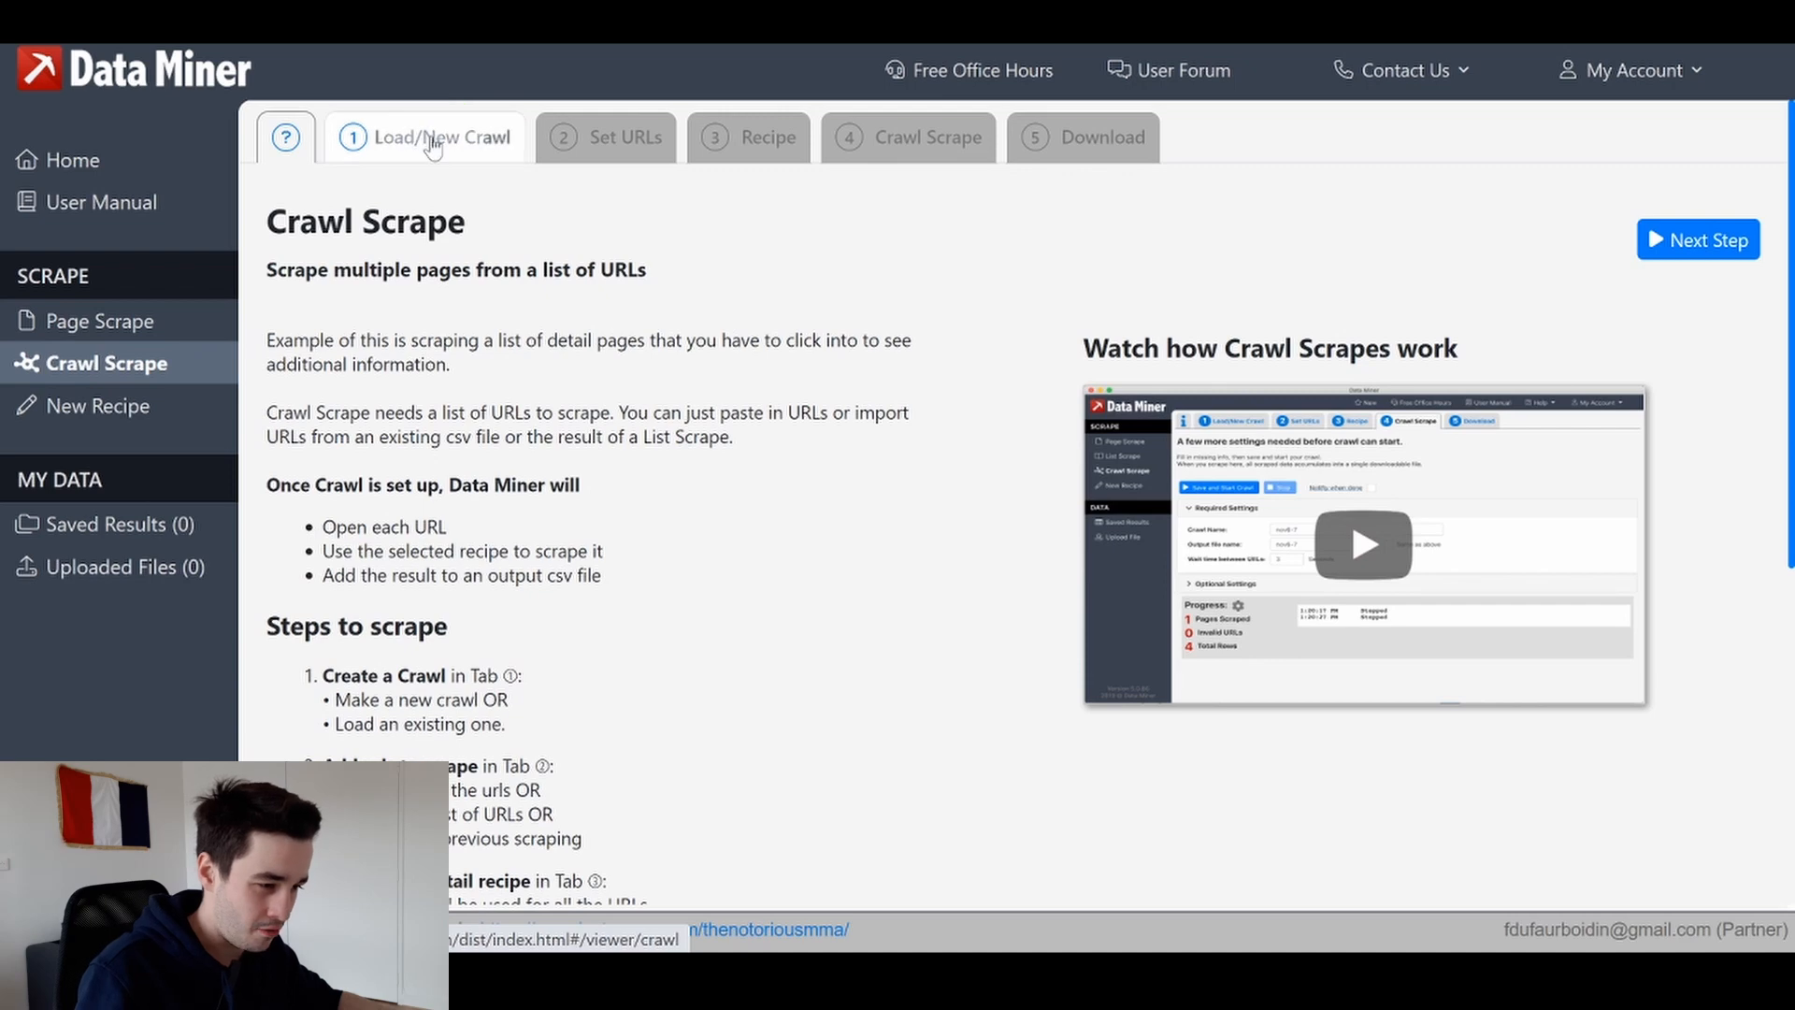
click(432, 154)
click(400, 346)
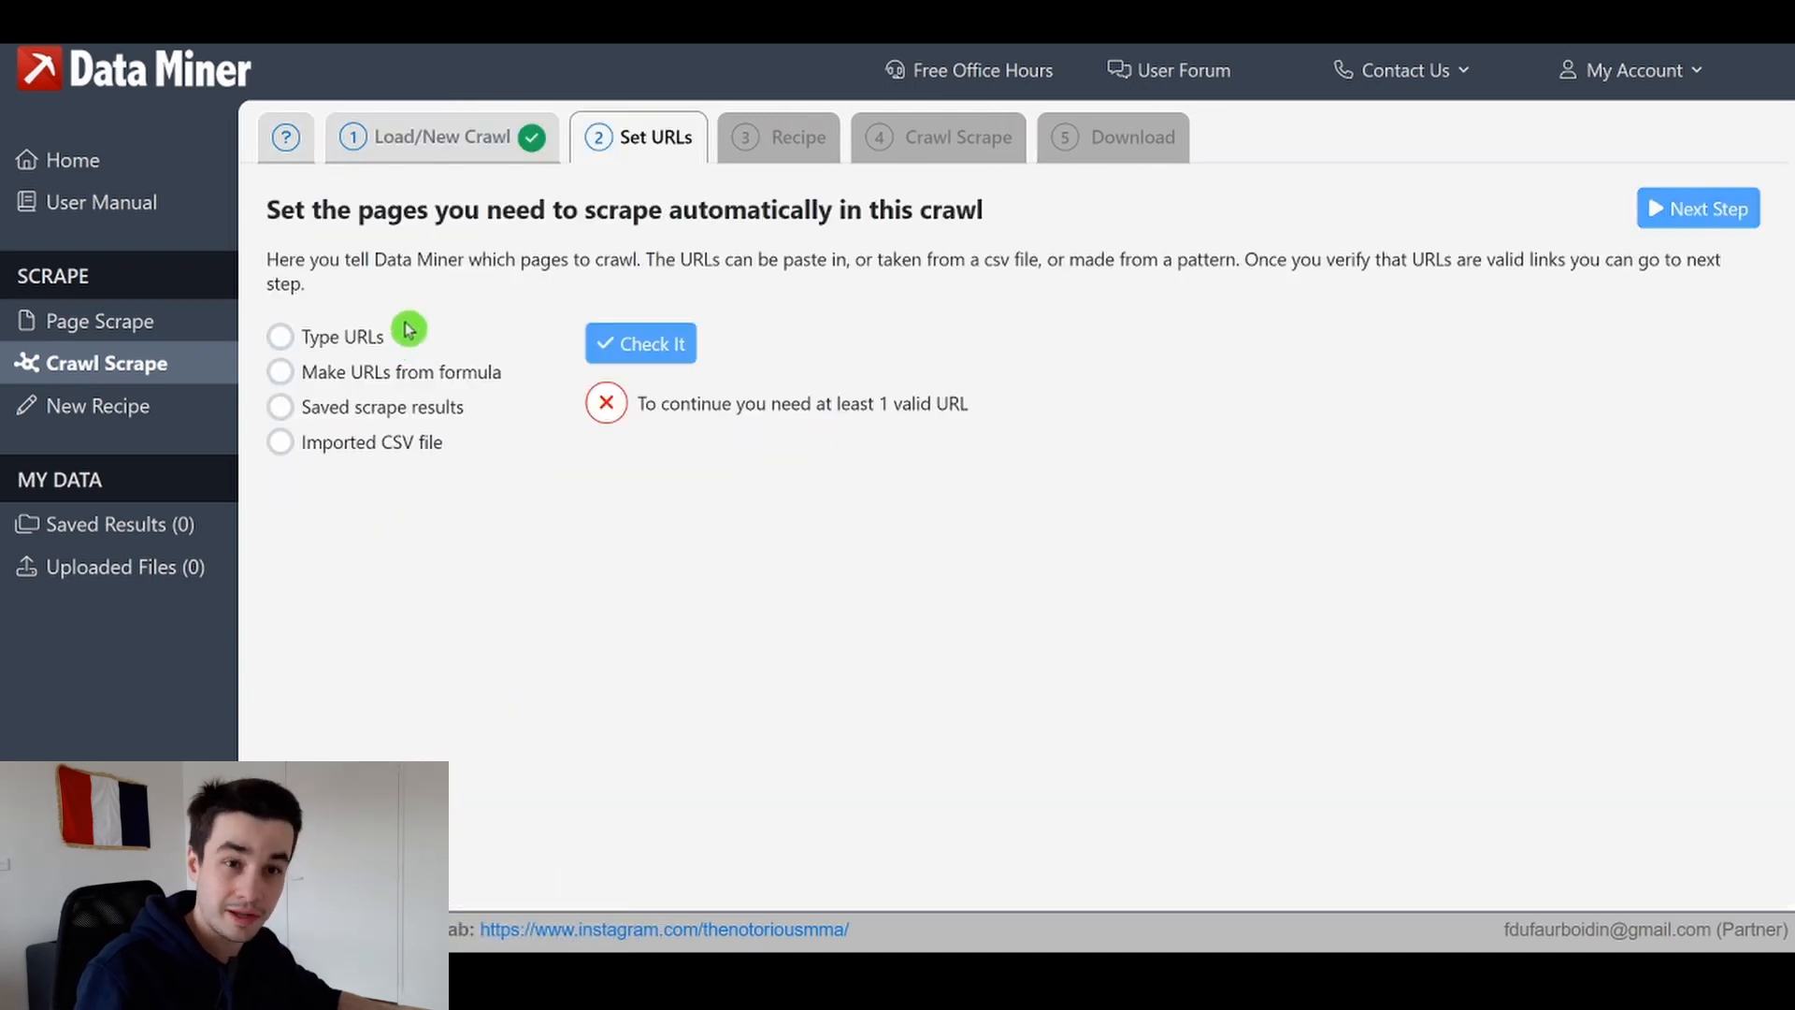
Paste the copied profile URLs as typed URLs and check that they are valid
click(327, 342)
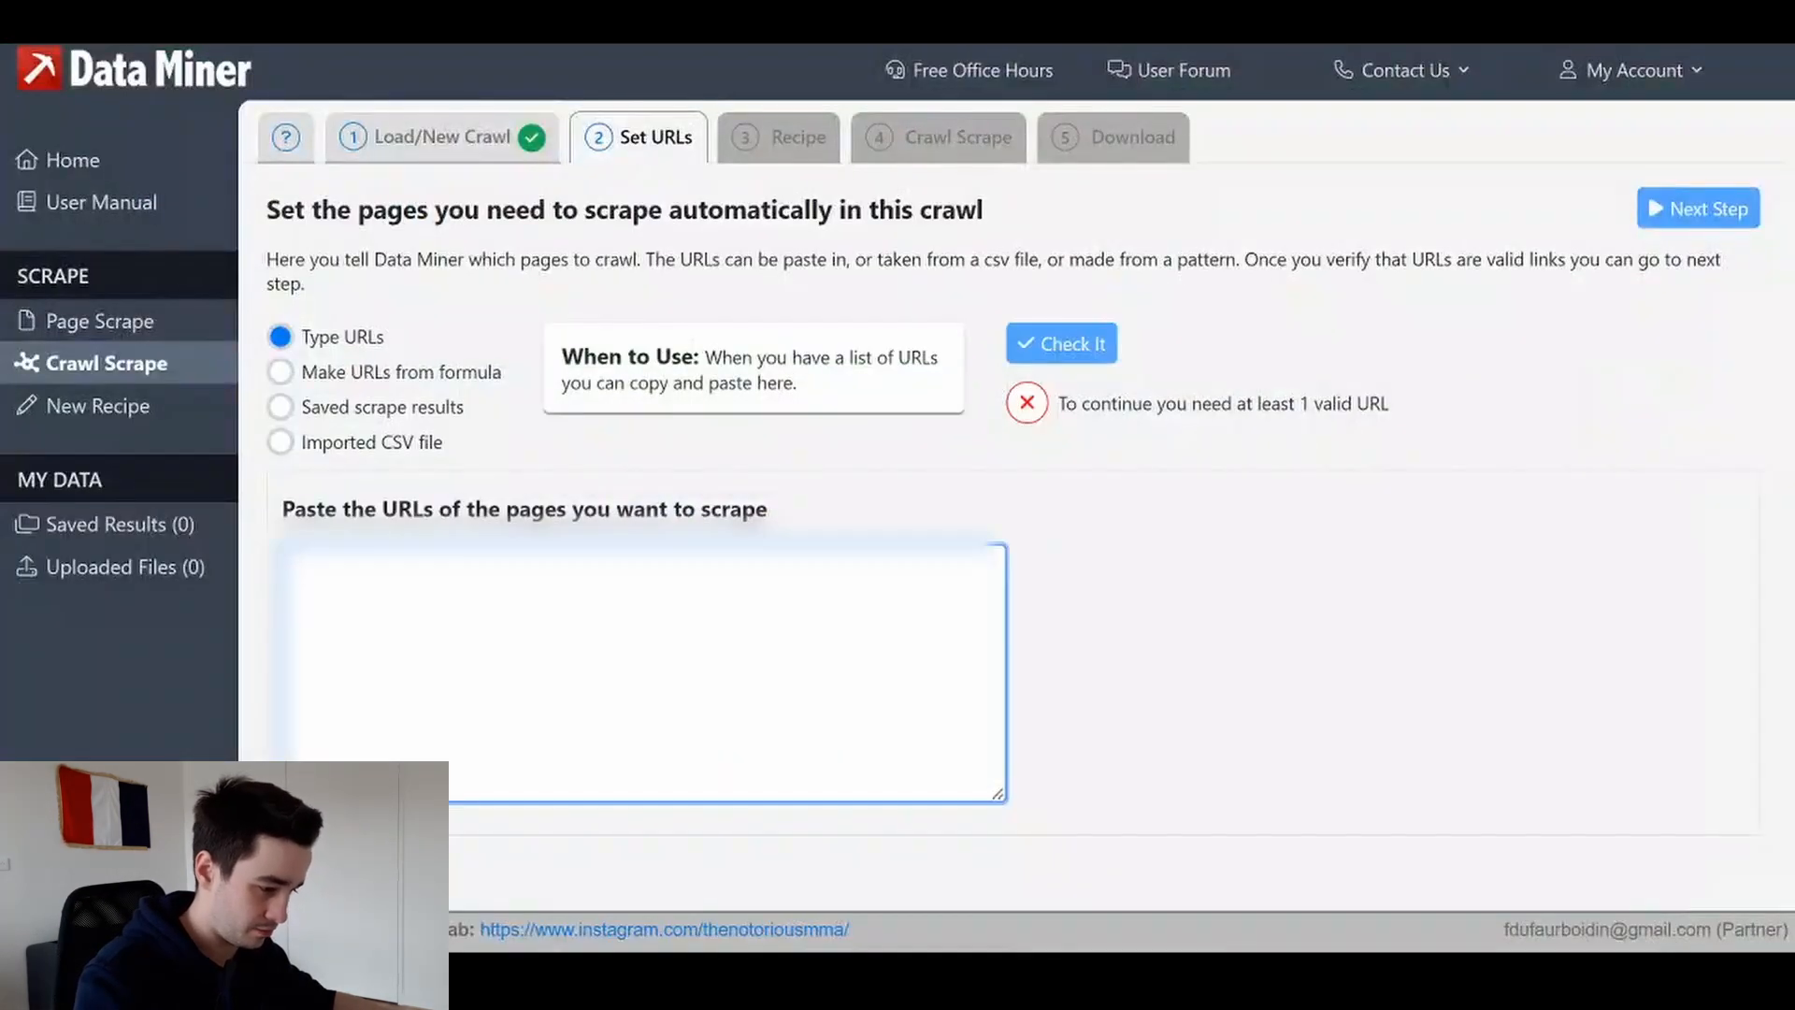
key(ctrl+v)
click(1066, 343)
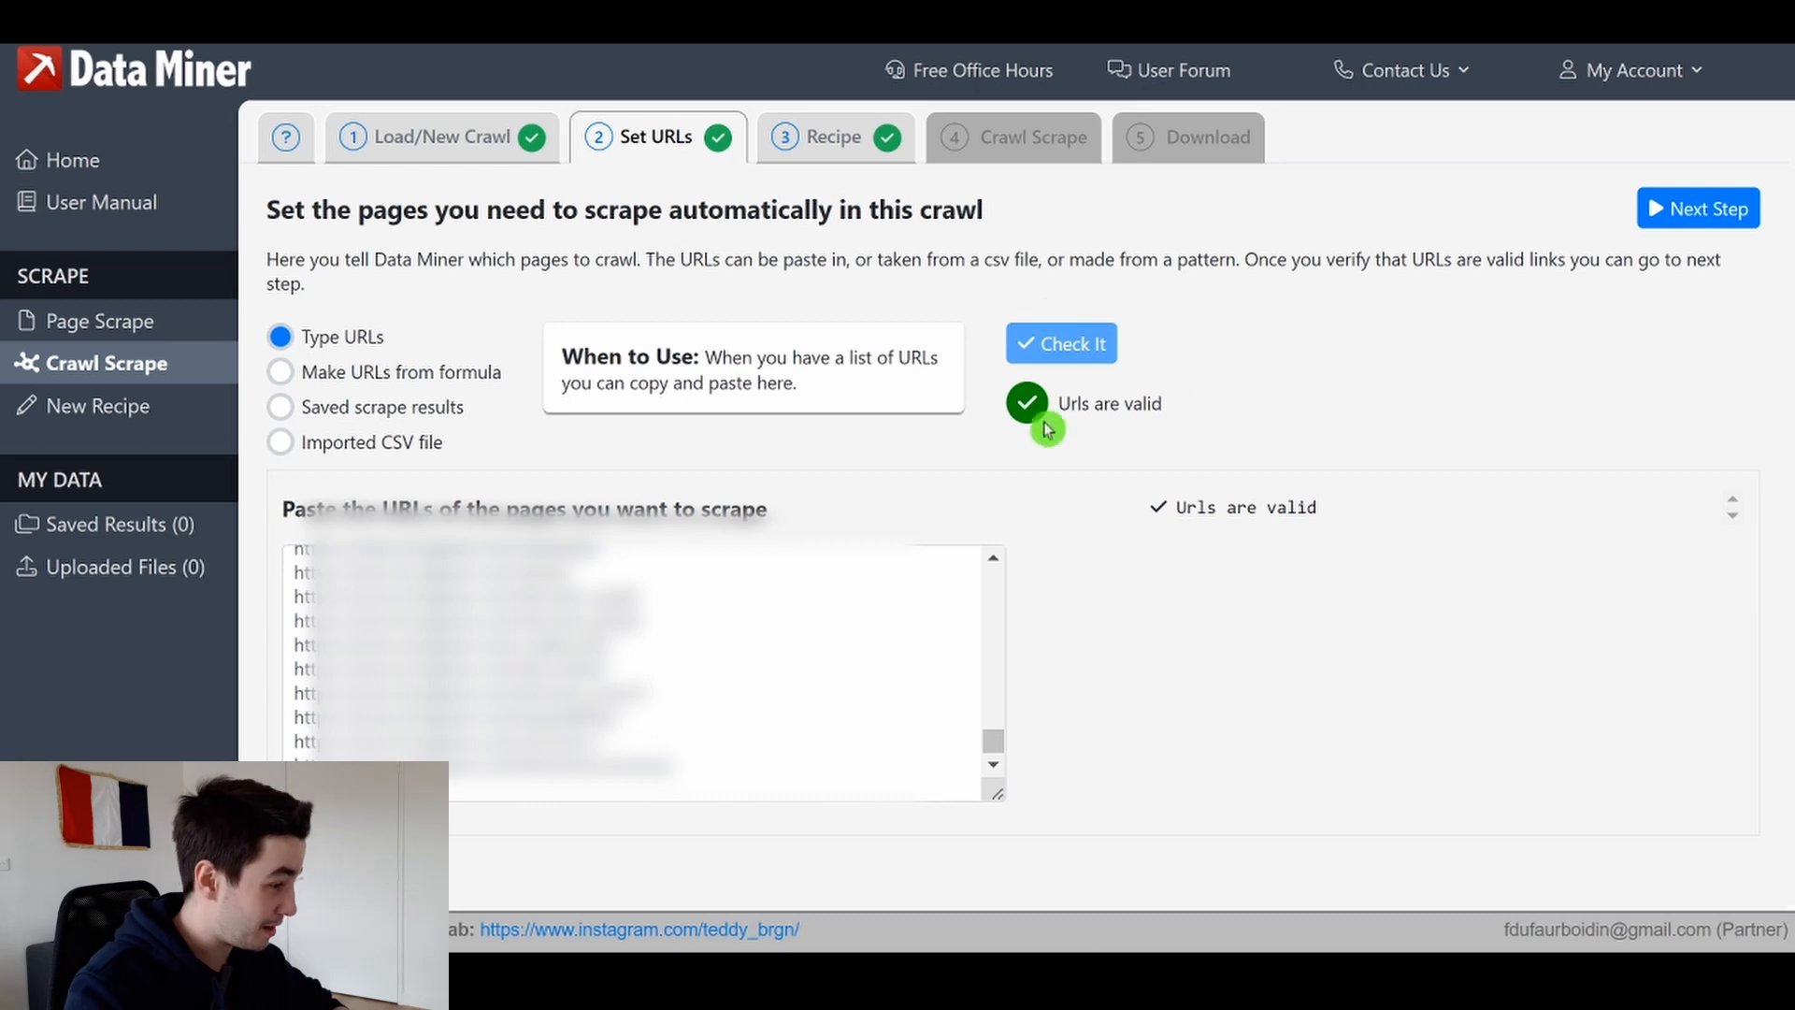
Select the Profil Insta recipe from My Recipes for the crawl and scroll through its preview columns
click(833, 141)
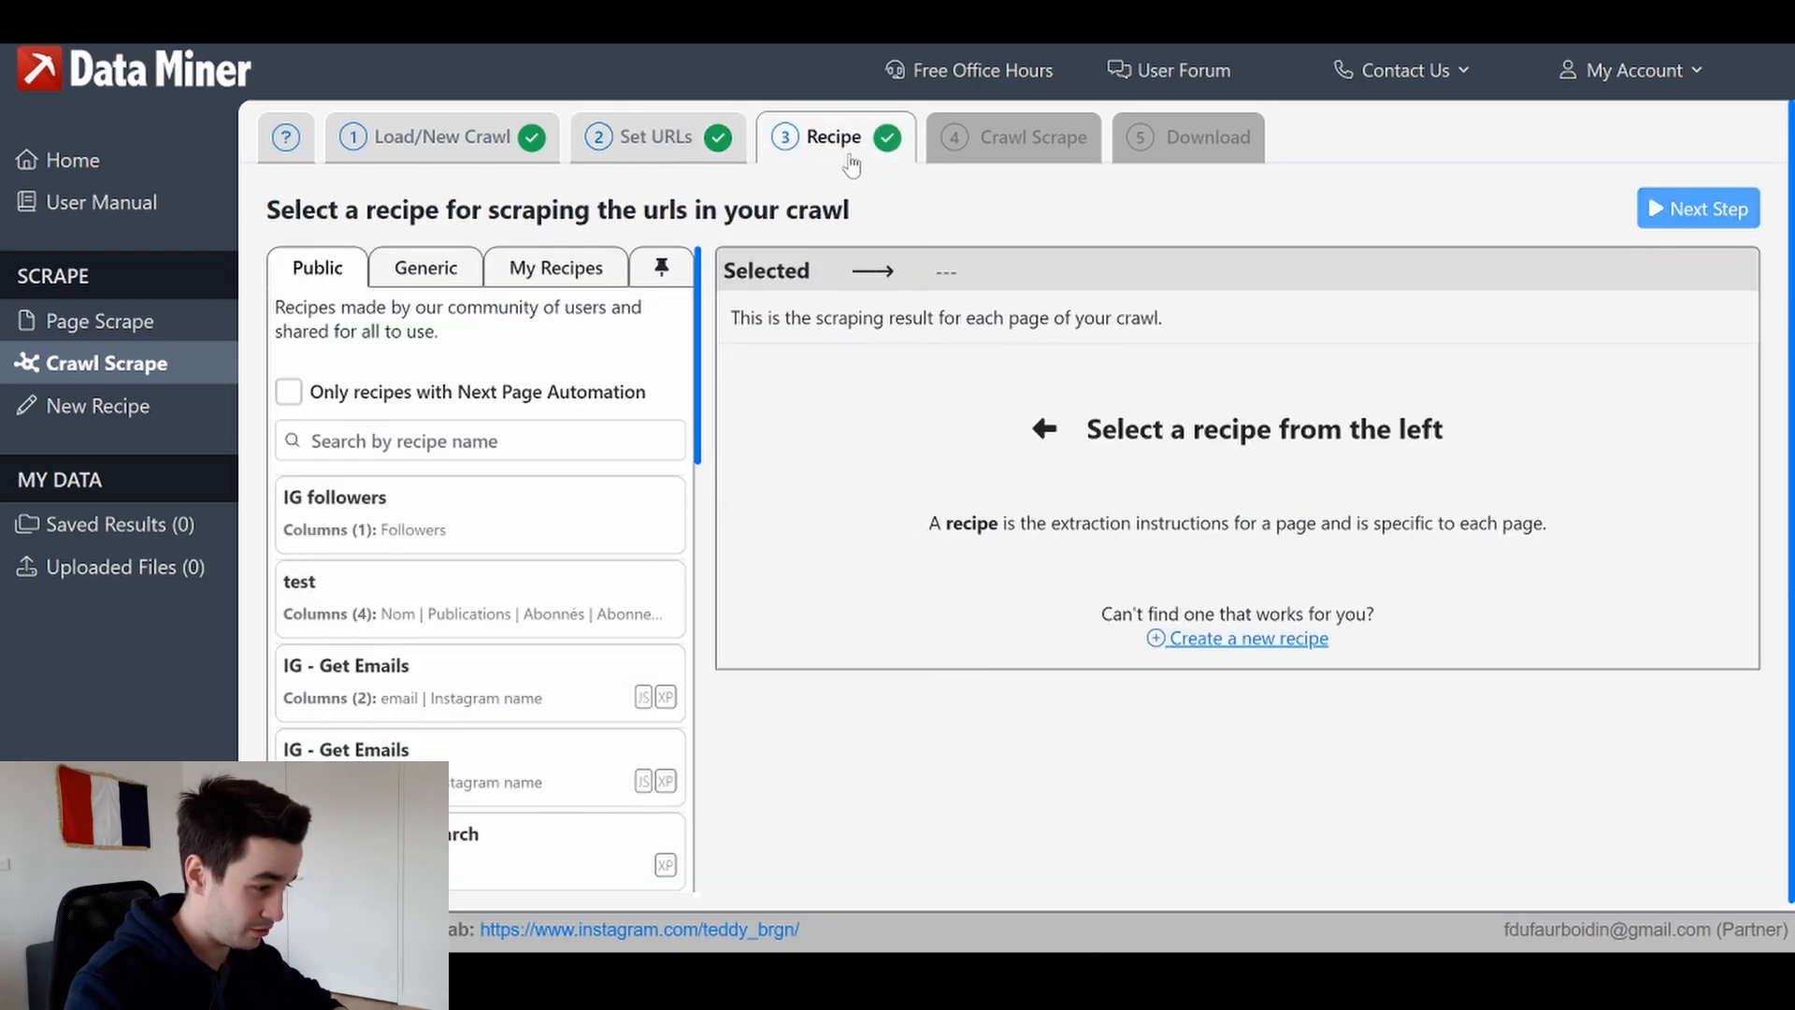
click(549, 279)
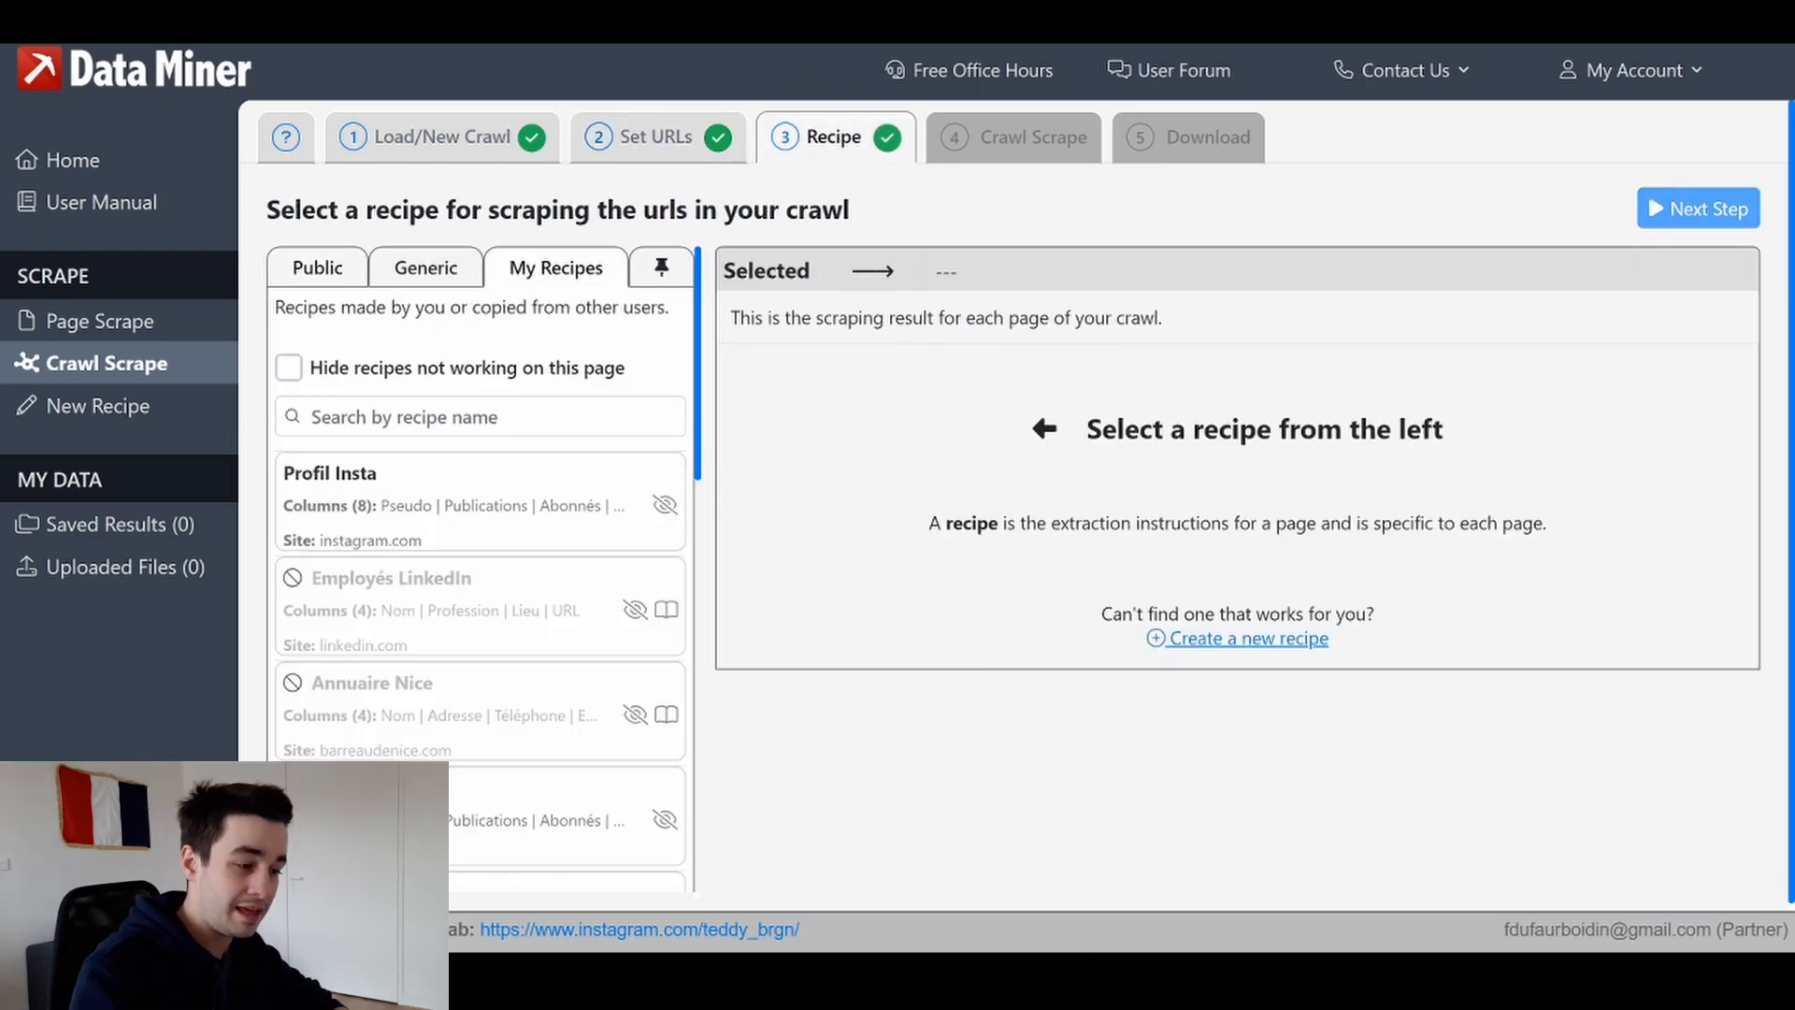
click(369, 477)
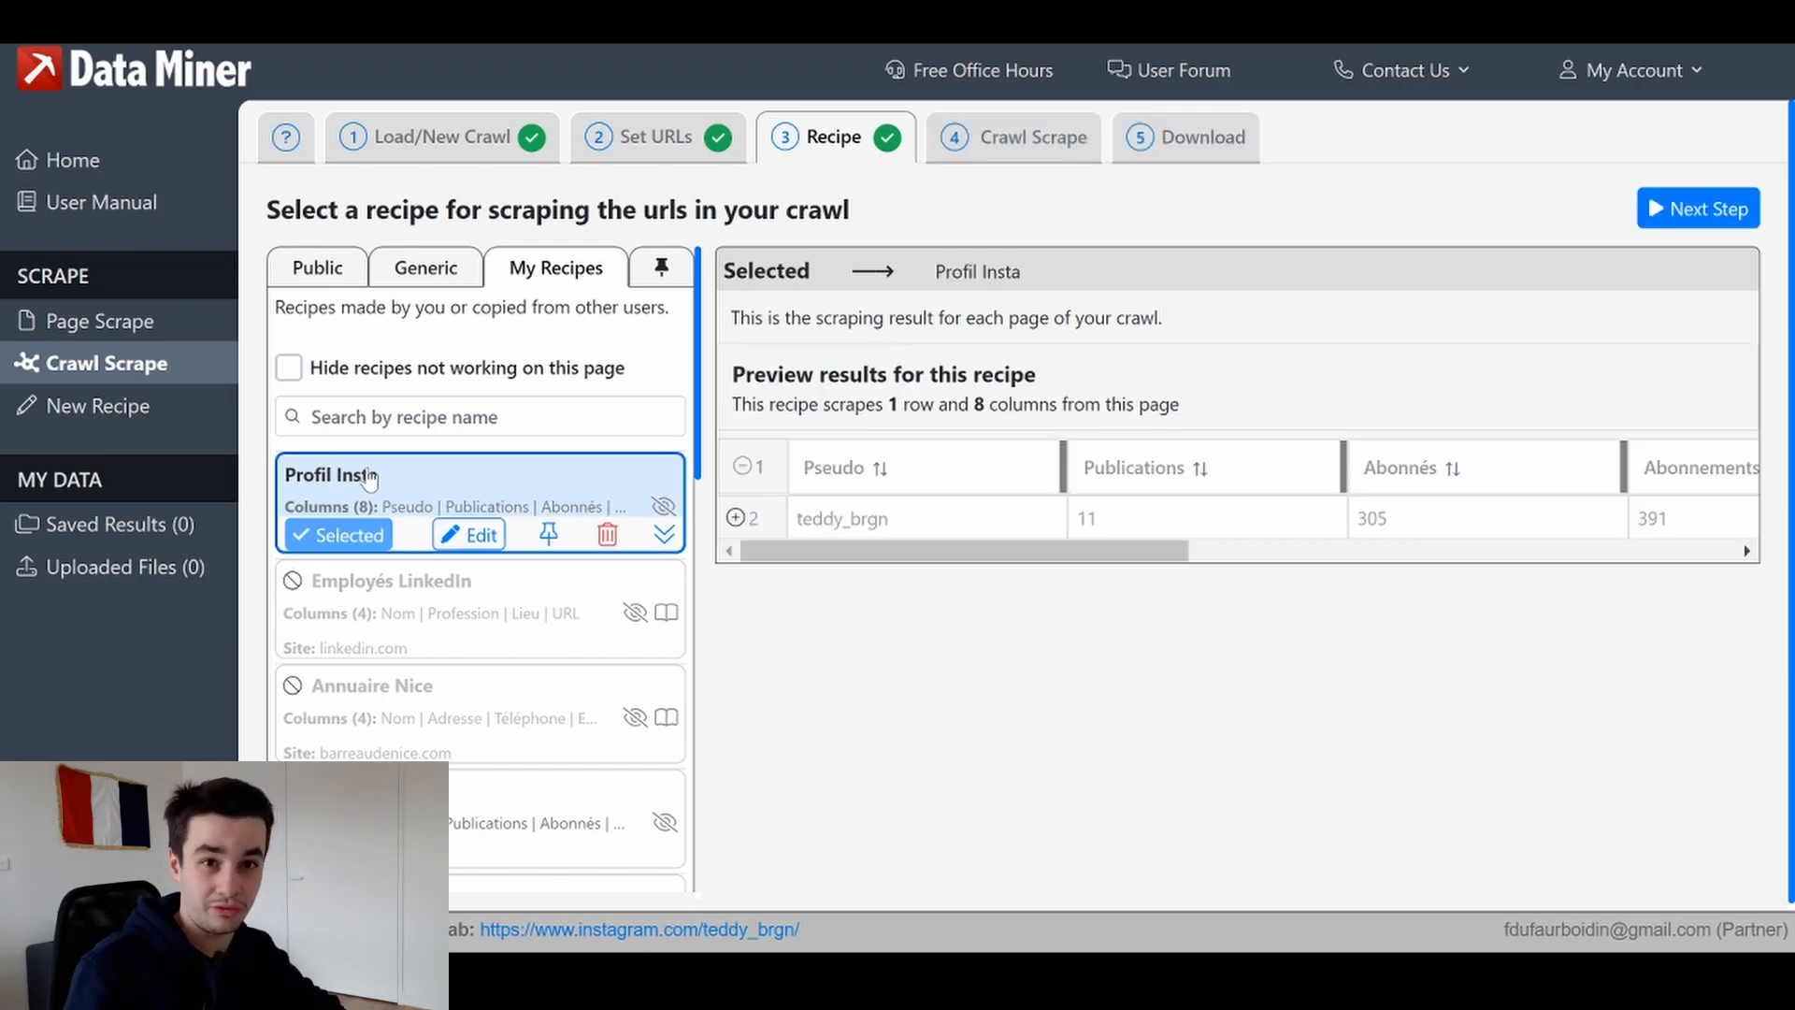
drag(1013, 549, 1534, 553)
click(1462, 631)
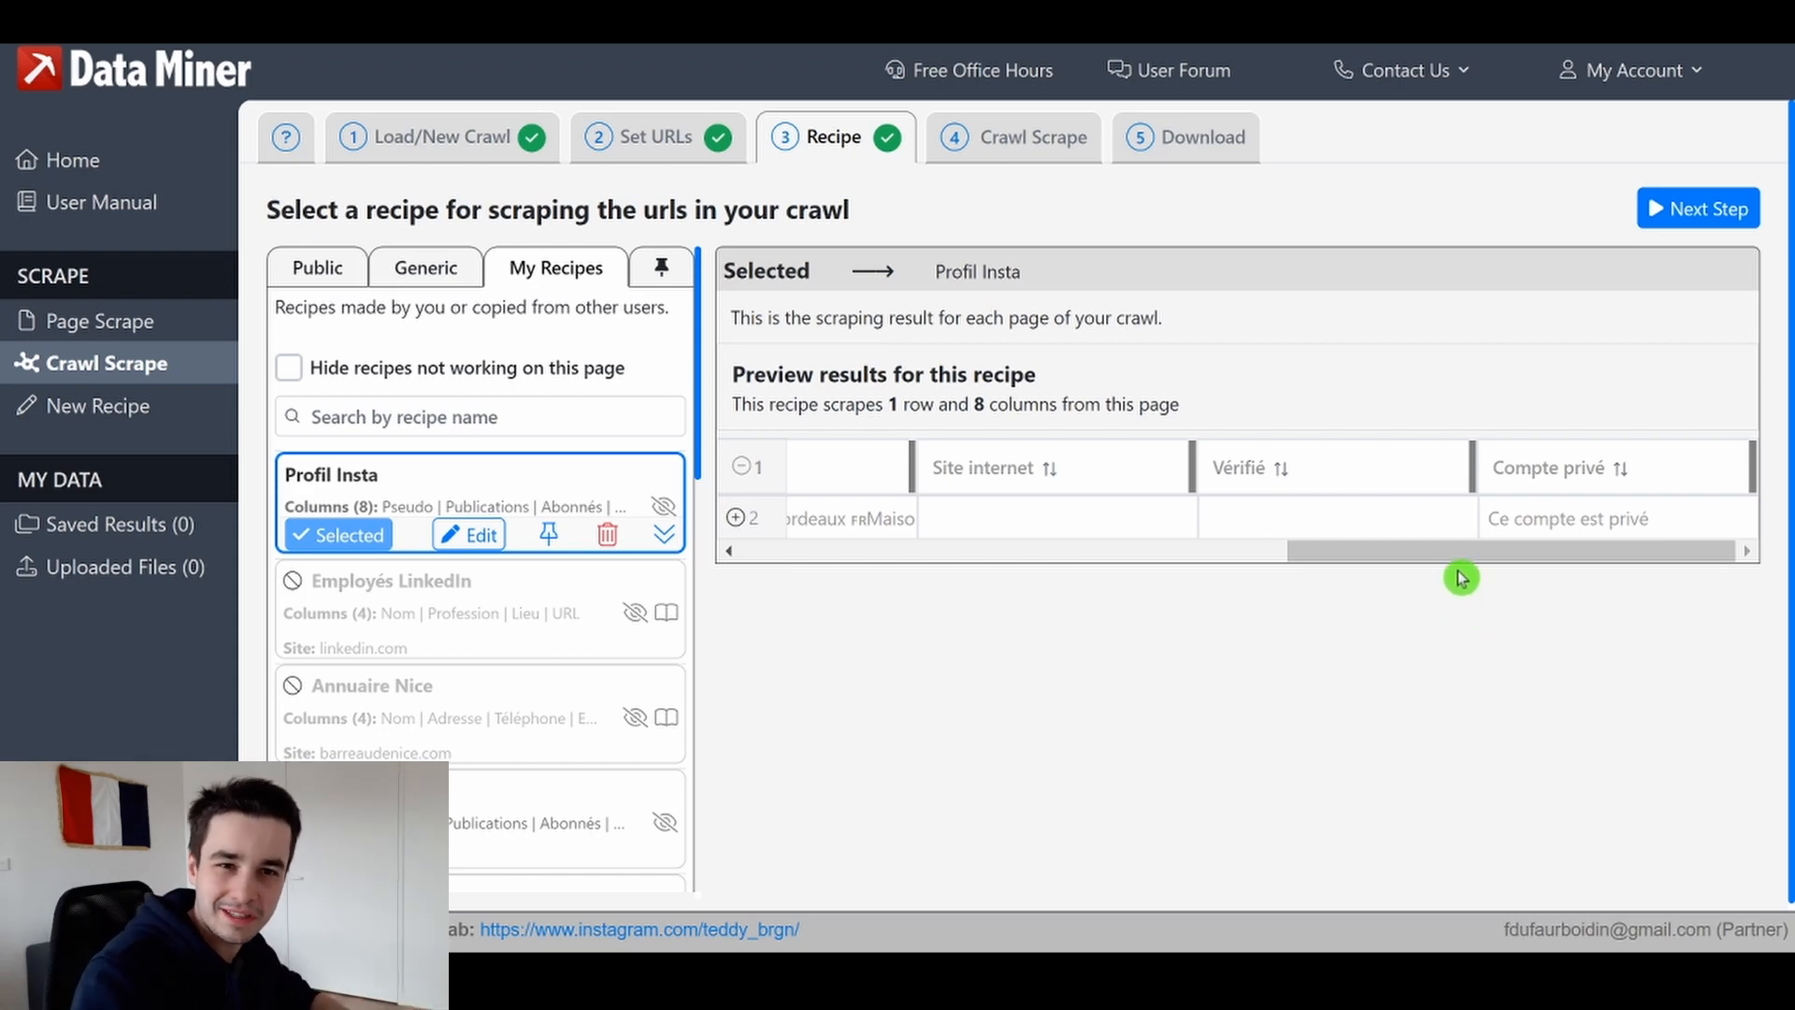
In the crawl settings, set the end row to 102 and both before and after scraping wait times to 10 seconds
click(1045, 139)
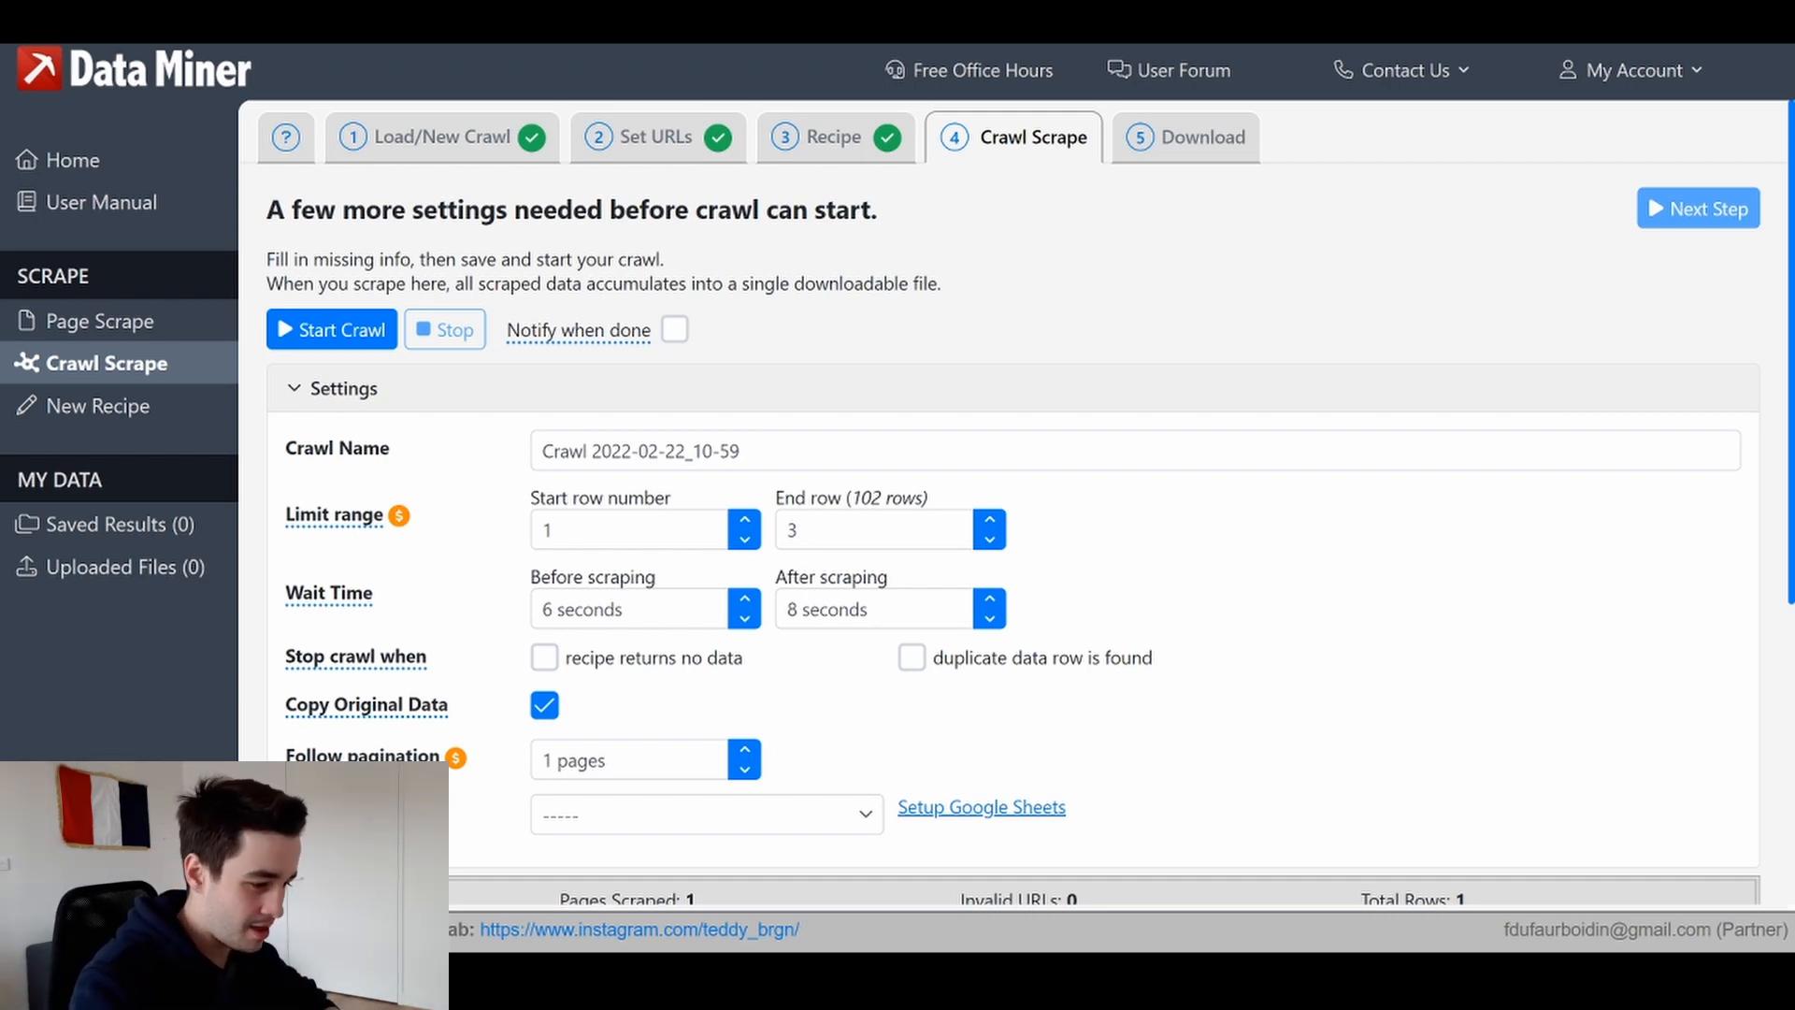
click(814, 530)
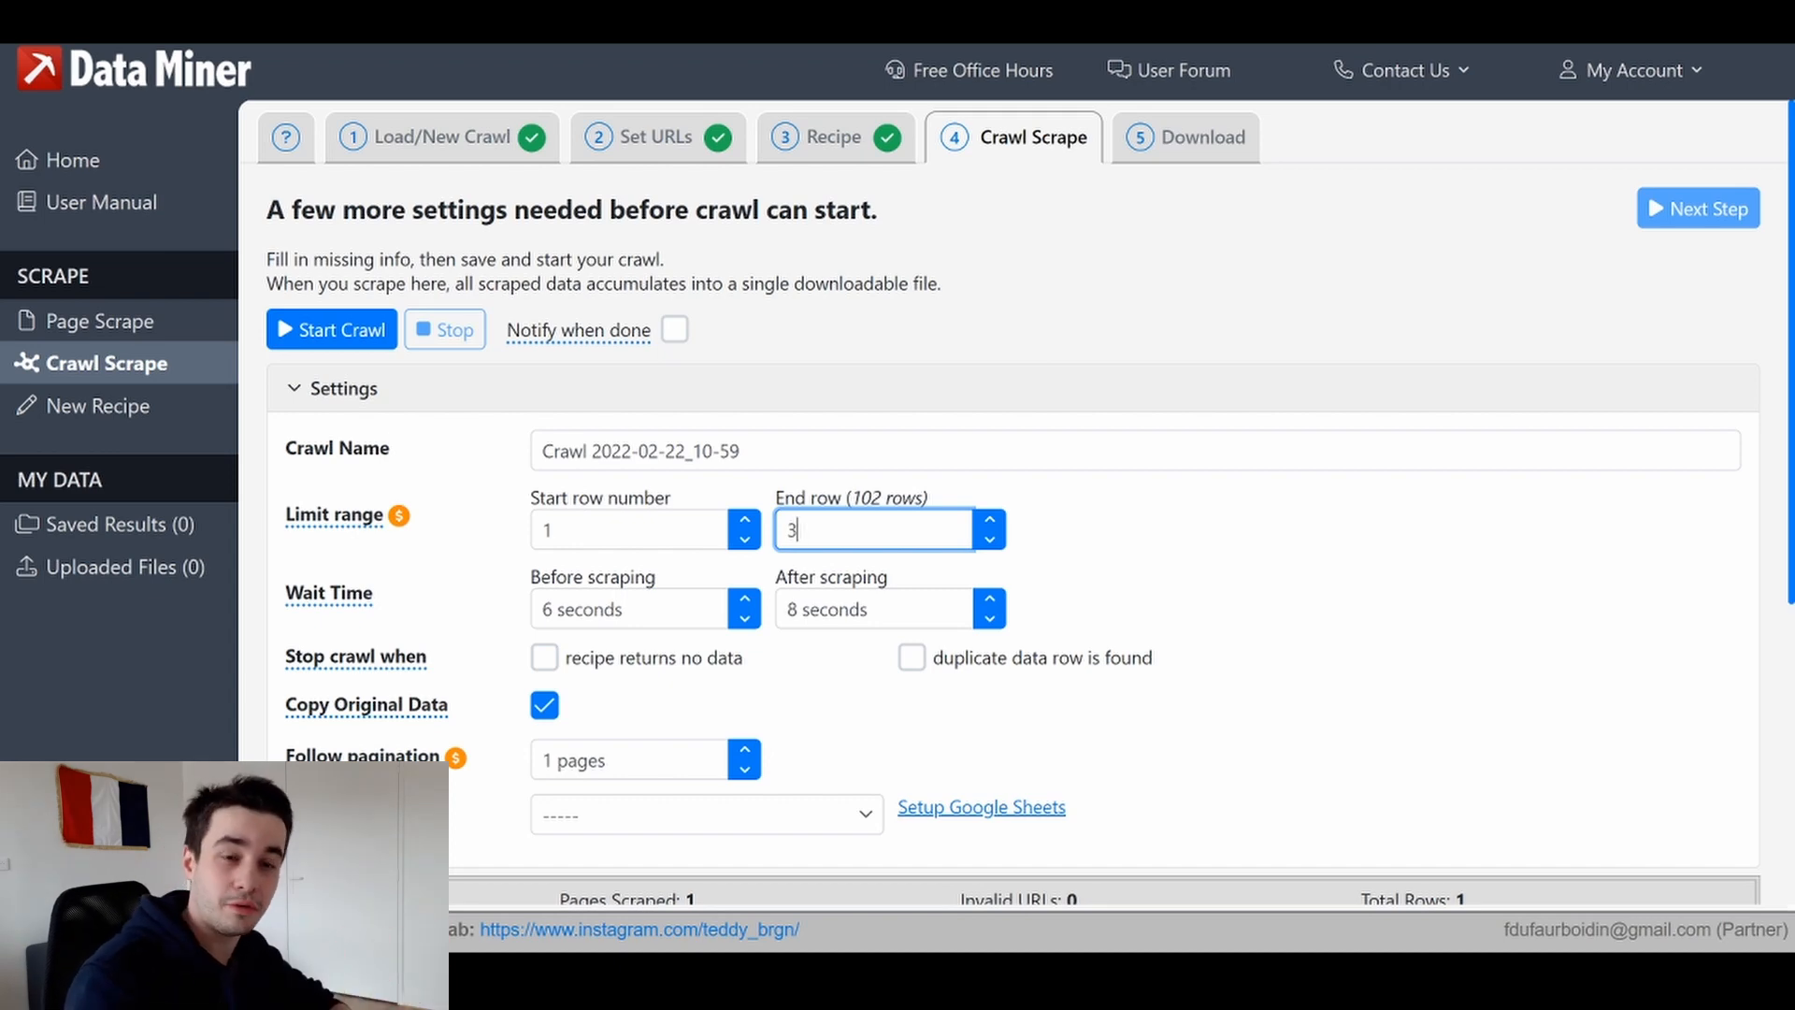
key(ctrl+a)
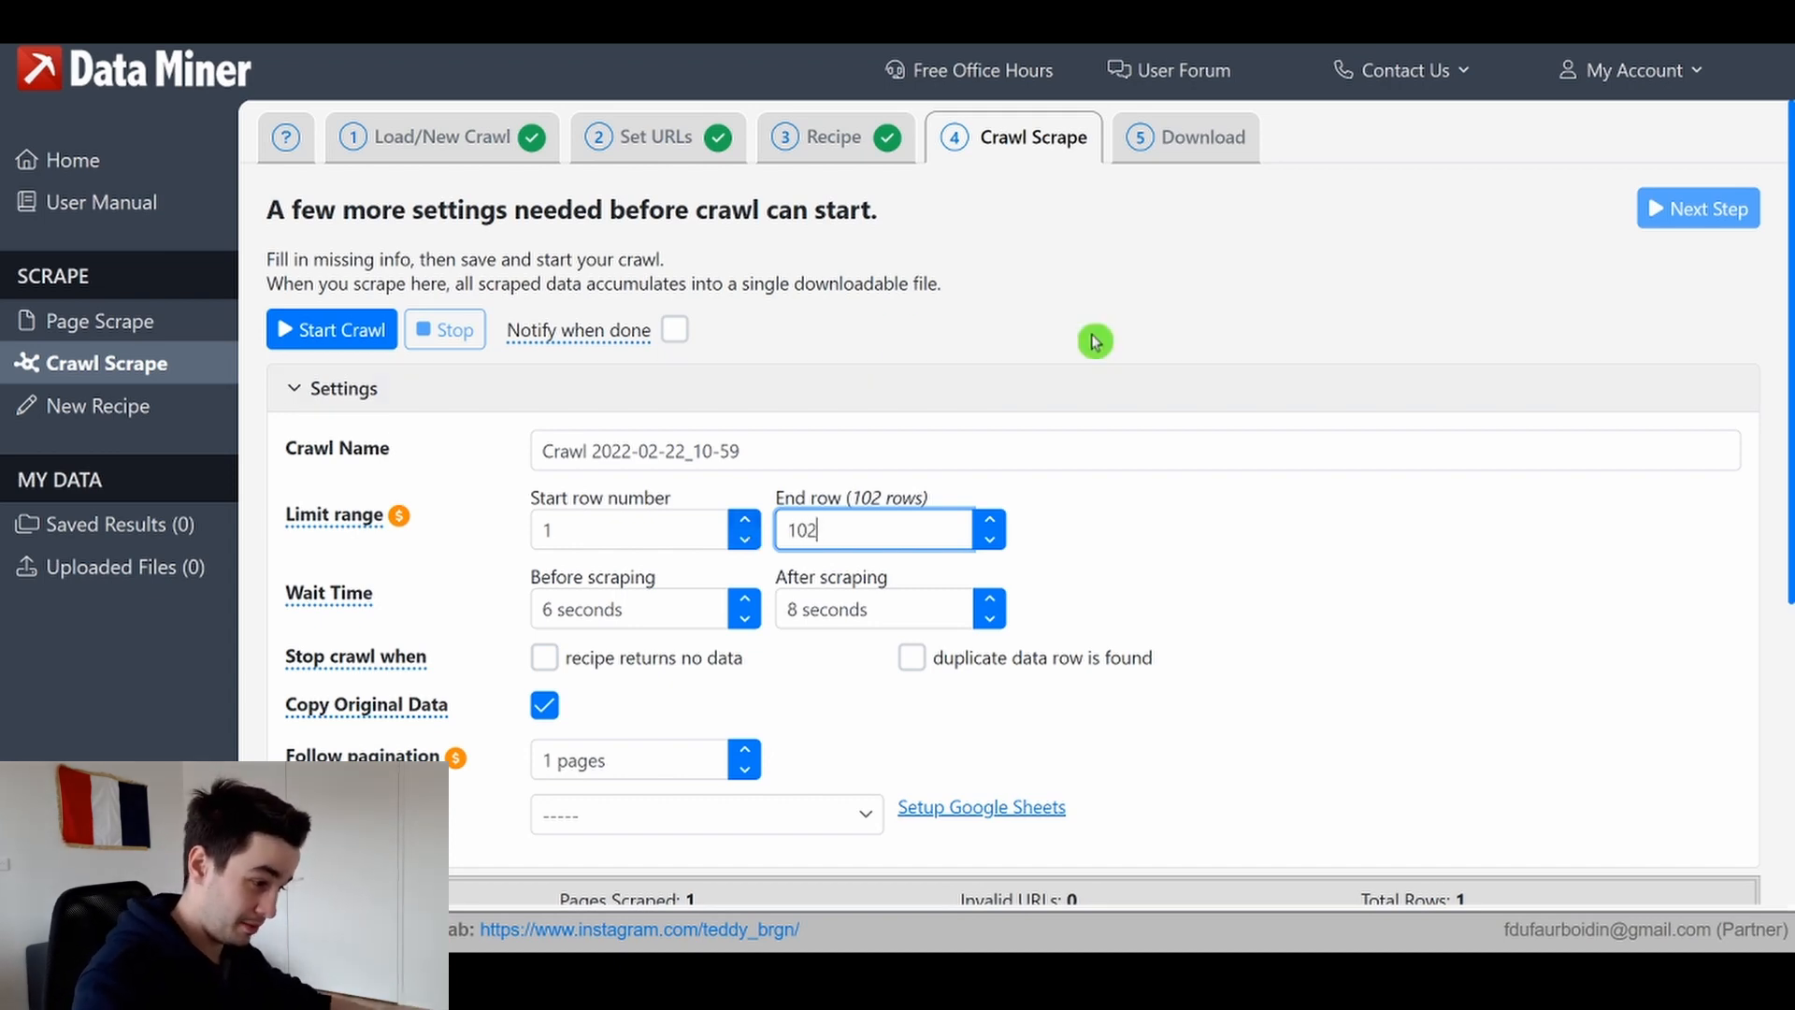
click(747, 603)
click(747, 604)
click(747, 604)
click(748, 603)
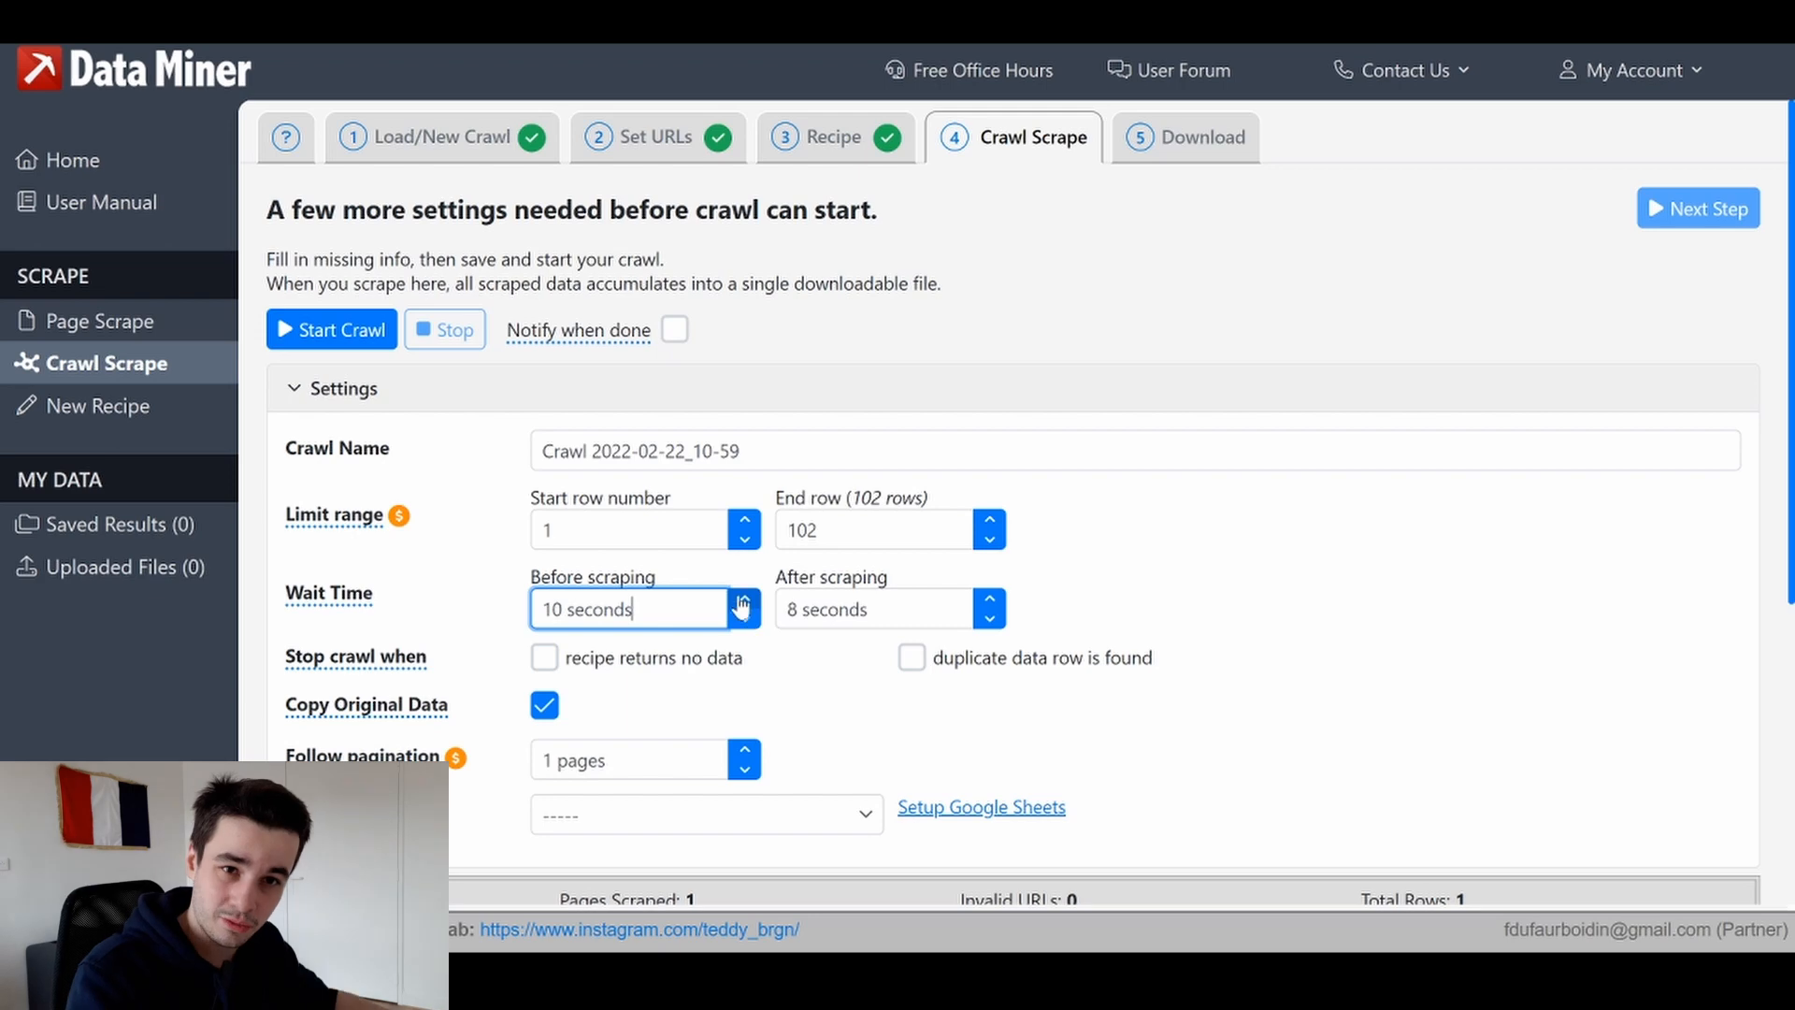
click(990, 602)
click(990, 600)
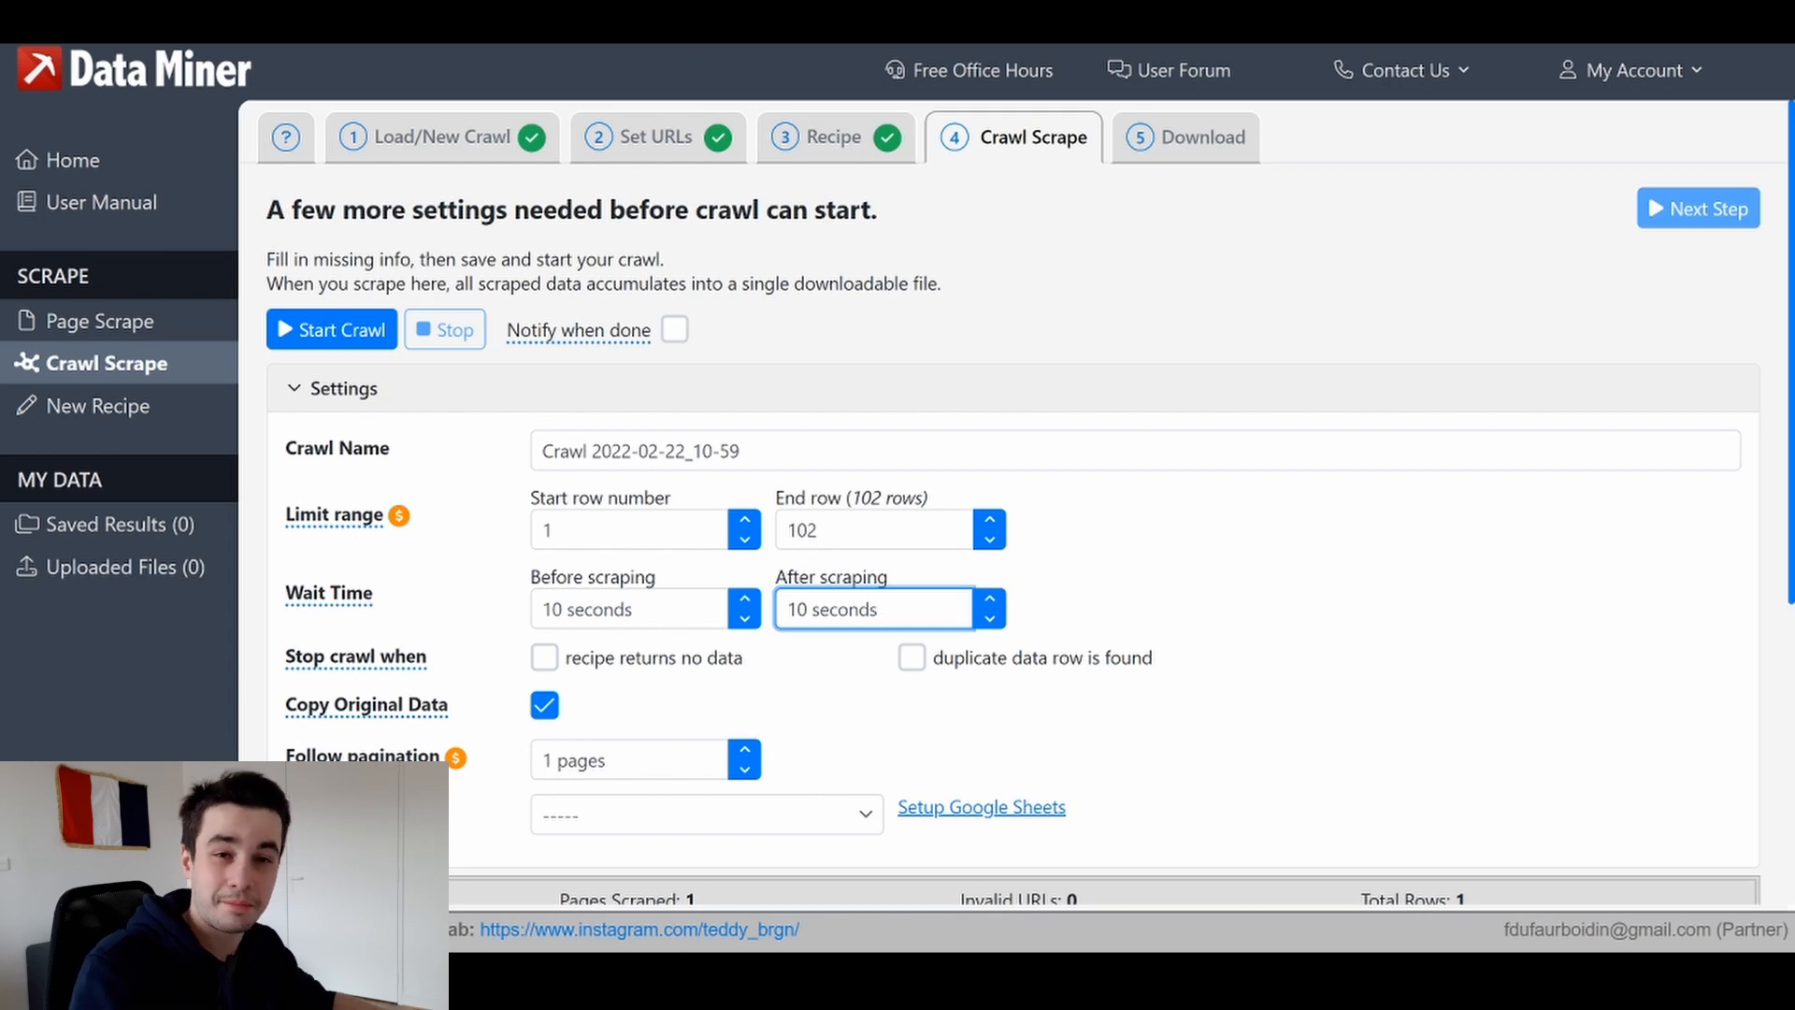
click(1106, 666)
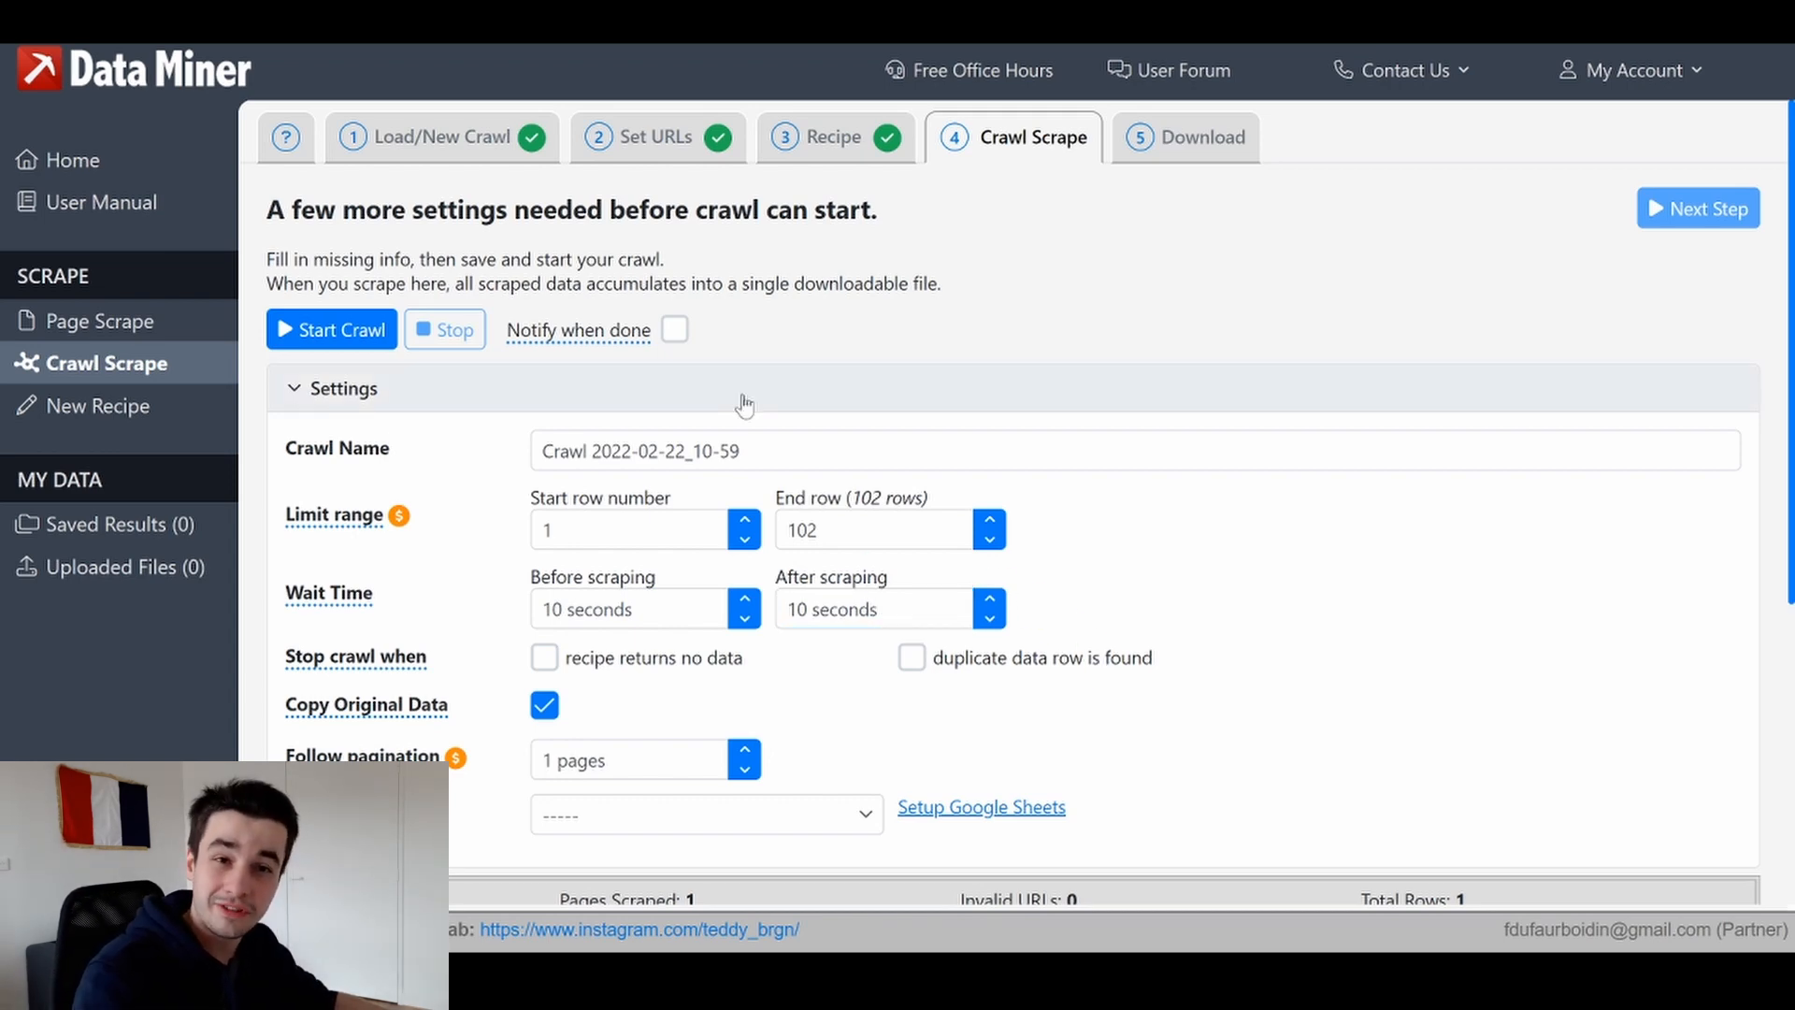
Start the crawl and review the scraped profile rows across all columns
click(345, 334)
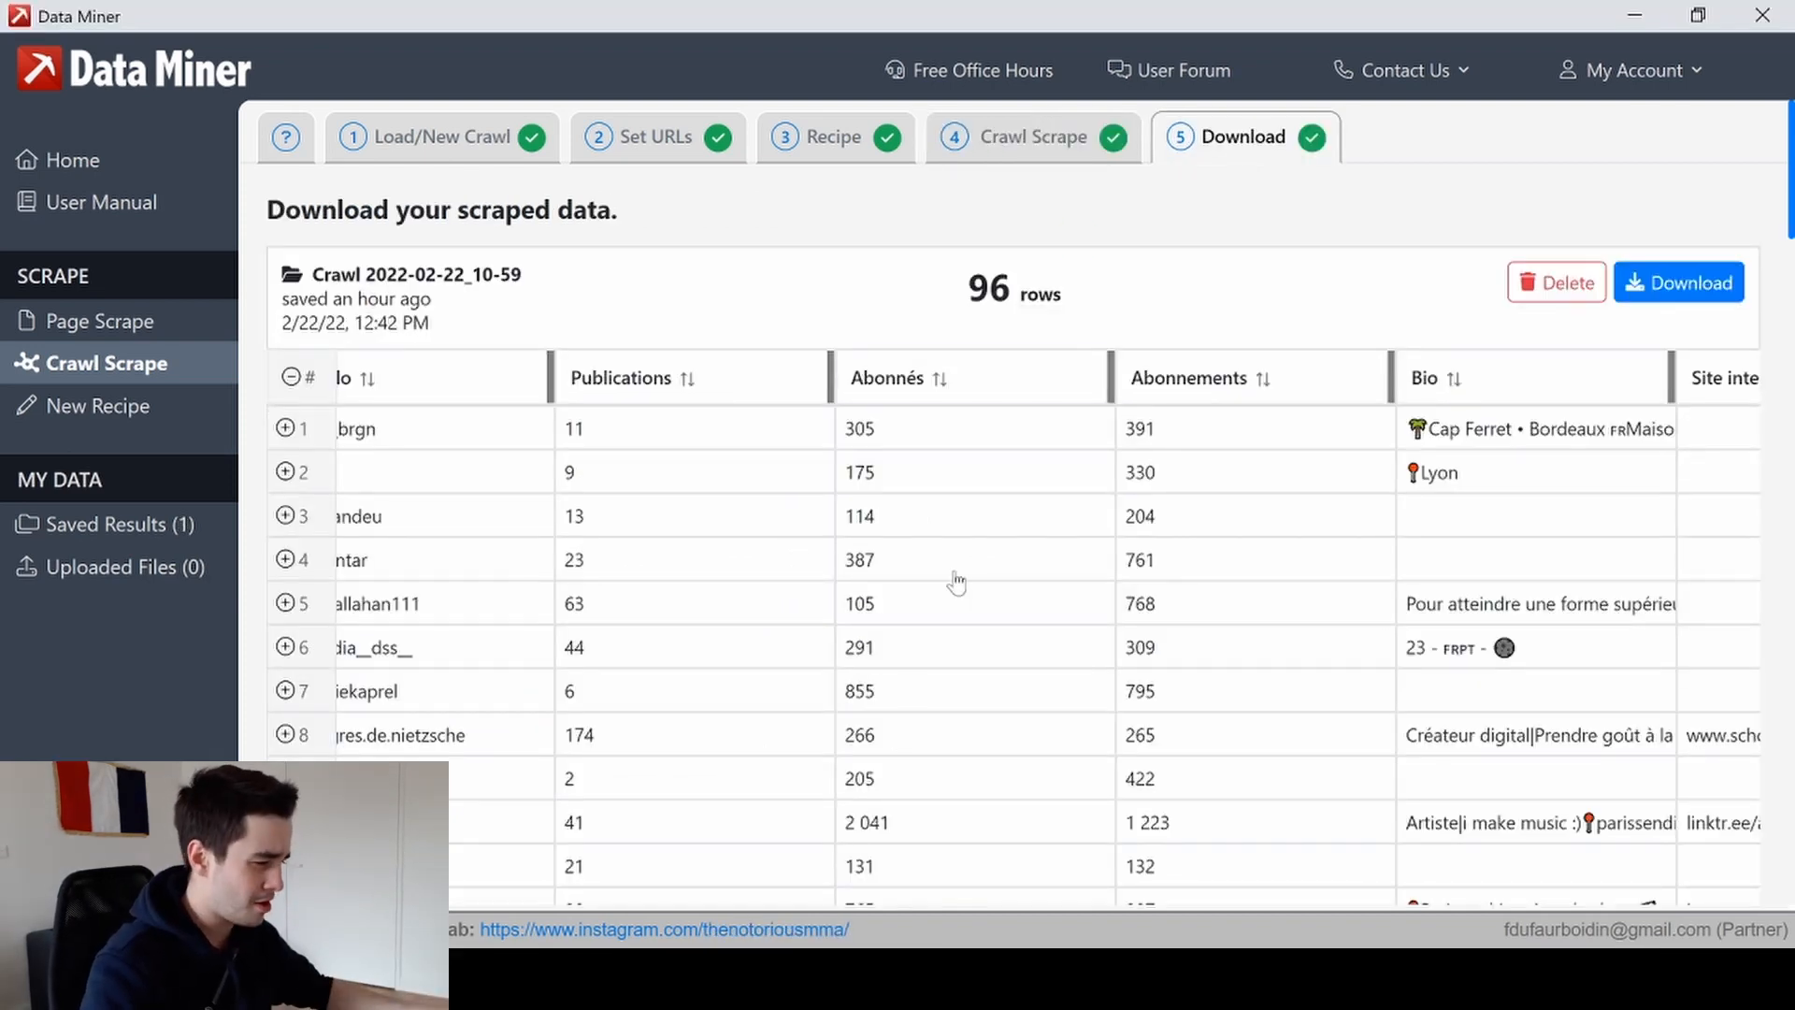
scroll(1035, 587, down, 6)
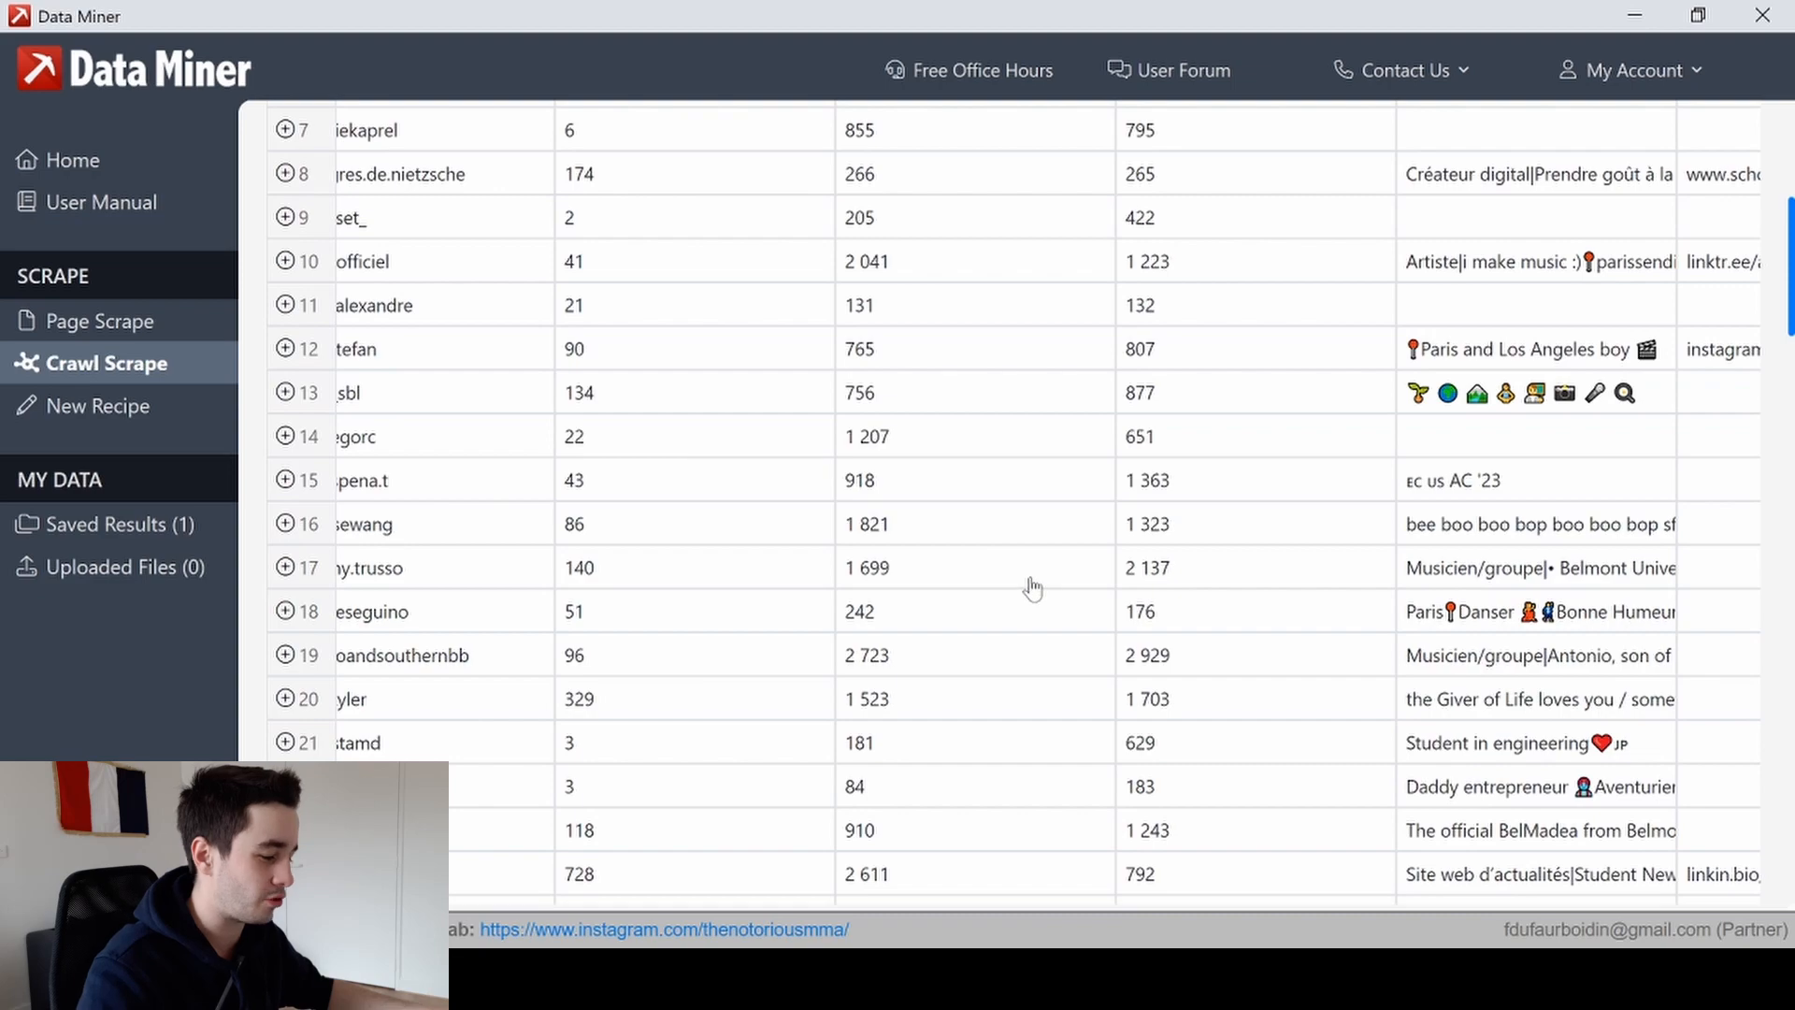
scroll(1034, 587, up, 6)
scroll(1033, 587, down, 16)
scroll(961, 471, up, 15)
scroll(954, 472, down, 2)
scroll(949, 472, up, 1)
scroll(946, 466, down, 1)
scroll(938, 443, left, 2)
scroll(937, 443, right, 1)
scroll(1154, 336, right, 1)
scroll(1164, 374, down, 20)
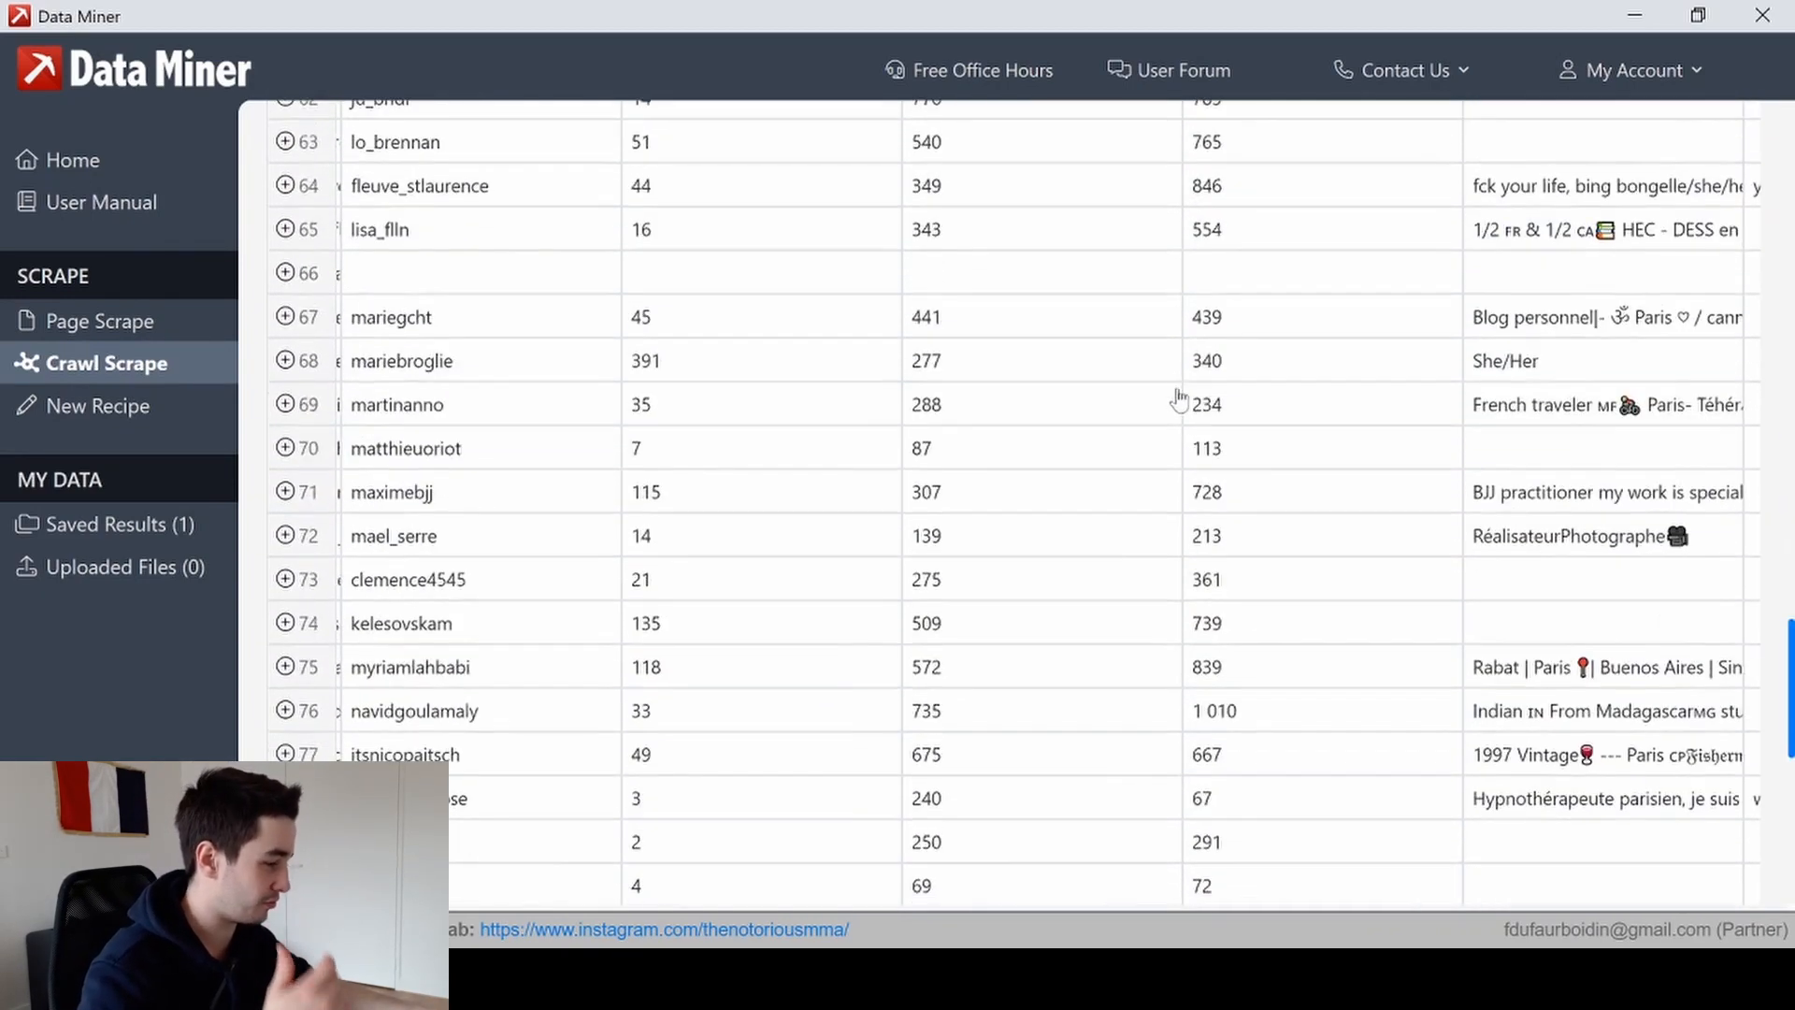
scroll(1180, 402, down, 10)
scroll(1180, 402, up, 5)
scroll(1180, 402, down, 5)
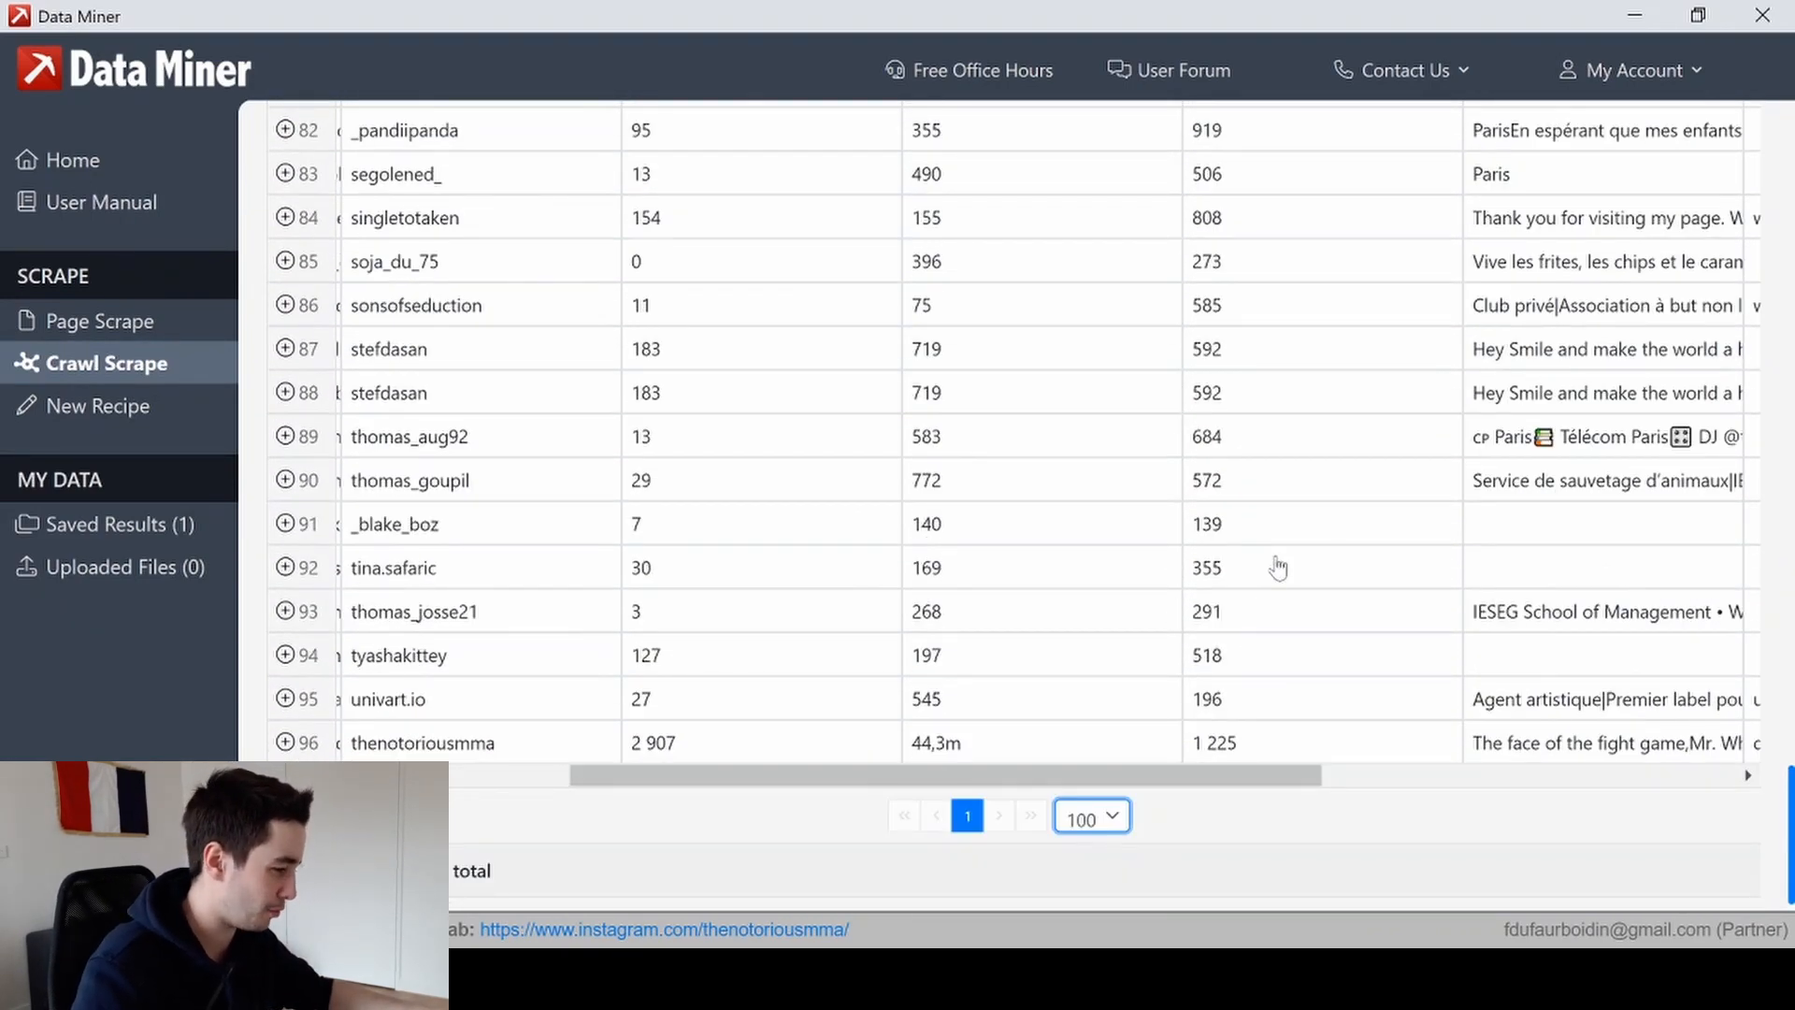
scroll(1278, 567, right, 8)
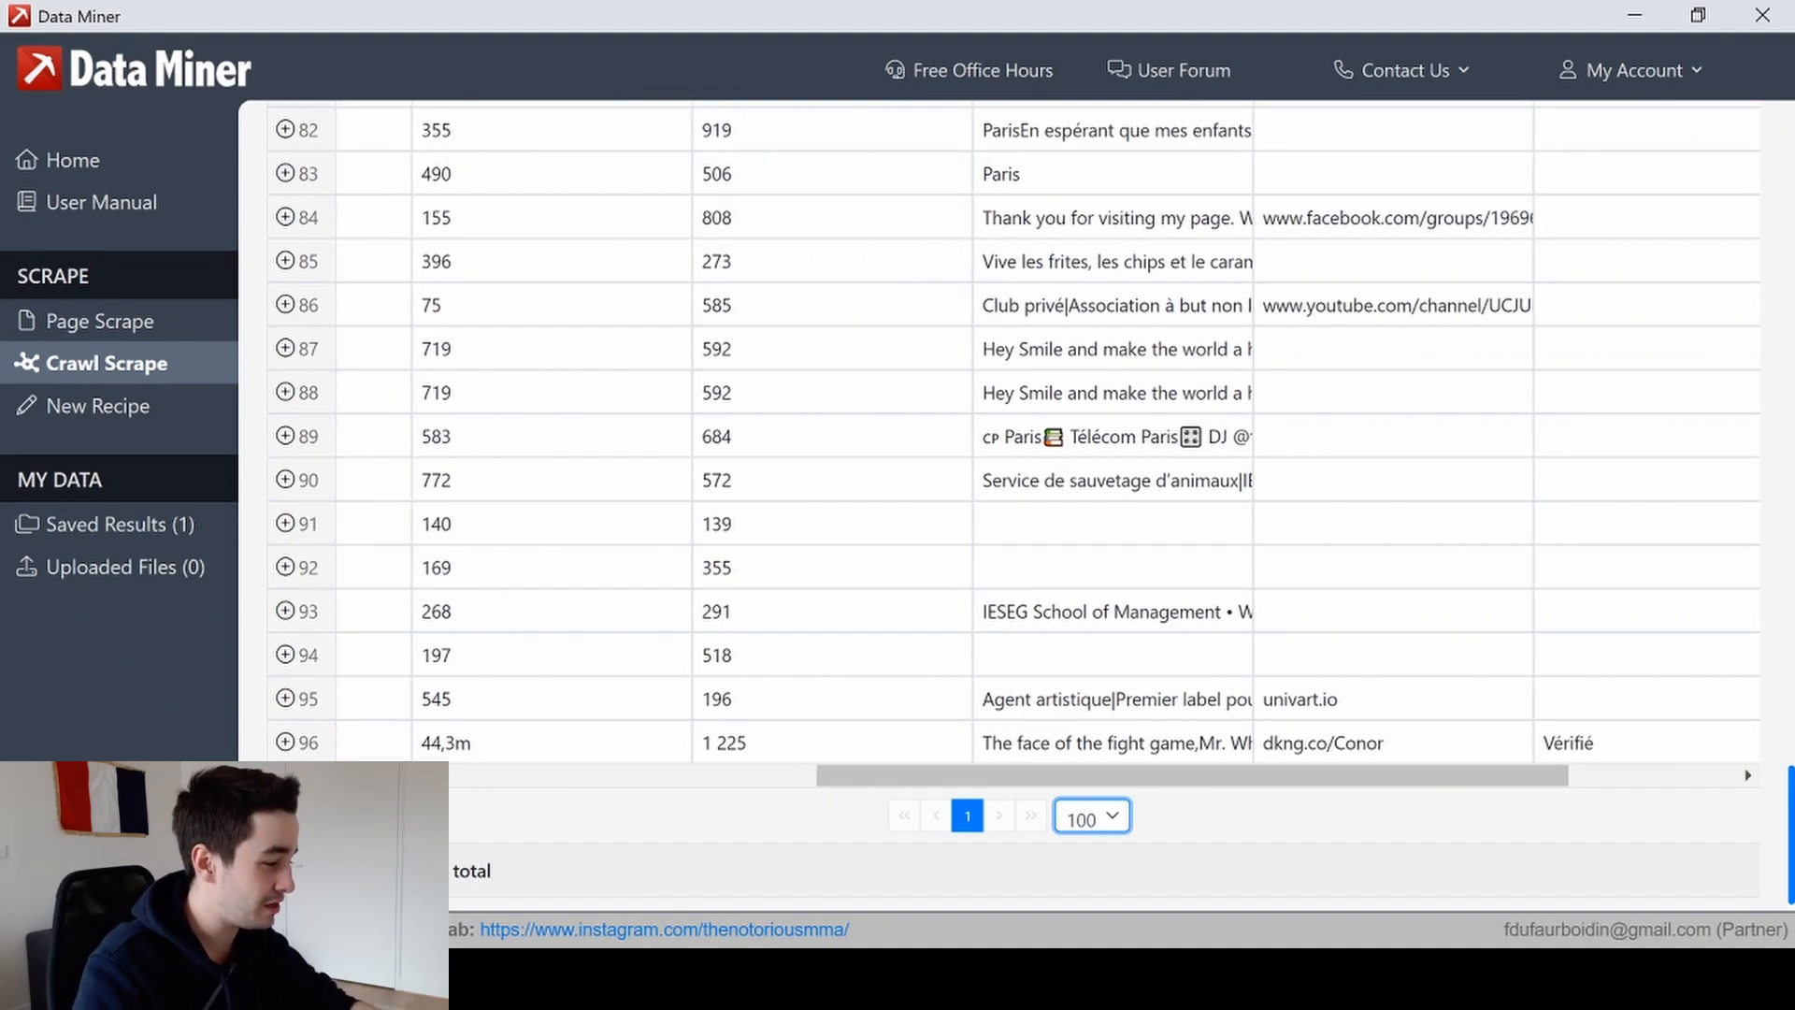
scroll(1294, 505, up, 3)
scroll(1122, 420, down, 3)
scroll(1152, 477, up, 20)
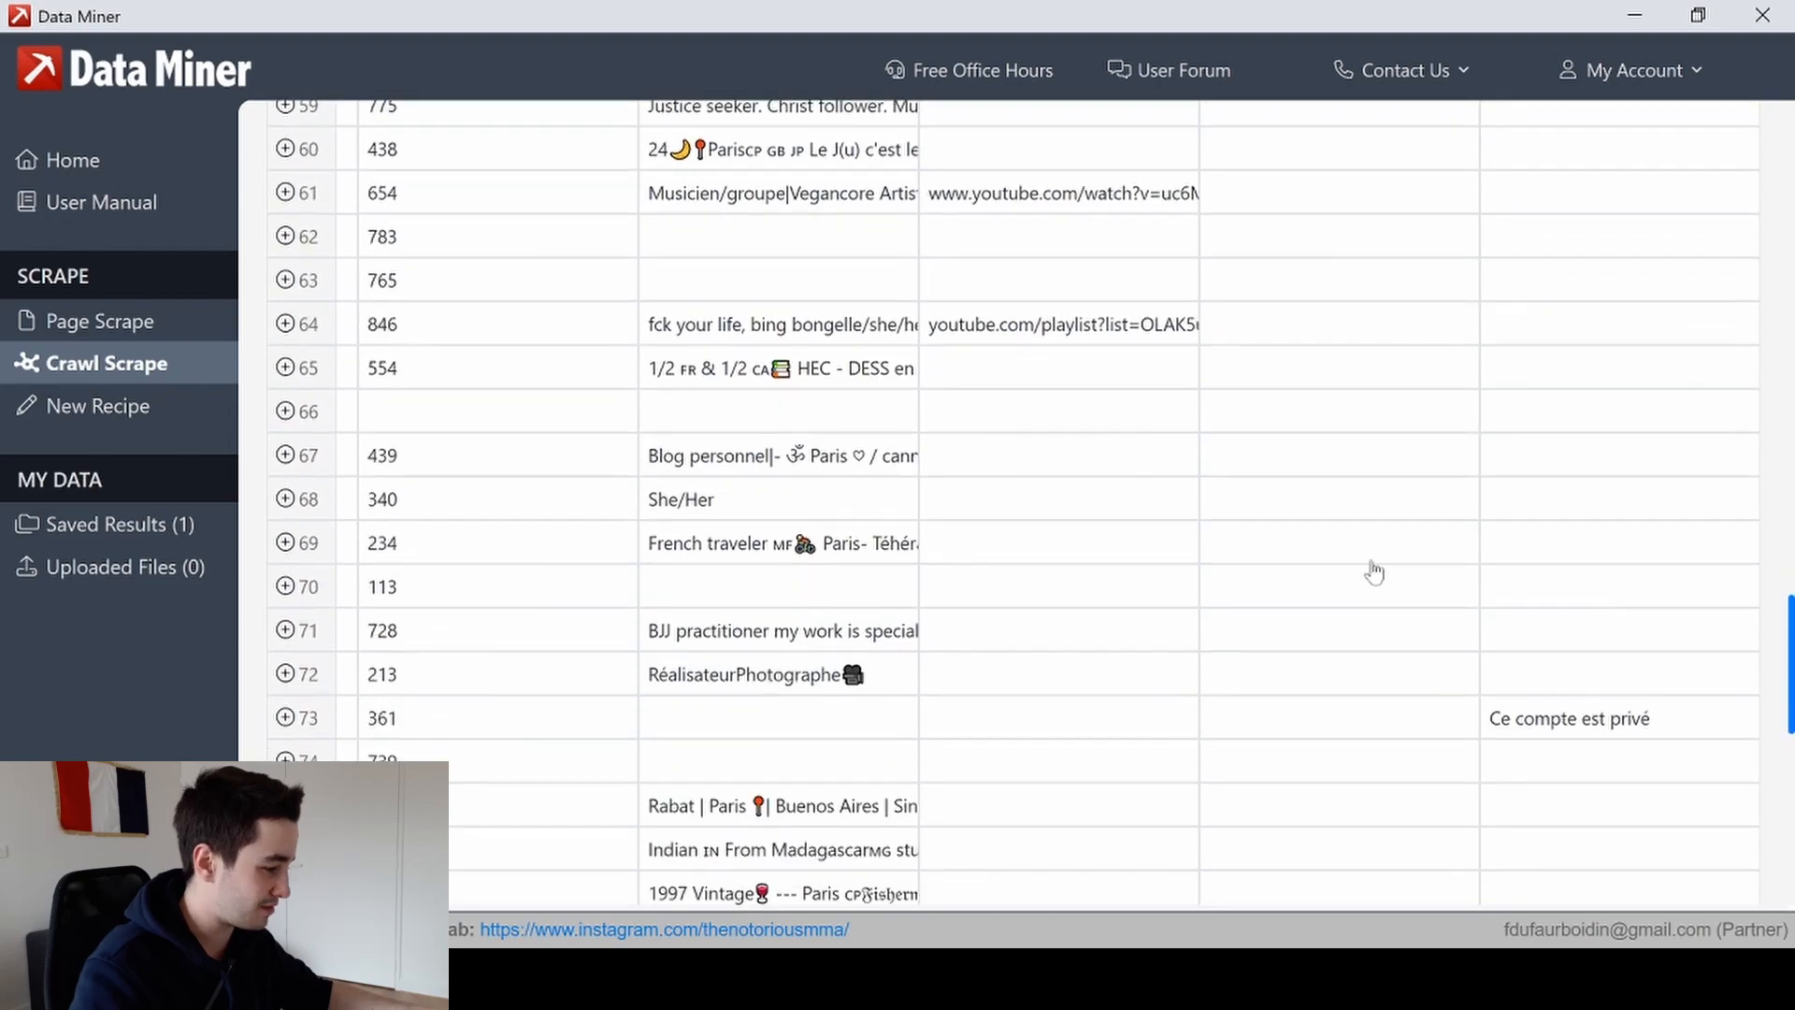
scroll(1567, 509, up, 12)
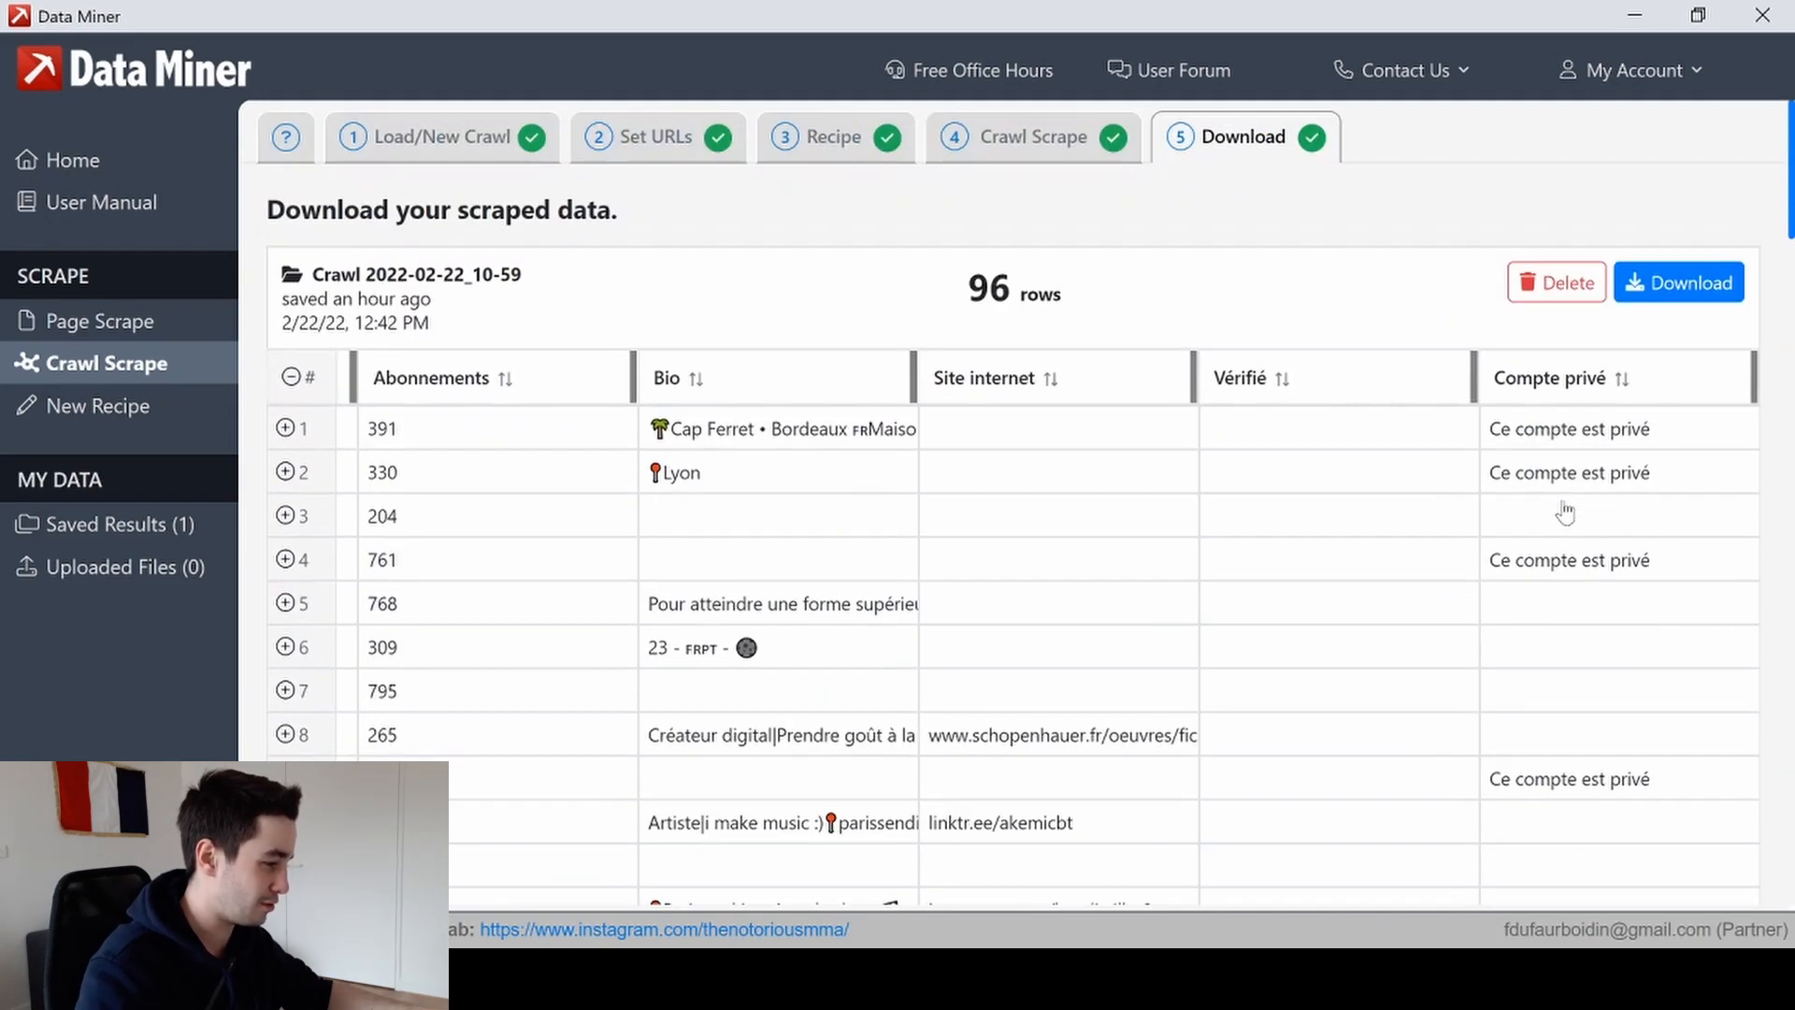
Download the crawl results as an Excel file
click(1673, 289)
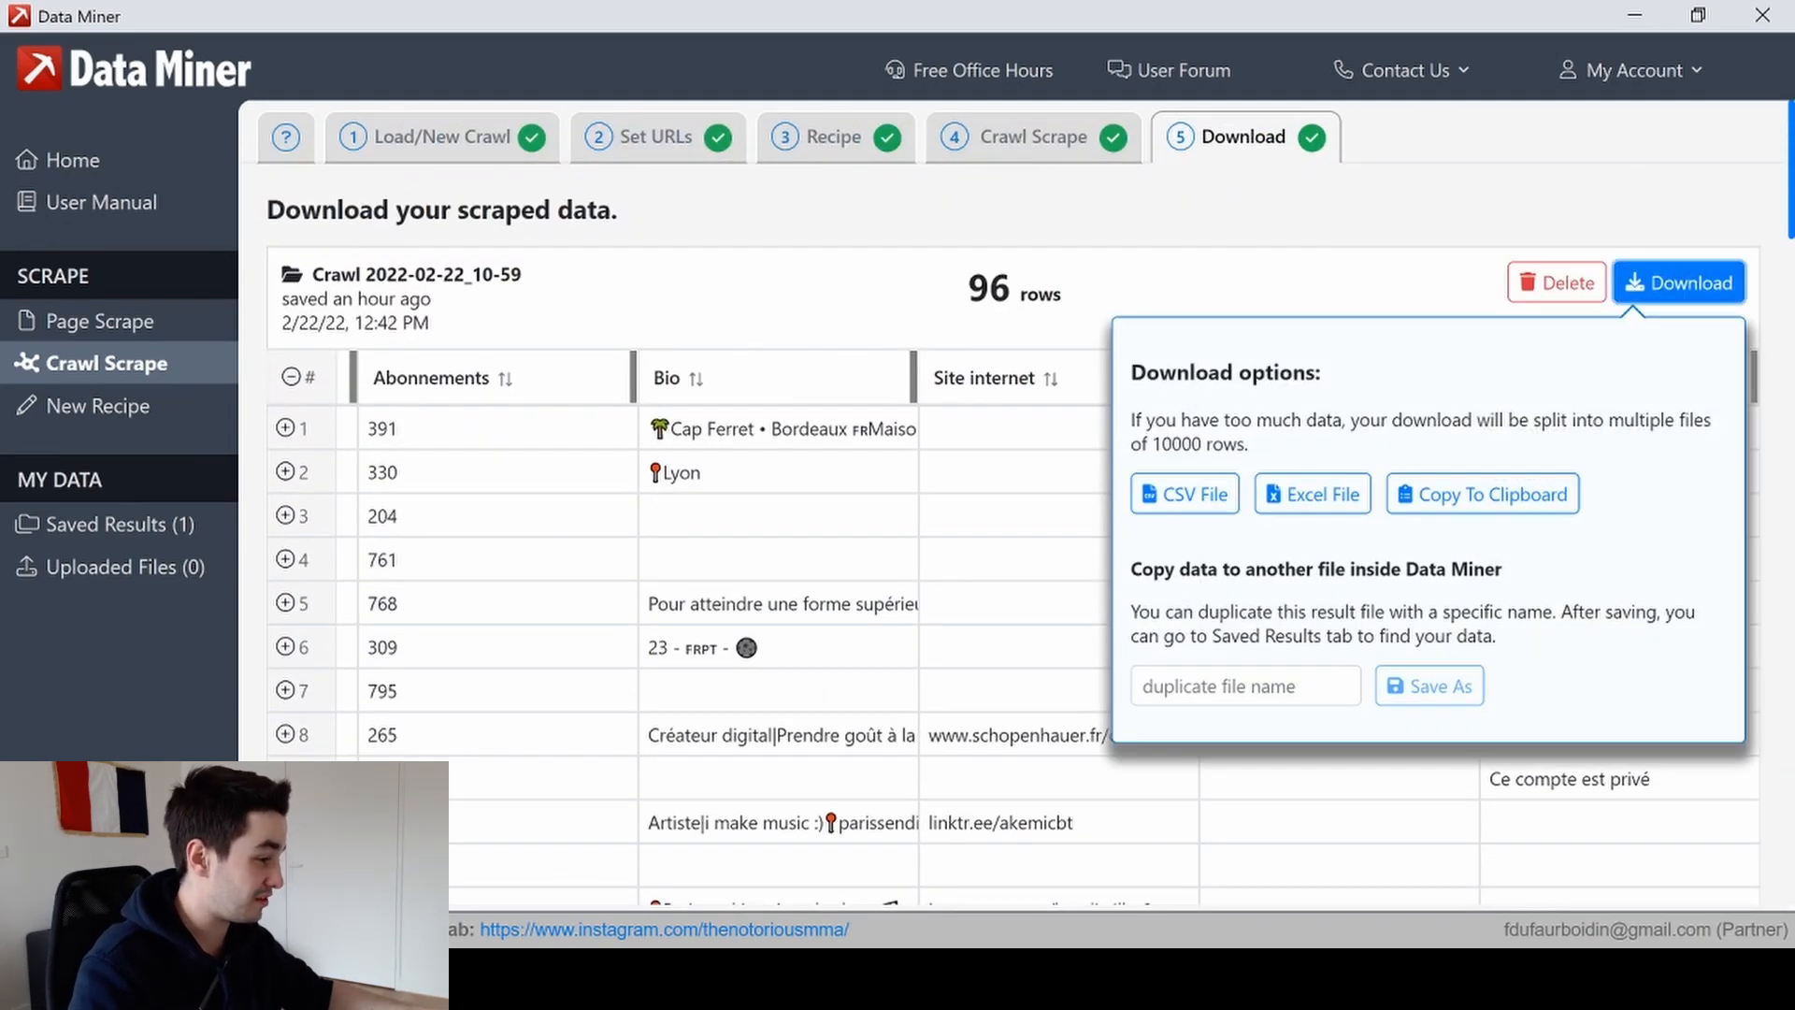
click(1318, 508)
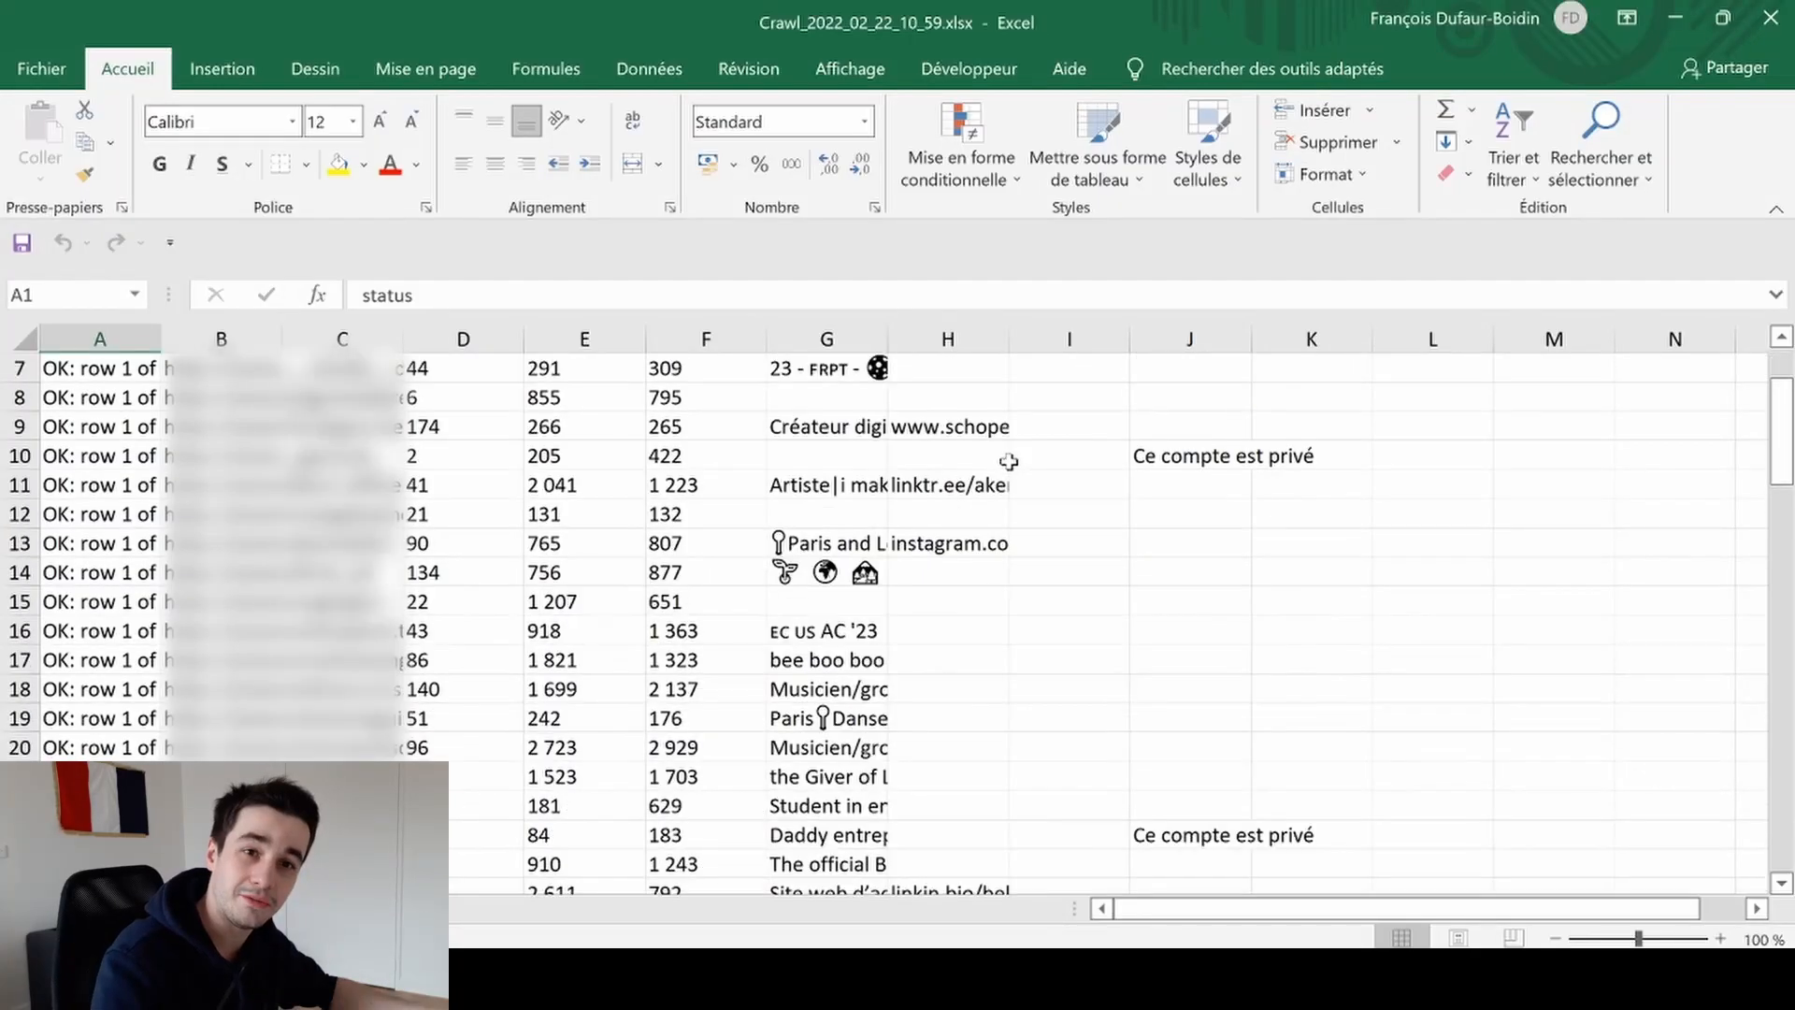
scroll(1012, 465, down, 15)
scroll(1012, 465, down, 5)
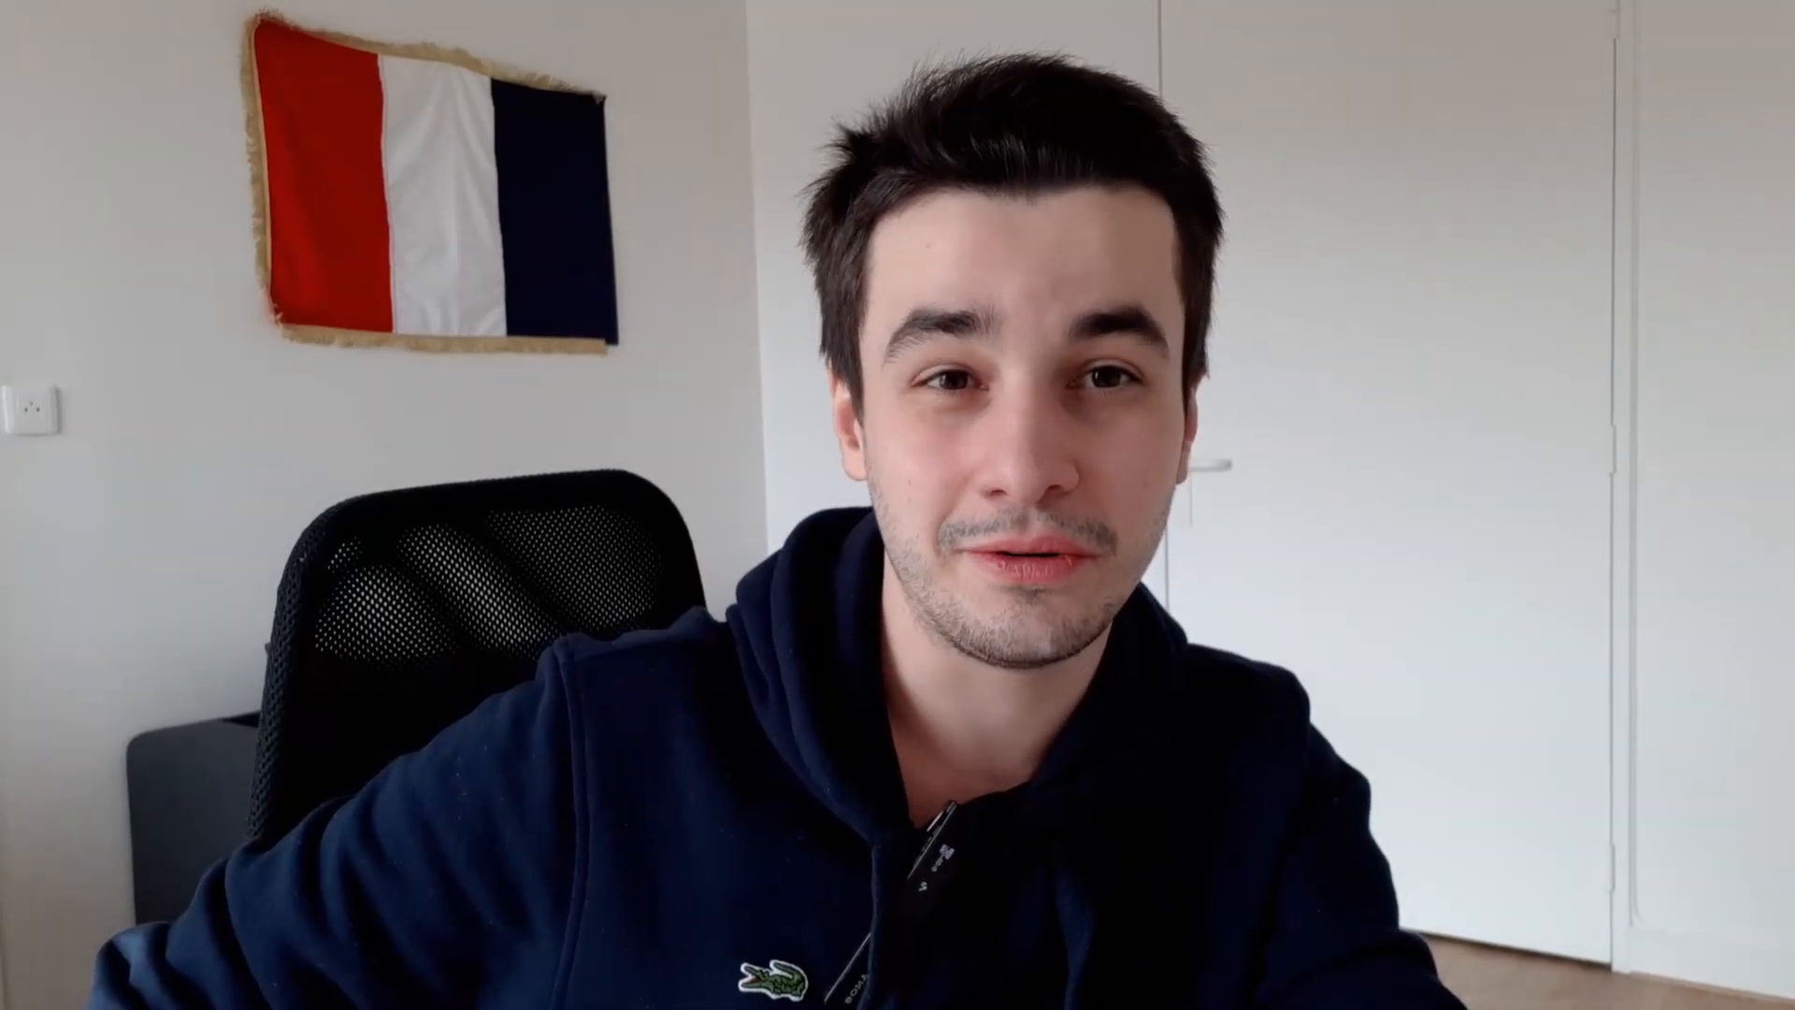